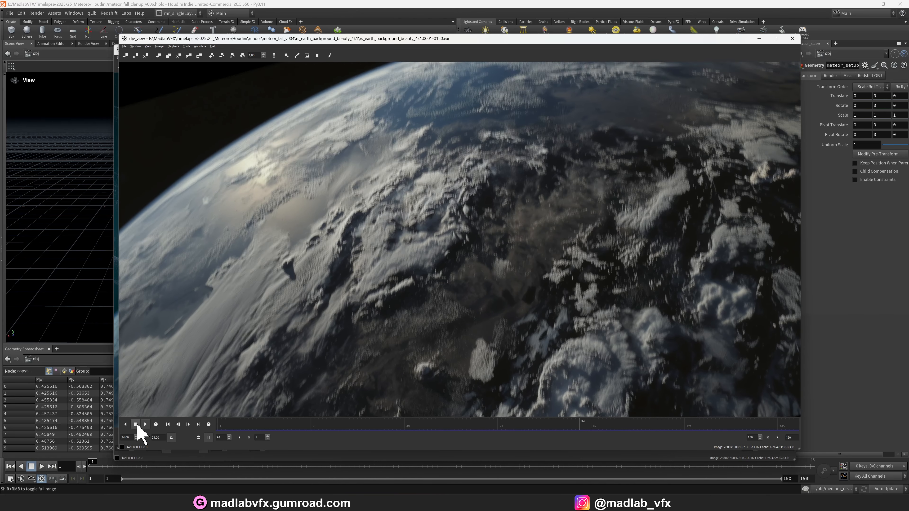
- Stop the Earth background render, minimize it and the composite, and bring up the meteor render sequence
click(135, 424)
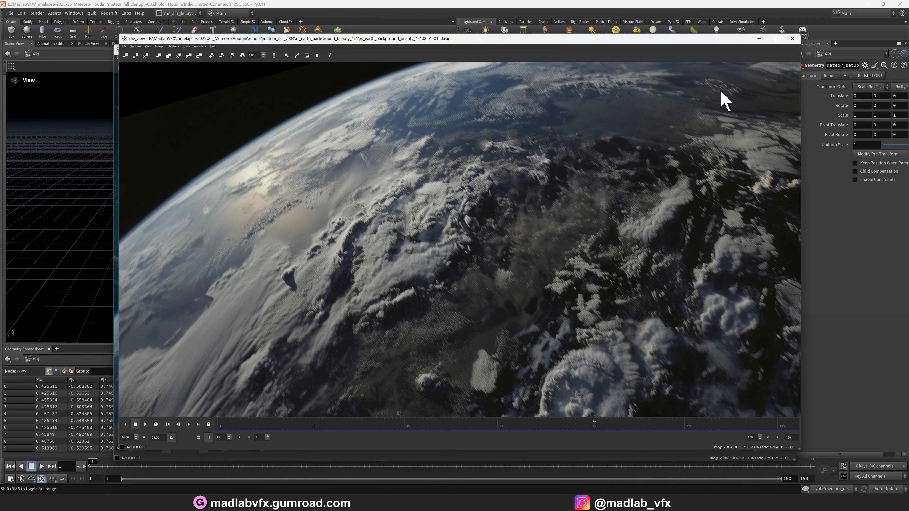
click(759, 38)
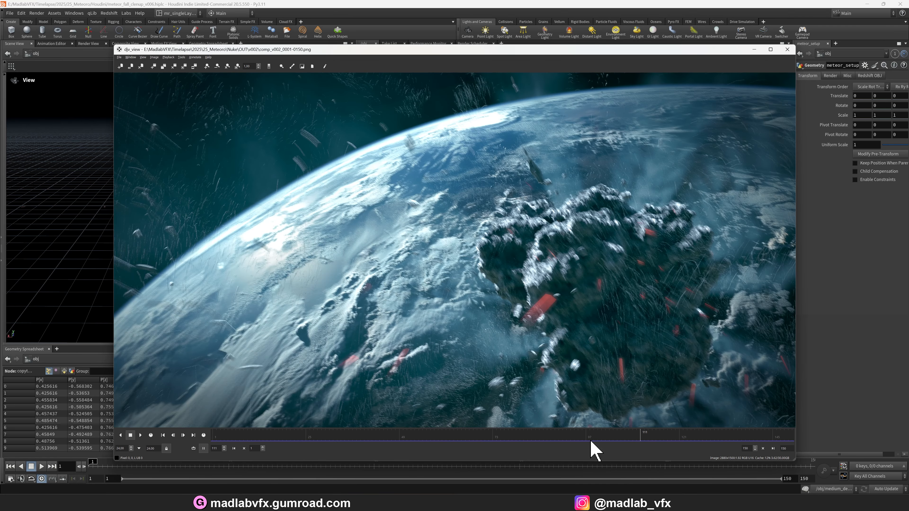
click(755, 49)
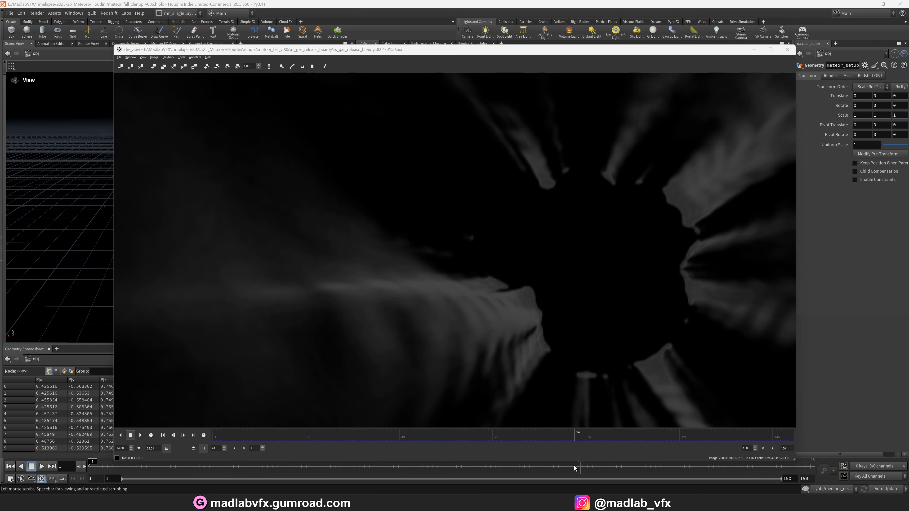
mouse_move(497, 503)
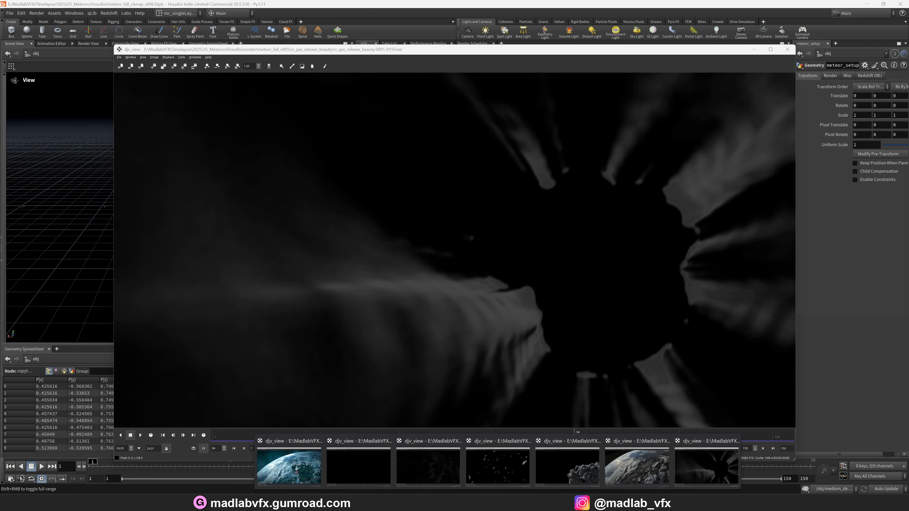
click(581, 464)
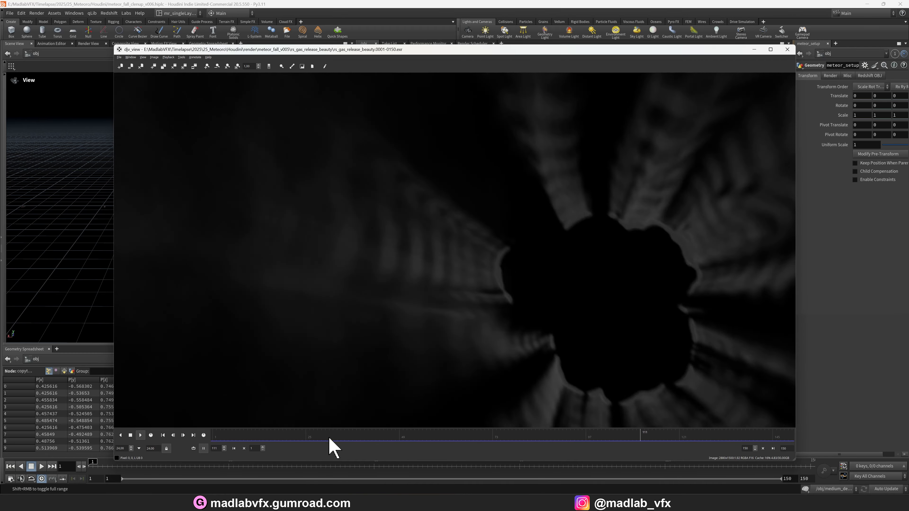
- Scrub through the comp_v002 composite sequence, then minimize it and the gas release render
mouse_move(469, 501)
click(289, 467)
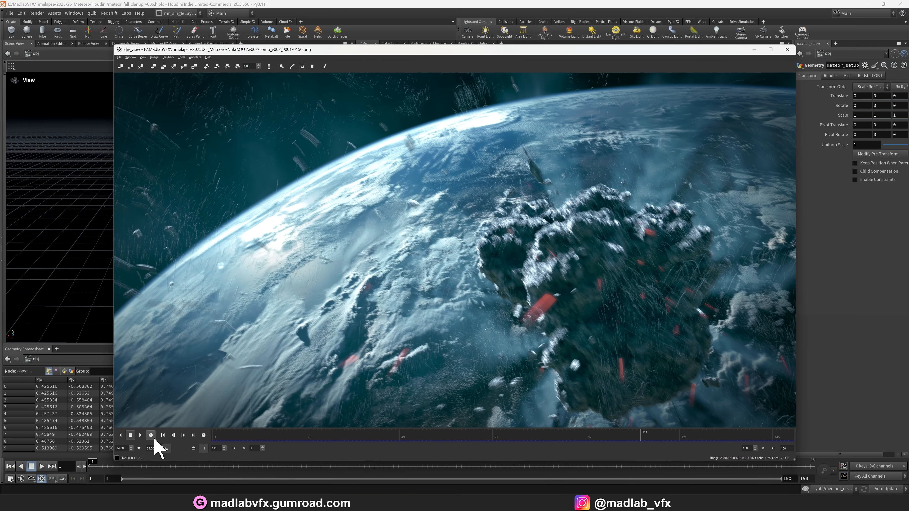
click(324, 432)
drag(327, 432, 427, 442)
click(150, 434)
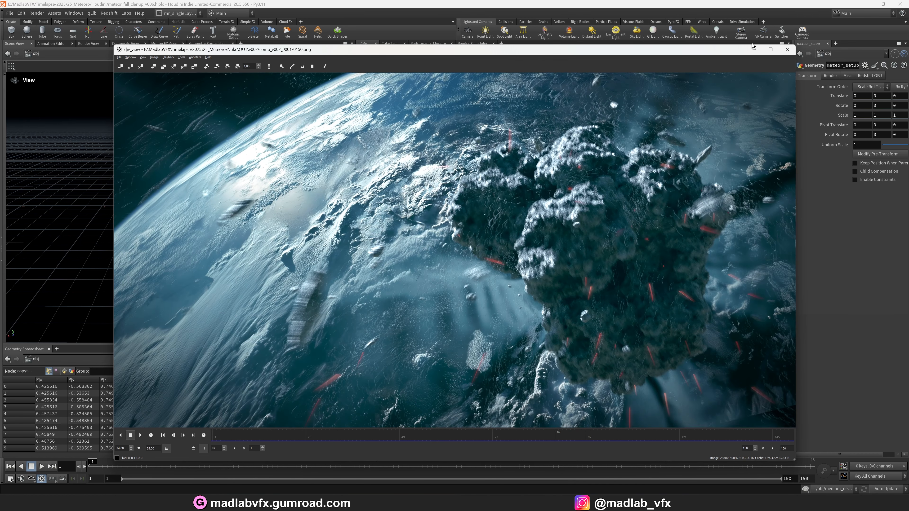
click(754, 49)
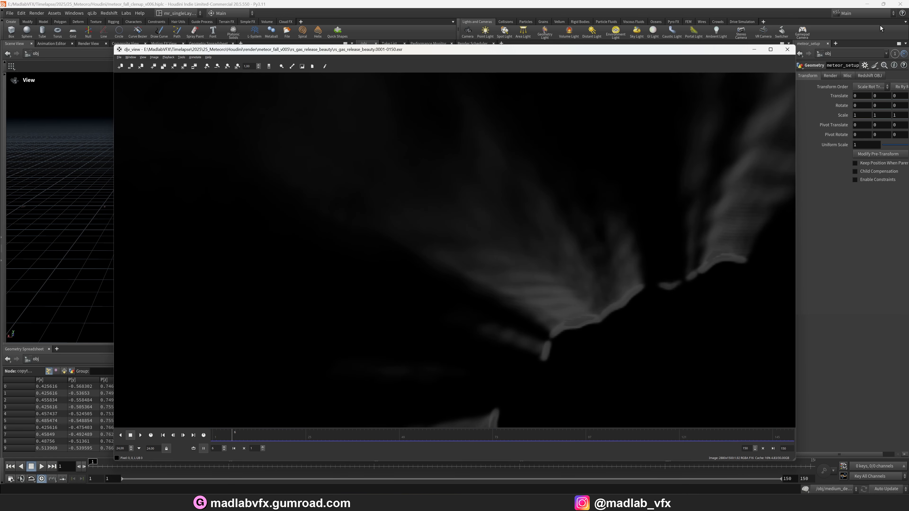
click(753, 49)
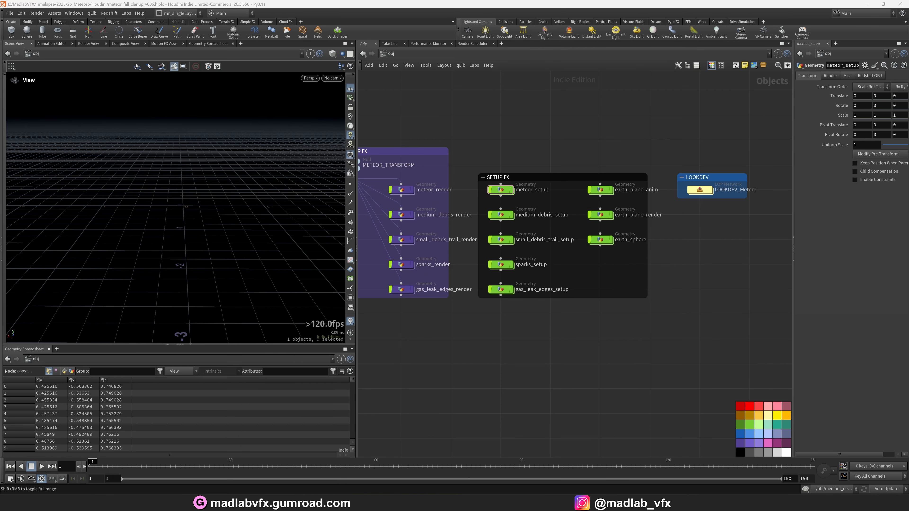
- Review the medium debris, small debris and sparks render sequences one after another
mouse_move(498, 504)
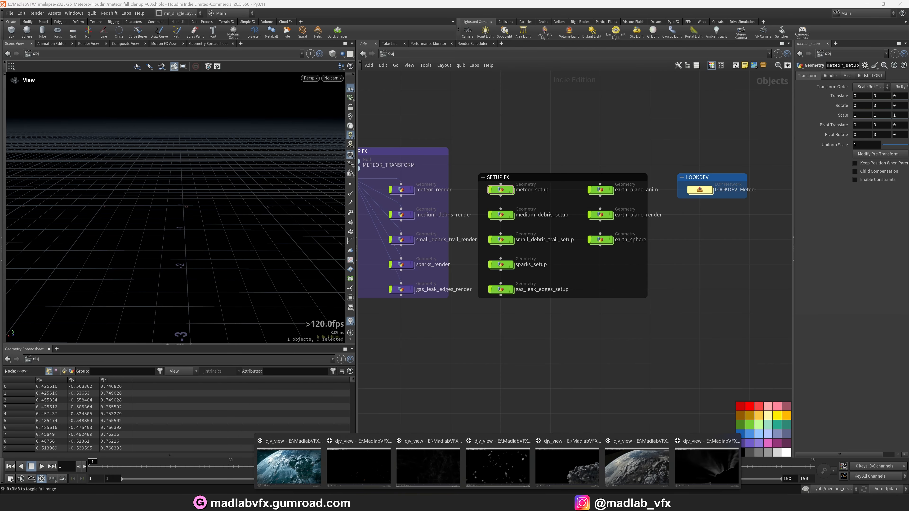
click(493, 478)
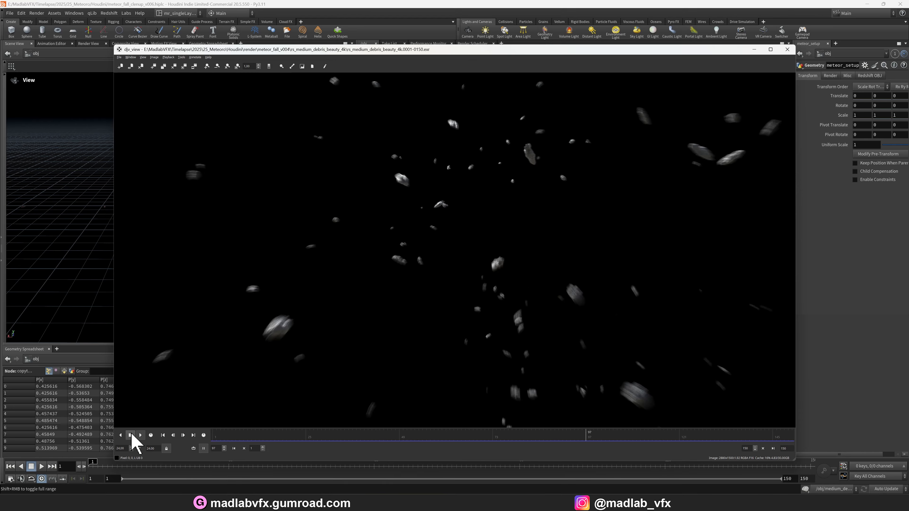
click(754, 49)
mouse_move(500, 502)
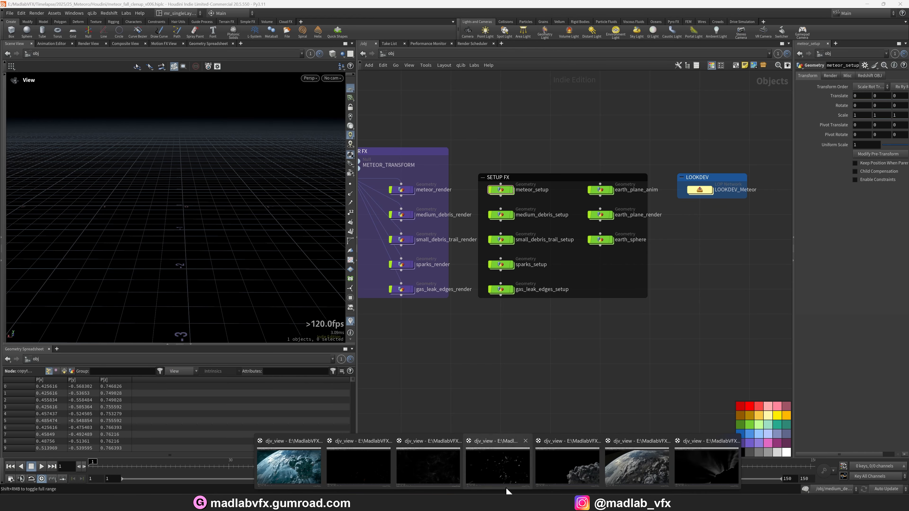
click(505, 483)
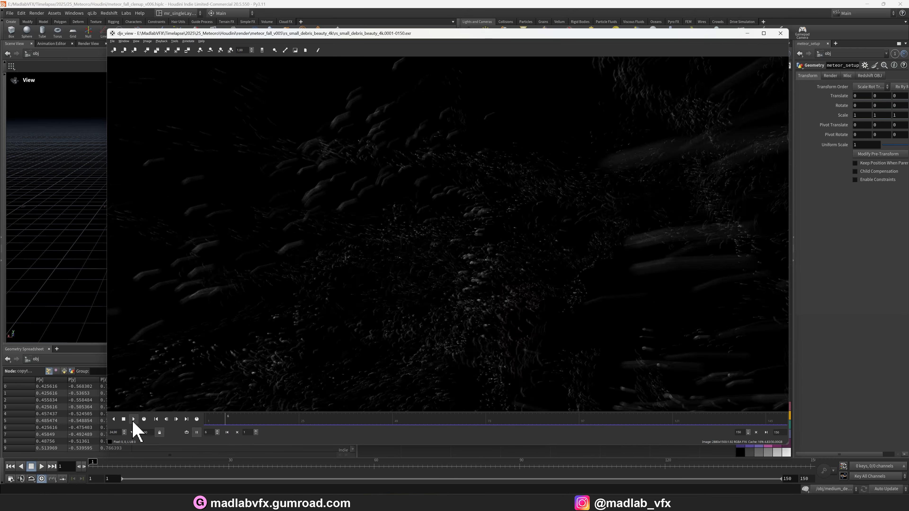
click(124, 419)
click(747, 33)
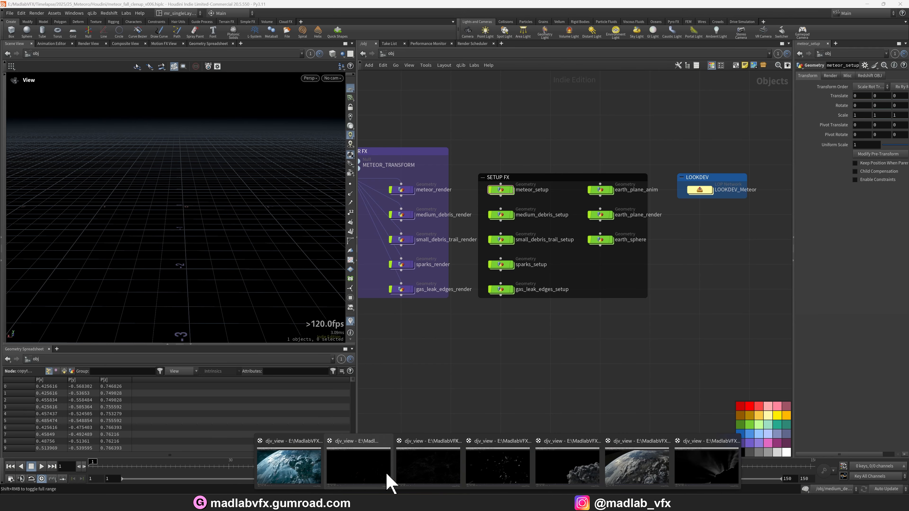
click(356, 478)
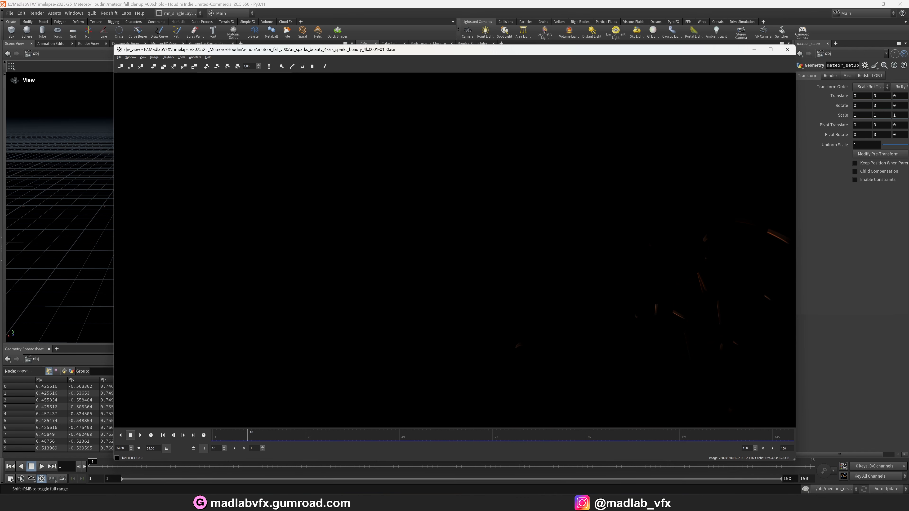
- Play the comp_v002 composite from its first frame, return to the start and minimize the remaining viewer windows
click(498, 503)
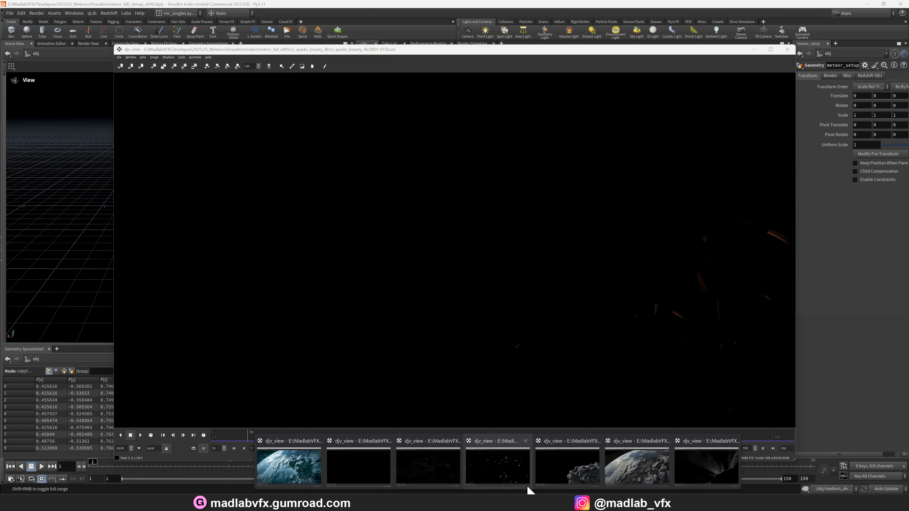
click(571, 480)
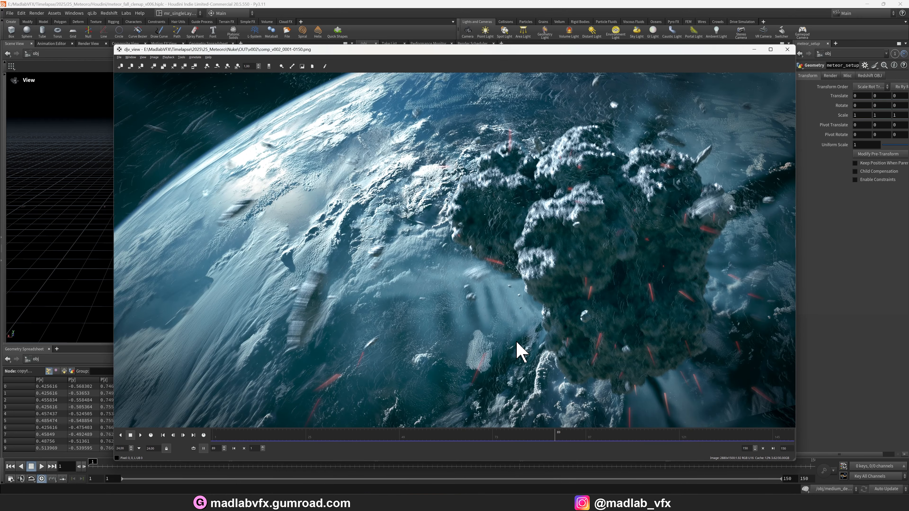
drag(248, 435, 175, 435)
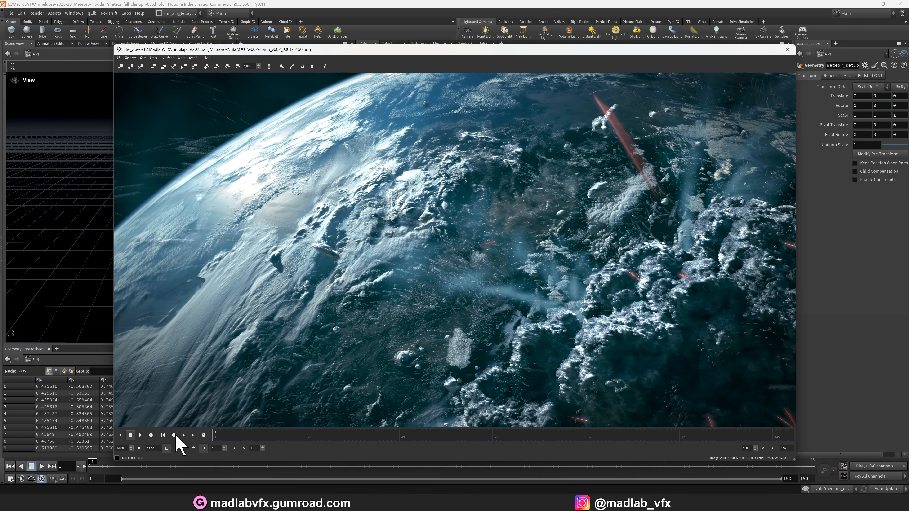
click(140, 435)
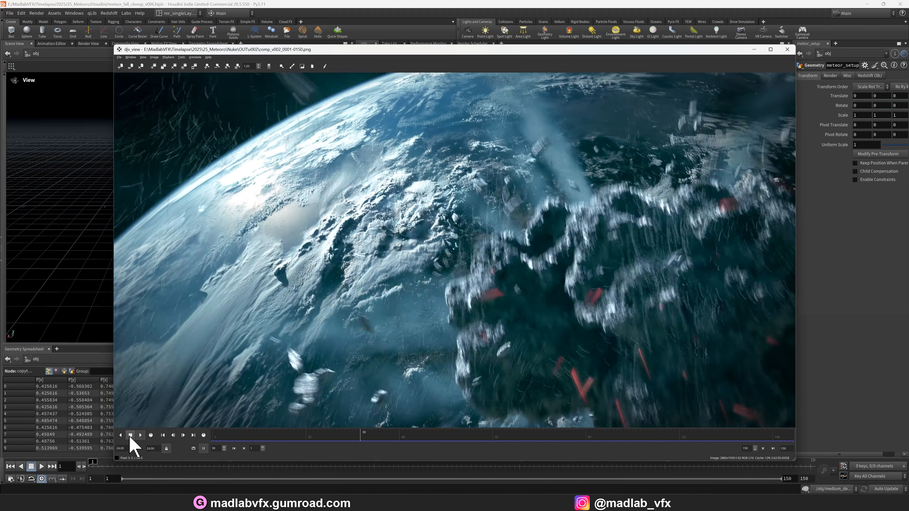
click(234, 448)
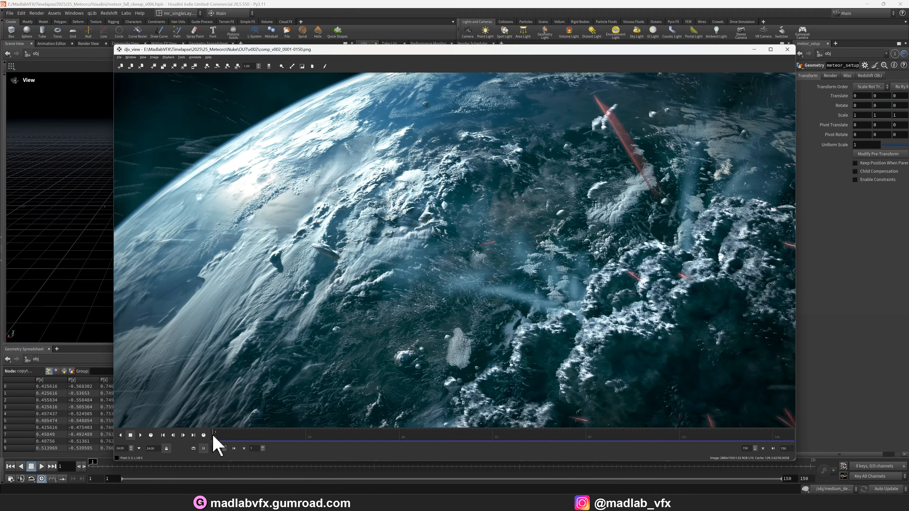
click(755, 50)
click(755, 49)
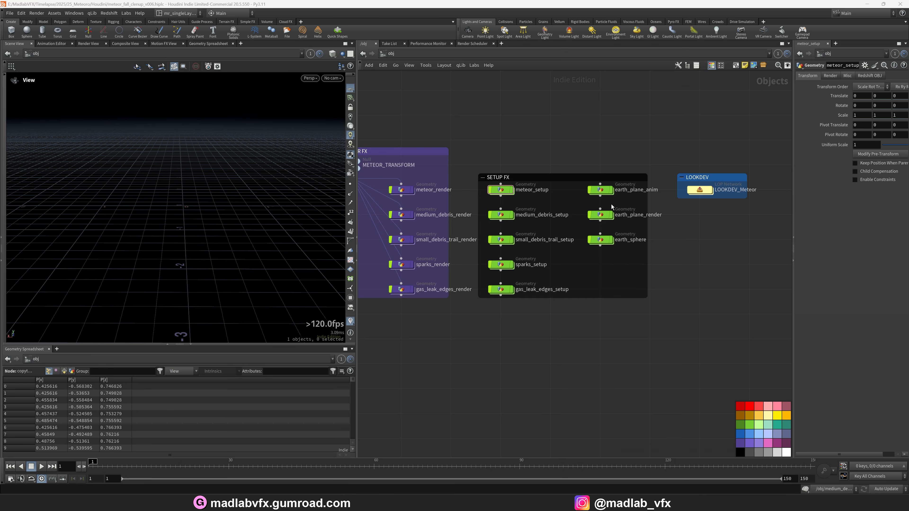
- Widen the network pane and enter the meteor_setup geometry network in the SETUP FX group
middle_drag(543, 353, 555, 369)
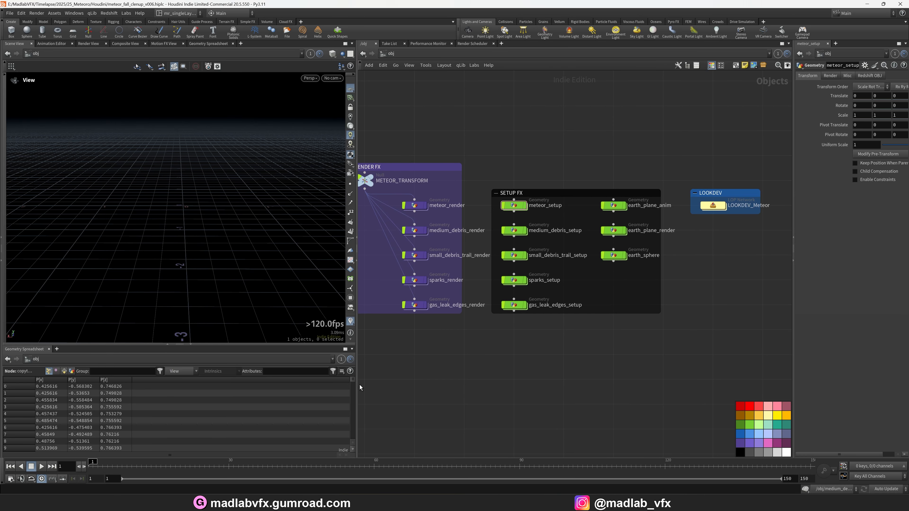
drag(358, 386, 301, 386)
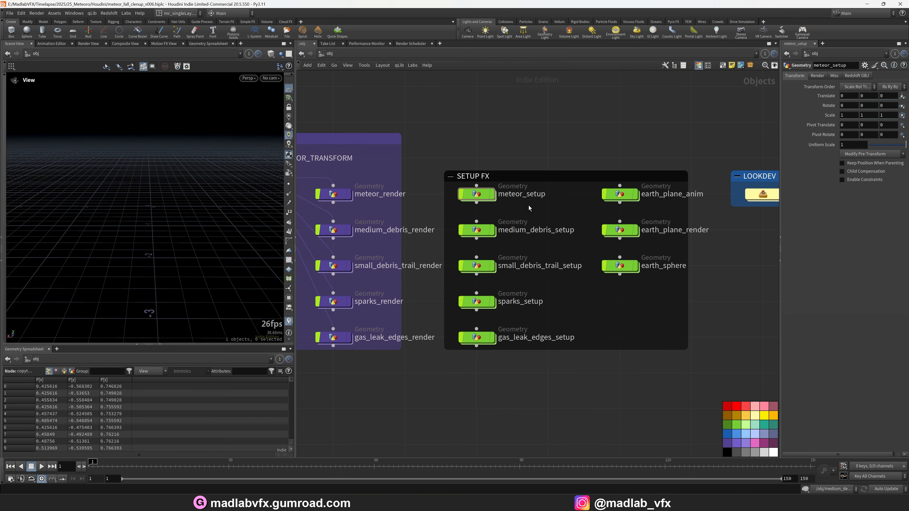
scroll(468, 198, up, 3)
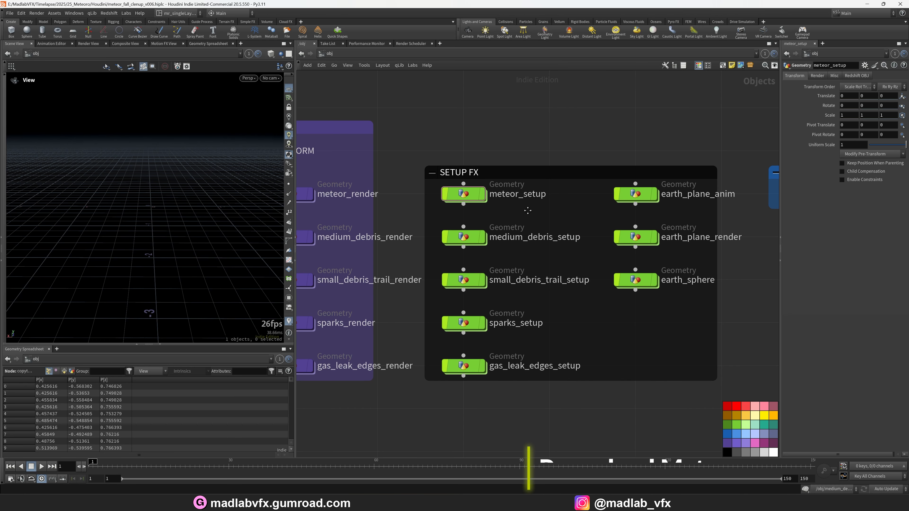
double_click(468, 198)
- Display the OUT_METEOR_SPIN null at the end of the meteor_setup node chain
mouse_move(579, 68)
middle_down()
mouse_move(597, 249)
mouse_move(592, 68)
middle_up()
middle_drag(616, 401, 609, 150)
scroll(588, 278, up, 7)
middle_drag(540, 239, 571, 308)
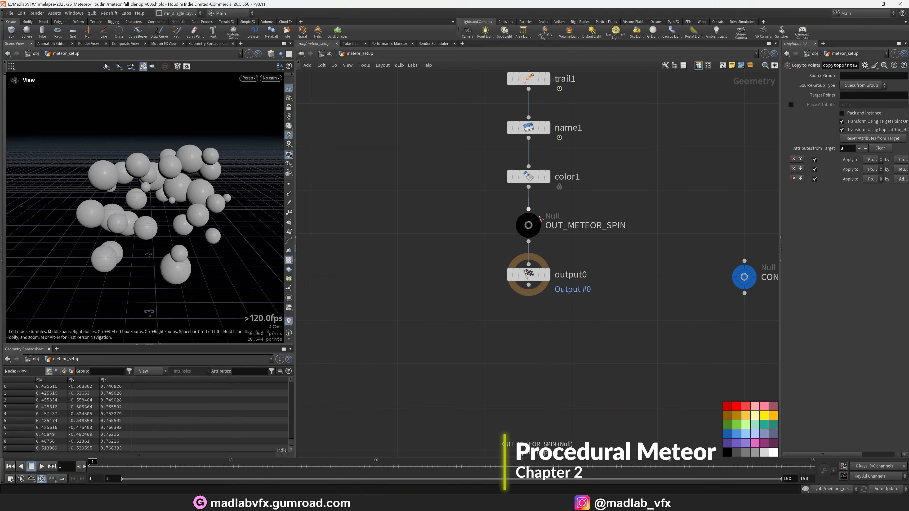
click(541, 219)
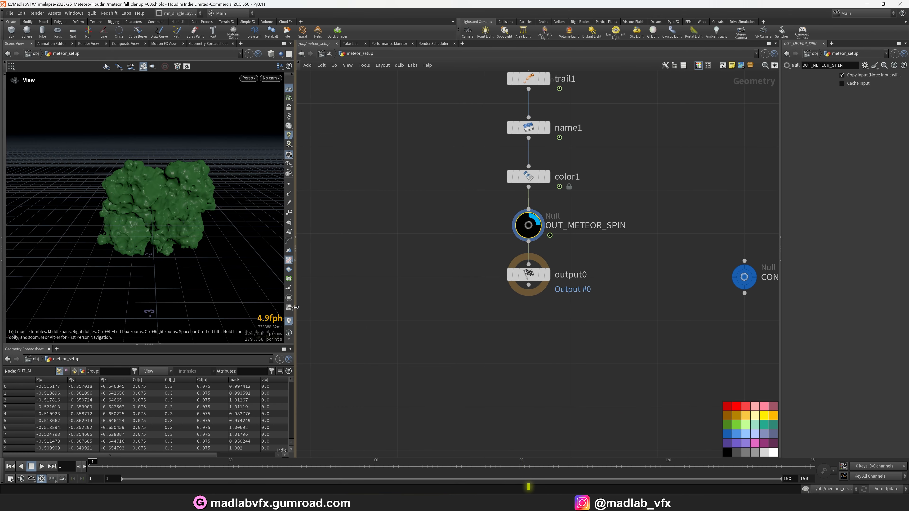
- Enlarge the 3D viewport in both directions and frame the meteor in it
drag(296, 307, 466, 315)
drag(381, 346, 381, 371)
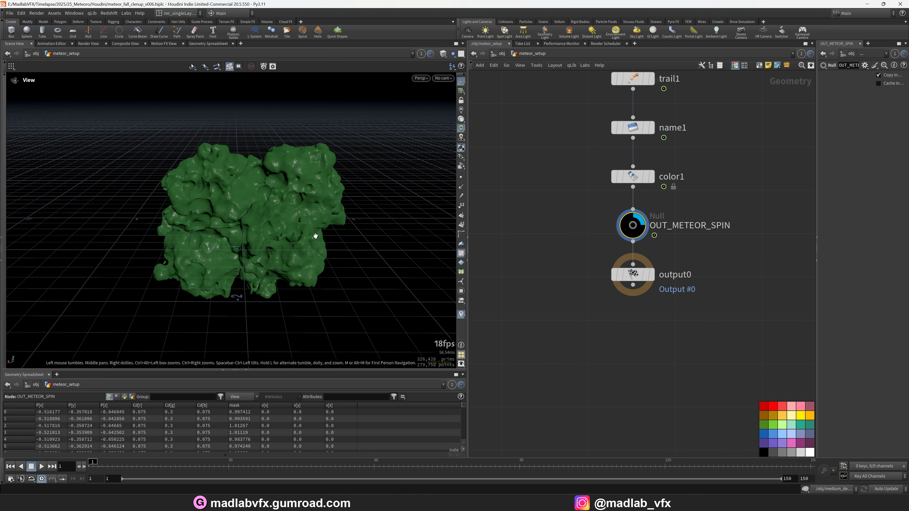
drag(314, 236, 298, 229)
key(g)
- Scrub through the animation and examine the spinning meteor from several angles
drag(139, 466, 629, 424)
scroll(408, 248, up, 3)
drag(408, 248, 259, 231)
scroll(341, 243, down, 3)
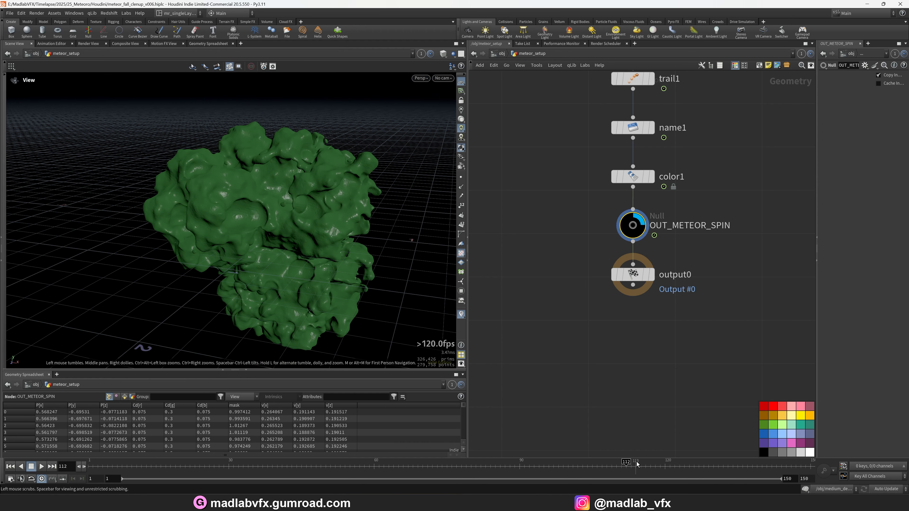
drag(636, 465, 534, 467)
mouse_move(383, 233)
mouse_down()
mouse_move(346, 230)
mouse_move(375, 233)
mouse_up()
- Display the sphere1 node at the start of the meteor_setup network
scroll(603, 298, down, 5)
middle_drag(644, 229, 644, 305)
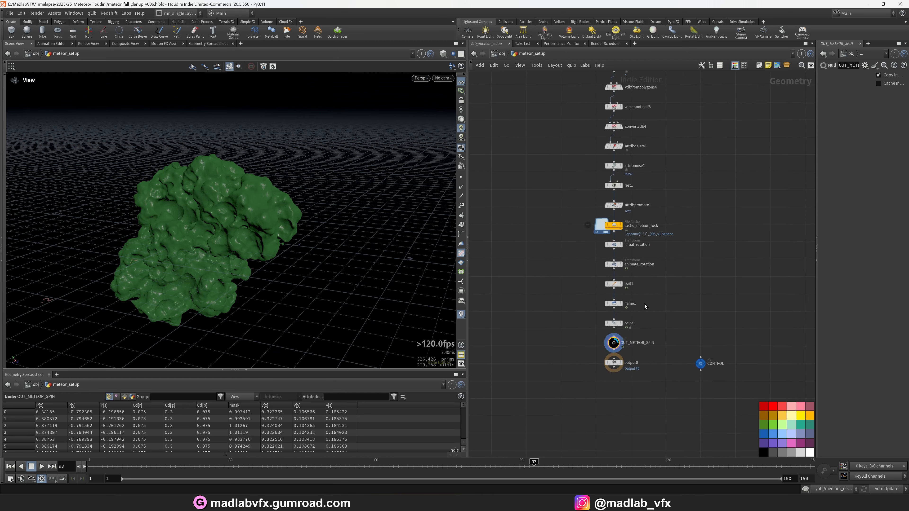
scroll(643, 305, down, 1)
middle_drag(661, 146, 667, 335)
middle_drag(735, 250, 724, 404)
middle_drag(731, 184, 730, 362)
middle_drag(680, 218, 711, 312)
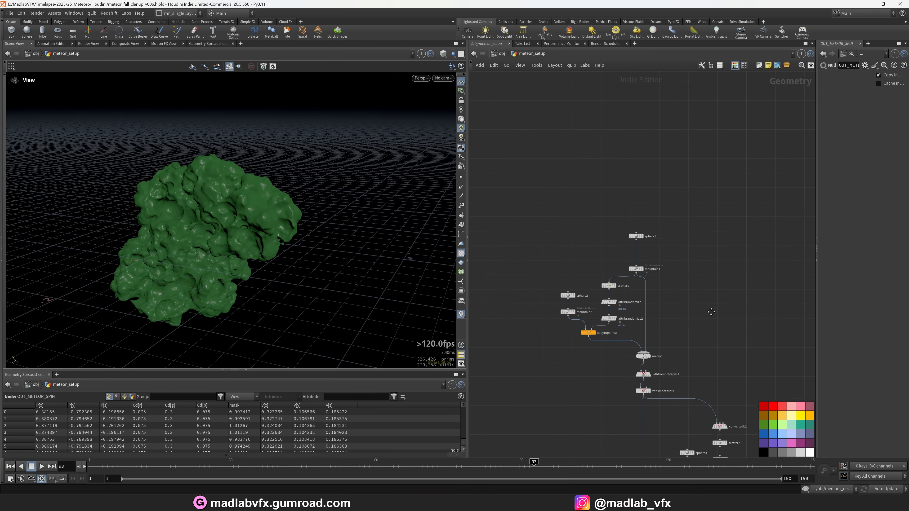
scroll(647, 262, up, 5)
scroll(619, 220, up, 2)
click(609, 208)
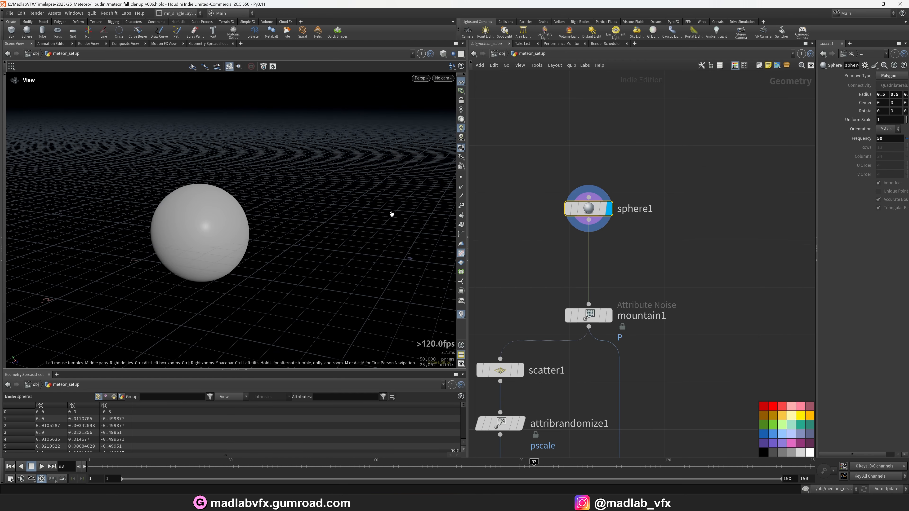
- Widen the parameter pane and inspect the sphere's polygon density in wireframe, ending in shaded display
drag(391, 215, 375, 245)
drag(817, 280, 659, 275)
key(shift+w)
right_drag(245, 214, 355, 228)
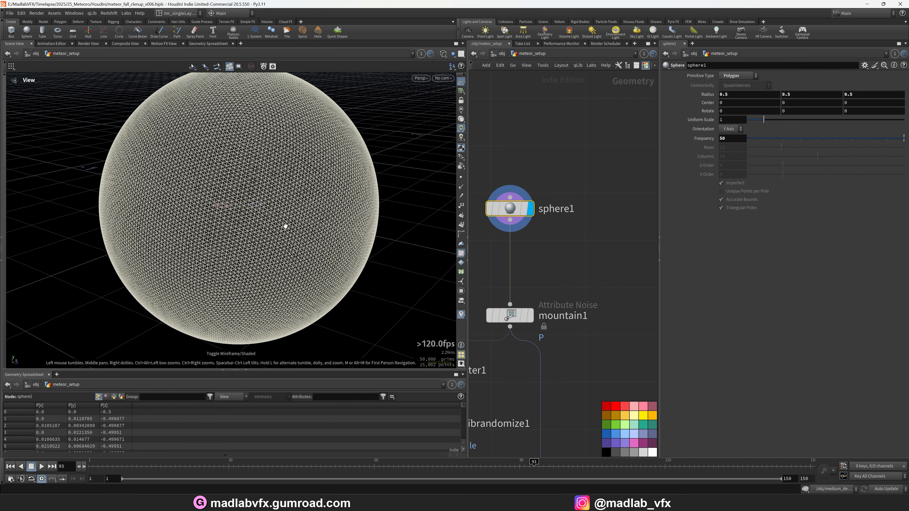
key(shift+w)
- Display the mountain1 attribute noise node and frame the displaced rock shape in the viewport
middle_drag(531, 322, 540, 272)
click(539, 271)
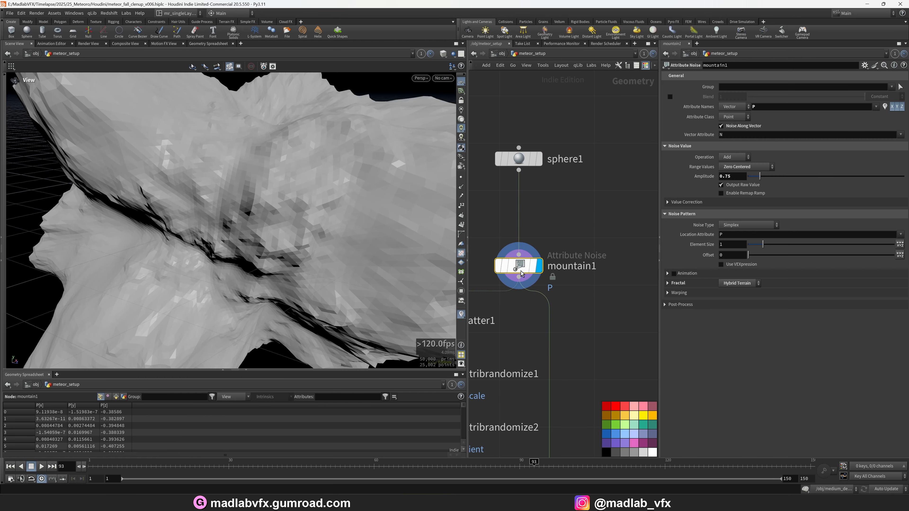
drag(314, 229, 258, 240)
key(h)
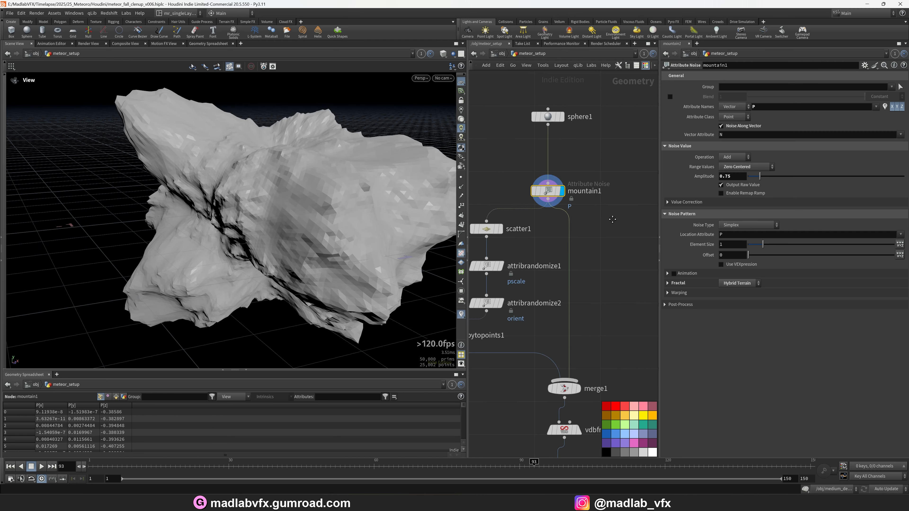
- Narrow the parameter pane and display the scatter1 points, comparing them with the mountain1 rock they are scattered on
drag(659, 318, 732, 319)
scroll(565, 207, up, 3)
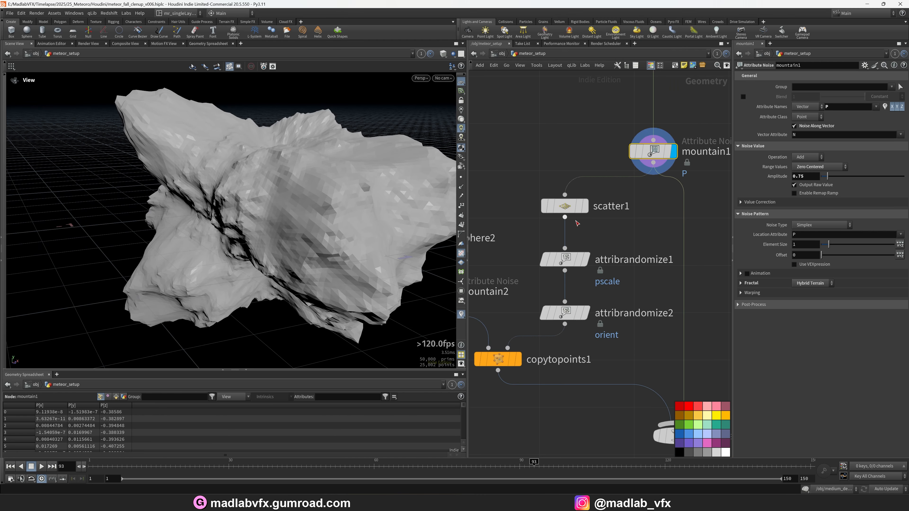
click(584, 206)
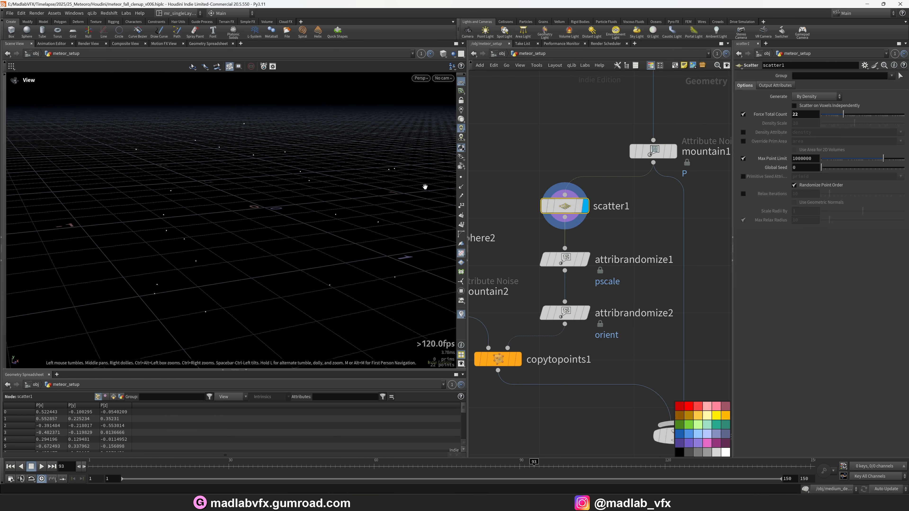
click(674, 152)
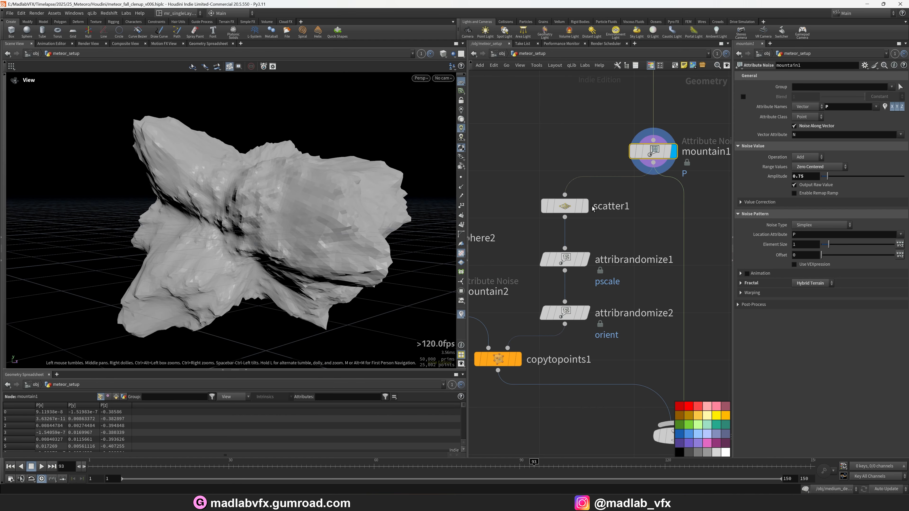
click(584, 206)
- Display the sphere2 and mountain2 nodes and the copytopoints1 rock copies, viewing the cluster from another angle
scroll(668, 234, down, 2)
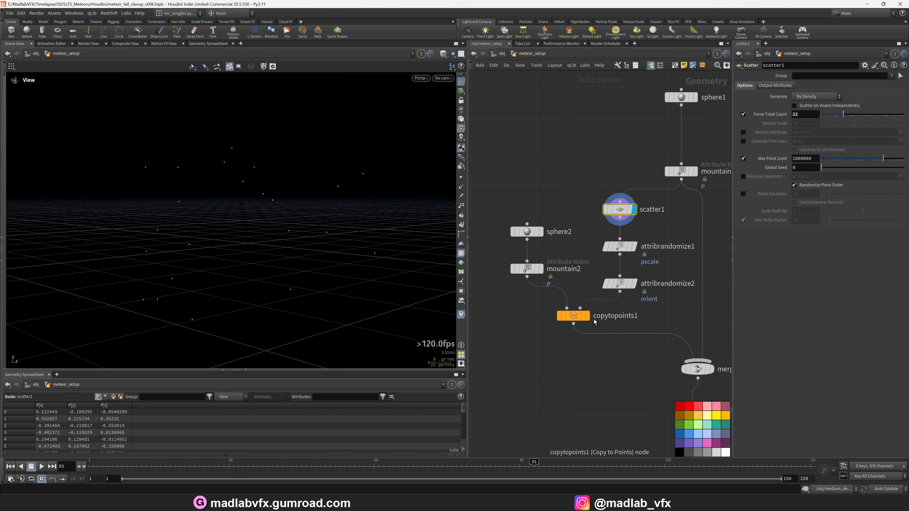
click(542, 232)
click(542, 269)
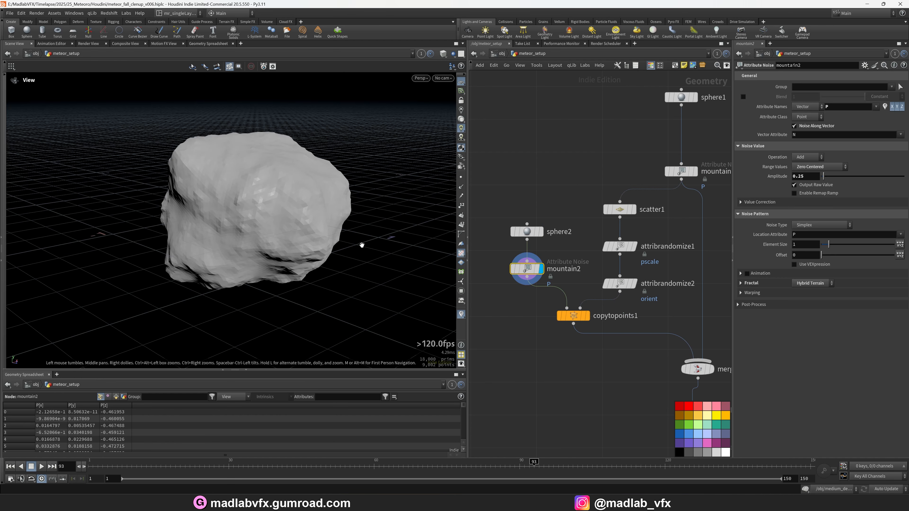
click(588, 316)
drag(320, 236, 270, 255)
- Bypass attribrandomize1 and attribrandomize2 together and inspect the rock copies without random scale and orientation
drag(607, 235, 607, 235)
middle_drag(652, 289, 602, 292)
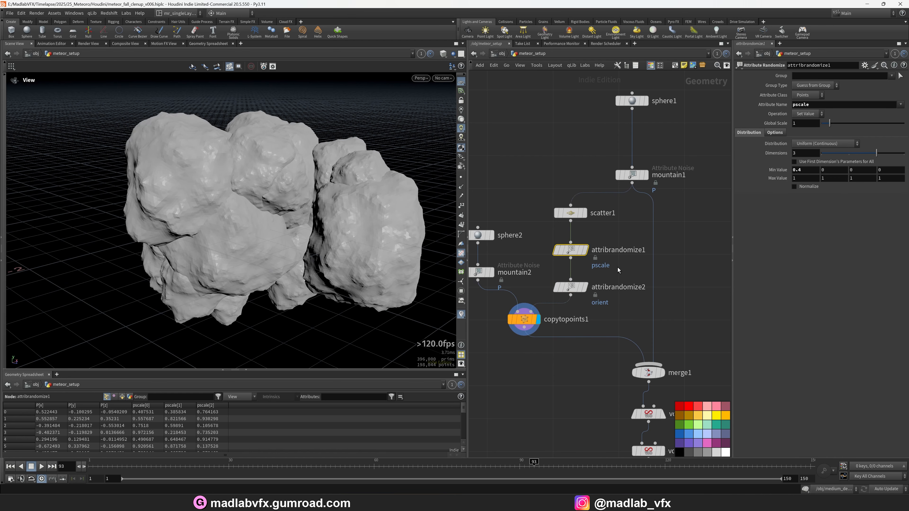
drag(557, 242, 555, 240)
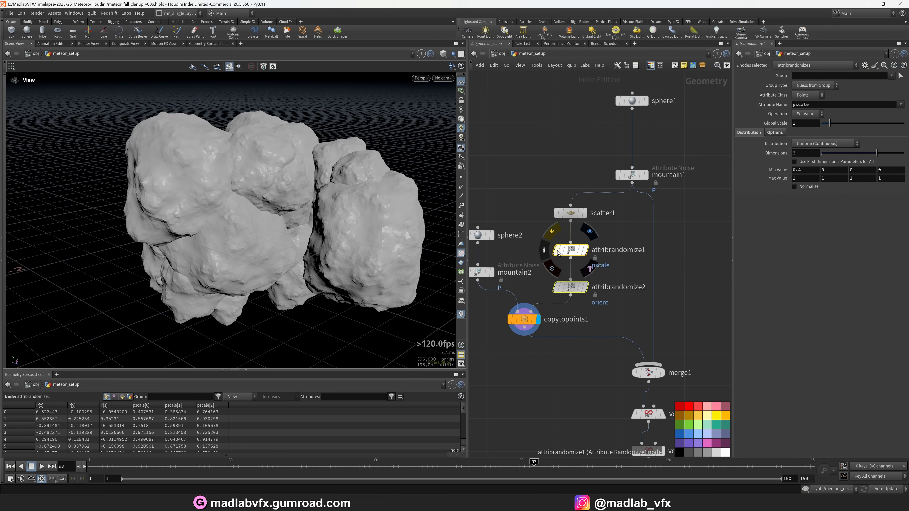
click(552, 233)
drag(286, 205, 276, 213)
right_drag(276, 213, 308, 244)
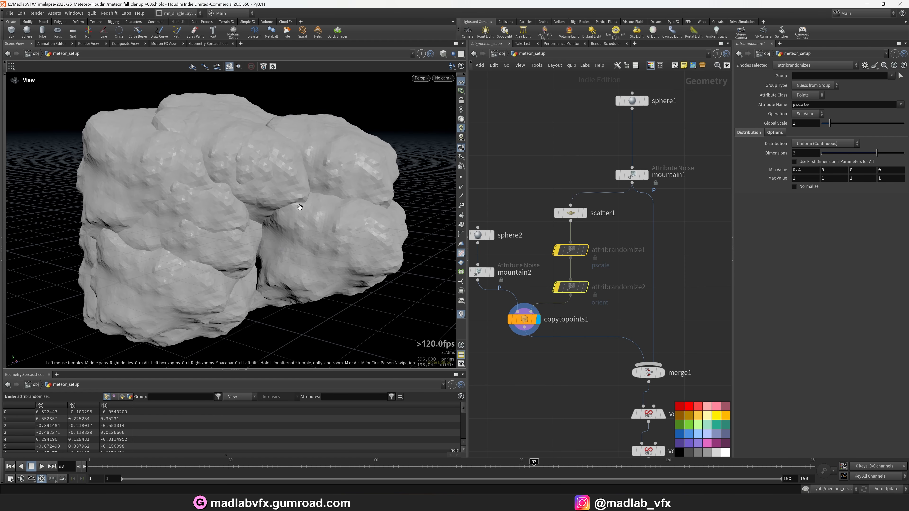
drag(236, 216, 205, 210)
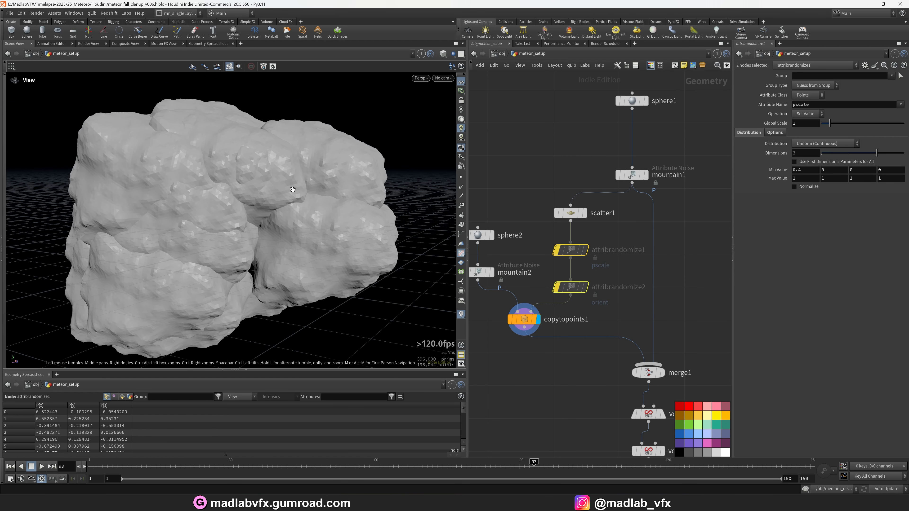
drag(292, 189, 310, 191)
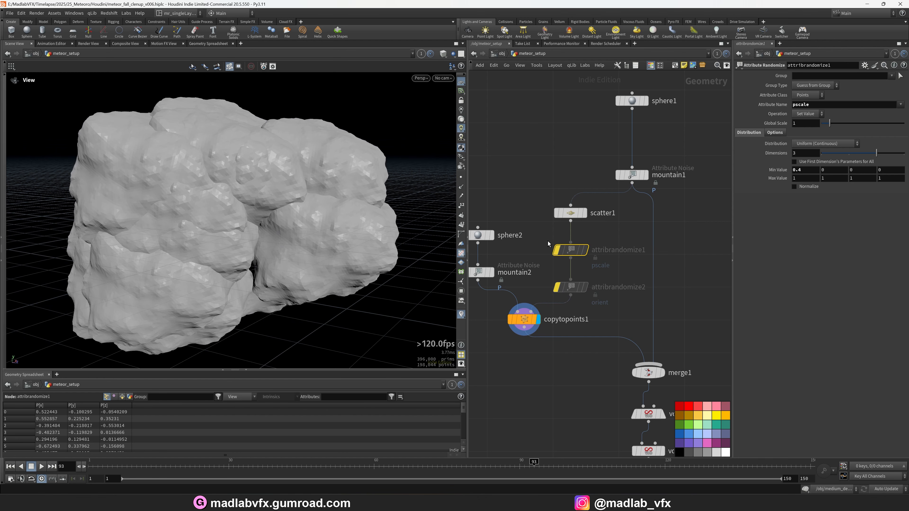
- Re-enable attribrandomize1 and attribrandomize2 and inspect the randomized rock copies
click(557, 250)
drag(304, 188, 290, 226)
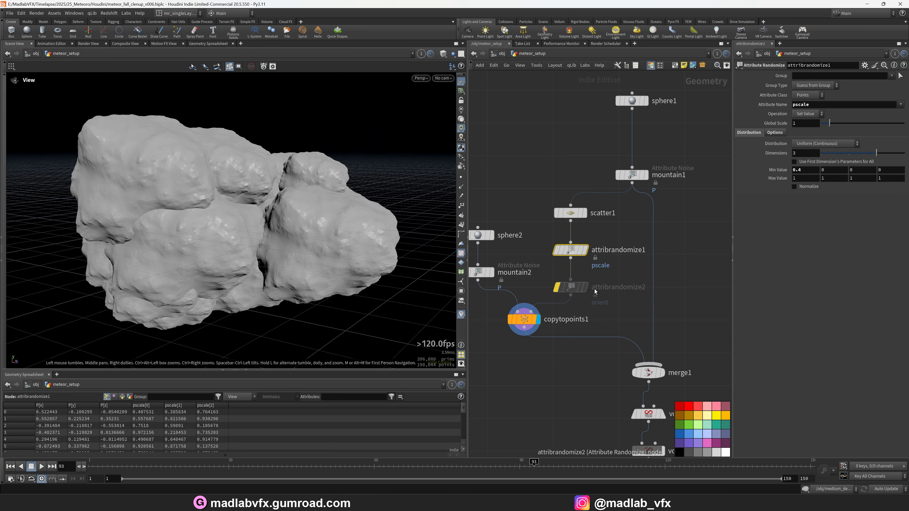
drag(429, 268, 270, 215)
- Display the merge1 node and inspect the rock copies combined with the base rock
scroll(691, 362, down, 2)
middle_drag(691, 362, 643, 331)
scroll(642, 331, up, 3)
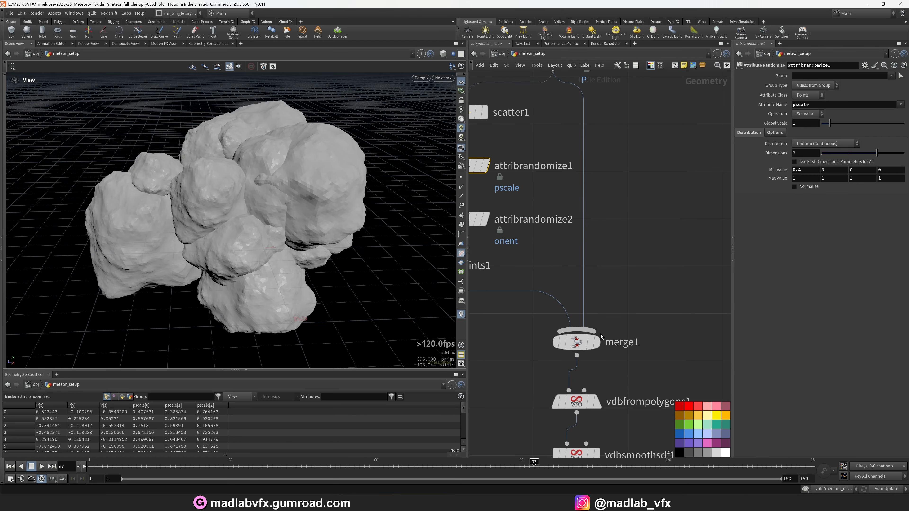
click(596, 341)
click(578, 342)
drag(328, 230, 401, 230)
- Display mountain1 alone and return the display to merge1 to compare the base rock with the merged cluster
scroll(679, 284, down, 2)
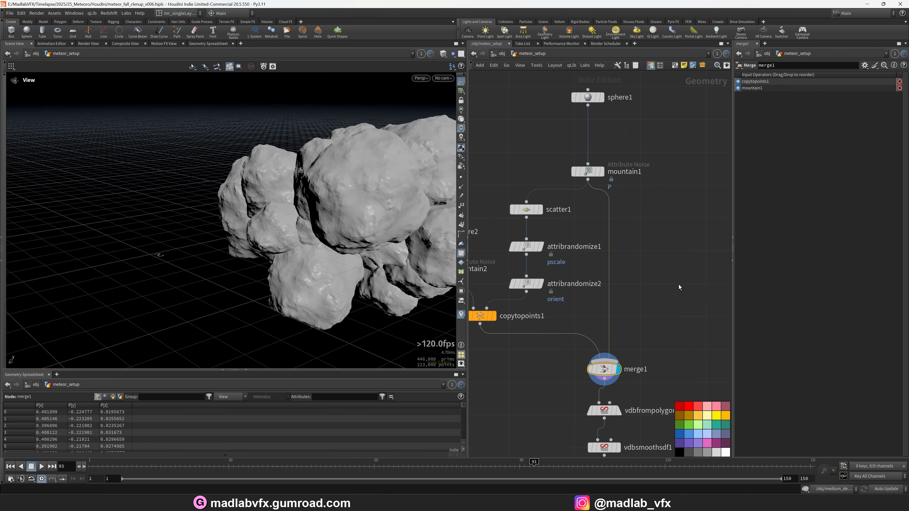
click(602, 171)
click(580, 172)
middle_drag(670, 324, 648, 237)
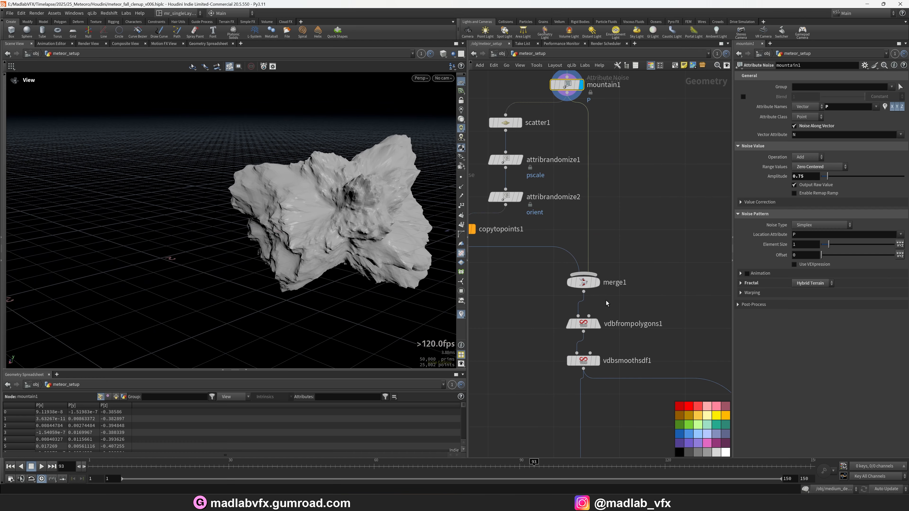
click(596, 282)
click(581, 282)
- Display the vdbfrompolygons1 node with its parameters and examine the VDB surface up close
middle_drag(604, 318, 601, 288)
click(597, 295)
click(580, 294)
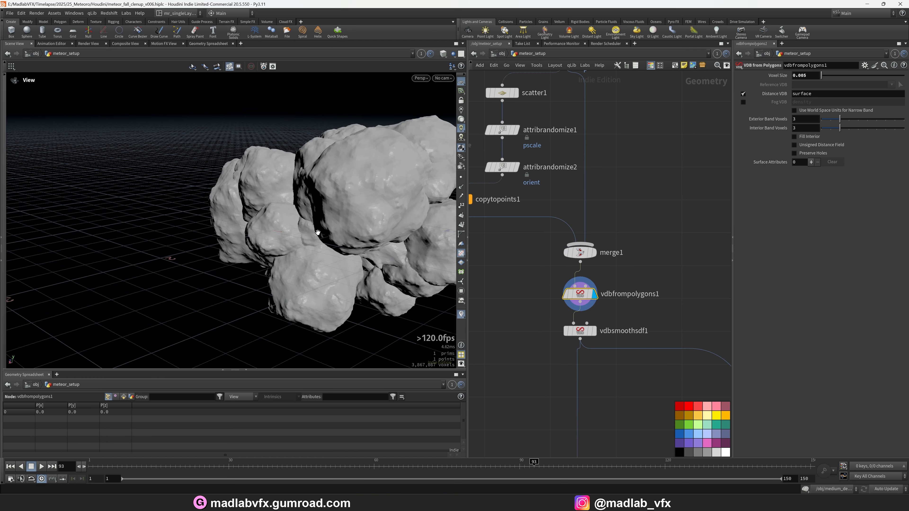
middle_drag(318, 232, 224, 233)
scroll(224, 234, up, 3)
drag(220, 231, 266, 226)
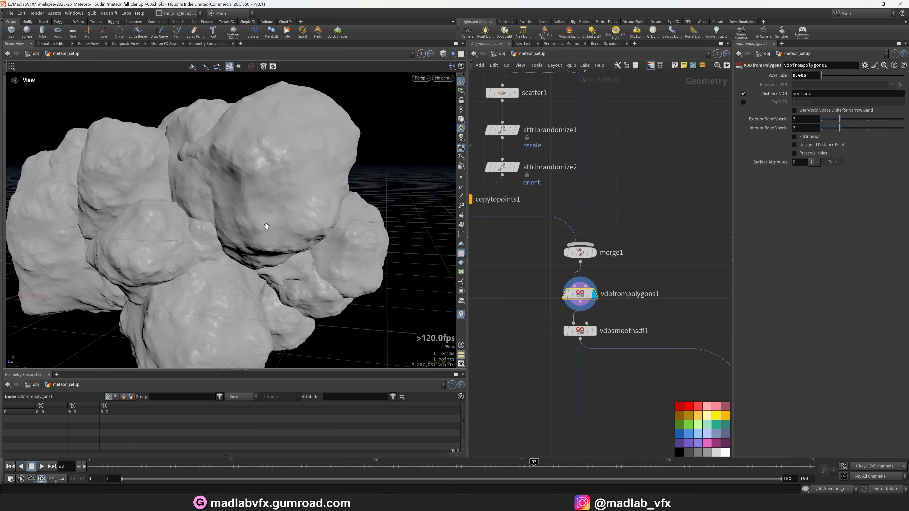
- Display the vdbsmoothsdf1 node and inspect the smoothed seams between the rocks up close
middle_drag(618, 376, 579, 258)
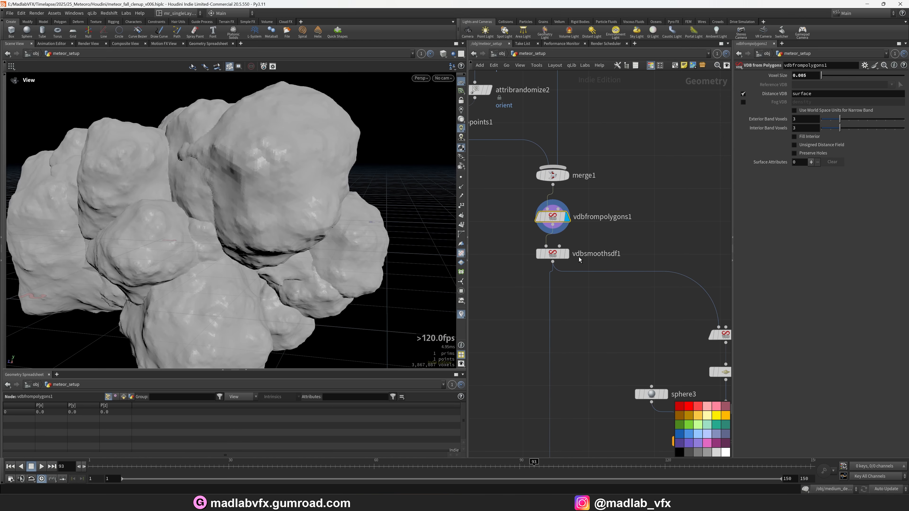
click(558, 256)
scroll(263, 173, up, 8)
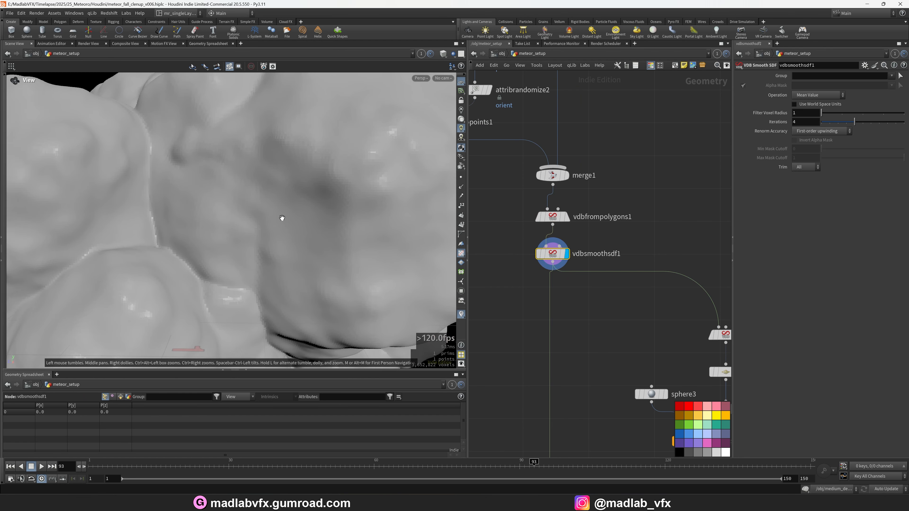
- Display the convertvdb1 node and inspect its polygon mesh in wireframe, ending in shaded display
scroll(610, 325, down, 3)
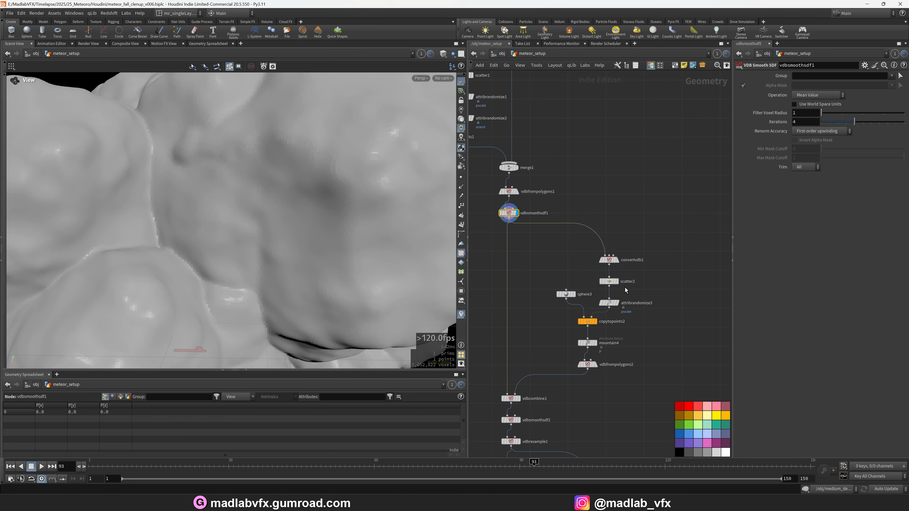
scroll(619, 272, up, 4)
click(618, 225)
scroll(329, 235, down, 3)
mouse_move(330, 235)
mouse_down()
mouse_move(228, 250)
mouse_move(276, 230)
mouse_move(255, 219)
mouse_up()
key(shift+w)
scroll(276, 229, up, 5)
key(shift+w)
key(shift+w)
key(shift+w)
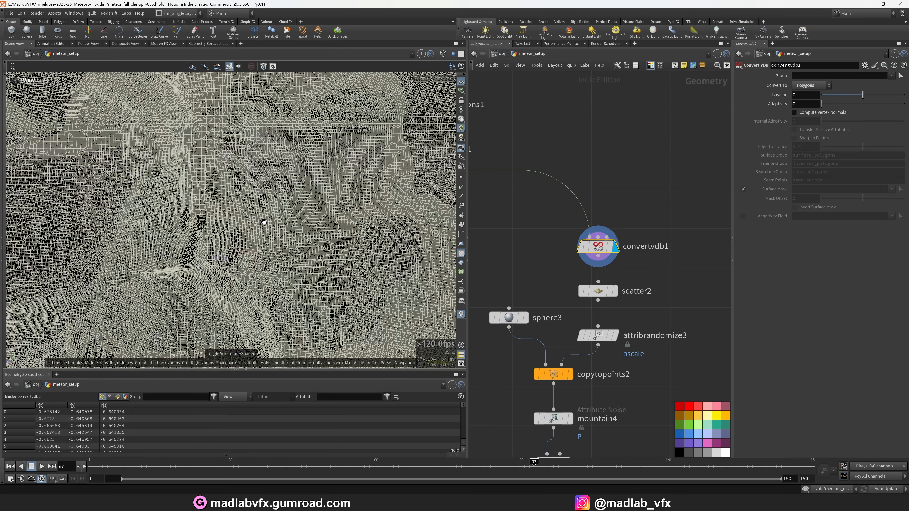
scroll(276, 227, down, 5)
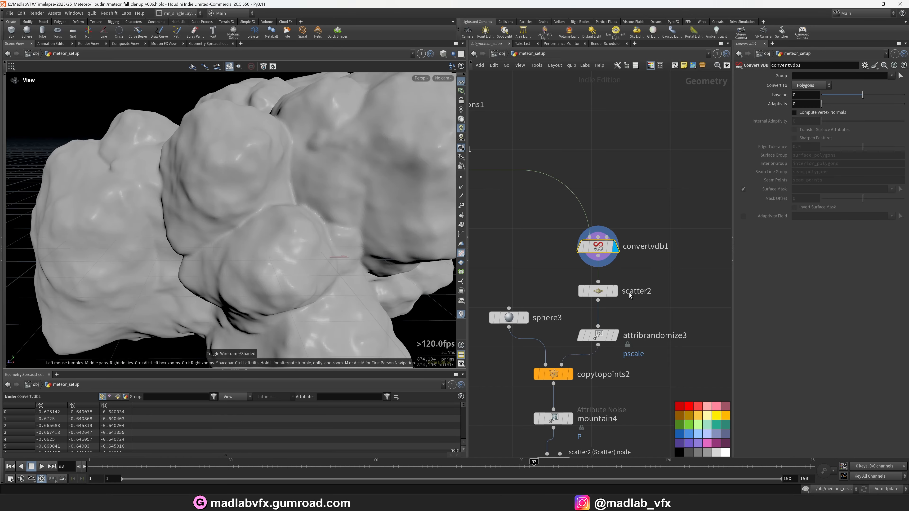
- Display the scatter2 node and view the points scattered over the converted mesh
click(615, 291)
drag(348, 240, 320, 253)
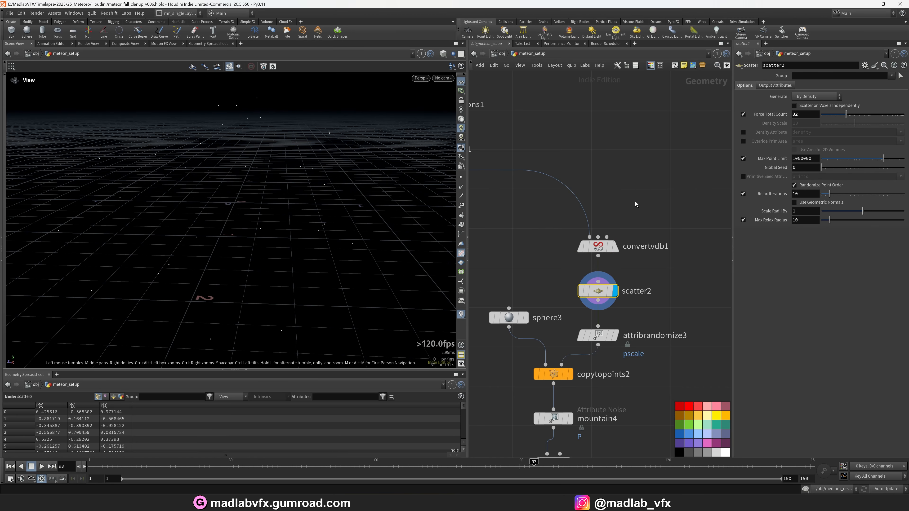
middle_drag(654, 304, 667, 259)
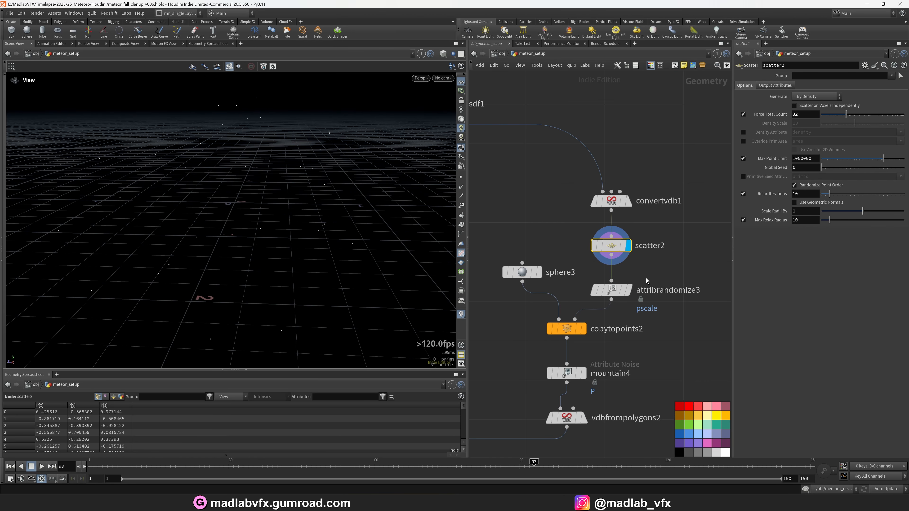
- Display the copytopoints2 node and orbit around the sphere3 copies
middle_drag(572, 294, 577, 273)
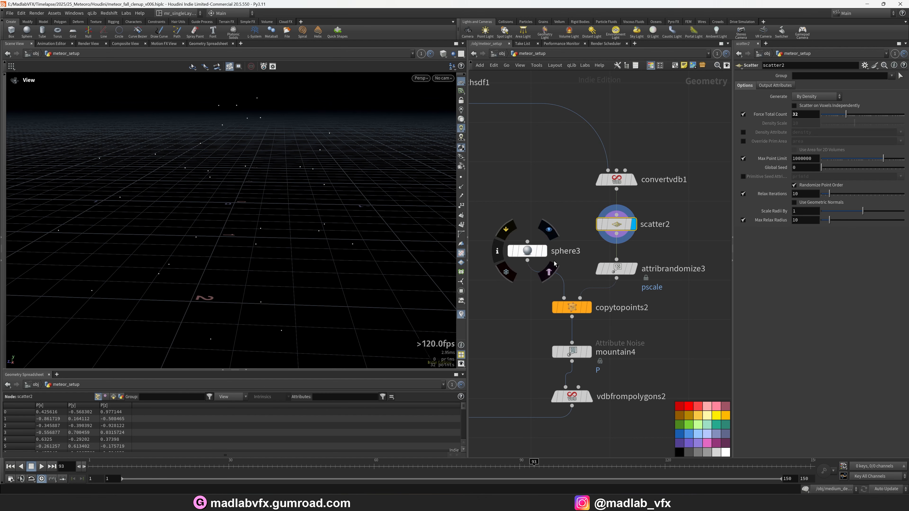
click(590, 309)
drag(319, 209, 355, 244)
- Show attribrandomize3's settings in a wider parameter pane and compare the sphere sizes with the node bypassed and enabled
click(619, 270)
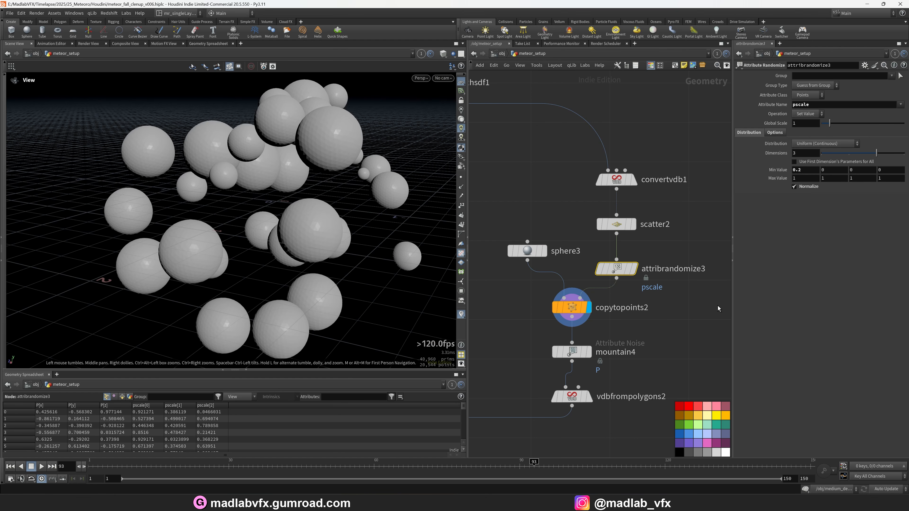
drag(733, 308, 675, 308)
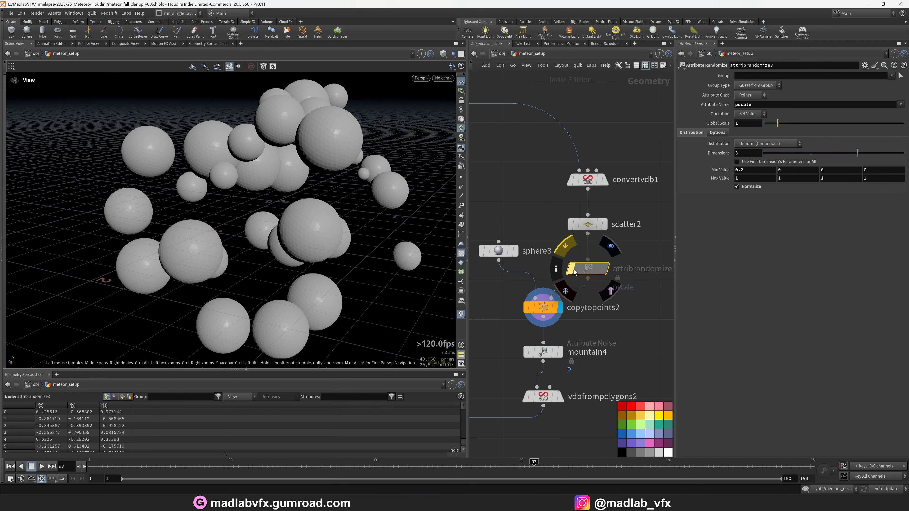
scroll(379, 239, down, 3)
drag(379, 240, 411, 273)
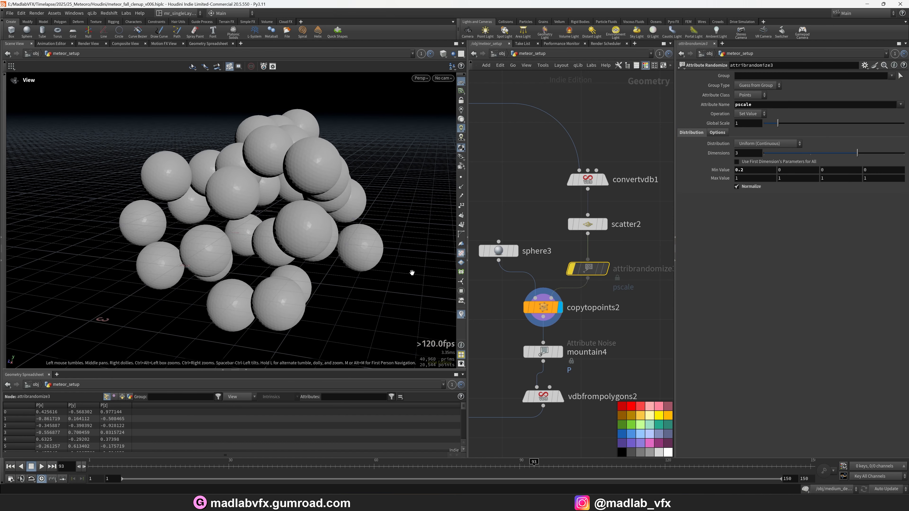
click(572, 275)
- Display the mountain4 attribute noise node with its parameters and examine the displaced spheres from several angles
middle_drag(578, 330, 587, 307)
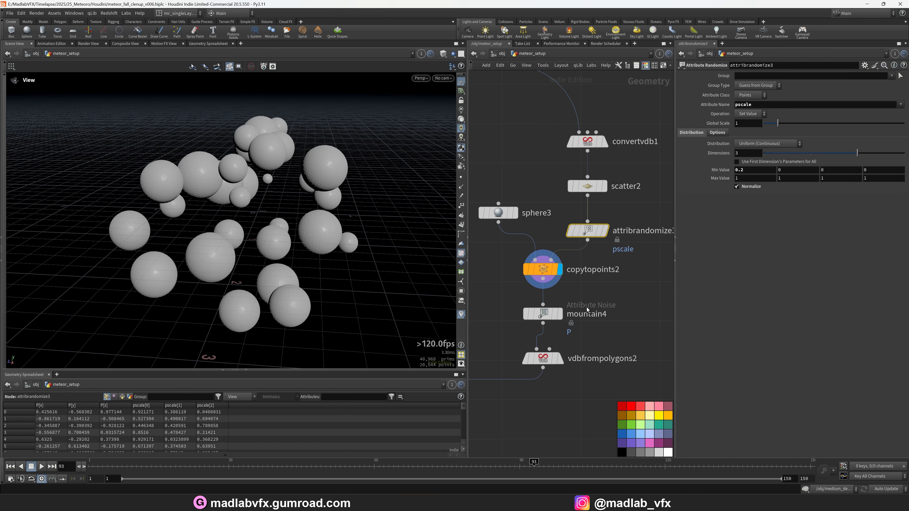
click(559, 315)
click(550, 318)
drag(286, 236, 375, 224)
scroll(375, 224, up, 4)
right_drag(375, 225, 343, 229)
drag(344, 229, 279, 226)
mouse_move(279, 226)
middle_down()
mouse_move(291, 223)
mouse_move(273, 220)
middle_up()
right_drag(273, 220, 284, 201)
drag(284, 201, 288, 213)
right_drag(288, 213, 281, 221)
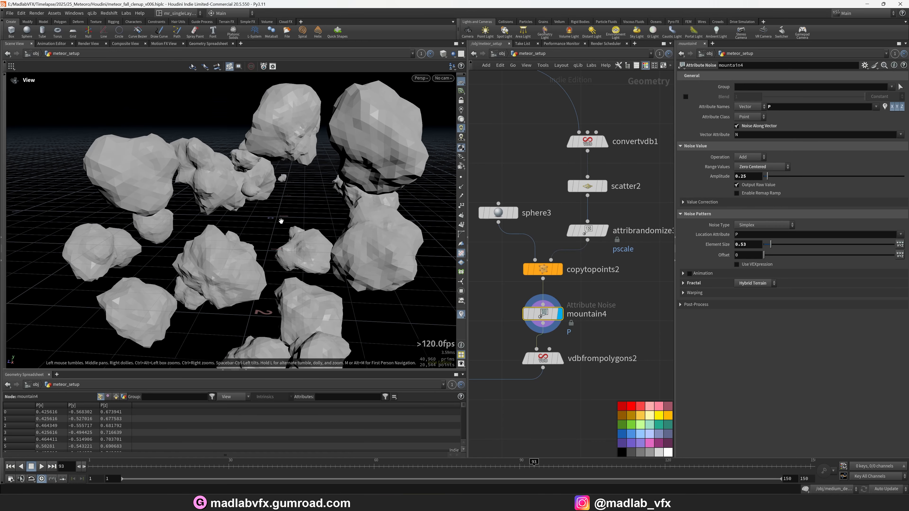
- Display the vdbfrompolygons2 node with its parameters and view the VDB version of the displaced spheres
middle_drag(583, 351, 582, 304)
click(559, 312)
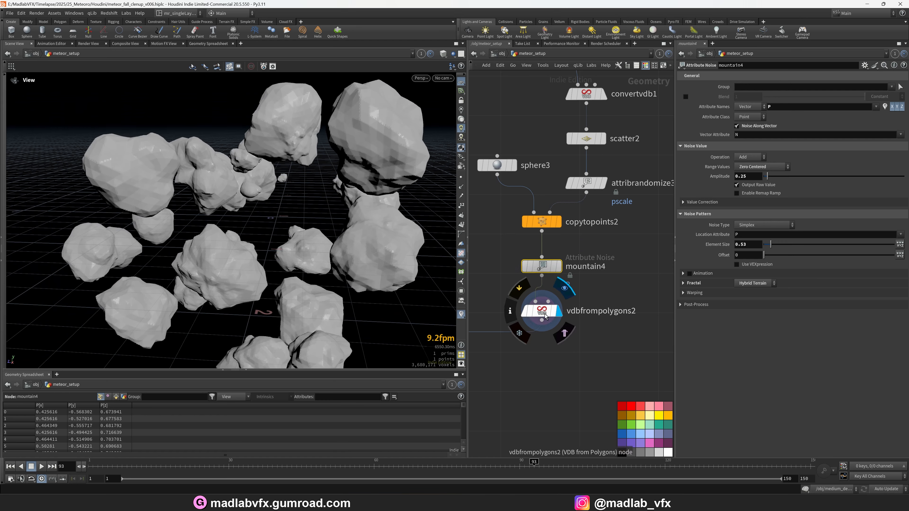
click(543, 311)
mouse_move(310, 226)
mouse_down()
mouse_move(296, 156)
mouse_move(283, 183)
mouse_move(300, 187)
mouse_move(255, 209)
mouse_move(300, 219)
mouse_up()
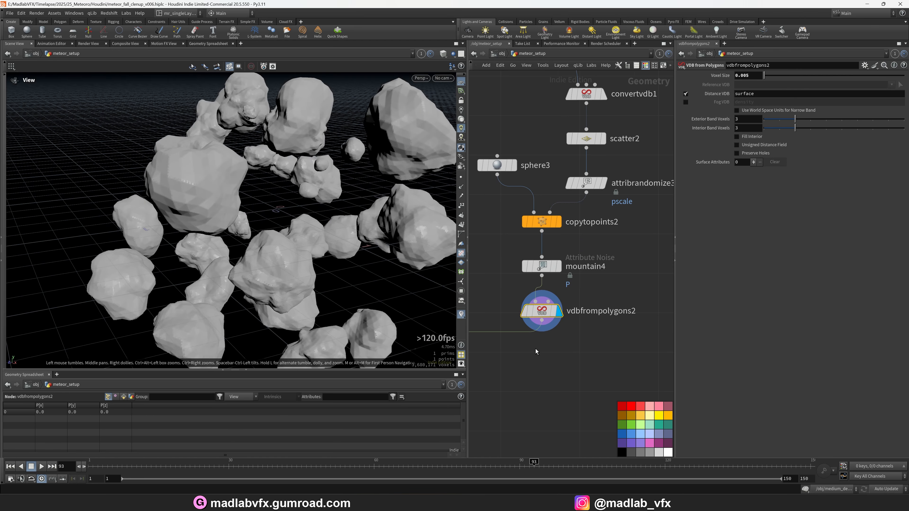
- Return the display to vdbsmoothsdf1 and review the smoothed meteor that feeds the VDB combine
scroll(538, 351, down, 4)
middle_drag(510, 351, 598, 320)
scroll(557, 327, up, 3)
middle_drag(556, 172, 565, 310)
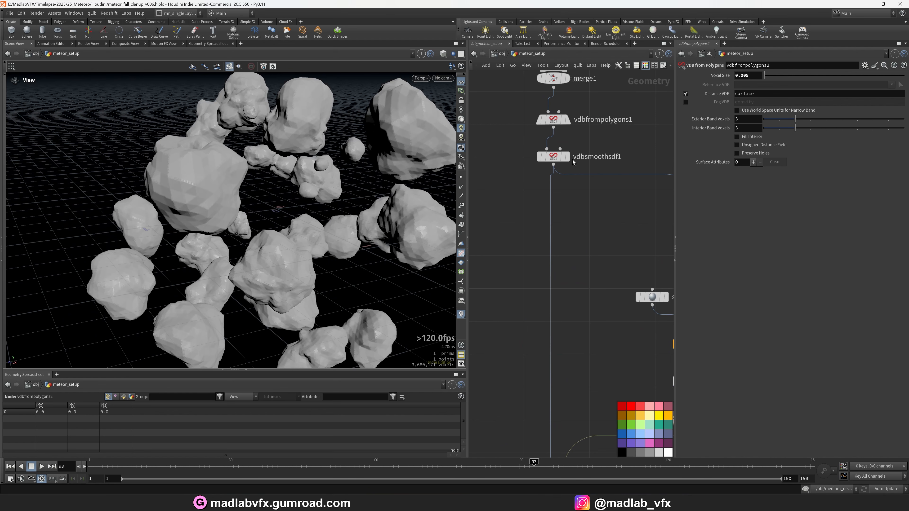
click(566, 157)
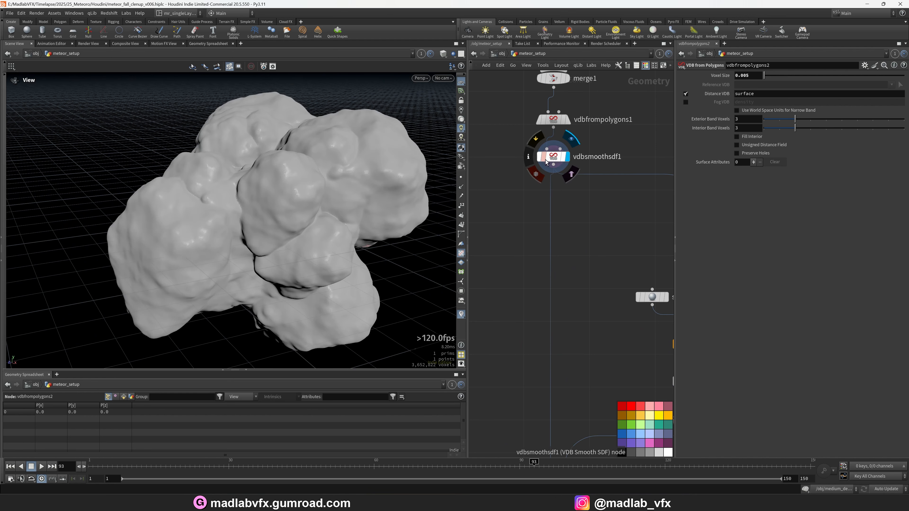
mouse_move(300, 200)
mouse_down()
mouse_move(293, 204)
mouse_move(309, 184)
mouse_up()
- Display the vdbcombine1 node with its SDF Difference operation and inspect the craters carved into the meteor
middle_drag(585, 335, 569, 184)
middle_drag(565, 329, 557, 305)
click(548, 302)
click(537, 303)
drag(229, 229, 322, 201)
scroll(272, 215, up, 3)
- Display the vdbsmoothsdf2 node and inspect the smoothed crater edges up close
middle_drag(555, 359, 567, 303)
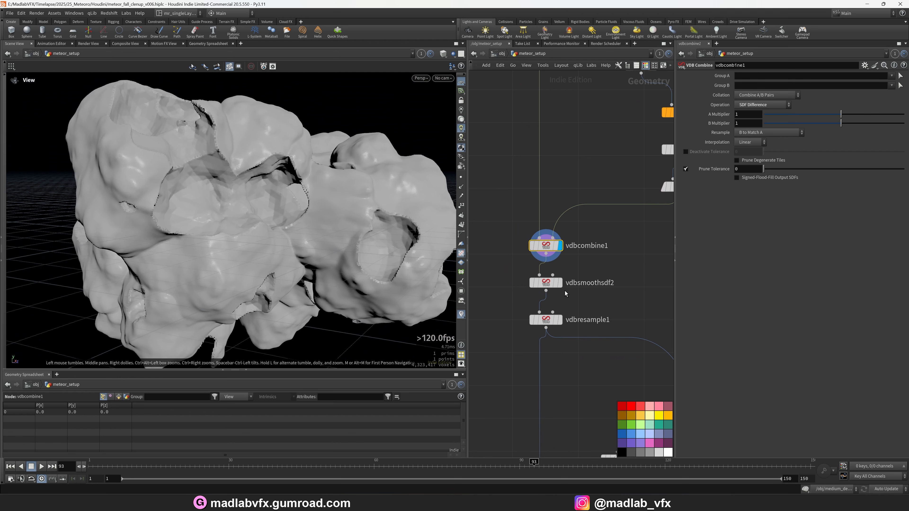
click(544, 285)
scroll(311, 206, up, 2)
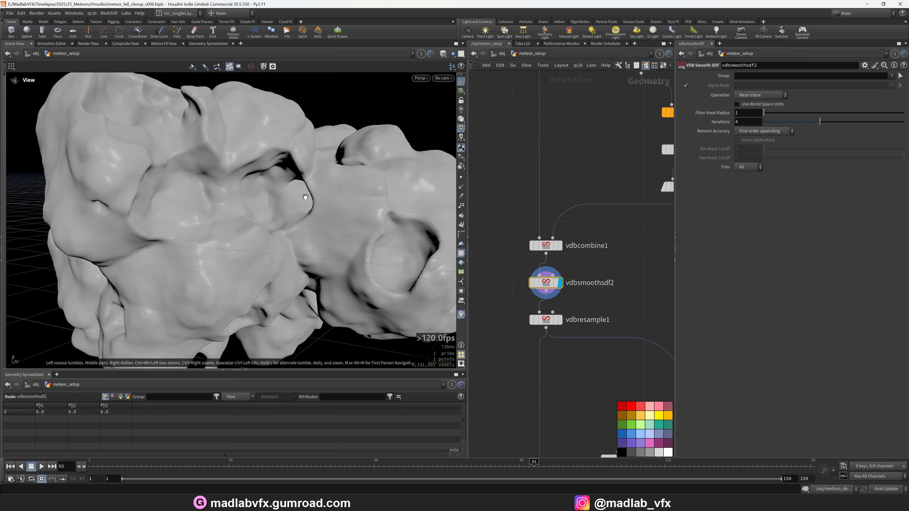
- Temporarily bypass the vdbsmoothsdf2 node and re-enable it to compare the rough and smoothed crater edges
scroll(253, 181, up, 2)
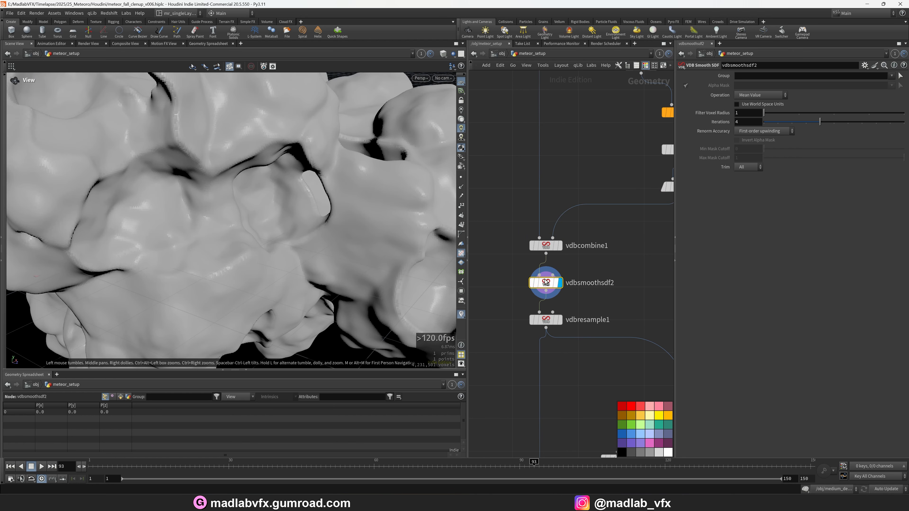
click(532, 282)
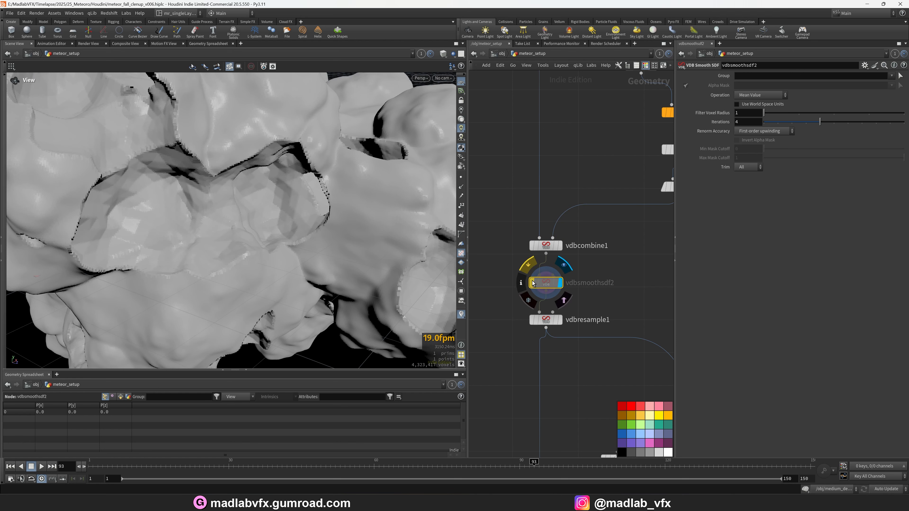
click(532, 283)
click(532, 283)
scroll(304, 191, down, 4)
scroll(304, 191, up, 2)
- Display the vdbresample1 node with its parameters and inspect the resampled craters up close
middle_drag(603, 302, 595, 271)
key(q)
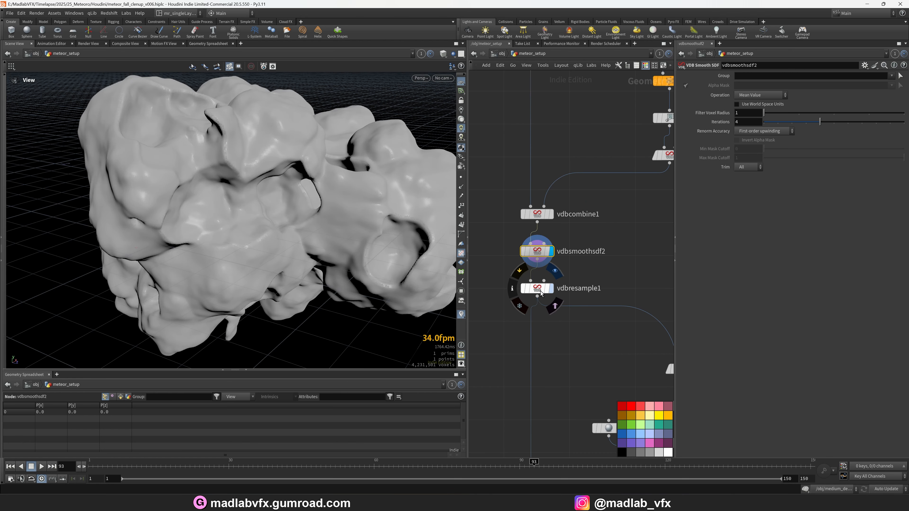
scroll(362, 221, up, 6)
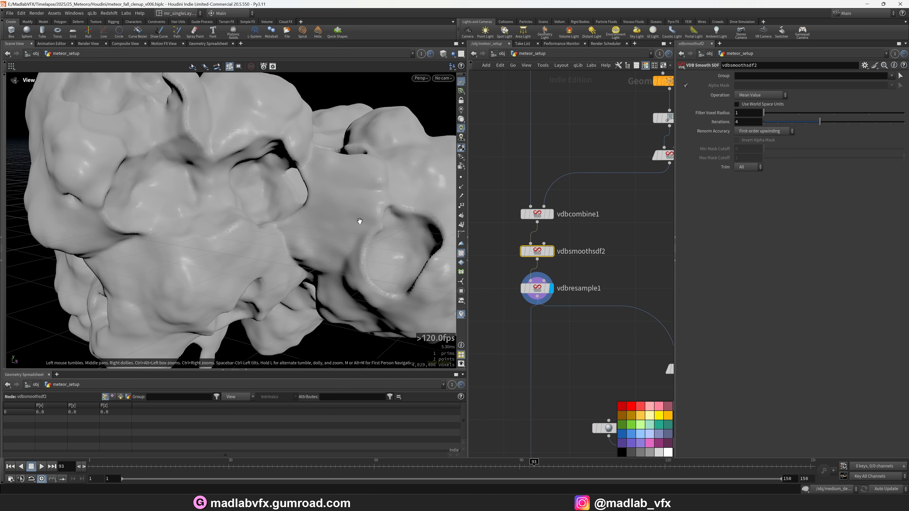
click(537, 288)
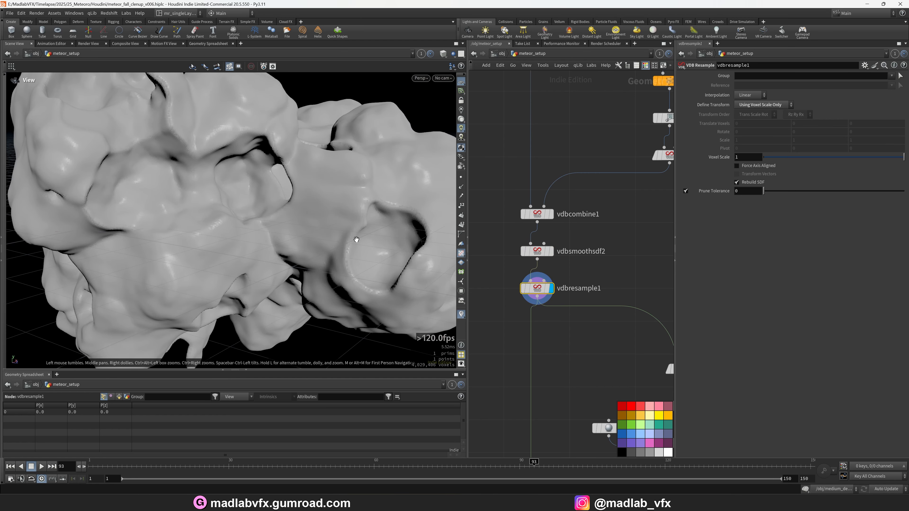
drag(300, 203, 311, 186)
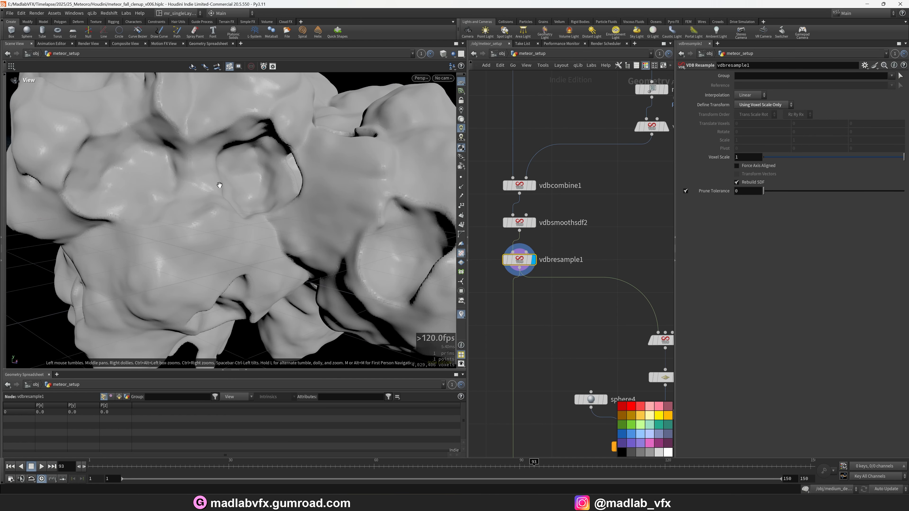
drag(219, 185, 225, 204)
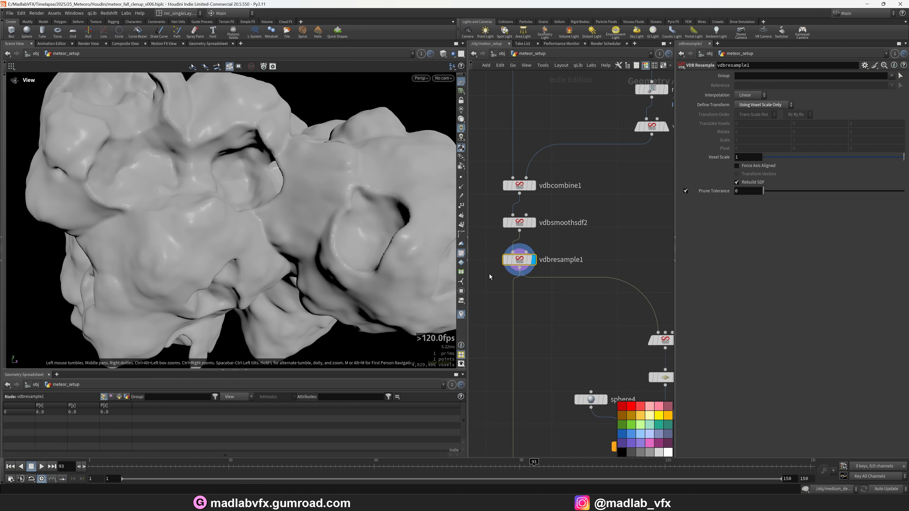
- Display the convertvdb2 node, briefly check its polygons in wireframe, and view the converted meteor from several sides
middle_drag(513, 290, 499, 268)
mouse_move(596, 327)
middle_down()
mouse_move(601, 316)
mouse_move(524, 259)
middle_up()
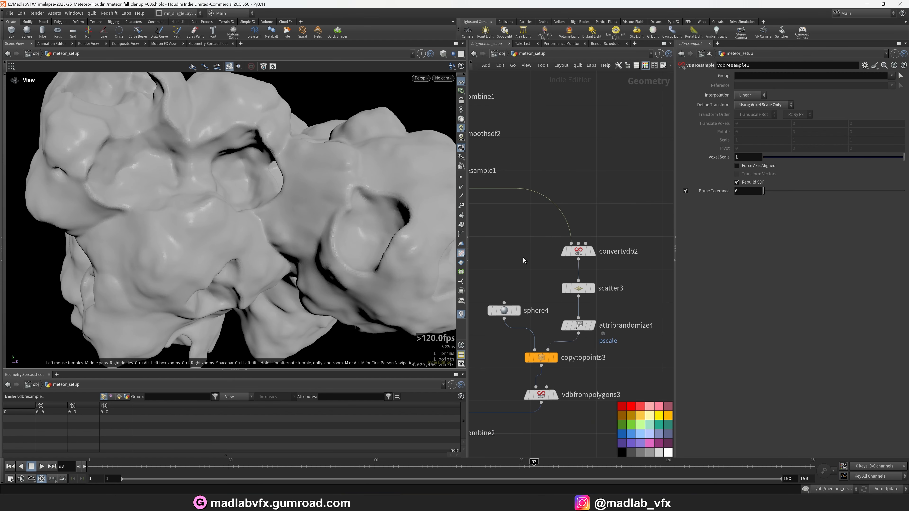
middle_drag(618, 257, 593, 256)
click(570, 257)
click(558, 252)
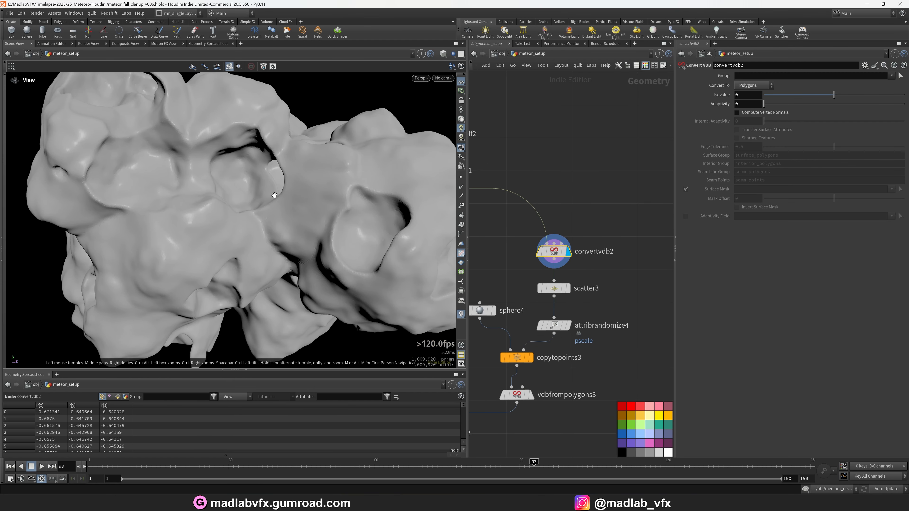
key(w)
key(w)
drag(290, 208, 393, 199)
right_drag(394, 199, 231, 218)
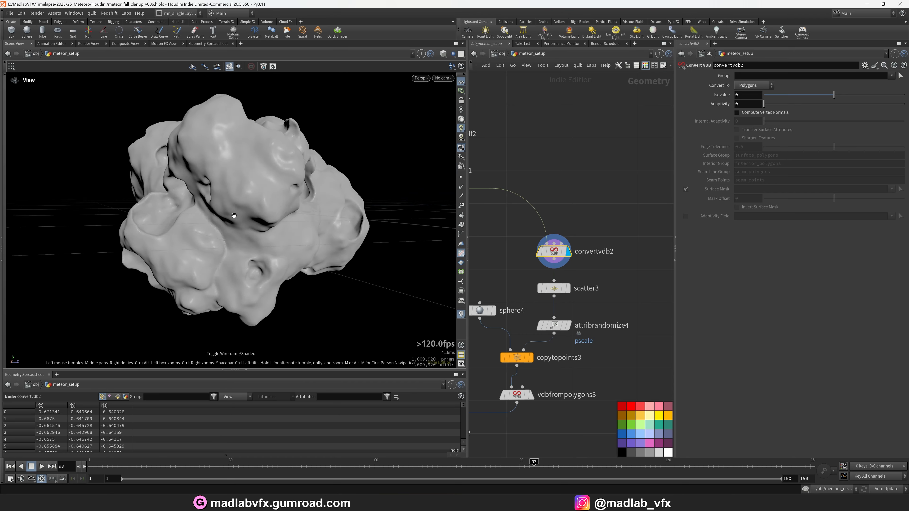
drag(231, 217, 426, 237)
scroll(655, 244, down, 1)
scroll(599, 281, up, 2)
- Display the scatter3 node with its parameters and view the points scattered over the meteor surface
middle_drag(600, 282, 603, 247)
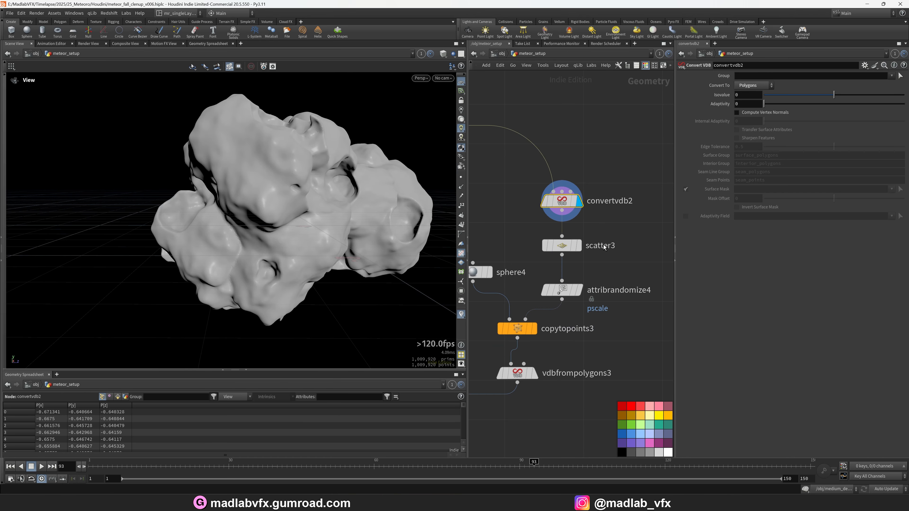
click(580, 246)
click(561, 246)
drag(318, 189, 322, 229)
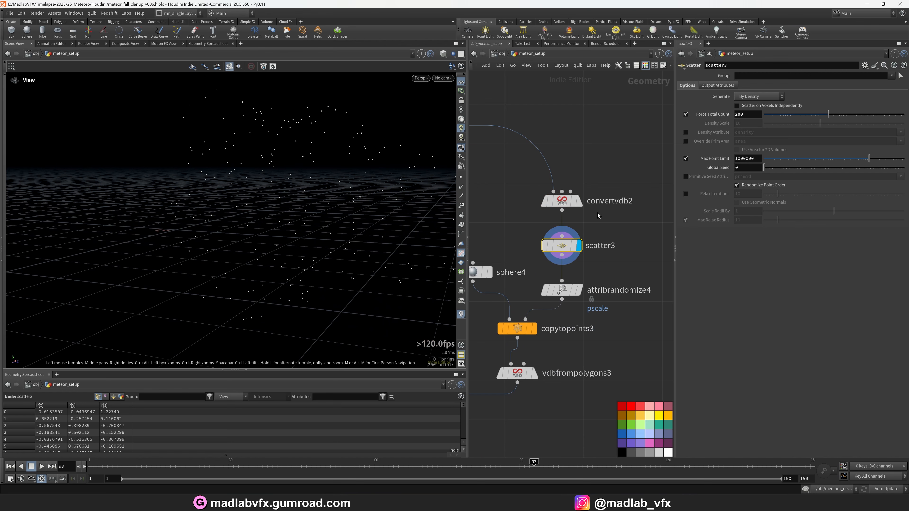
- Display the copytopoints3 node and inspect the spheres copied onto the scattered points
middle_drag(637, 266, 673, 239)
click(572, 303)
click(560, 305)
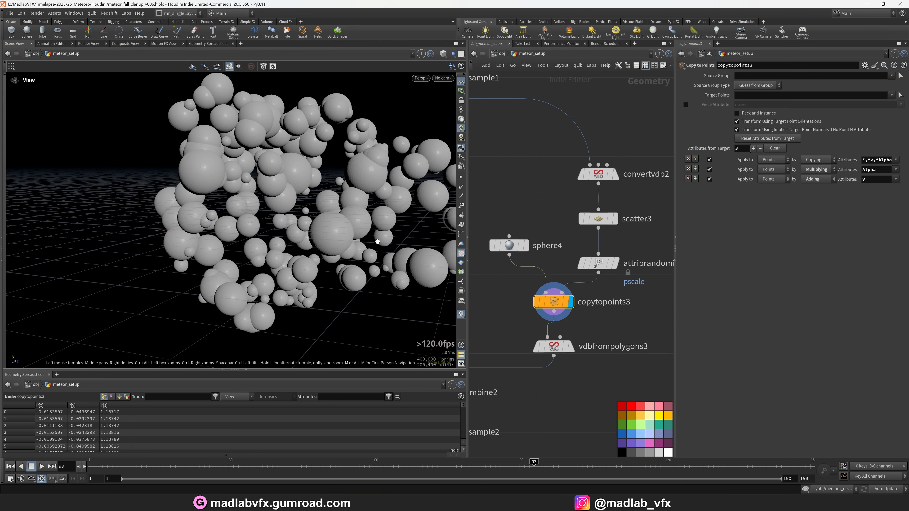
drag(301, 222, 280, 241)
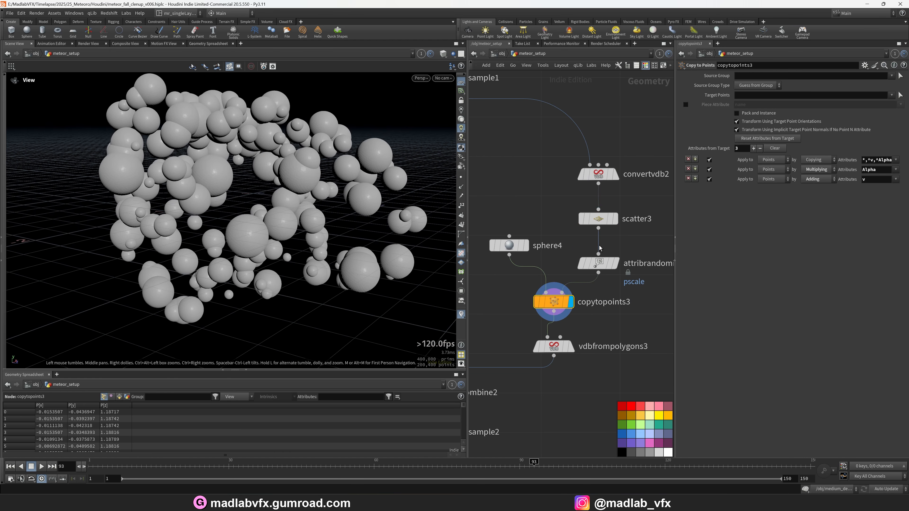
- Show the attribrandomize4 pscale settings, then temporarily bypass and re-enable the node to compare uniform and randomized sphere sizes
middle_drag(647, 289, 586, 289)
click(568, 262)
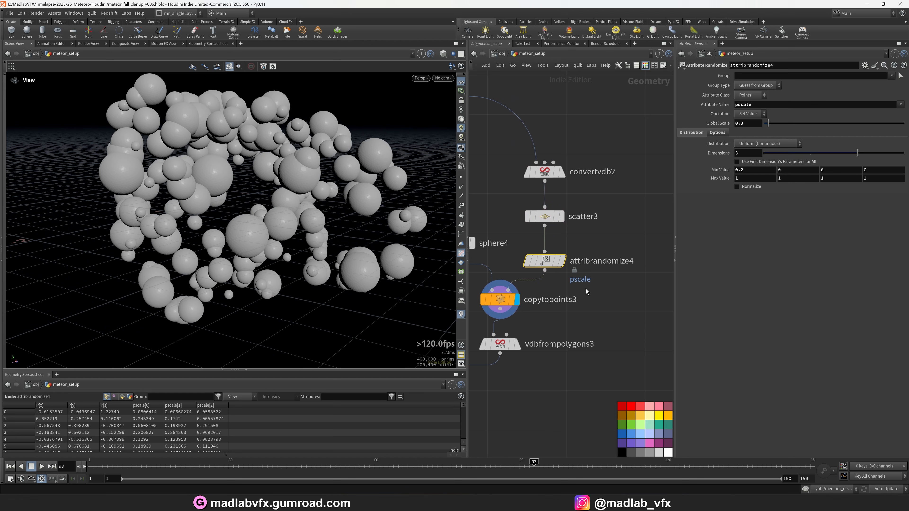
click(529, 265)
right_drag(318, 201, 248, 205)
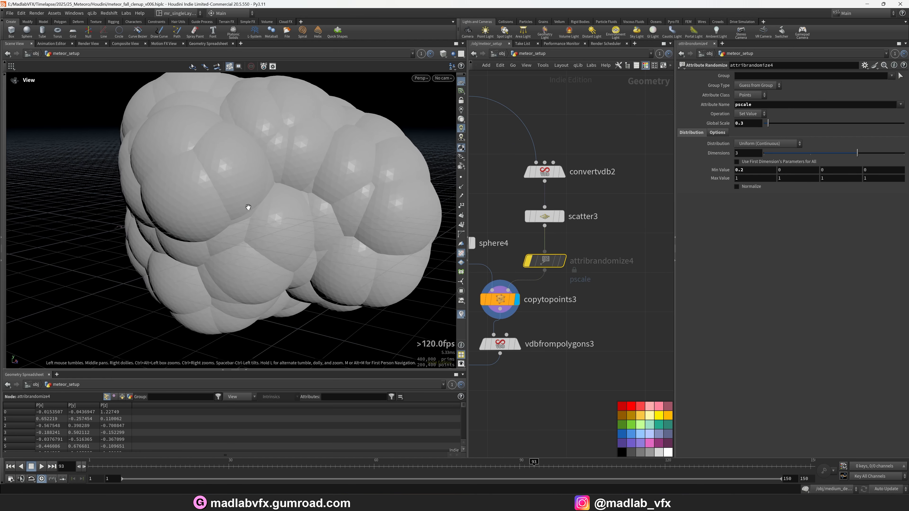
drag(248, 206, 289, 198)
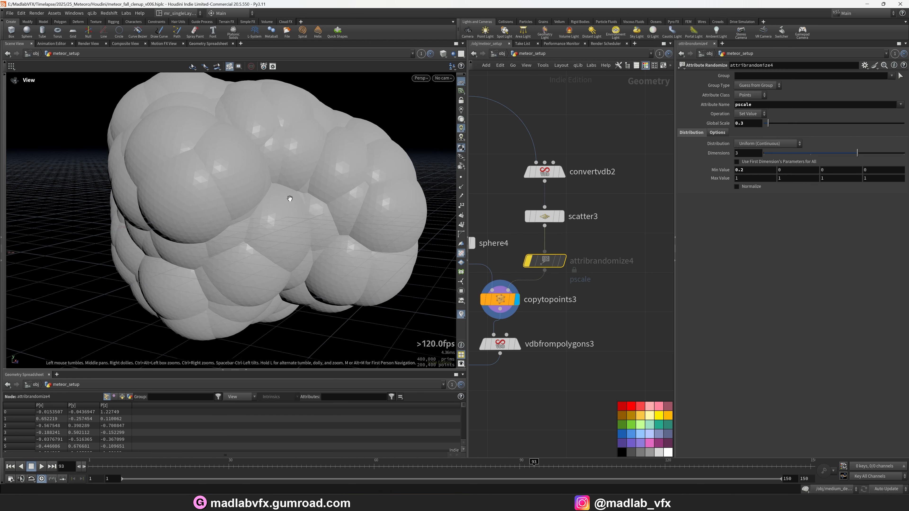
click(527, 261)
- Display the vdbfrompolygons3 node with its parameters and view the VDB version of the copied spheres
middle_drag(608, 331, 641, 301)
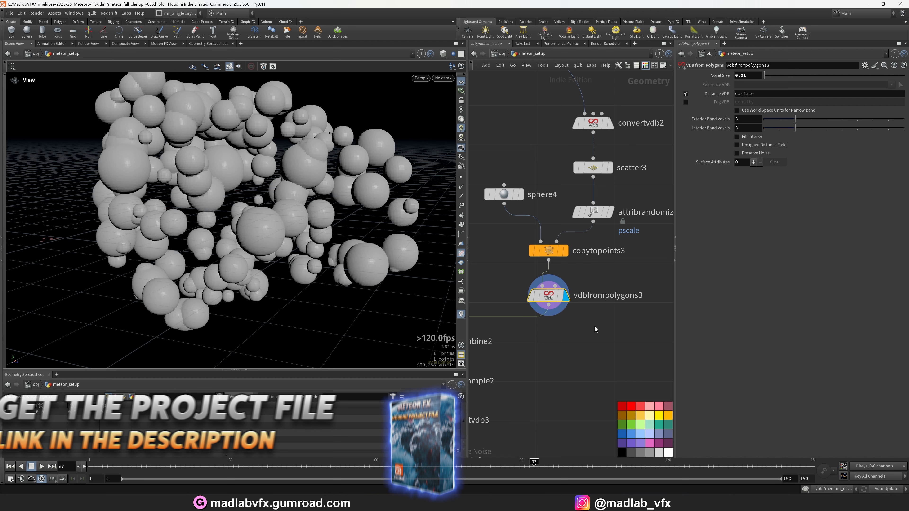
middle_drag(586, 326, 575, 347)
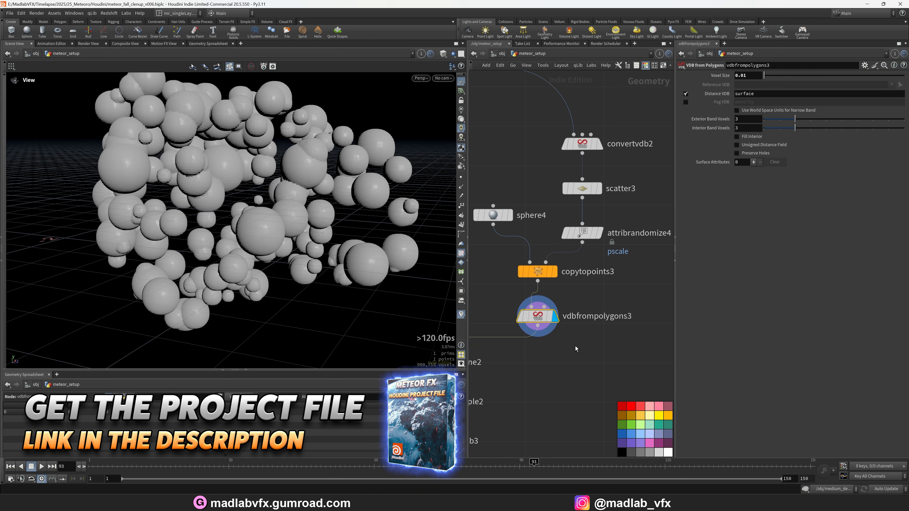
drag(290, 211, 303, 215)
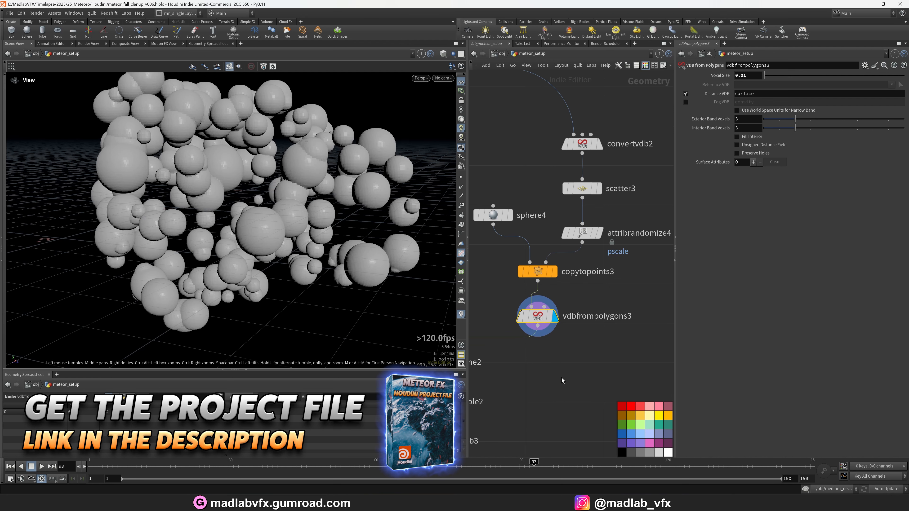
- Display the vdbcombine2 node with its SDF Difference operation and inspect the second set of craters carved into the meteor
middle_drag(526, 363, 638, 303)
scroll(595, 297, down, 1)
scroll(595, 297, up, 1)
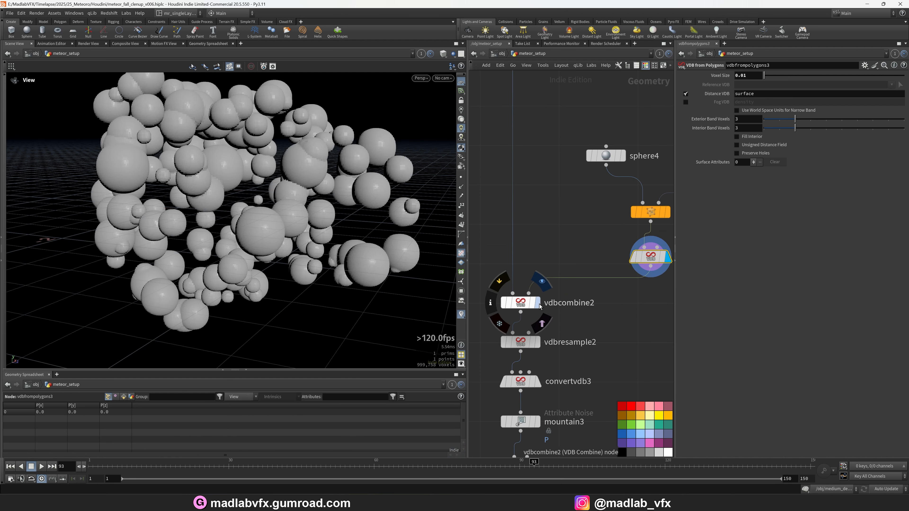
click(523, 306)
drag(273, 203, 236, 214)
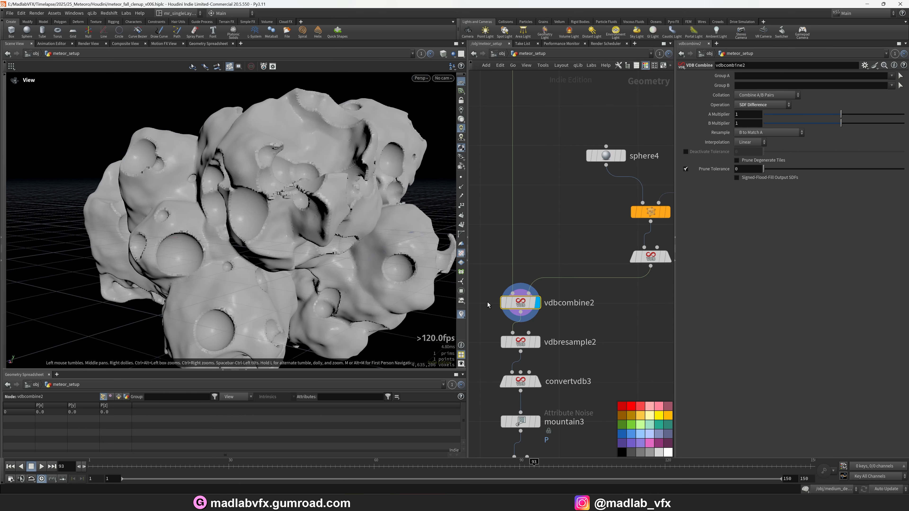
scroll(582, 279, down, 3)
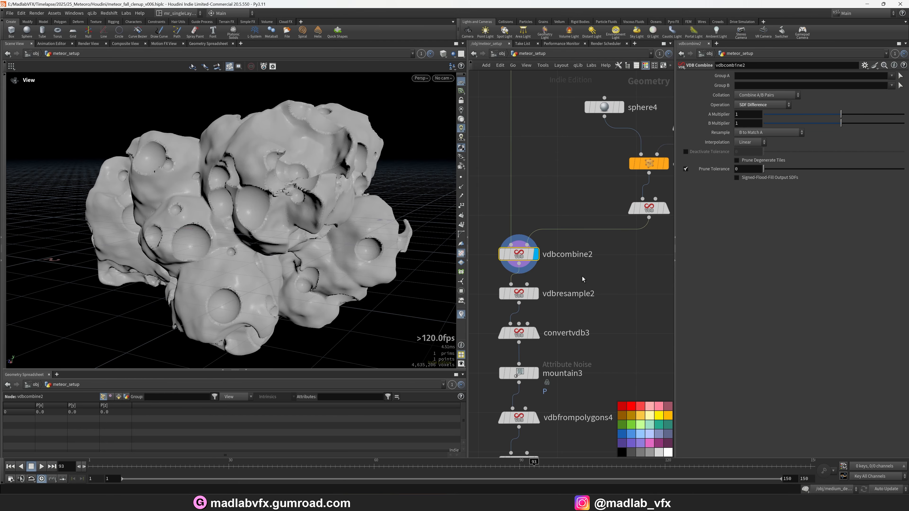
- Display the vdbresample2 node with its voxel scale setting and inspect the coarser crater surface up close
click(537, 294)
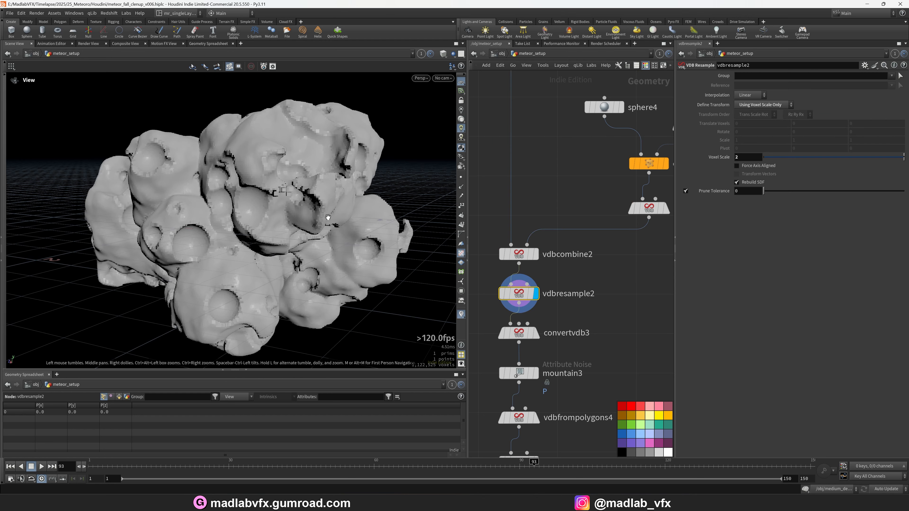
scroll(263, 231, up, 3)
drag(263, 231, 372, 219)
scroll(579, 285, down, 3)
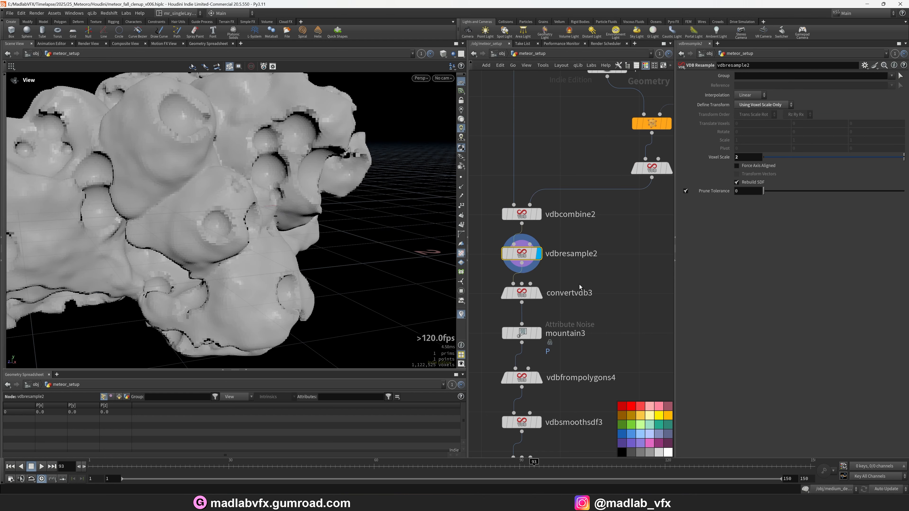
- Display the convertvdb3 node and examine the cratered meteor's polygon mesh in wireframe and shaded views
click(540, 298)
scroll(298, 205, down, 5)
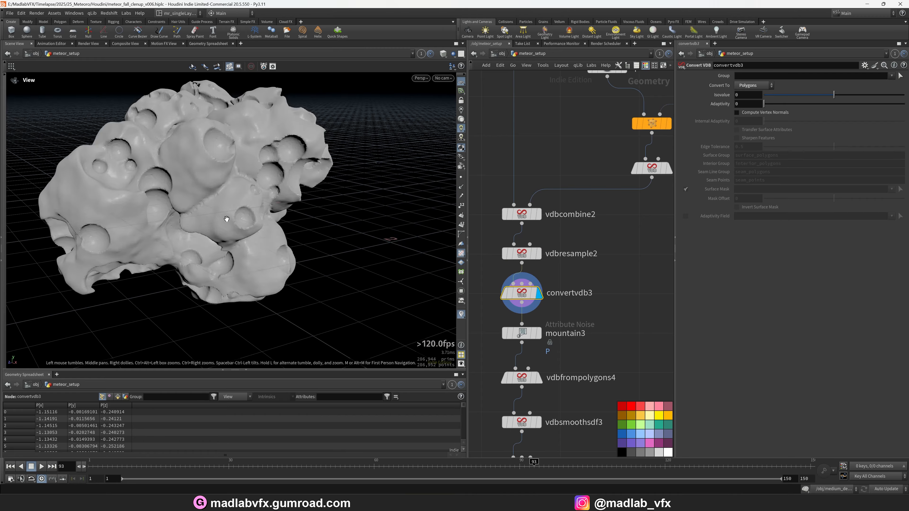
scroll(243, 205, up, 5)
key(w)
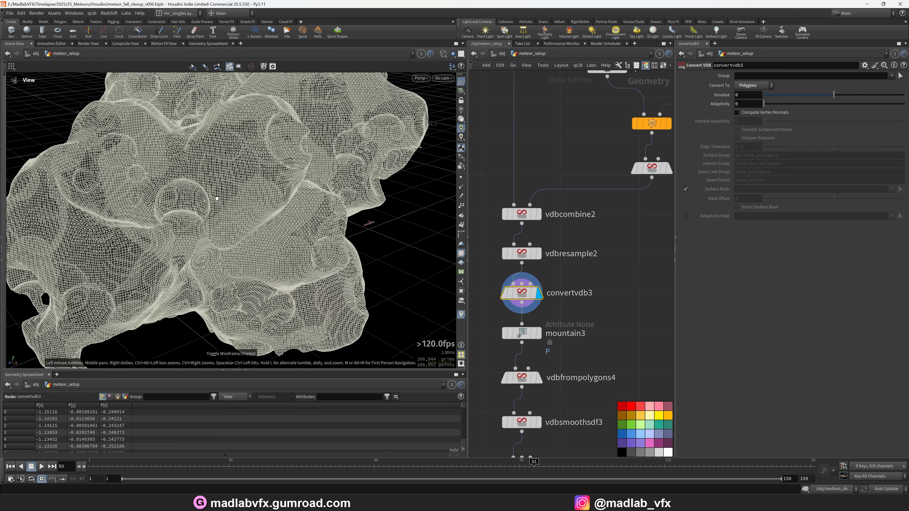
key(w)
scroll(574, 307, down, 5)
scroll(343, 247, down, 3)
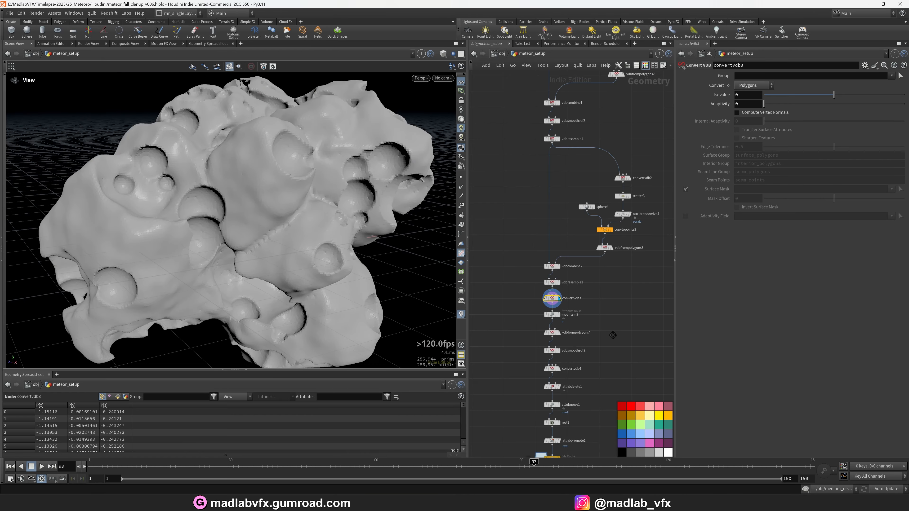
- Display the mountain3 attribute noise node with its parameters and inspect the rocky displacement across the meteor
middle_drag(571, 325, 583, 233)
scroll(583, 233, up, 5)
scroll(582, 232, up, 2)
click(564, 255)
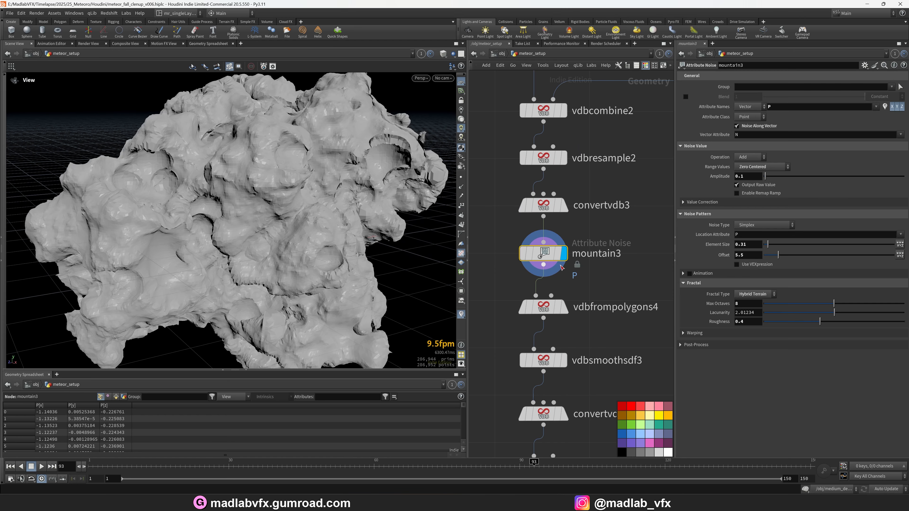
drag(251, 222, 279, 222)
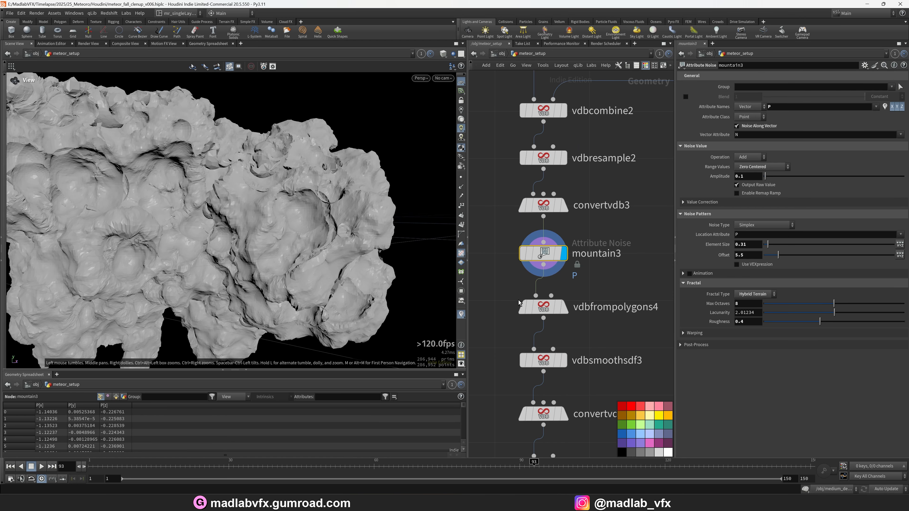
middle_drag(632, 287, 606, 256)
scroll(319, 234, down, 3)
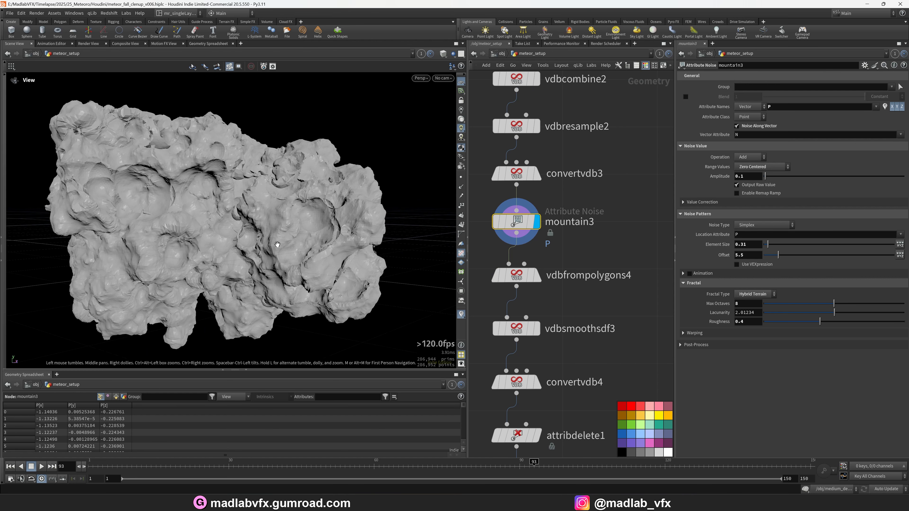
drag(277, 244, 282, 252)
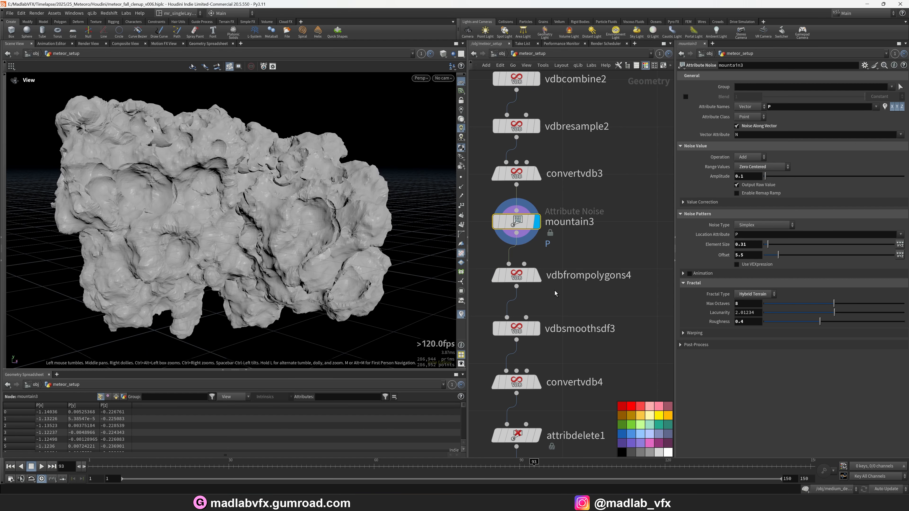
- Display the vdbfrompolygons4 node with its parameters and view the displaced meteor as a VDB
click(516, 281)
drag(283, 205, 262, 222)
middle_drag(577, 314, 598, 279)
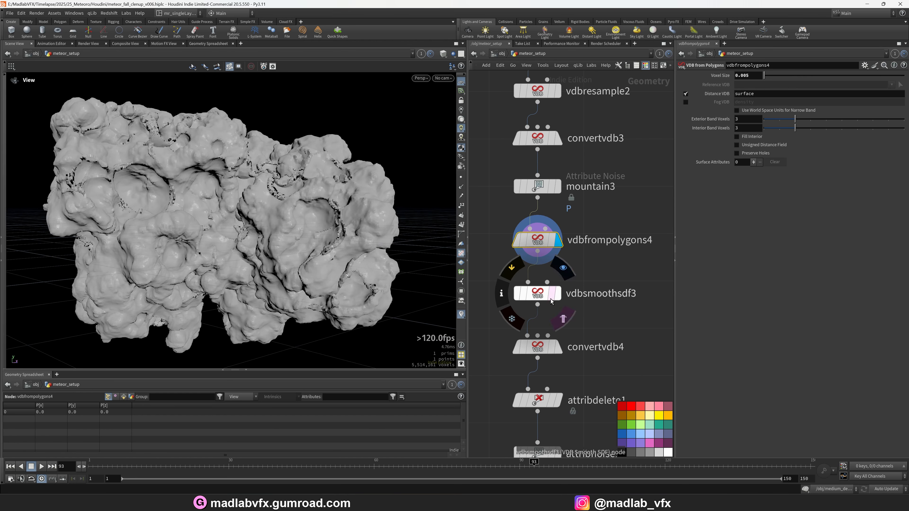
- Display the vdbsmoothsdf3 node with its parameters and inspect the smoothed rocky surface up close
click(534, 297)
drag(315, 230, 250, 208)
scroll(280, 236, up, 3)
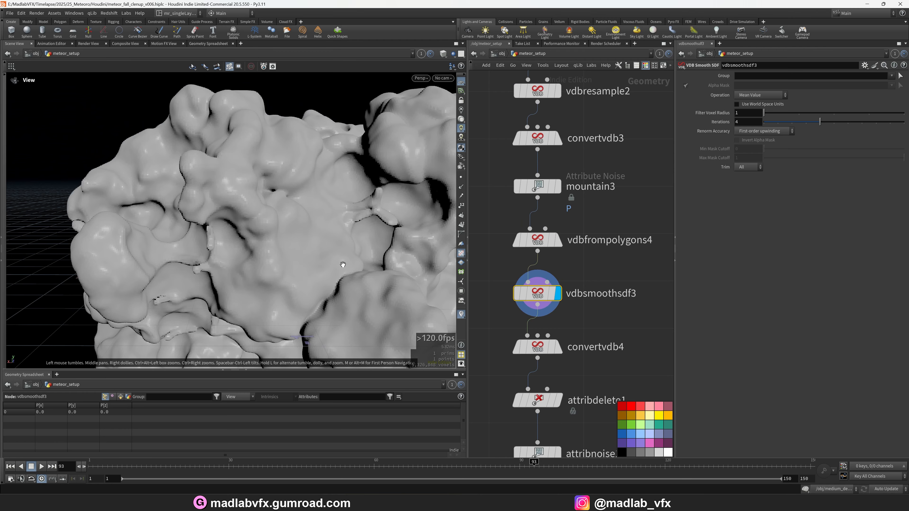
middle_drag(343, 264, 314, 219)
middle_drag(577, 326, 564, 281)
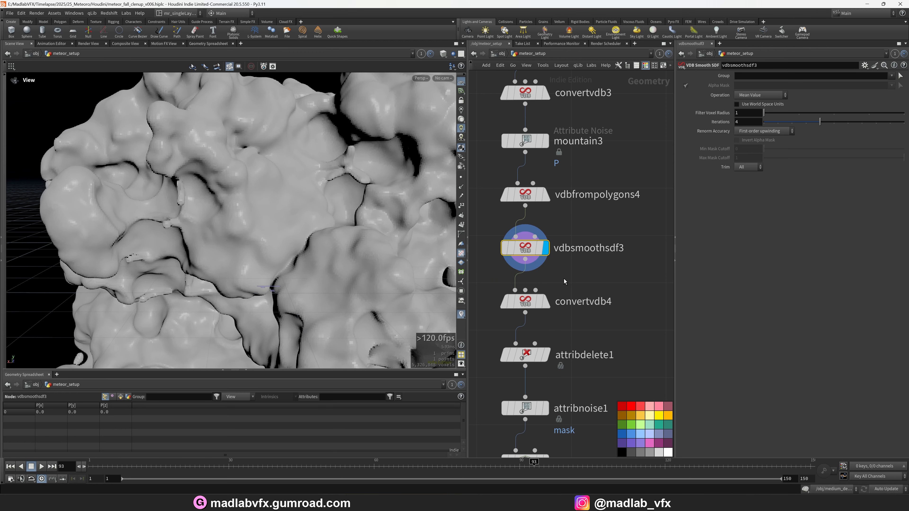
- Display the convertvdb4 node with its parameters and examine the smoothed meteor's polygon mesh in wireframe and shaded views
click(546, 308)
mouse_move(367, 235)
mouse_down()
mouse_move(304, 238)
mouse_move(315, 238)
mouse_up()
key(shift+w)
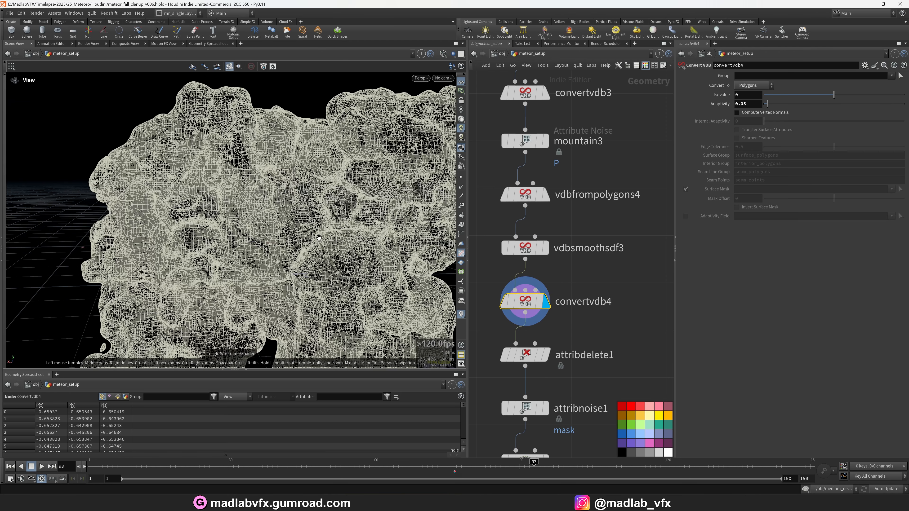
key(shift+w)
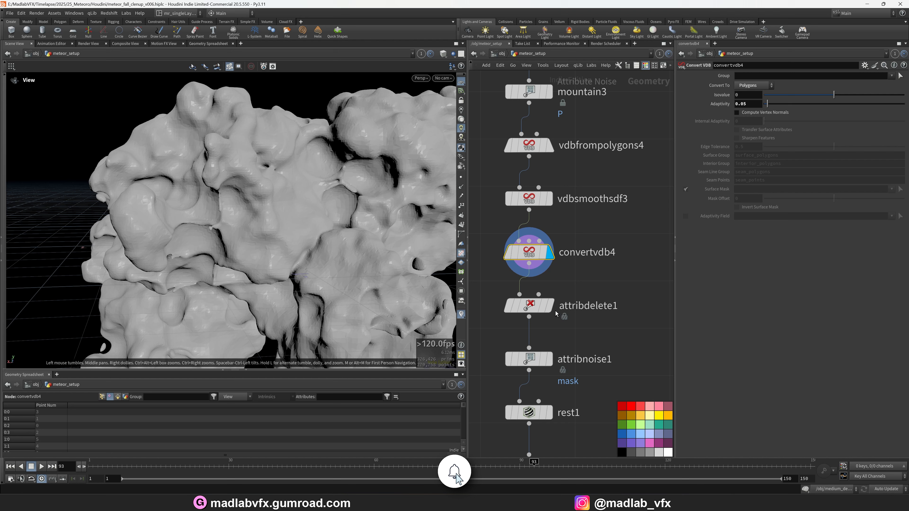
- Display the attribdelete1 node and compare the geometry's attributes with the node bypassed and active
click(554, 310)
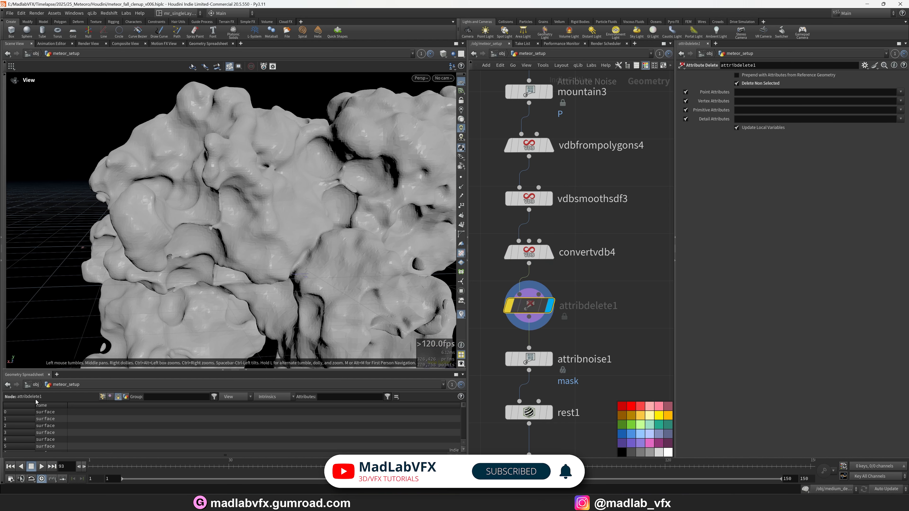
click(510, 306)
- Display the attribnoise1 node and turn on the mask visualizer to view the noise mask across the meteor
middle_drag(566, 355, 571, 307)
click(554, 311)
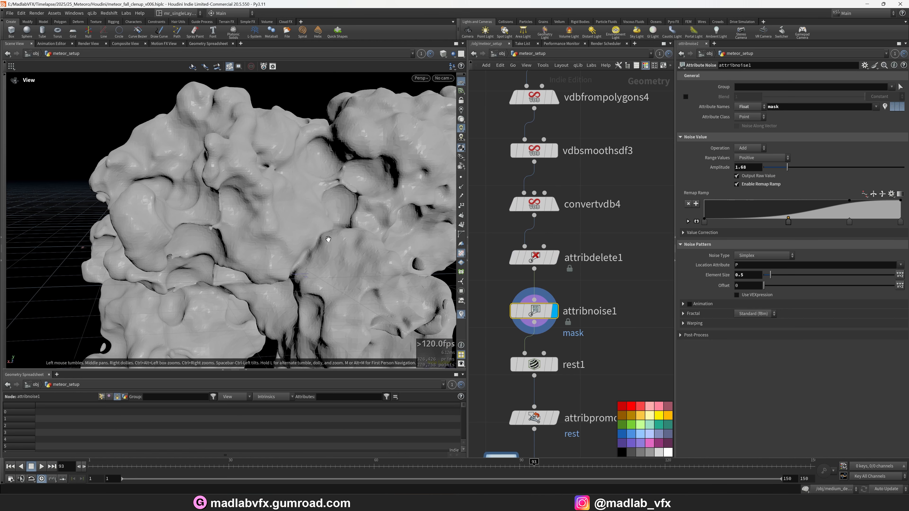
scroll(352, 284, down, 3)
click(461, 314)
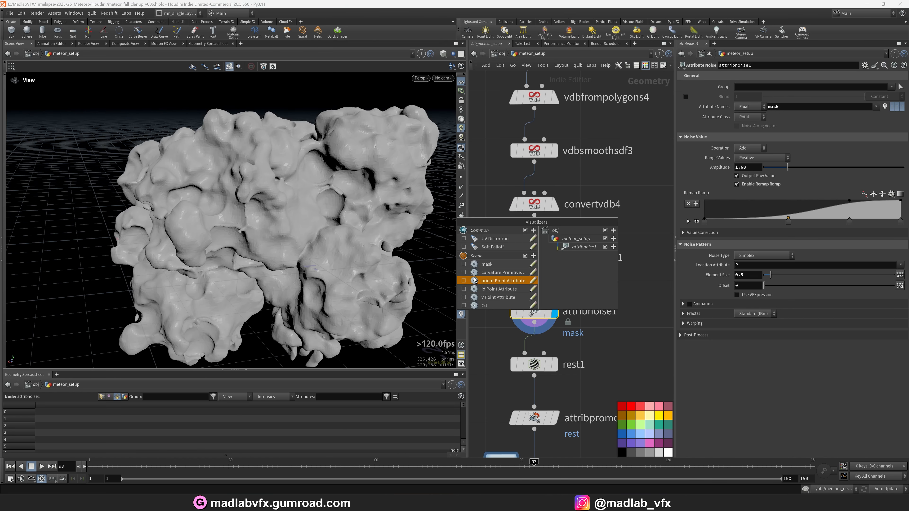
click(642, 234)
drag(299, 159, 267, 229)
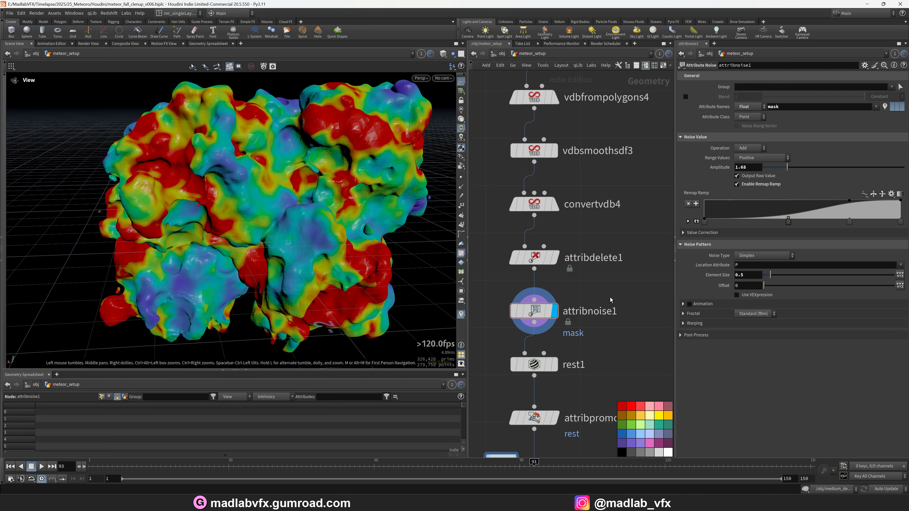
- Display the rest1 node, review its rest position parameters and view the meteor from another angle
middle_drag(638, 304, 639, 243)
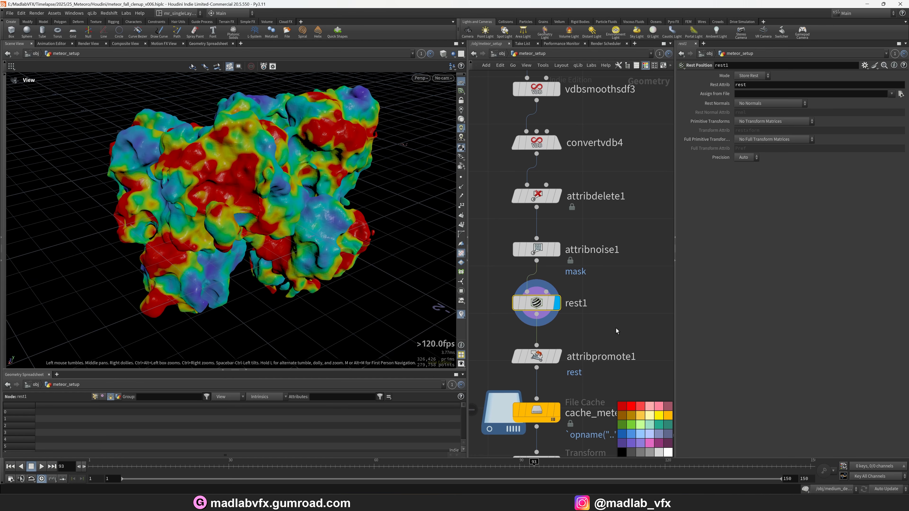
drag(607, 326, 498, 288)
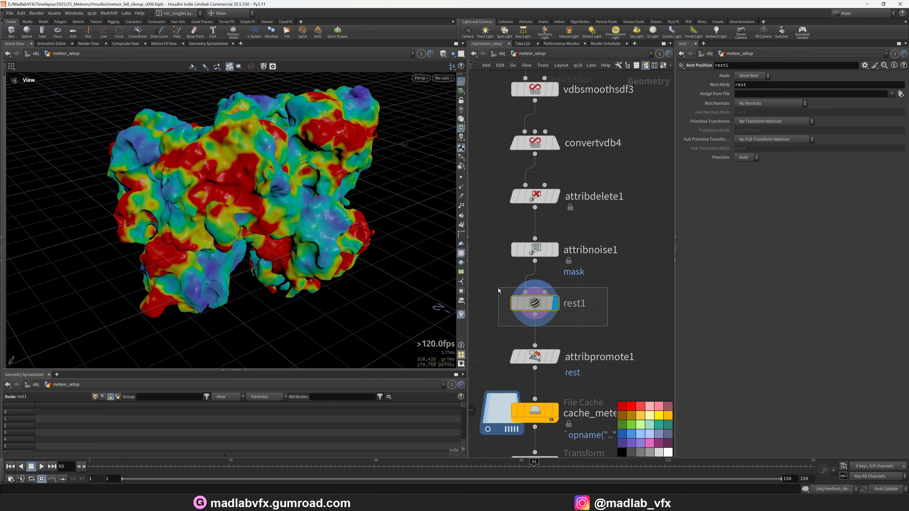
mouse_move(297, 206)
mouse_down()
mouse_move(266, 209)
mouse_move(312, 205)
mouse_up()
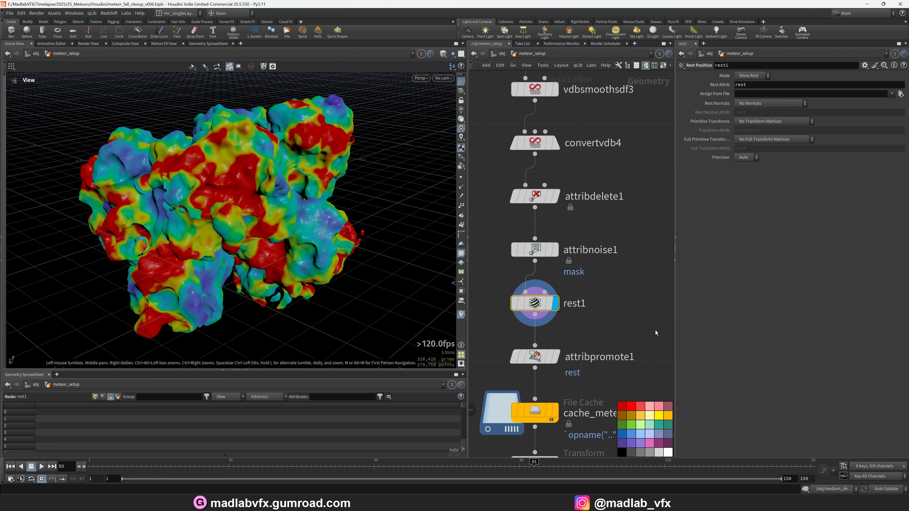
- Display the attribpromote1 node and review its promotion of the rest attribute from points to vertices
middle_drag(656, 333, 643, 280)
click(533, 305)
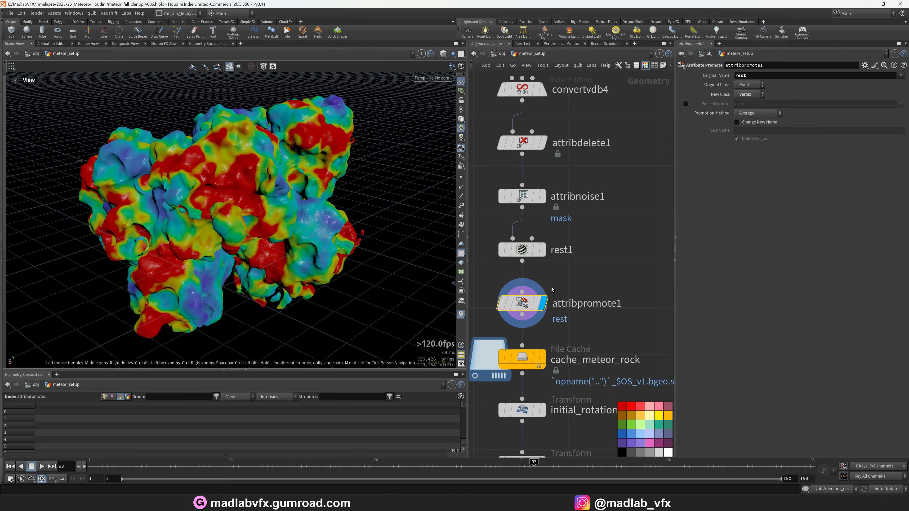
middle_drag(612, 277, 626, 267)
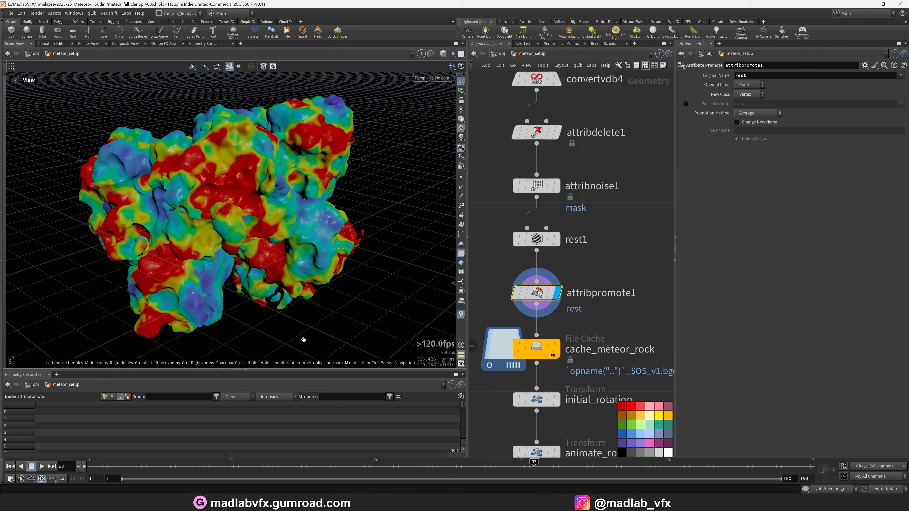
drag(390, 241, 350, 239)
- Display the cache_meteor_rock file cache with its parameters, then survey the whole node network leading to it
middle_drag(566, 339, 556, 274)
scroll(557, 274, down, 1)
click(543, 269)
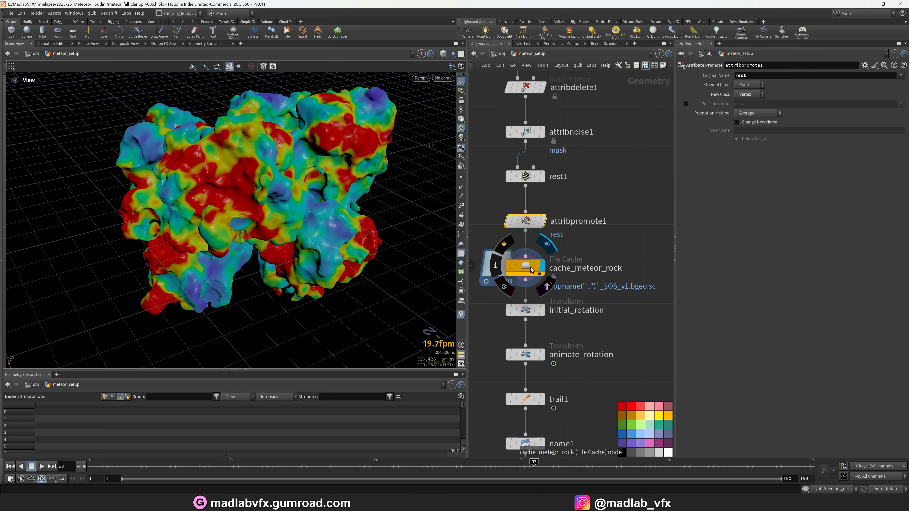
drag(300, 254, 314, 235)
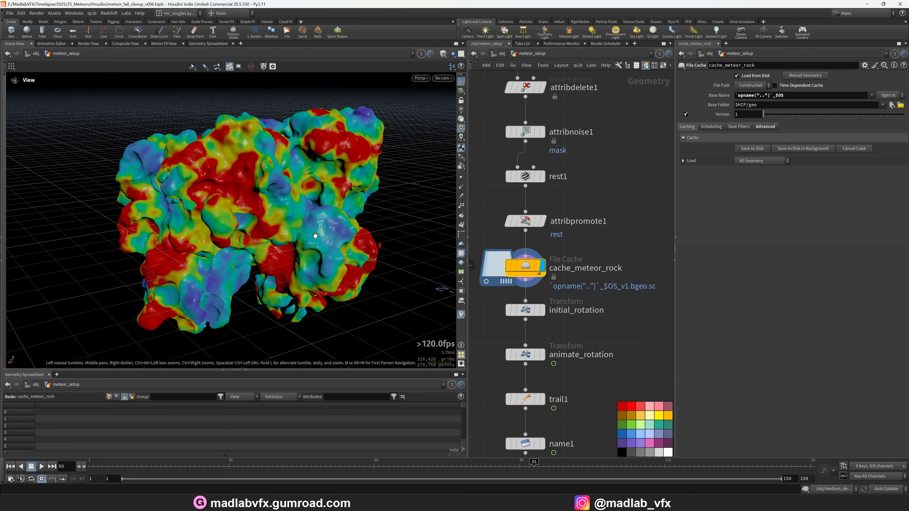
scroll(611, 240, down, 6)
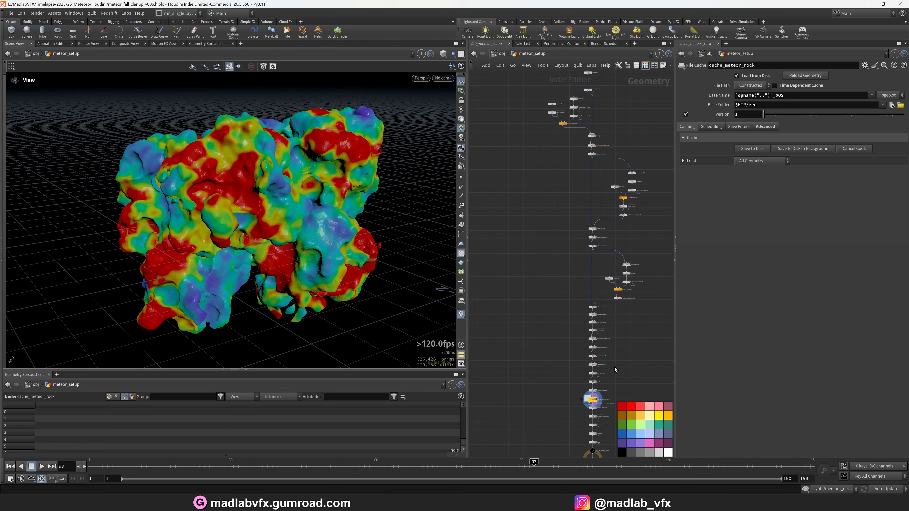
scroll(605, 297, up, 6)
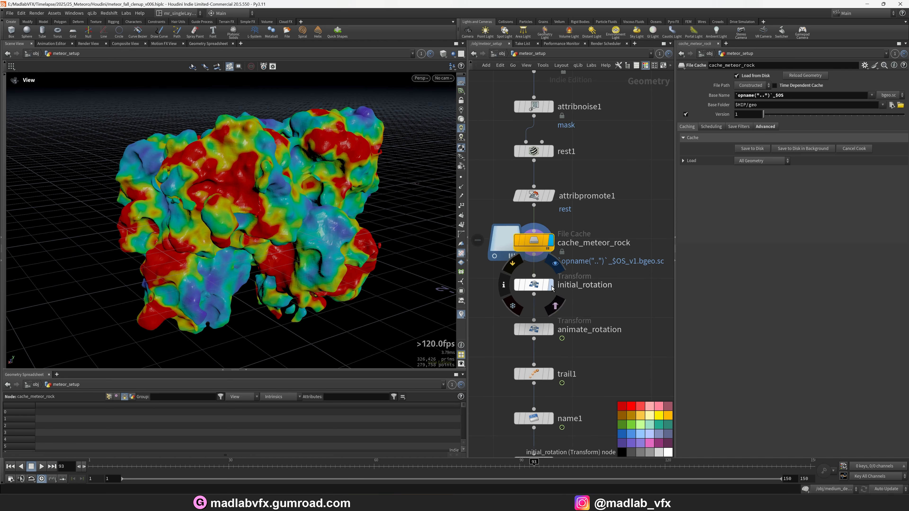
- Display the initial_rotation transform and inspect its rotation and uniform scale effect on the meteor
click(544, 287)
click(545, 289)
drag(261, 244, 262, 247)
scroll(263, 248, up, 3)
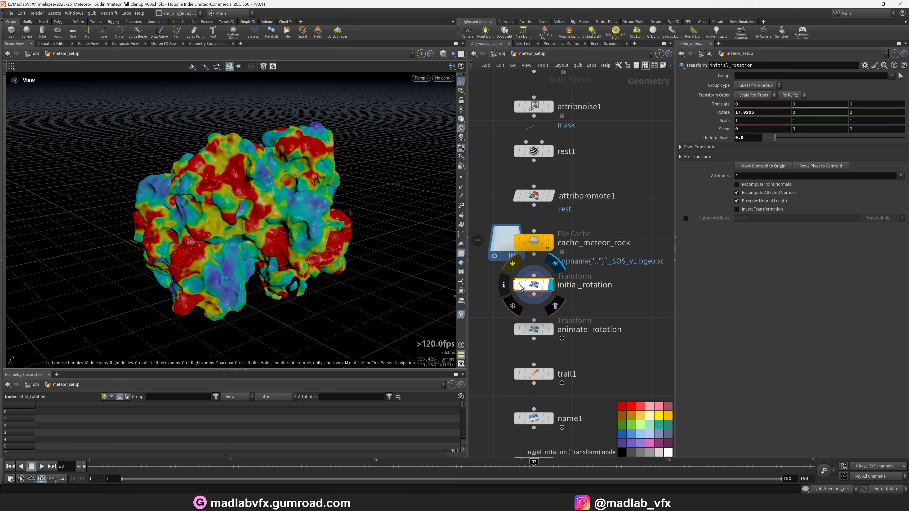
click(516, 288)
drag(289, 223, 314, 211)
- Display the animate_rotation transform and read its Rotate expressions that reference the CONTROL node
middle_drag(611, 317, 605, 263)
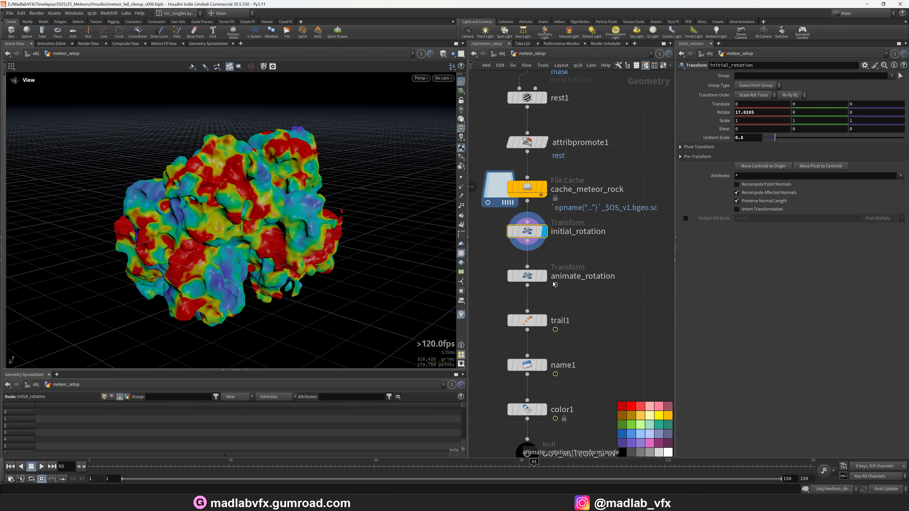
click(544, 276)
drag(307, 237, 317, 234)
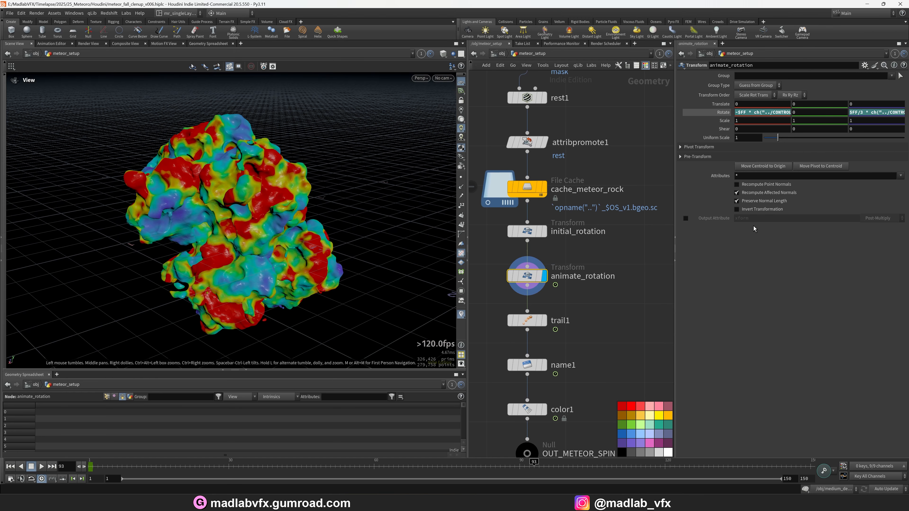
drag(674, 213, 597, 215)
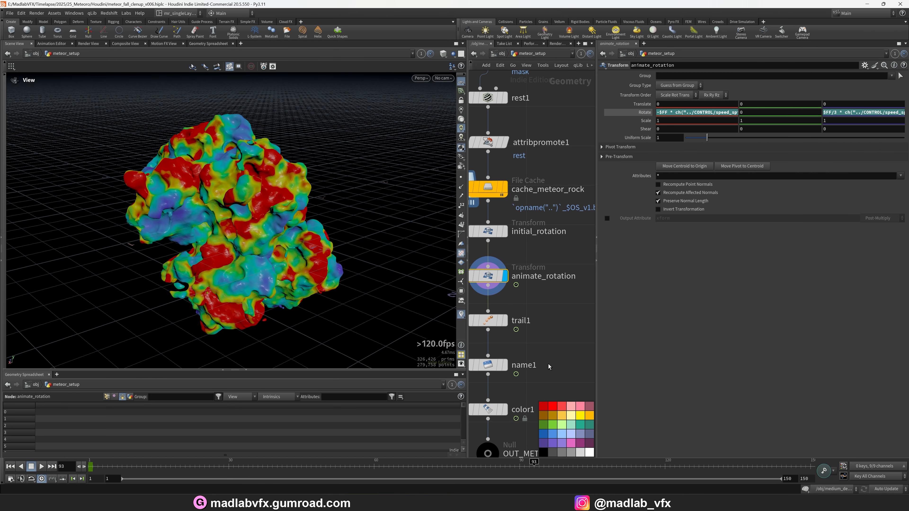
drag(597, 352, 703, 351)
- Select the CONTROL null and review its Speed Spin X and Speed Spin Y parameters
middle_drag(591, 344, 569, 290)
middle_drag(627, 338, 598, 258)
drag(644, 299, 610, 342)
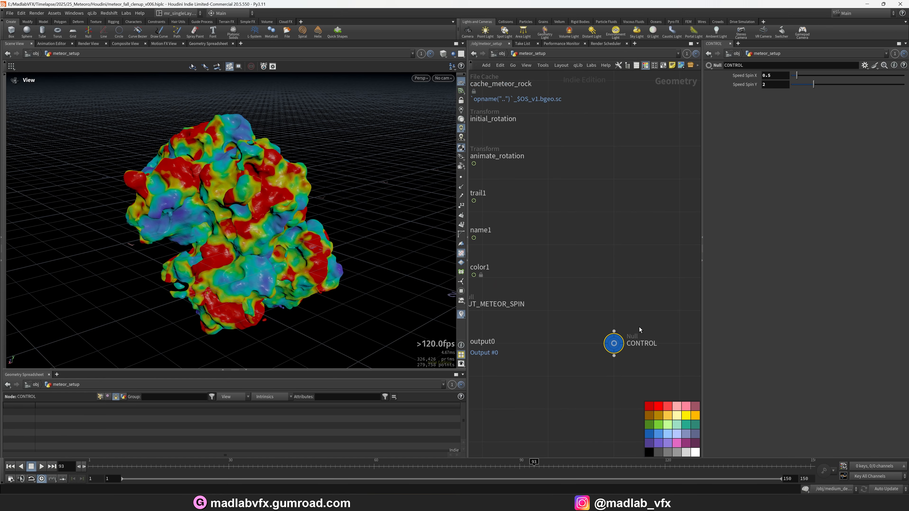
scroll(627, 313, up, 2)
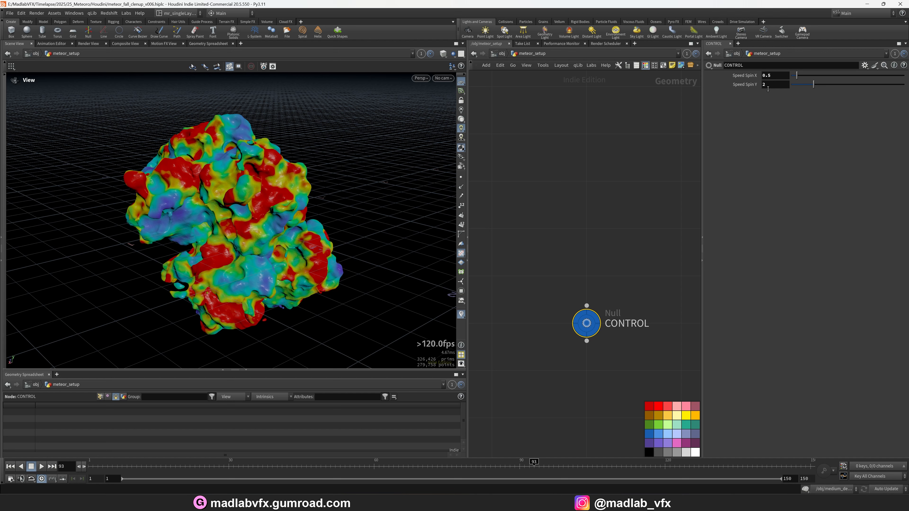
- Select the animate_rotation node and play the animation from frame 1 to check the meteor's spin
middle_drag(596, 224, 618, 256)
scroll(619, 256, down, 2)
scroll(589, 212, up, 2)
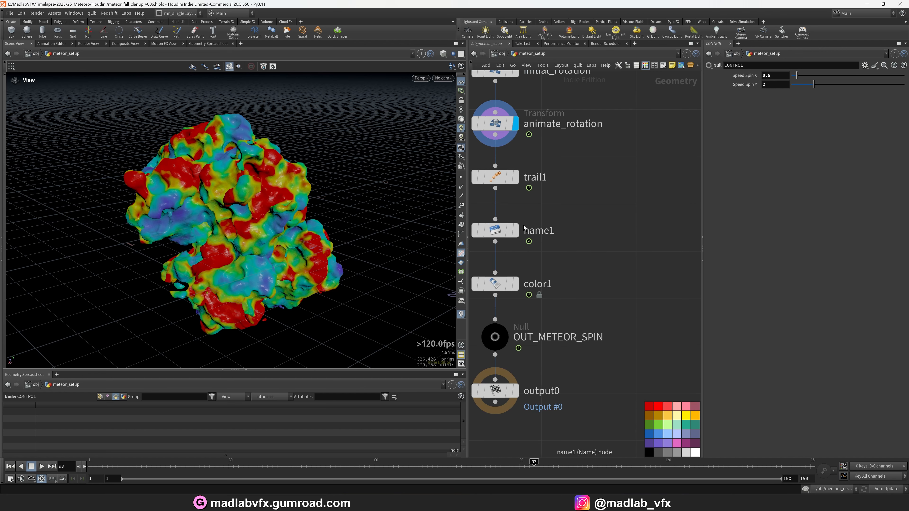
middle_drag(524, 228, 553, 287)
click(525, 183)
drag(135, 464, 63, 466)
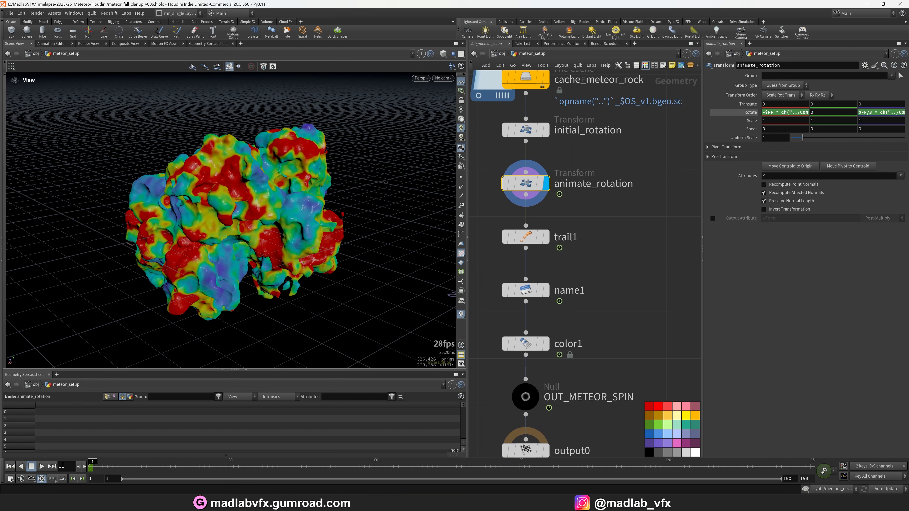
click(41, 466)
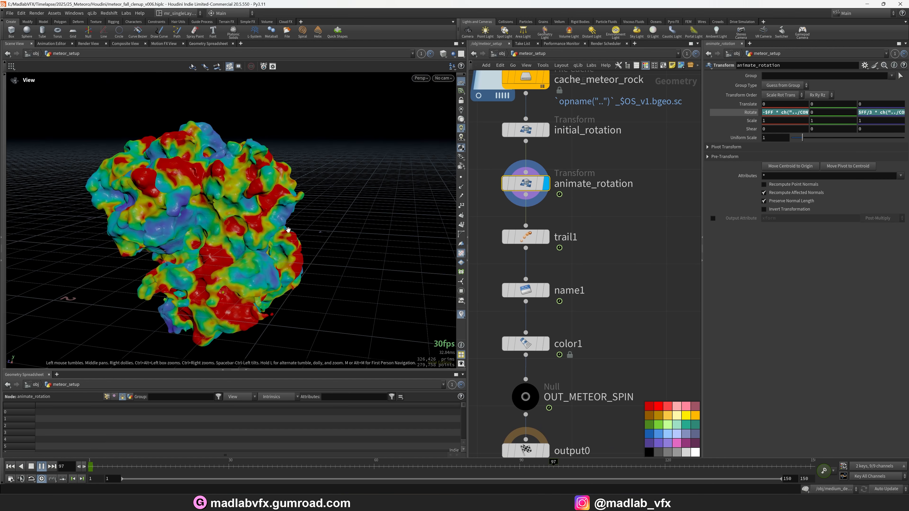
click(41, 465)
drag(259, 226, 250, 239)
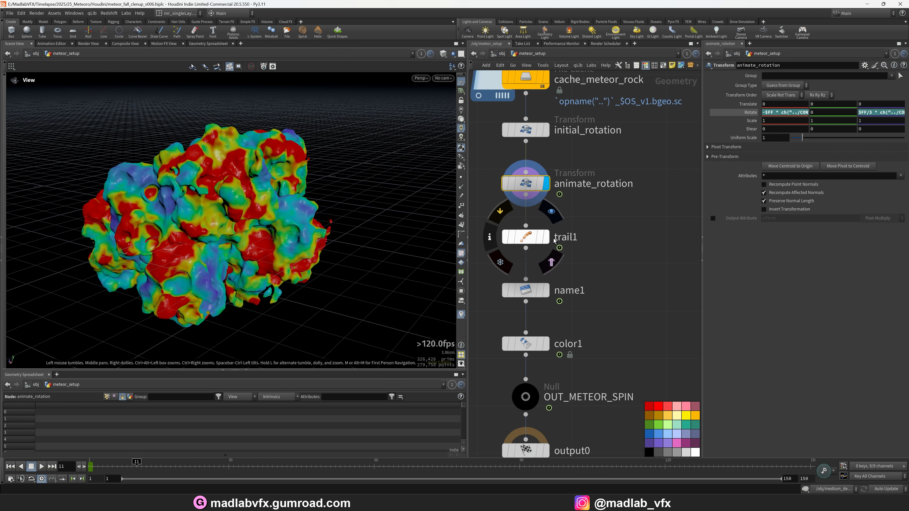
- Display the trail1 node that computes velocity and rename it compute_vel
click(546, 236)
click(584, 242)
click(584, 241)
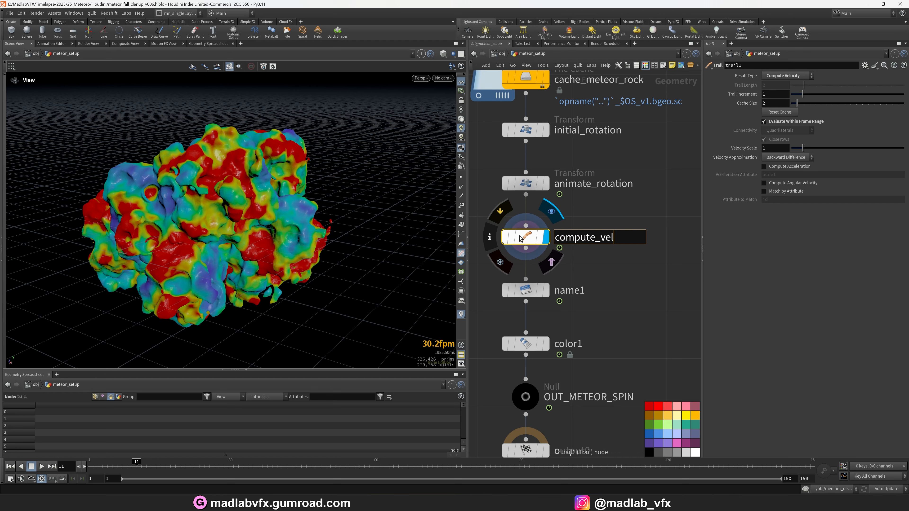
key(Return)
- Display the name1 node and review its primitive name attribute setting for the meteor
middle_drag(618, 279, 618, 268)
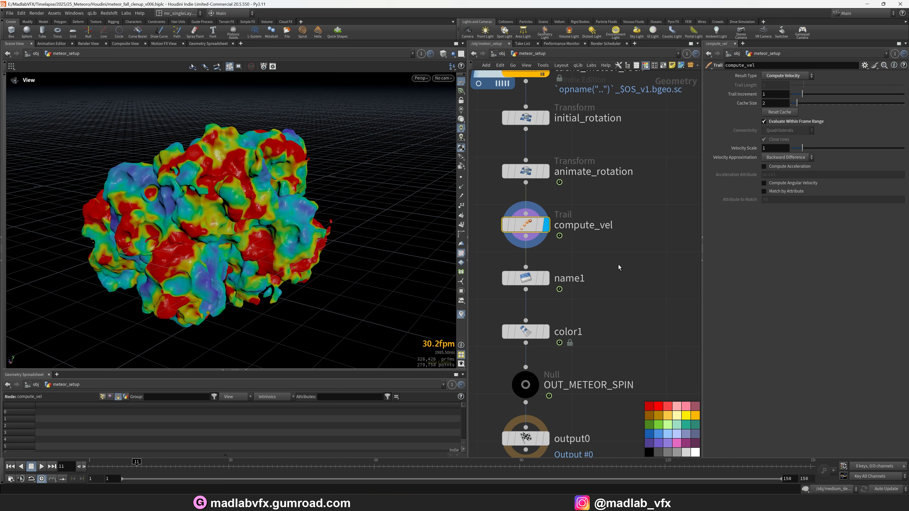
click(549, 278)
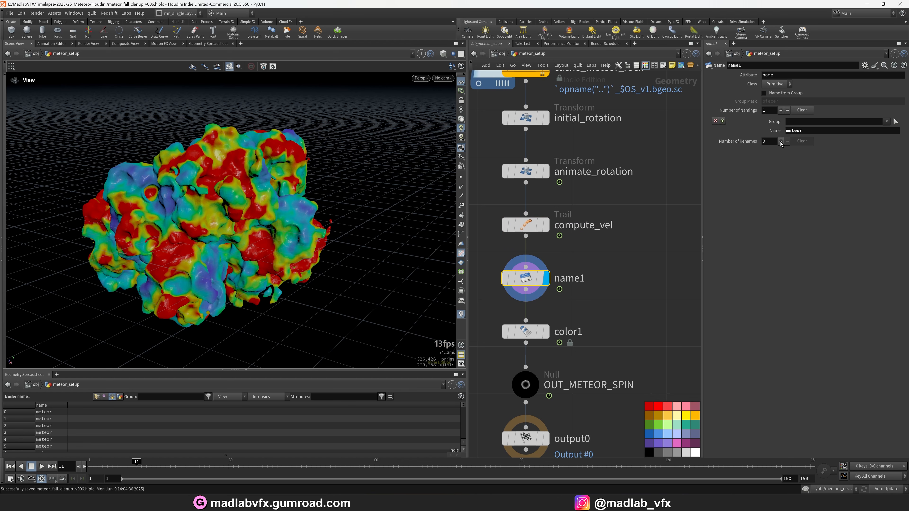
drag(704, 175, 679, 176)
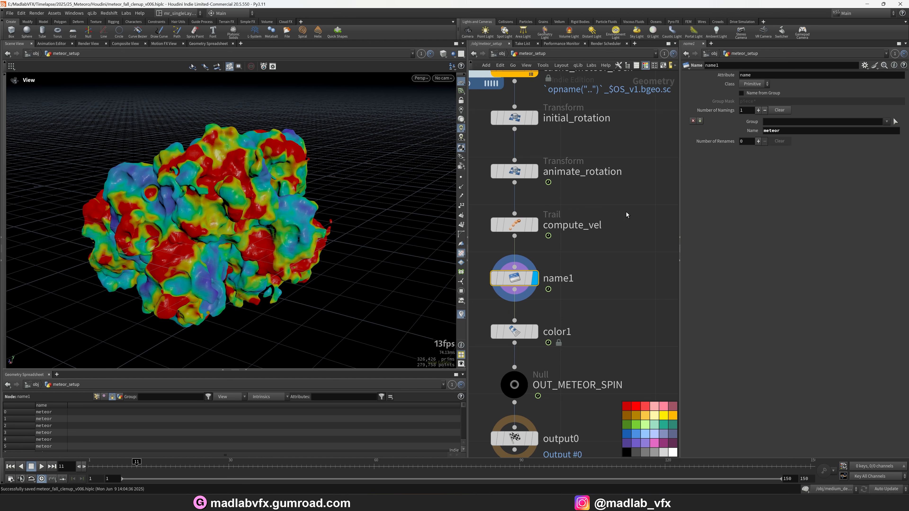
drag(355, 246, 323, 233)
- Display the color1 node and turn off the mask visualizer to view the meteor's constant point color
middle_drag(587, 321, 604, 261)
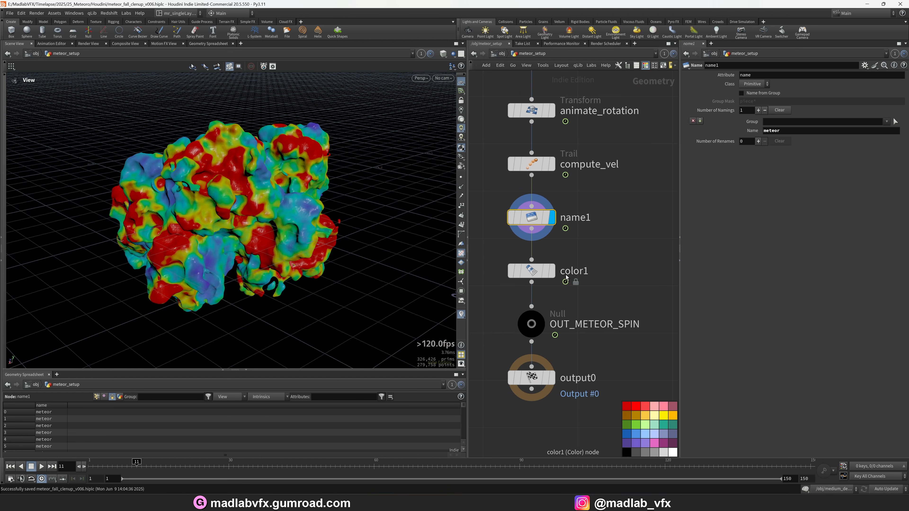
click(531, 270)
drag(365, 220, 451, 301)
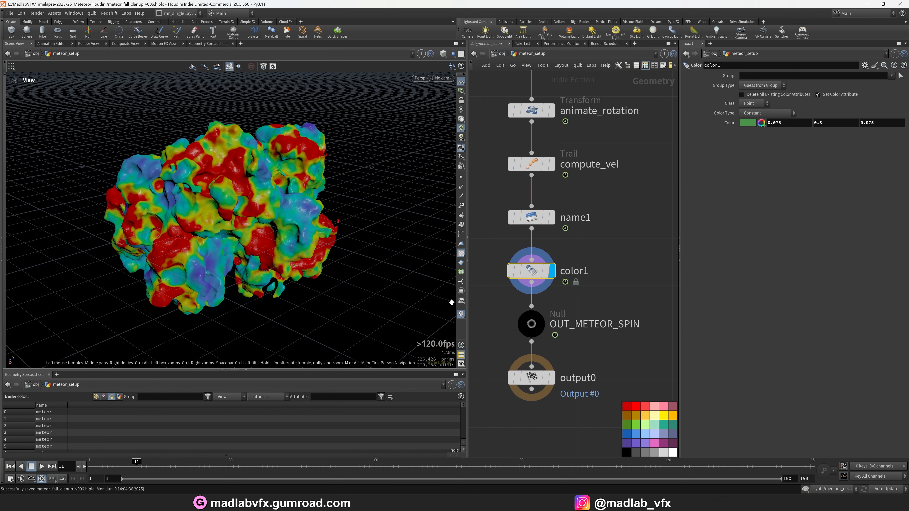
click(462, 315)
click(464, 264)
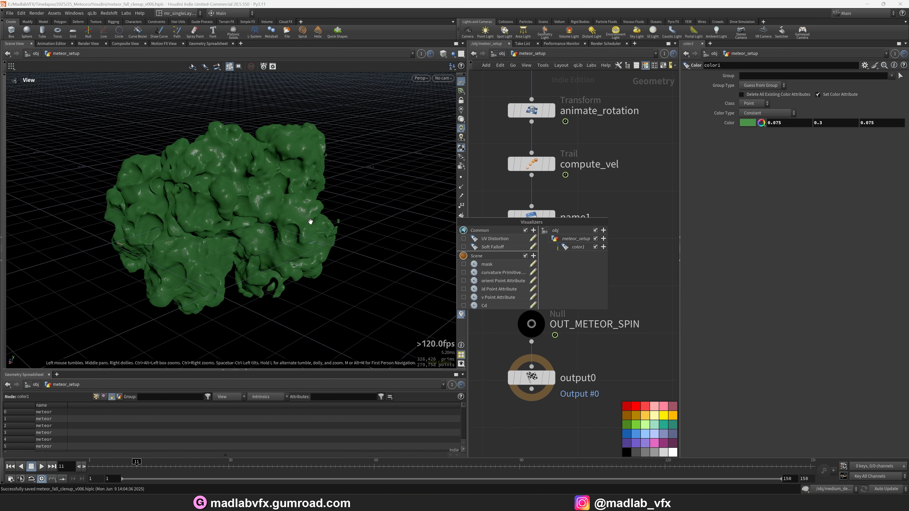
mouse_move(311, 221)
mouse_down()
mouse_move(347, 197)
mouse_move(279, 213)
mouse_move(295, 197)
mouse_move(315, 215)
mouse_up()
- Display the OUT_METEOR_SPIN null, inspect the finished meteor and the end of its network, and return to the object level
scroll(589, 293, down, 1)
click(549, 314)
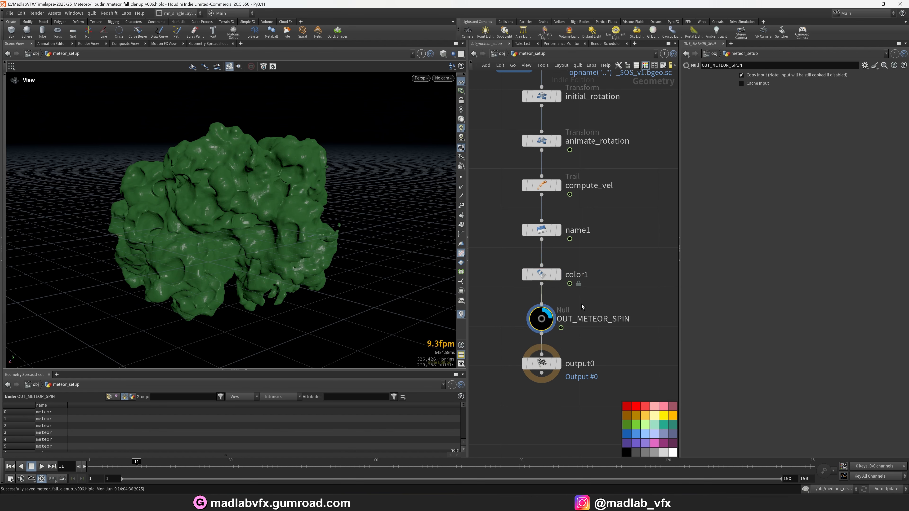
scroll(581, 304, down, 2)
middle_drag(580, 305, 560, 314)
scroll(358, 256, up, 1)
drag(358, 257, 351, 233)
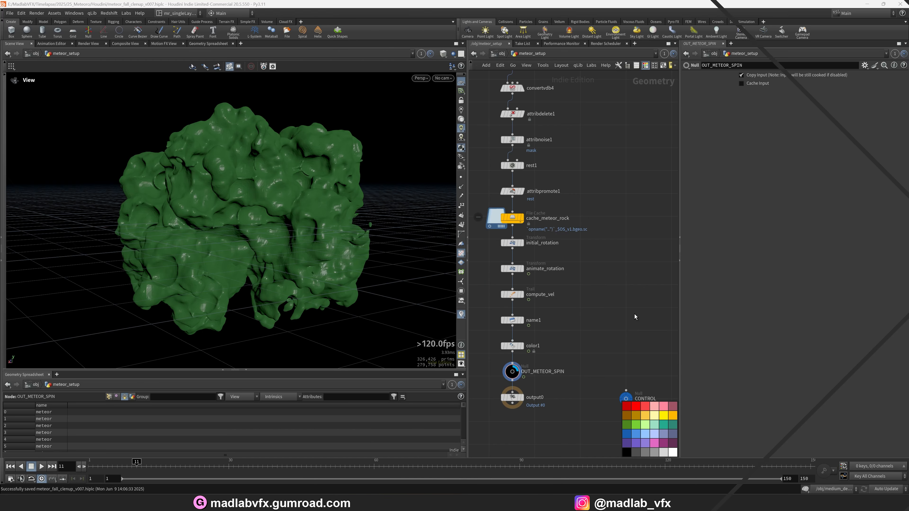
key(u)
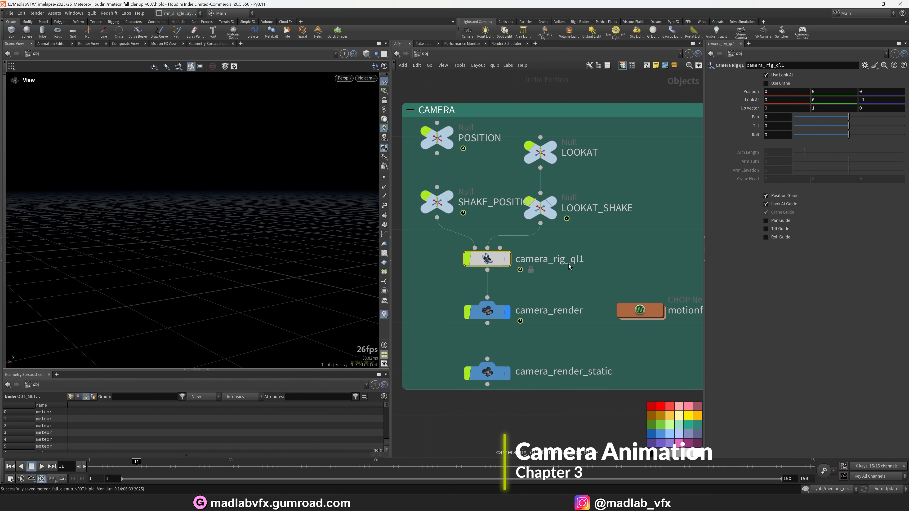
- Search the available operators for "ca" to look through the camera and camera rig nodes
middle_drag(597, 370, 590, 294)
scroll(587, 336, down, 1)
key(Tab)
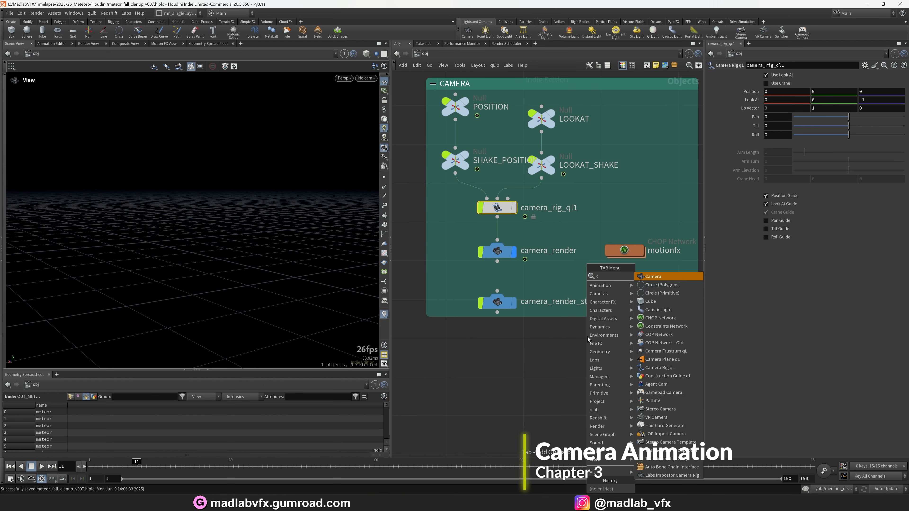
middle_drag(570, 344, 569, 337)
key(Tab)
text(ca)
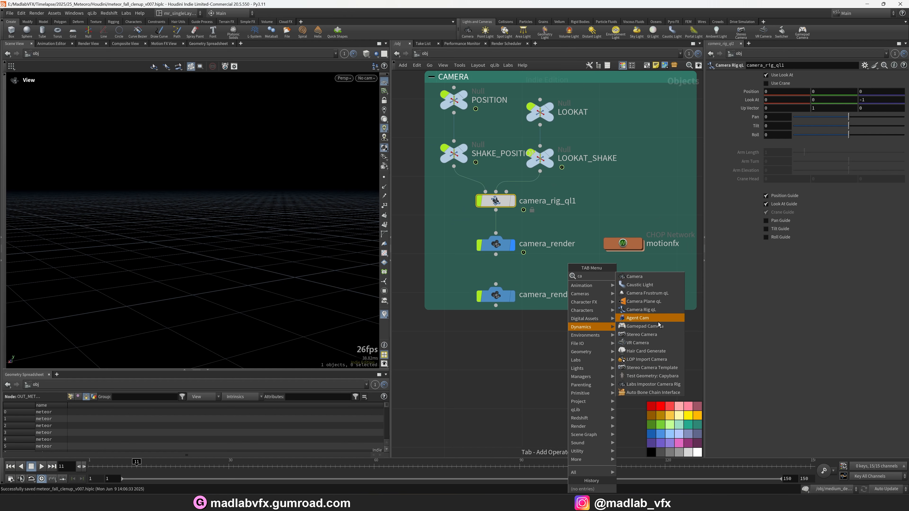
middle_drag(525, 372, 544, 391)
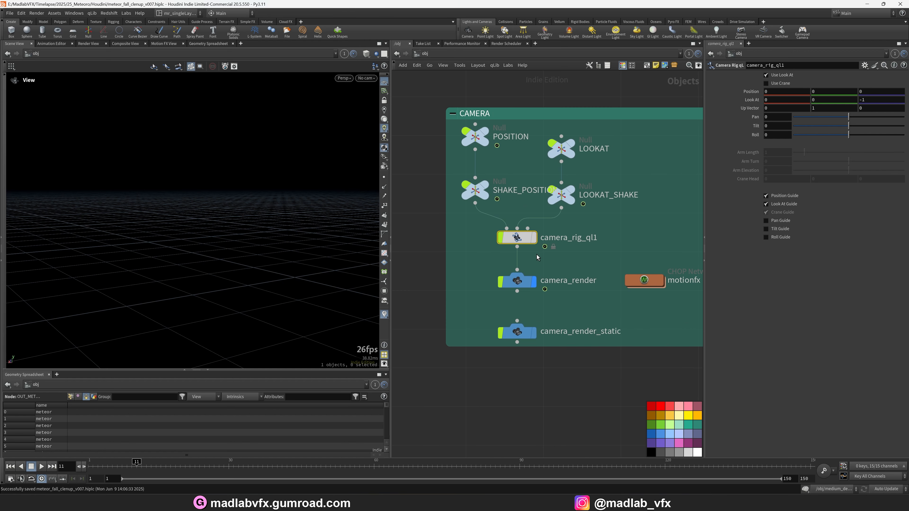
- Display camera_rig_ql1 and frame the camera rig in the 3D view
click(533, 238)
key(g)
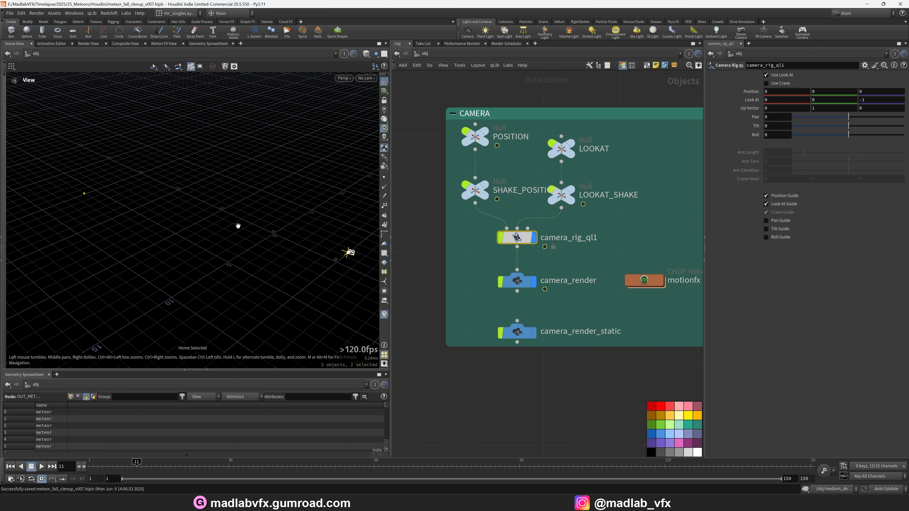
drag(303, 229, 307, 165)
- Select the meteor_setup object and display the meteor alongside the camera rig
scroll(436, 286, down, 4)
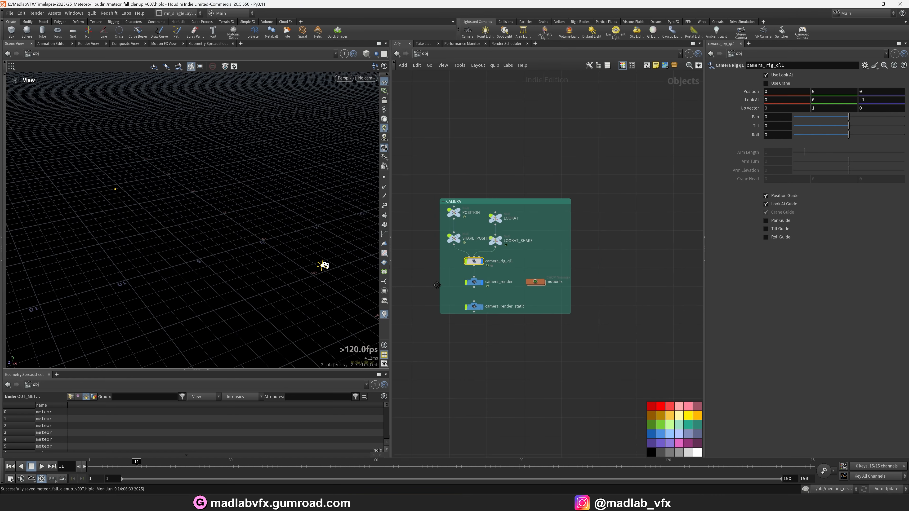
middle_drag(396, 234, 564, 258)
scroll(558, 268, up, 2)
middle_drag(481, 287, 619, 284)
middle_drag(460, 183, 471, 158)
scroll(547, 194, up, 2)
click(537, 231)
click(521, 230)
- Return to the CAMERA network box and look through camera_render in the viewport
middle_drag(679, 379, 386, 363)
middle_drag(438, 345, 260, 305)
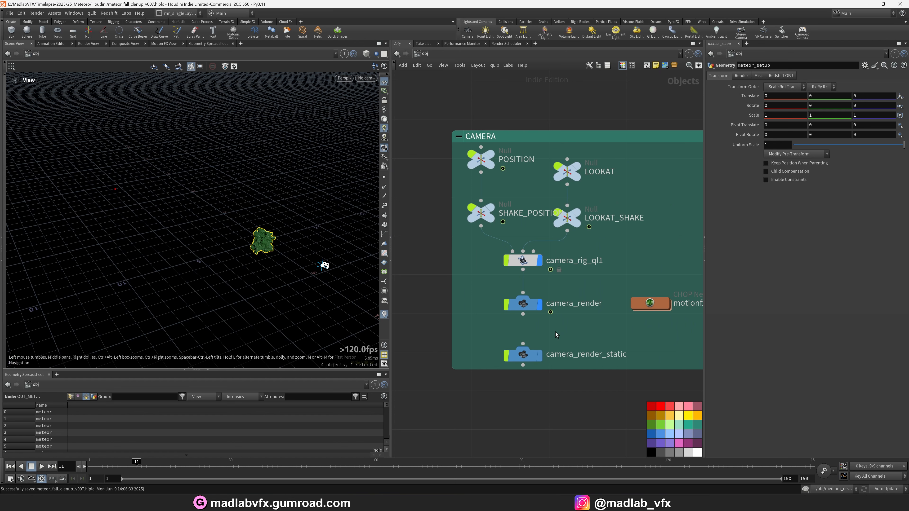
click(366, 78)
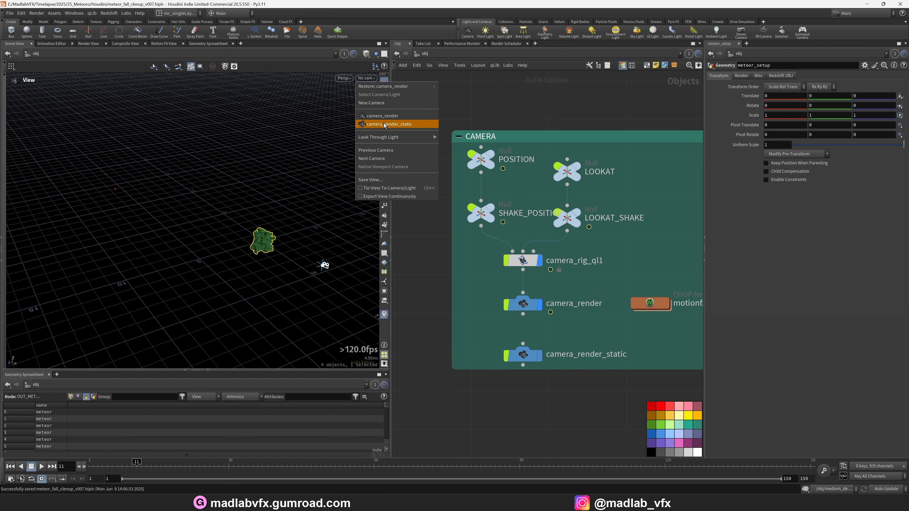
click(382, 116)
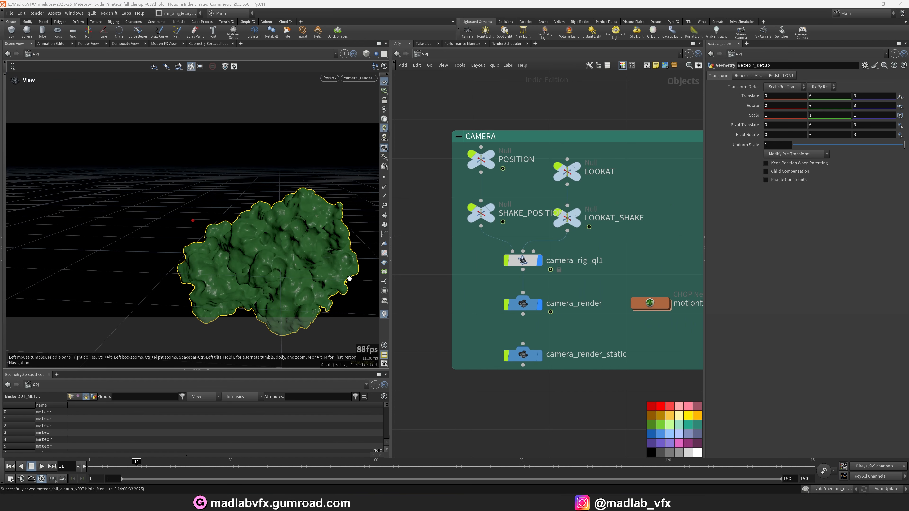
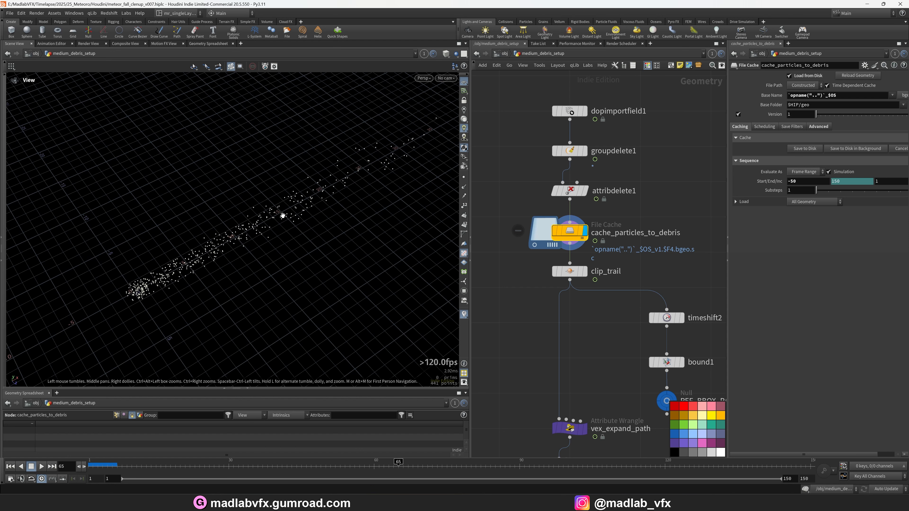
- Display the clip_trail node and review the clip settings that shorten the particle trail
click(586, 271)
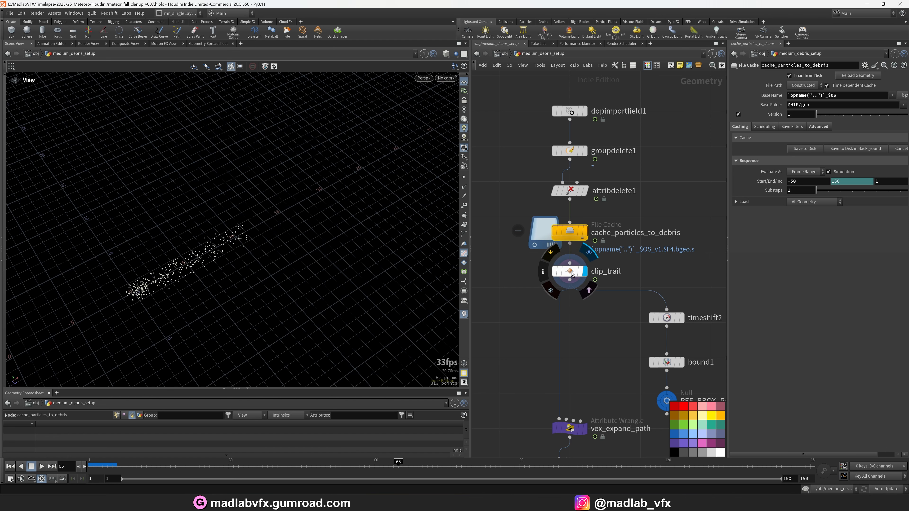
click(572, 271)
middle_drag(609, 358, 554, 284)
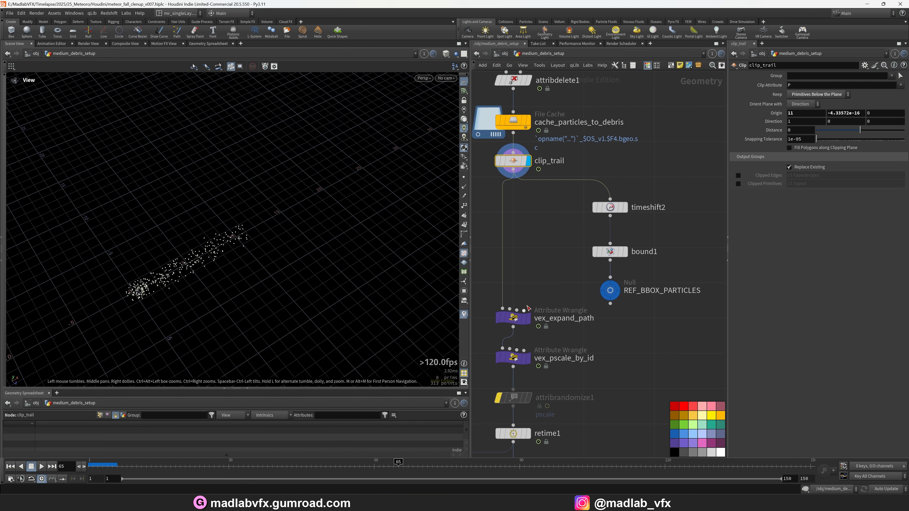
middle_drag(547, 324, 557, 318)
- Display the vex_expand_path wrangle and play the animation to examine how the particles spread along the trail
drag(729, 304, 708, 304)
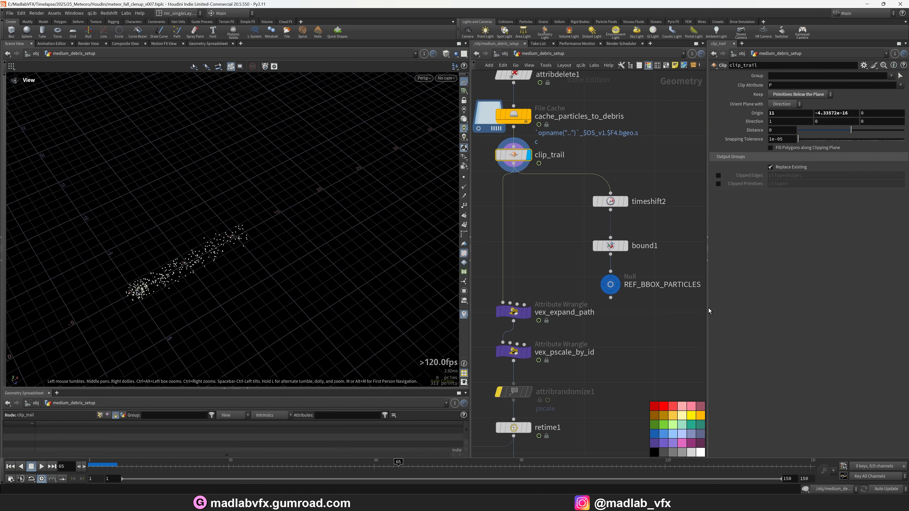
click(547, 311)
click(534, 311)
mouse_move(235, 263)
mouse_down()
mouse_move(182, 236)
mouse_move(229, 236)
mouse_move(220, 272)
mouse_up()
click(104, 464)
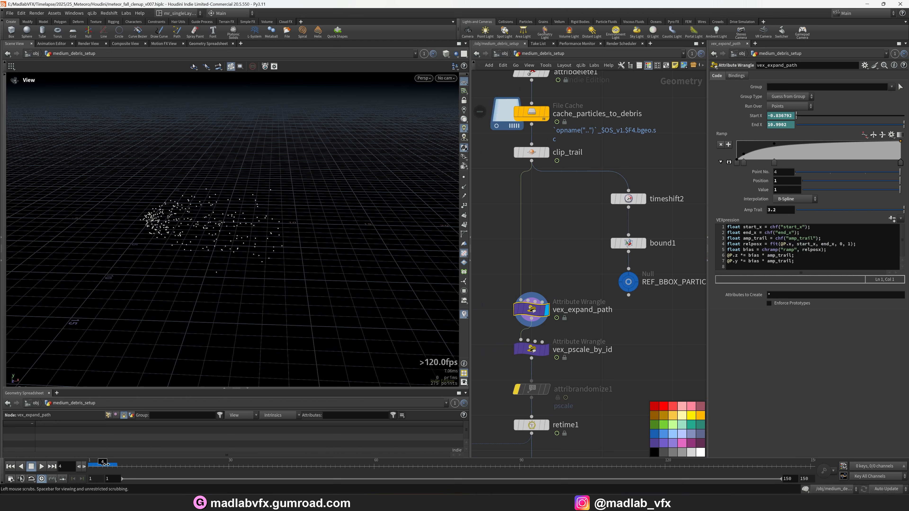
click(42, 466)
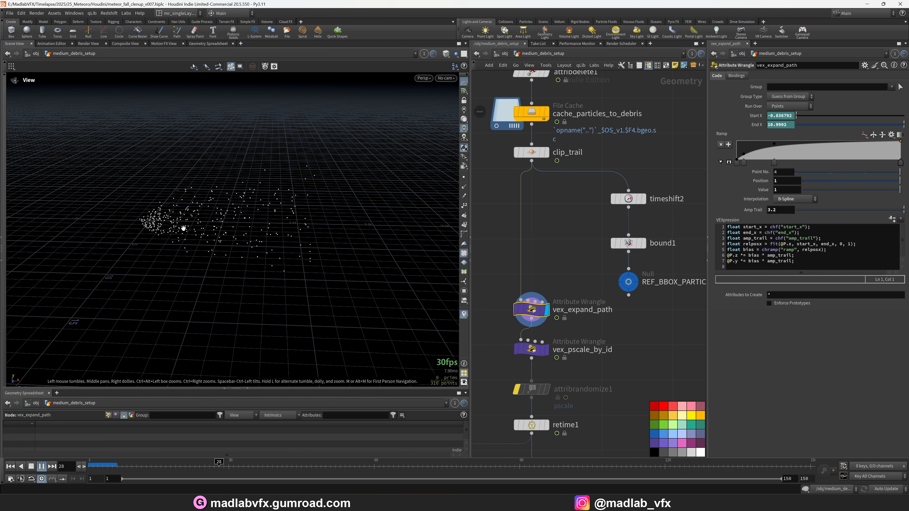
click(38, 467)
- Enlarge the VEX code of vex_expand_path for reading and scrub the timeline to frame 39
drag(706, 336, 661, 337)
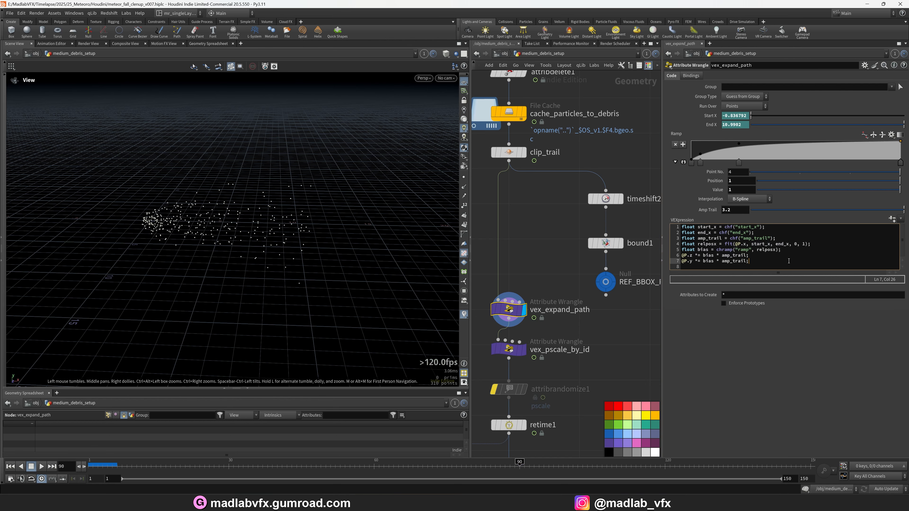
ctrl+scroll(788, 261, up, 5)
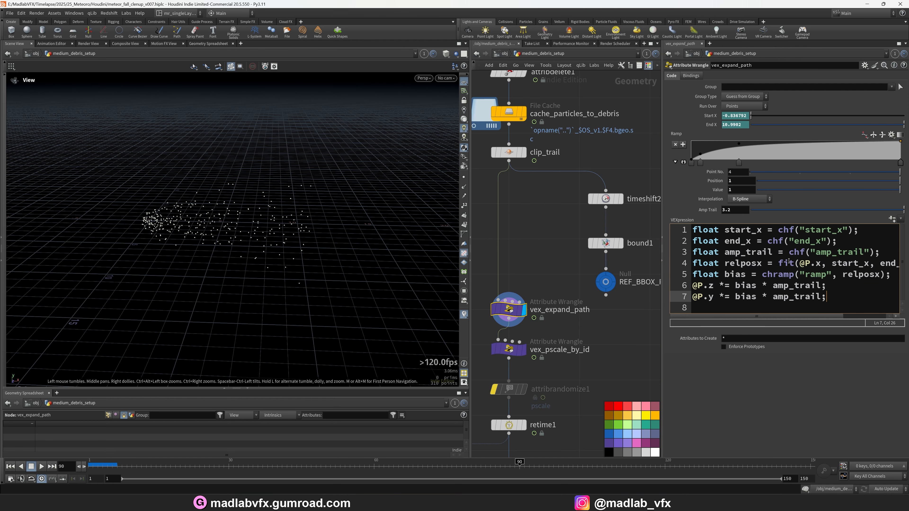
ctrl+scroll(788, 261, down, 1)
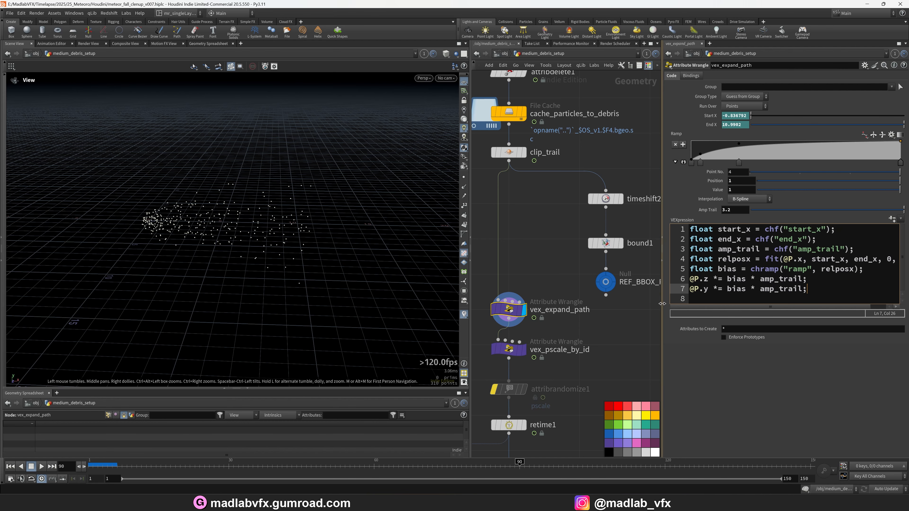
drag(662, 303, 625, 307)
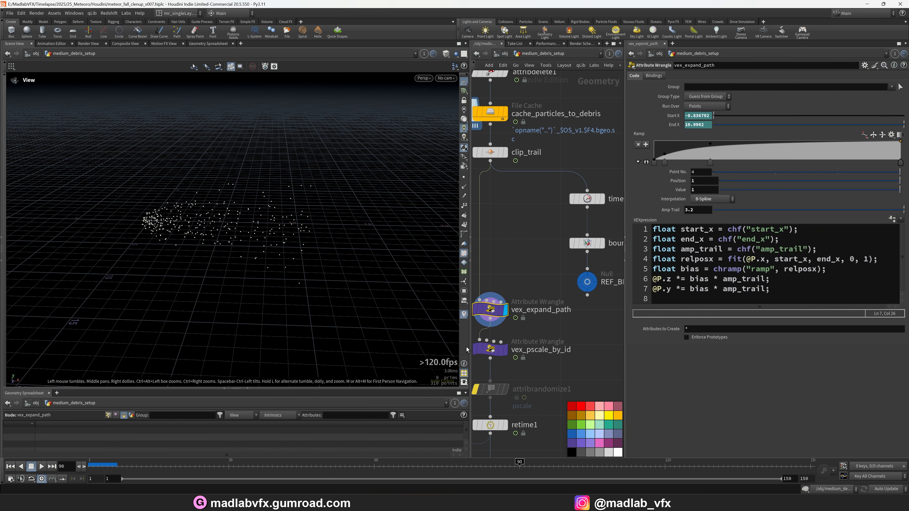
drag(468, 347, 381, 346)
mouse_move(439, 305)
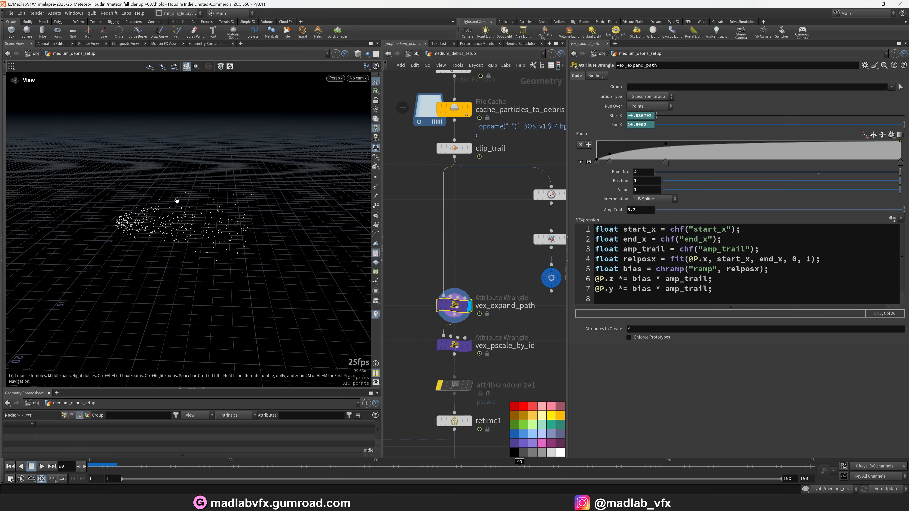
drag(174, 470, 162, 464)
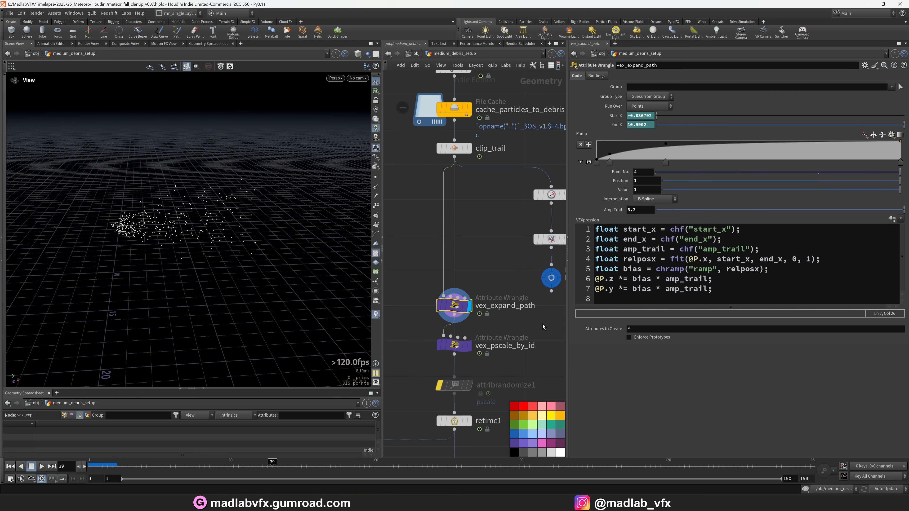
- Display the vex_pscale_by_id wrangle and review its overall scale and stretch scale code
middle_drag(543, 327, 554, 284)
click(465, 303)
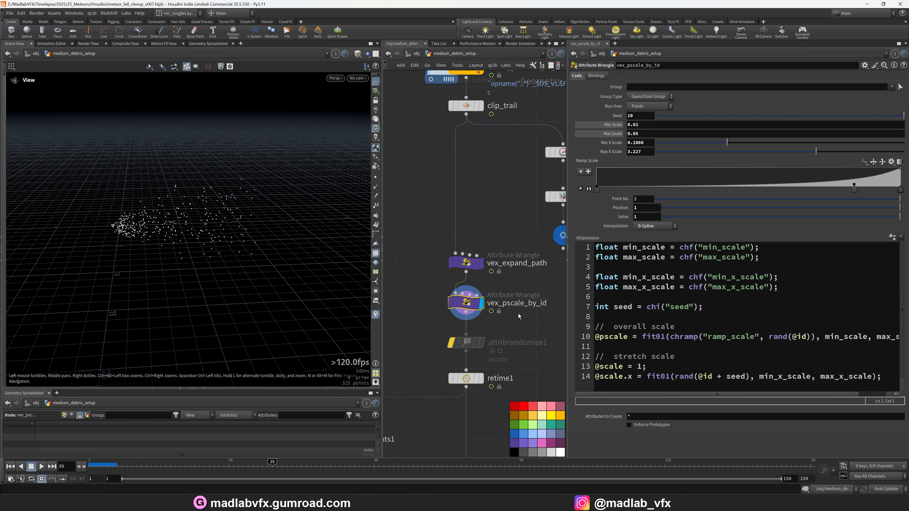
scroll(542, 328, down, 5)
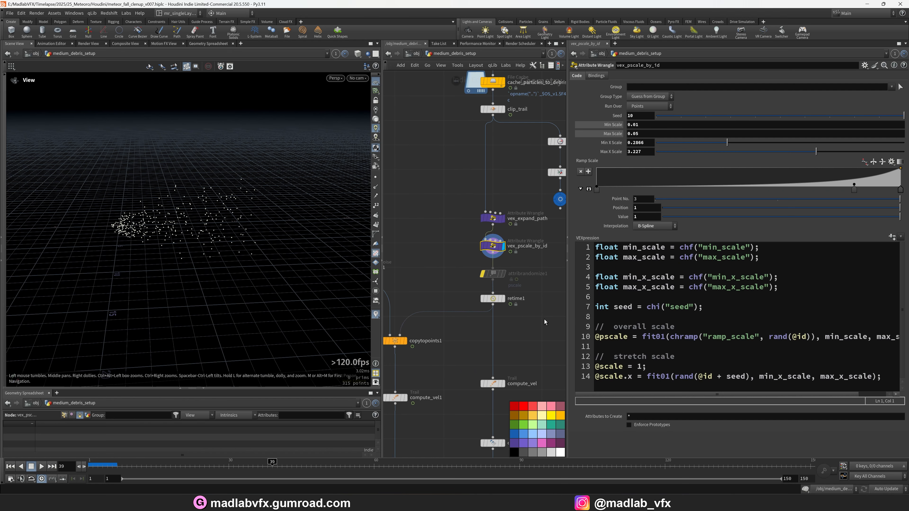
- Select retime1 to review its retiming settings and display the copytopoints1 node
drag(567, 321, 621, 319)
scroll(557, 296, up, 3)
drag(557, 295, 496, 248)
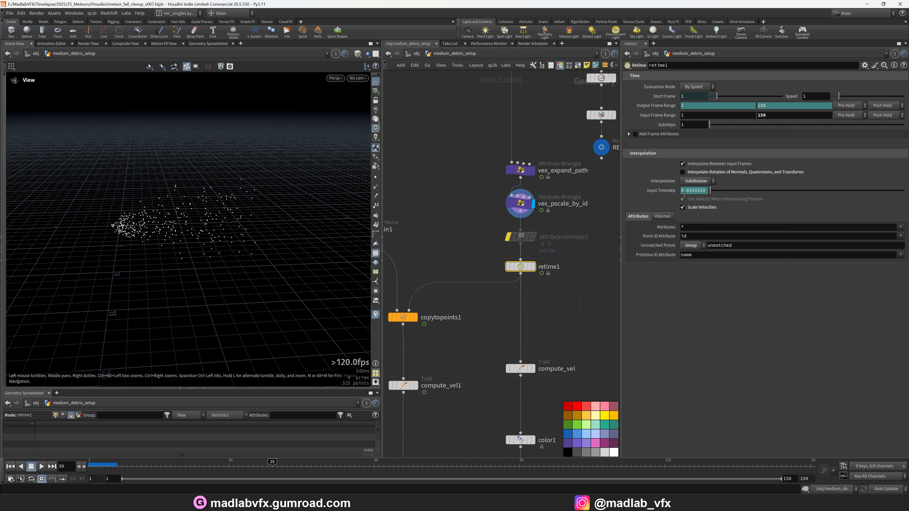
middle_drag(520, 332, 592, 289)
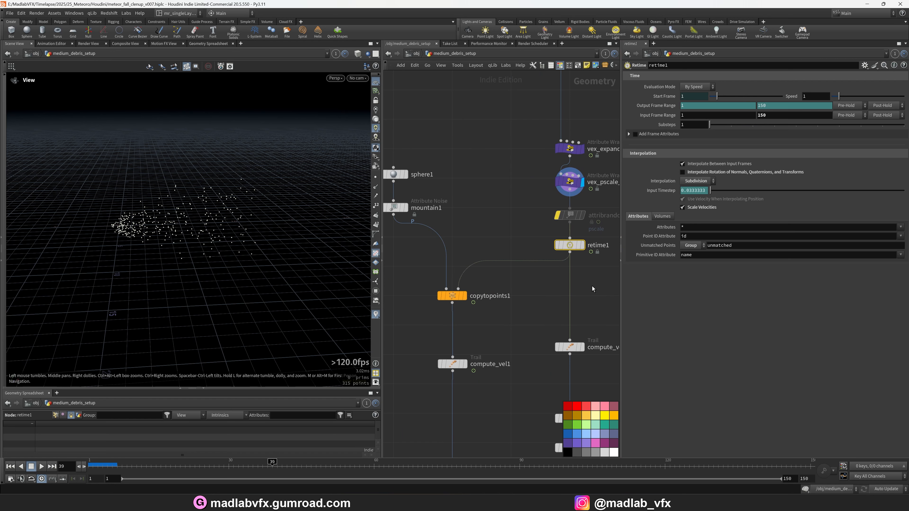
click(464, 296)
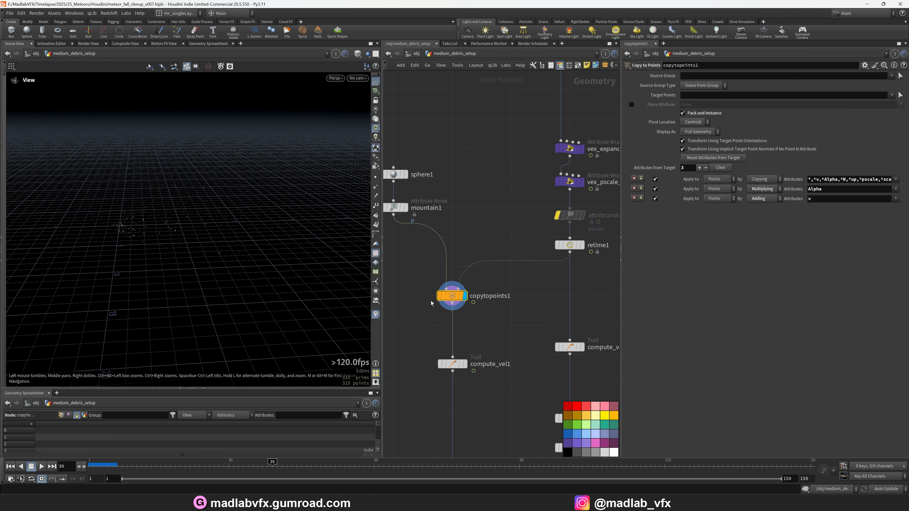
- Display and frame the sphere1 source, and display mountain1 to inspect the noise-deformed debris piece
middle_drag(430, 303, 505, 285)
scroll(469, 156, up, 5)
click(487, 157)
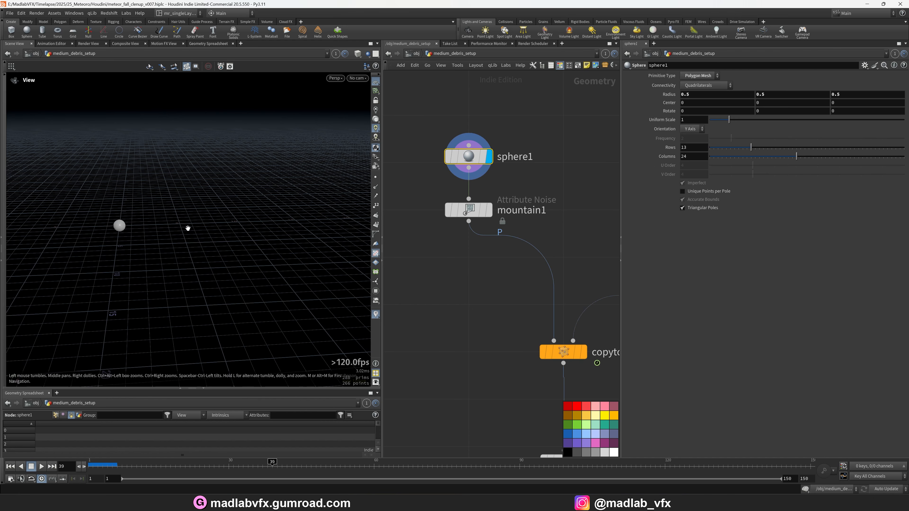
key(space+f)
scroll(229, 224, down, 3)
click(489, 210)
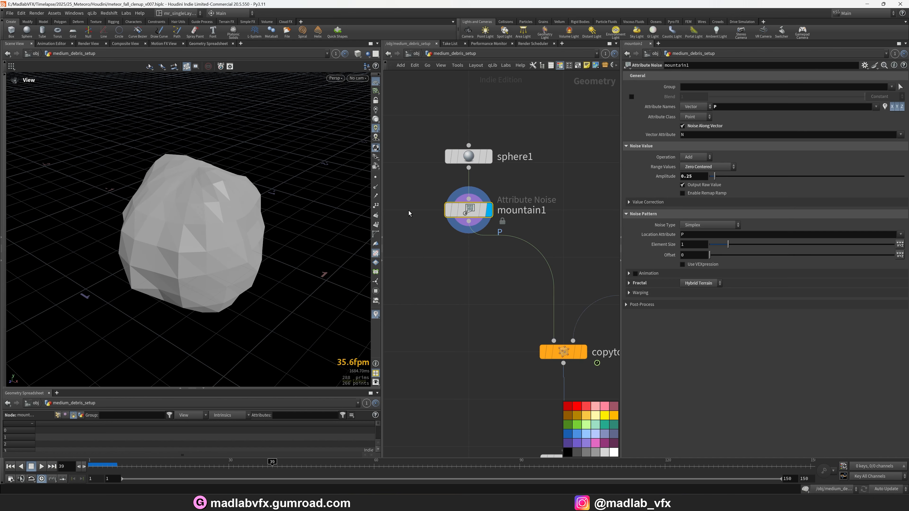
- Display copytopoints1 and inspect the rock pieces copied onto the particles from several angles
click(563, 352)
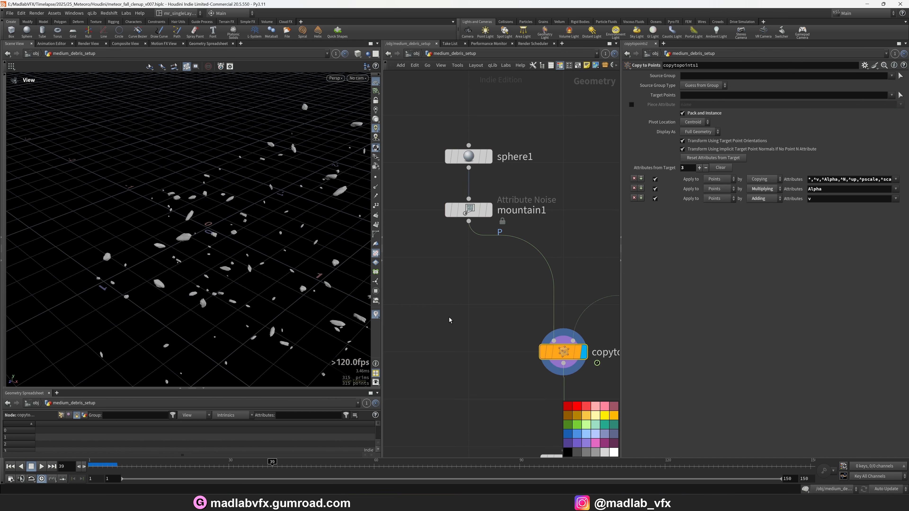
key(space+g)
scroll(154, 206, up, 5)
middle_drag(158, 199, 221, 214)
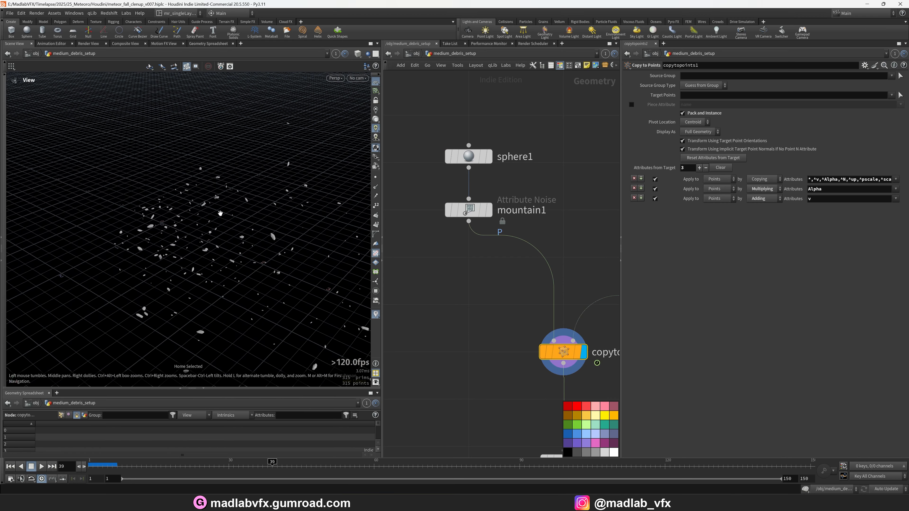
drag(172, 215, 205, 196)
right_drag(204, 196, 217, 244)
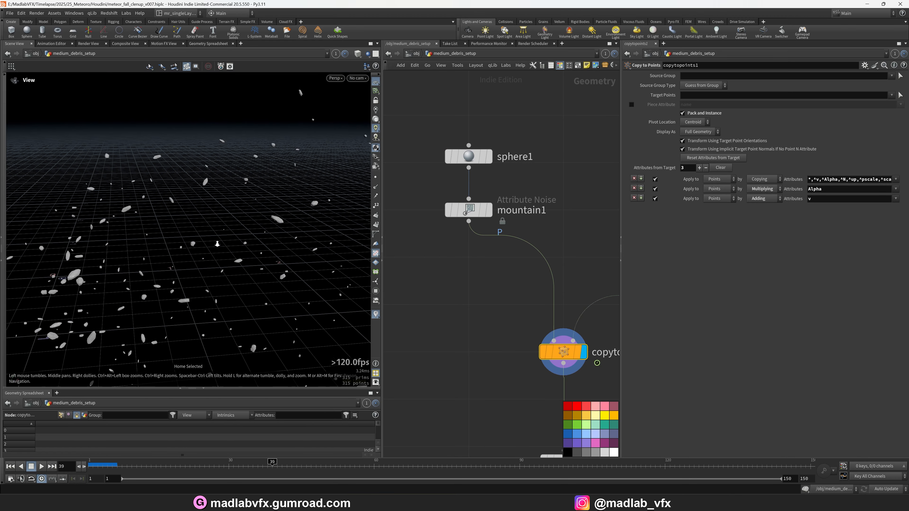
middle_drag(218, 244, 258, 232)
right_drag(259, 232, 250, 251)
drag(250, 250, 290, 236)
middle_drag(290, 236, 294, 231)
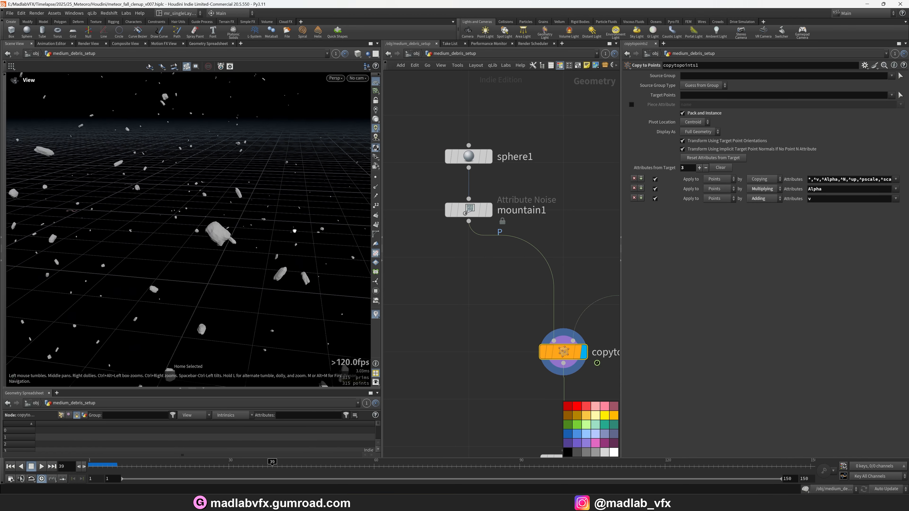
drag(294, 230, 215, 251)
right_drag(215, 251, 211, 215)
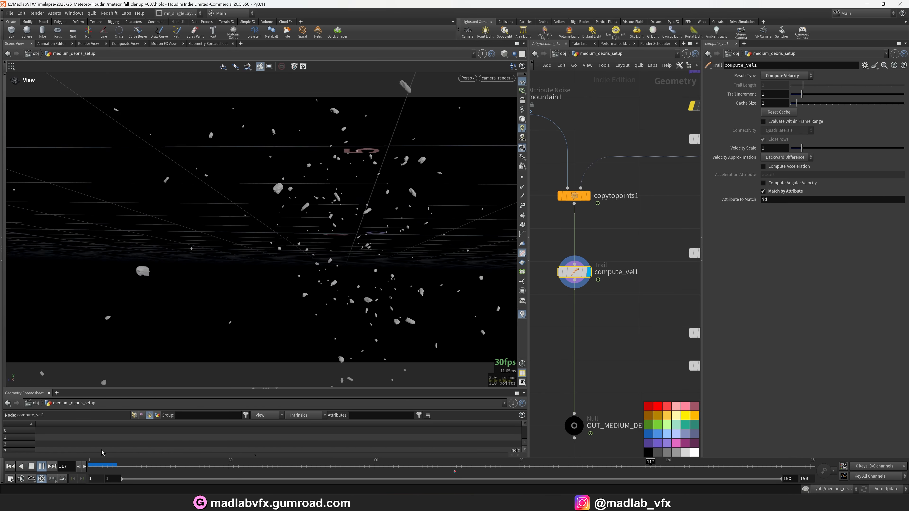
- Stop the playback and display the OUT_MEDIUM_DEBRIS_GEO null at the end of the copied debris branch
click(31, 466)
scroll(659, 323, down, 4)
middle_drag(640, 324, 551, 310)
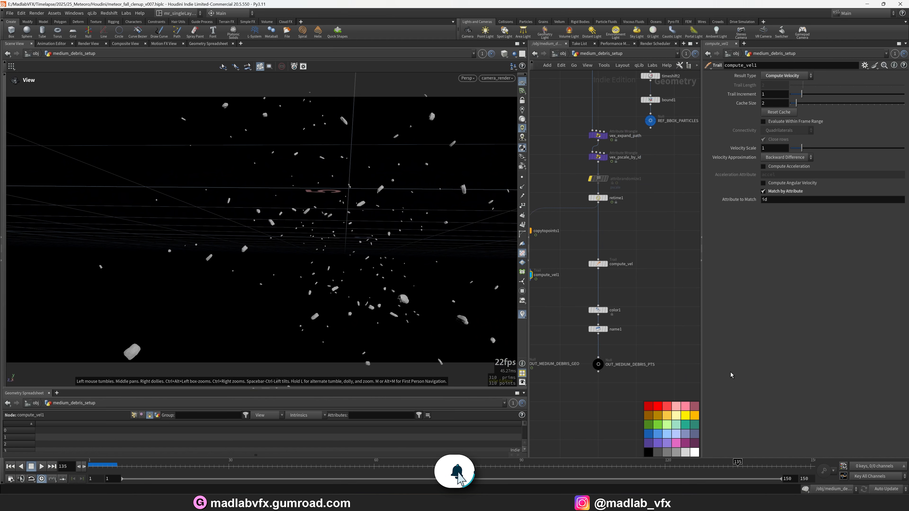
drag(701, 362, 775, 358)
middle_drag(561, 360, 604, 350)
scroll(603, 351, up, 4)
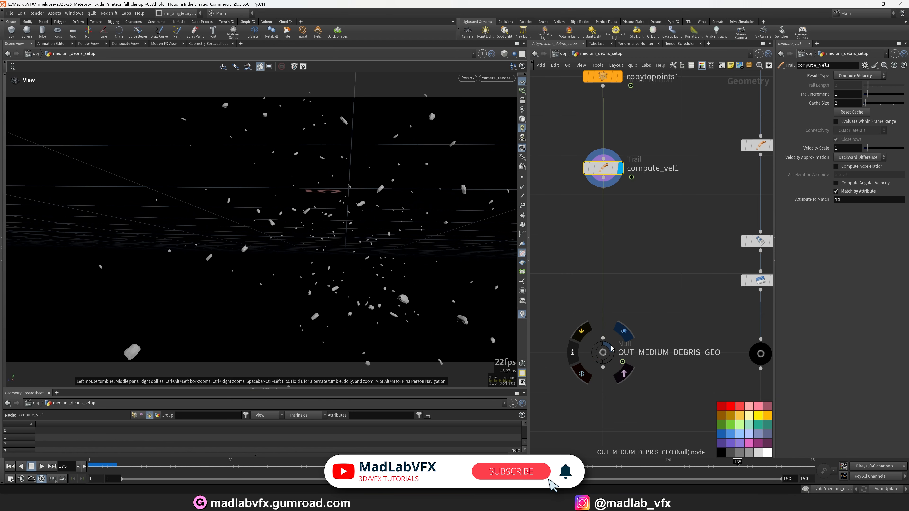
click(609, 352)
scroll(608, 350, down, 3)
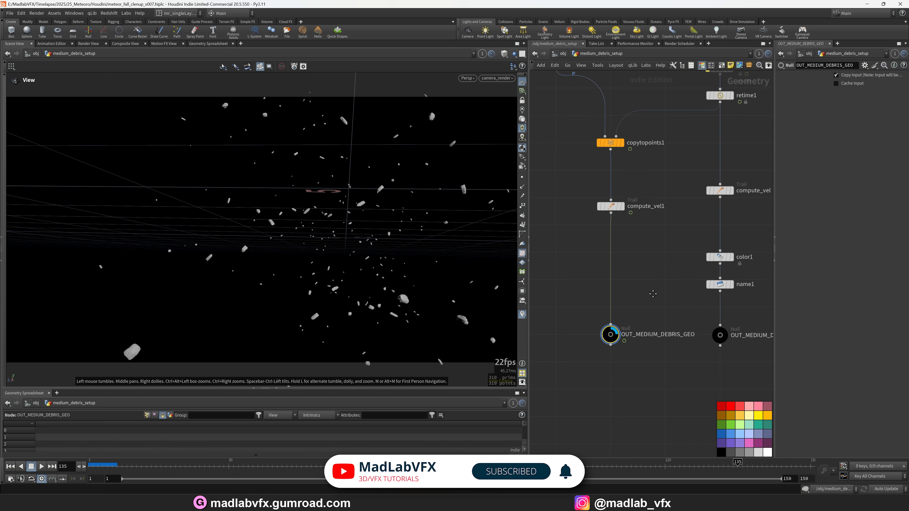
- Display and select the OUT_MEDIUM_DEBRIS_PTS null and view its debris points at frame 59
middle_drag(772, 300, 675, 312)
middle_drag(660, 280, 683, 312)
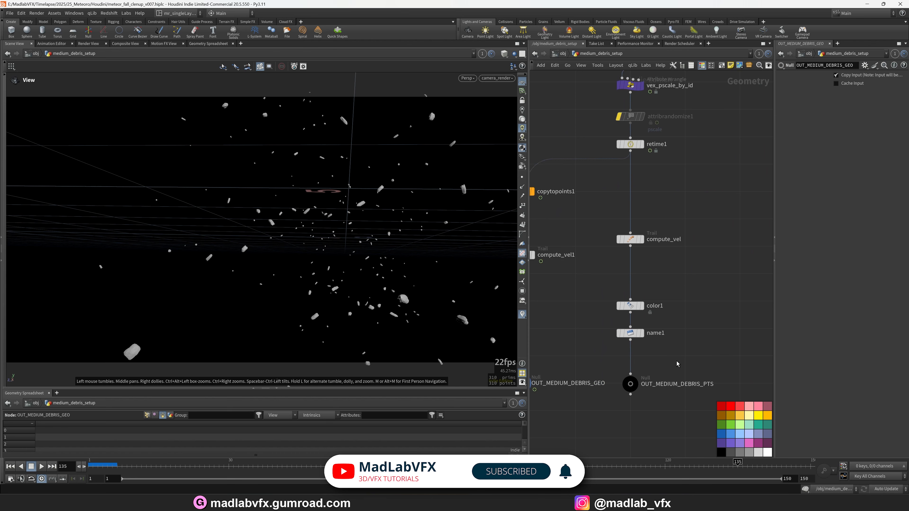
scroll(649, 369, up, 3)
middle_drag(651, 371, 614, 305)
click(589, 322)
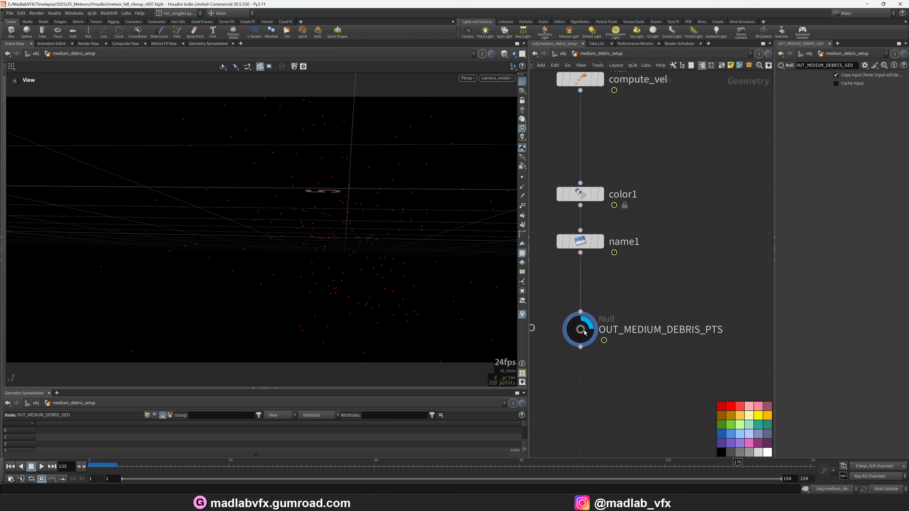
click(584, 333)
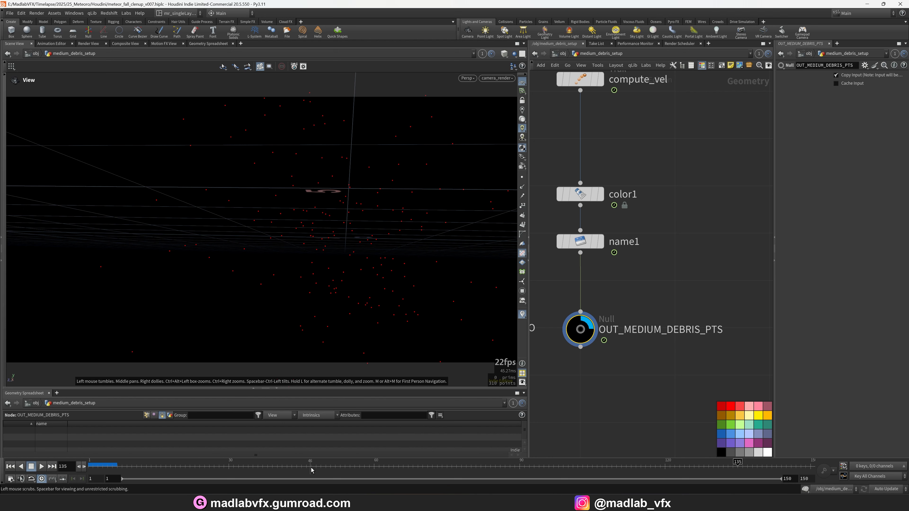
click(369, 466)
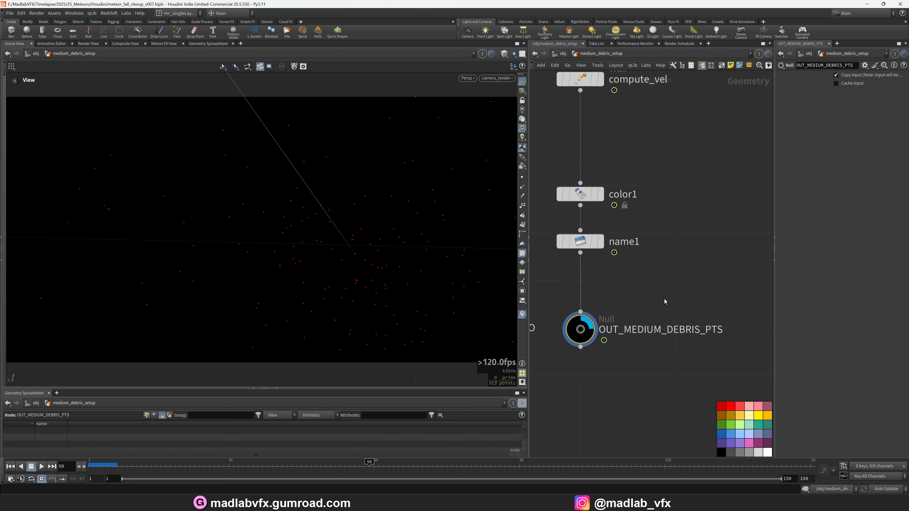
- Display OUT_MEDIUM_DEBRIS_GEO at the same frame to compare the debris rocks with the points output
scroll(664, 302, down, 3)
middle_drag(572, 318, 633, 313)
scroll(597, 318, up, 2)
mouse_move(568, 309)
click(577, 289)
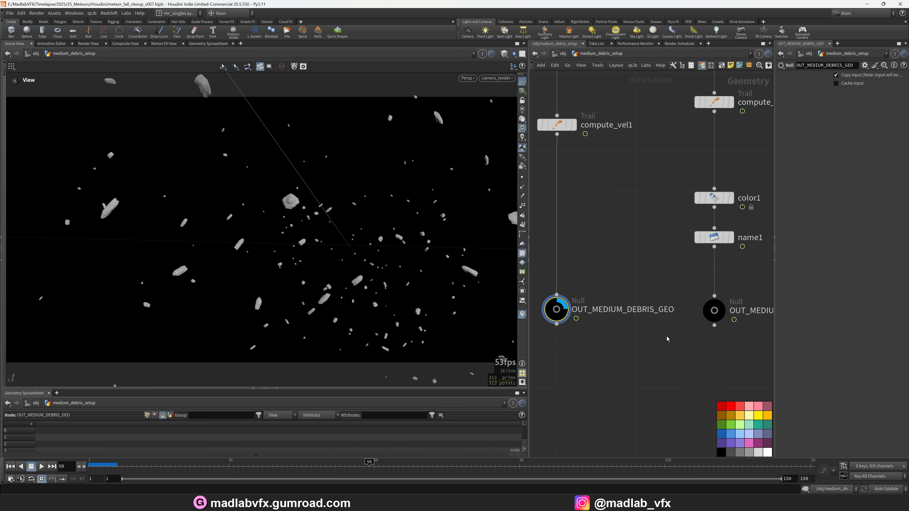
middle_drag(751, 308, 653, 302)
click(622, 304)
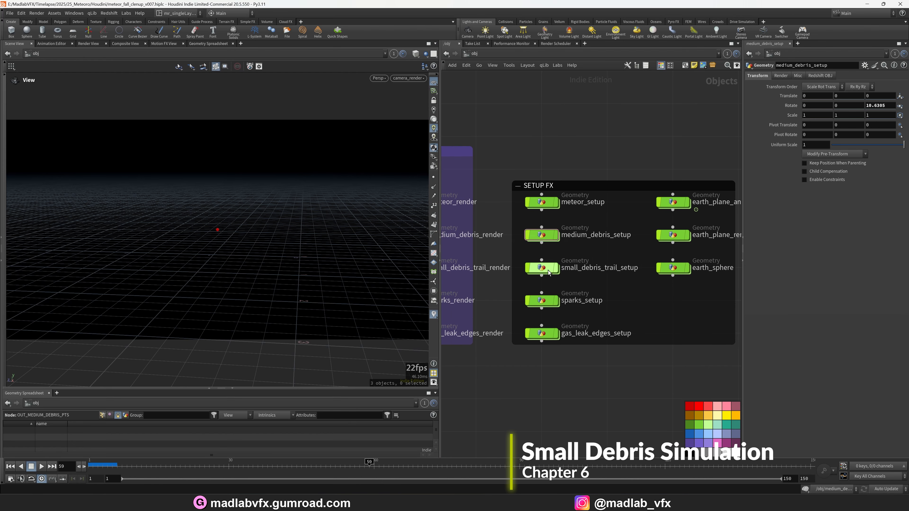
- Open the small_debris_trail_setup network and play its small debris trail from the first frame
double_click(542, 268)
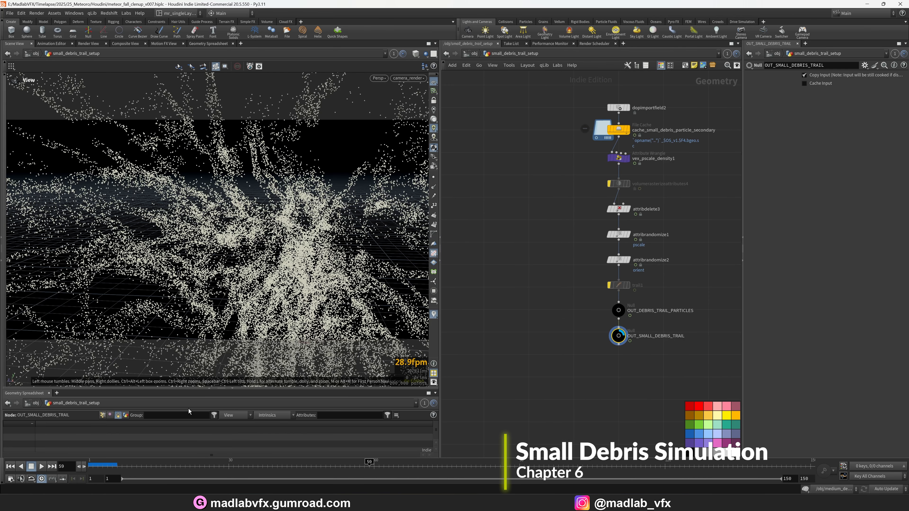
drag(176, 465, 90, 466)
click(41, 466)
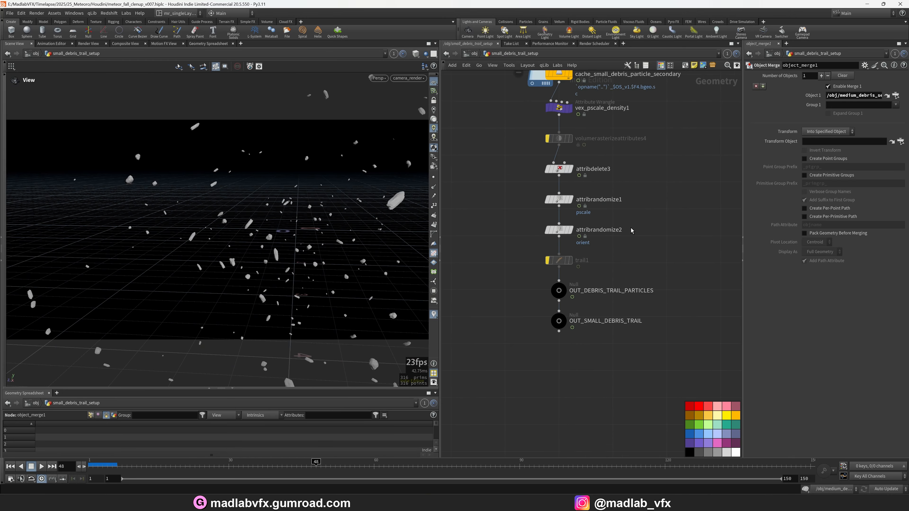
- Examine object_merge1 at the start of the chain and its reference to OUT_MEDIUM_DEBRIS_GEO
scroll(632, 231, down, 3)
middle_drag(647, 163, 652, 401)
middle_drag(650, 82, 659, 396)
scroll(618, 238, up, 7)
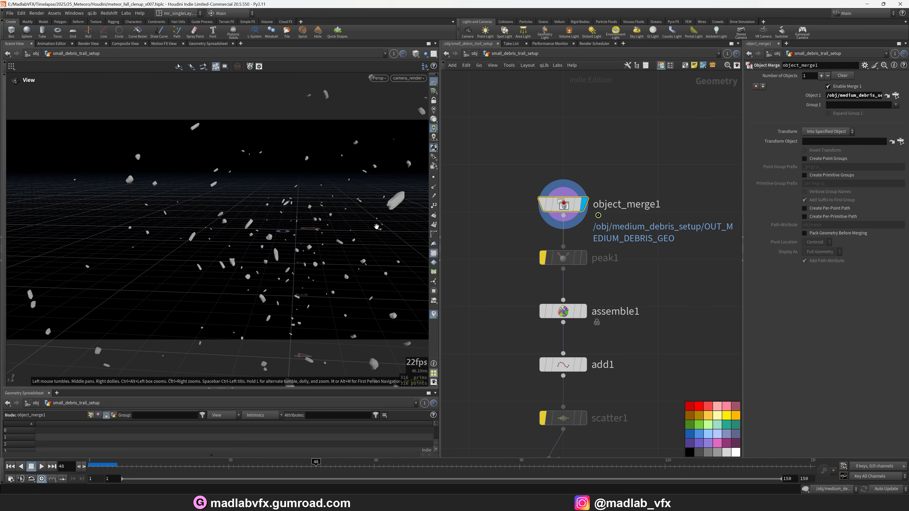
middle_drag(661, 246, 626, 234)
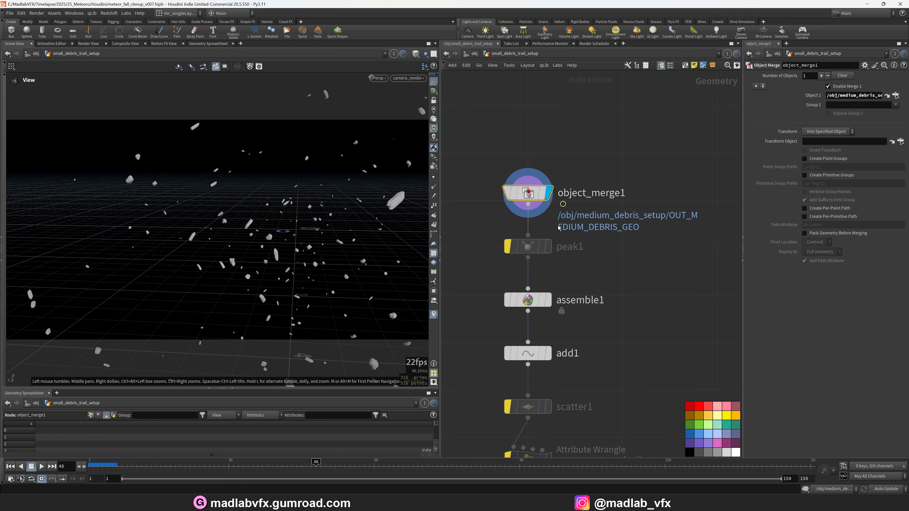
middle_drag(558, 228, 593, 226)
middle_drag(617, 312, 621, 282)
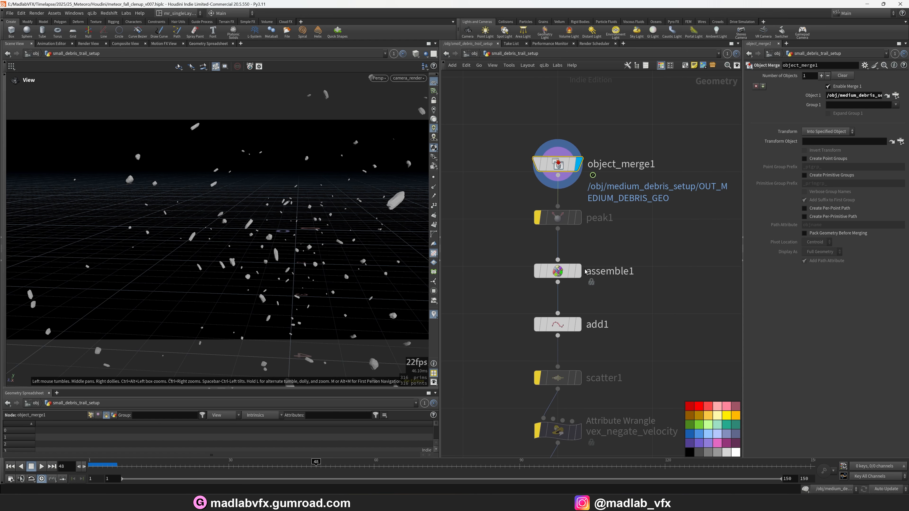
- Display assemble1 to review its packing settings, and display add1 to inspect the points it keeps
click(578, 271)
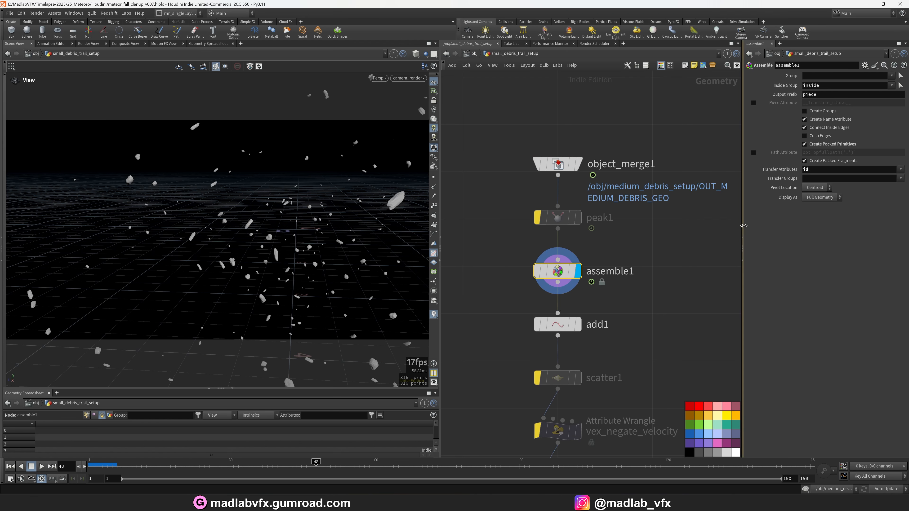
drag(744, 225, 709, 226)
middle_drag(668, 273, 664, 242)
click(575, 292)
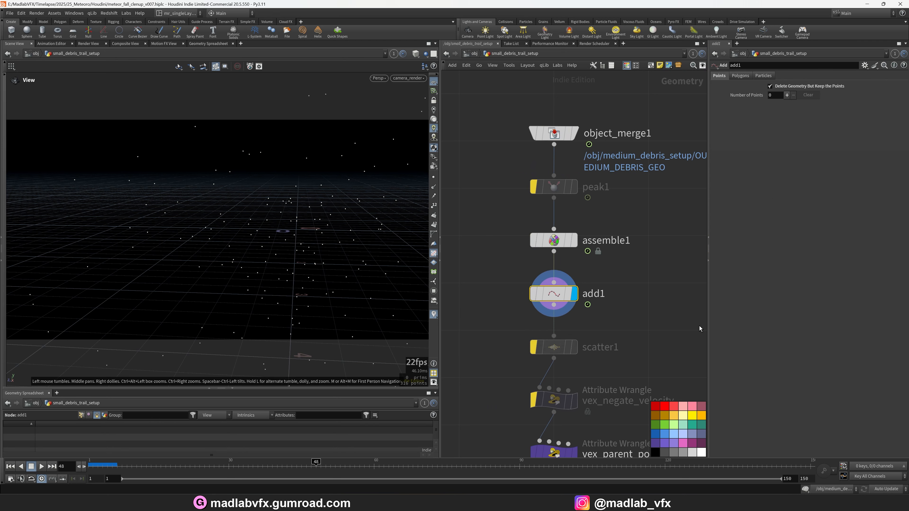
- Display vex_parent_point to read its parent_id expression, and recheck the id attribute transfer on assemble1
middle_drag(669, 375, 664, 257)
click(561, 345)
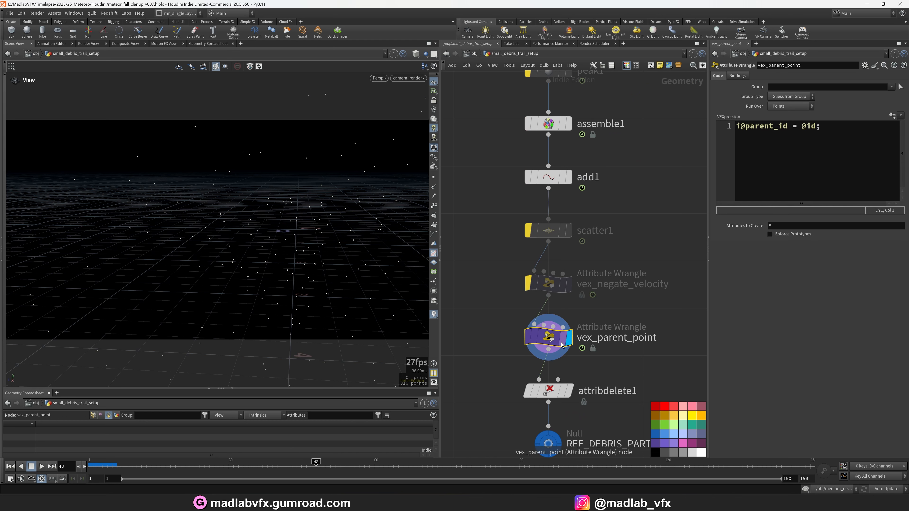
drag(710, 231, 672, 232)
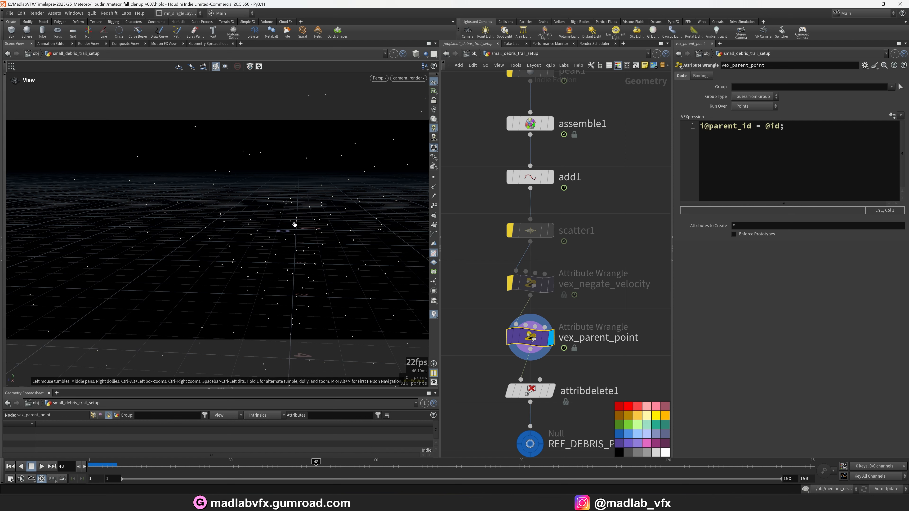
middle_drag(586, 168, 581, 203)
click(548, 159)
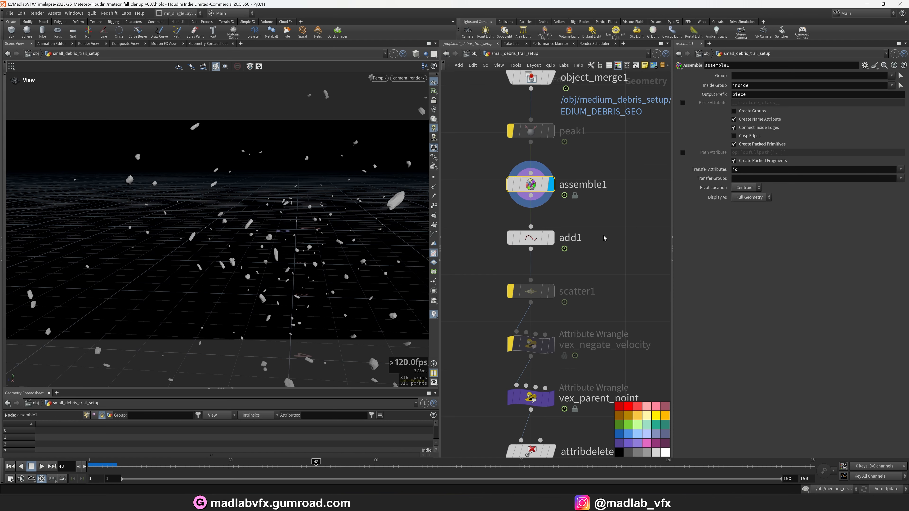
- Display attribdelete1 to review its kept point attribute, and reselect vex_parent_point to compare its code
middle_drag(631, 289, 629, 138)
click(545, 275)
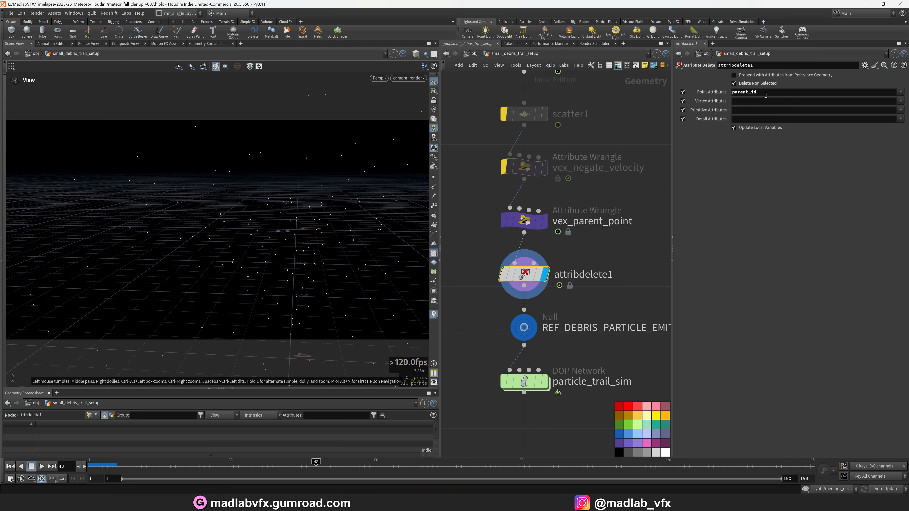
click(598, 222)
scroll(605, 231, down, 3)
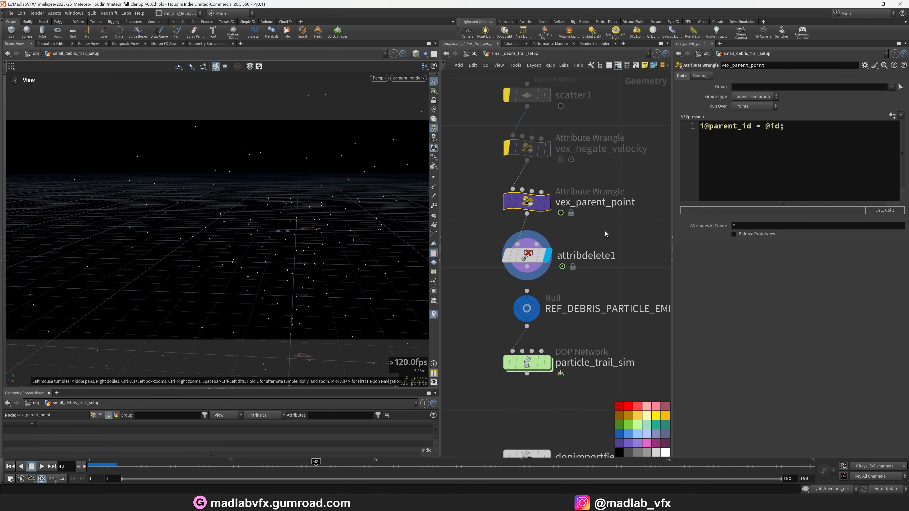
drag(678, 358, 725, 358)
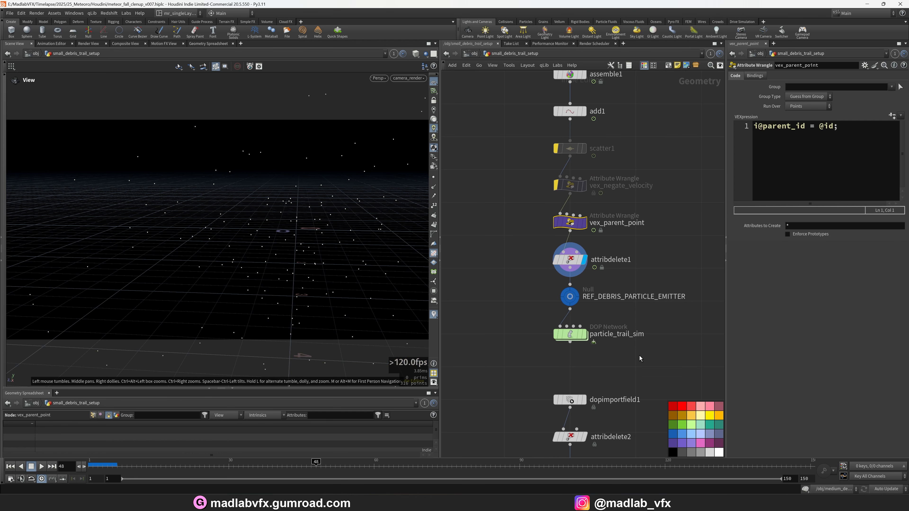
- Return to frame 1, display the cache_small_debris_particle_trail file cache, and play the cached trail particles
drag(124, 466, 89, 466)
middle_drag(673, 380, 635, 248)
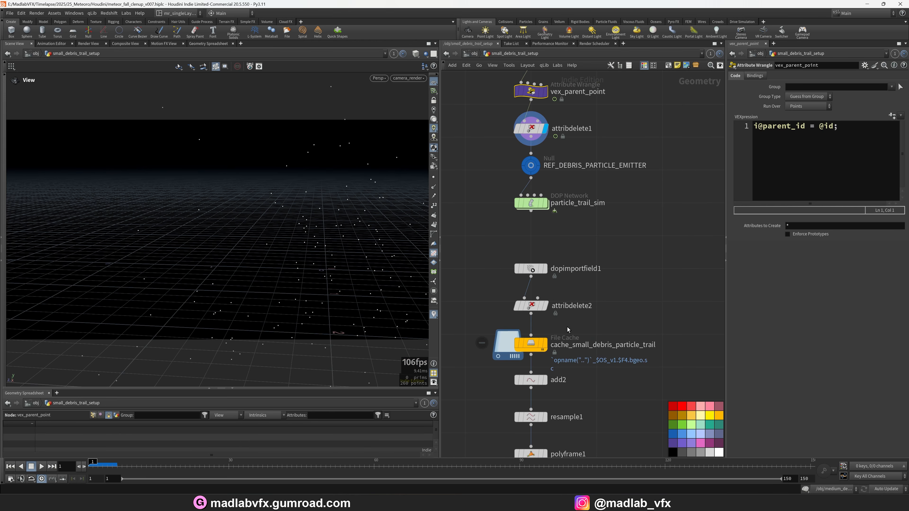
middle_drag(568, 328, 588, 302)
scroll(570, 321, up, 3)
click(567, 320)
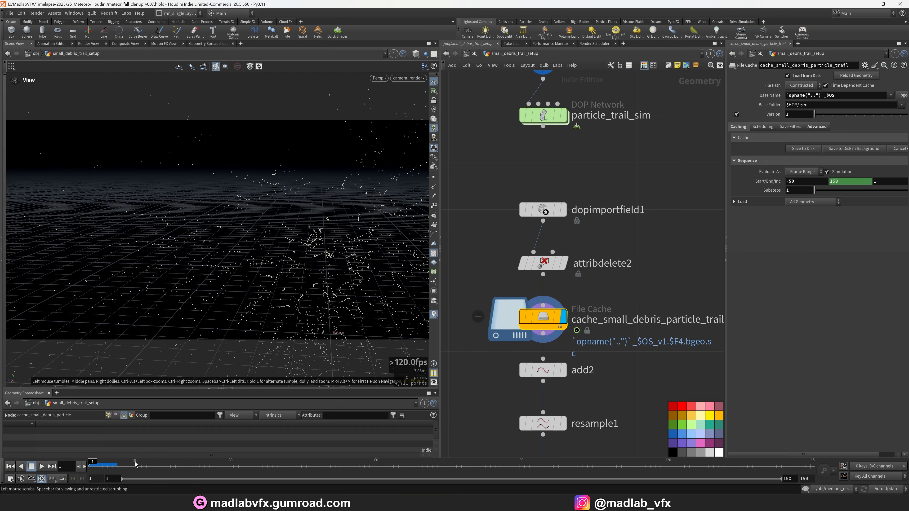
click(42, 466)
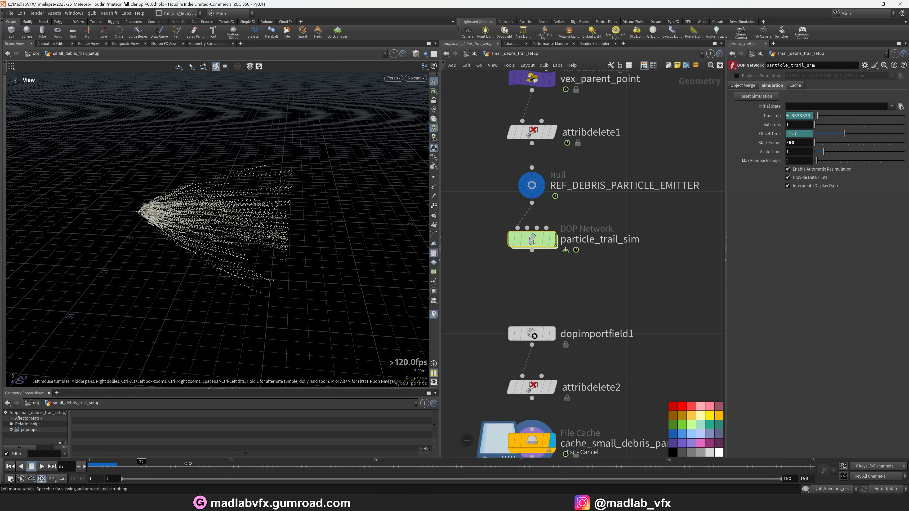
- Open the particle_trail_sim DOP network and review the popforce1 noise settings and the popcolor1 alpha expression
drag(188, 464, 188, 464)
key(ctrl+Up)
double_click(536, 240)
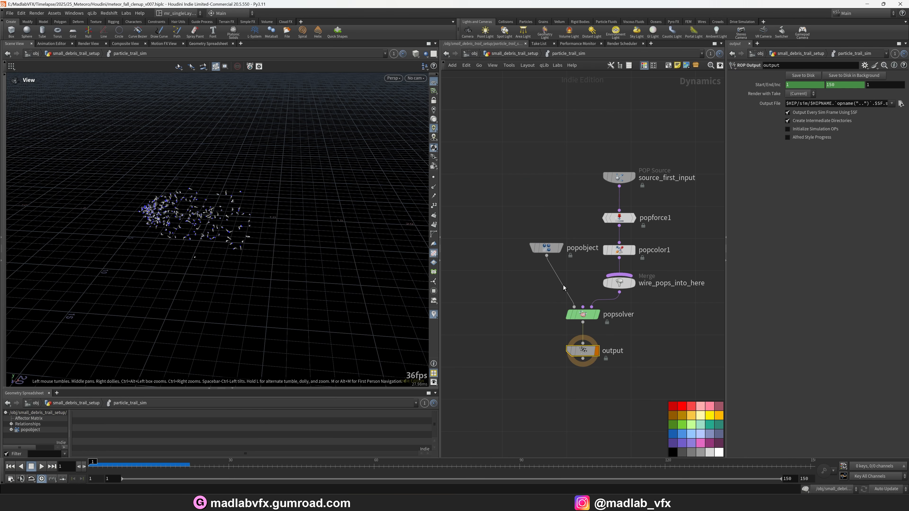
click(560, 241)
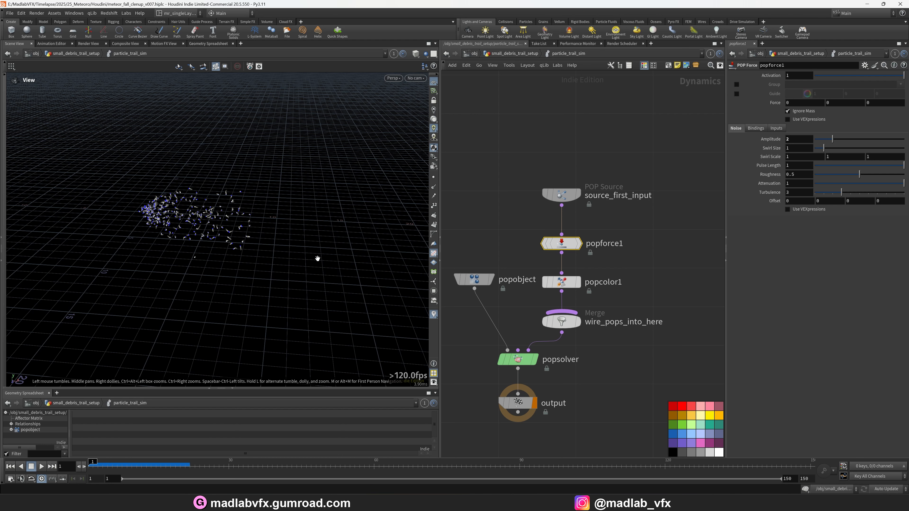
drag(539, 275, 540, 274)
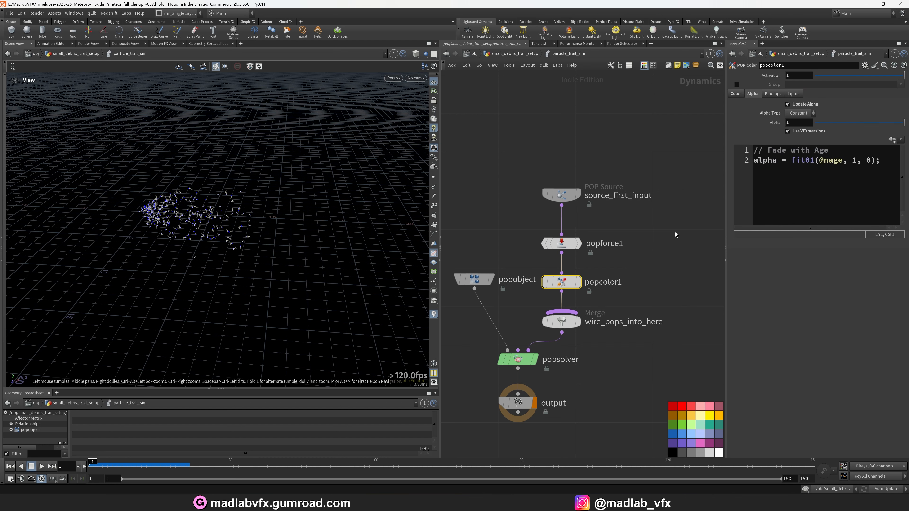
drag(725, 211, 638, 208)
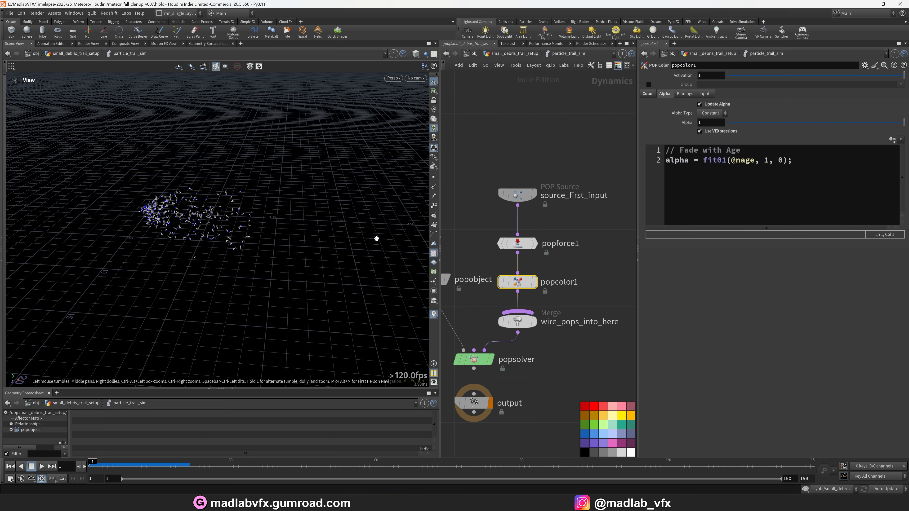
- View the trail particles up close from another angle and play the simulation
right_drag(179, 229, 302, 228)
drag(302, 228, 262, 239)
click(41, 466)
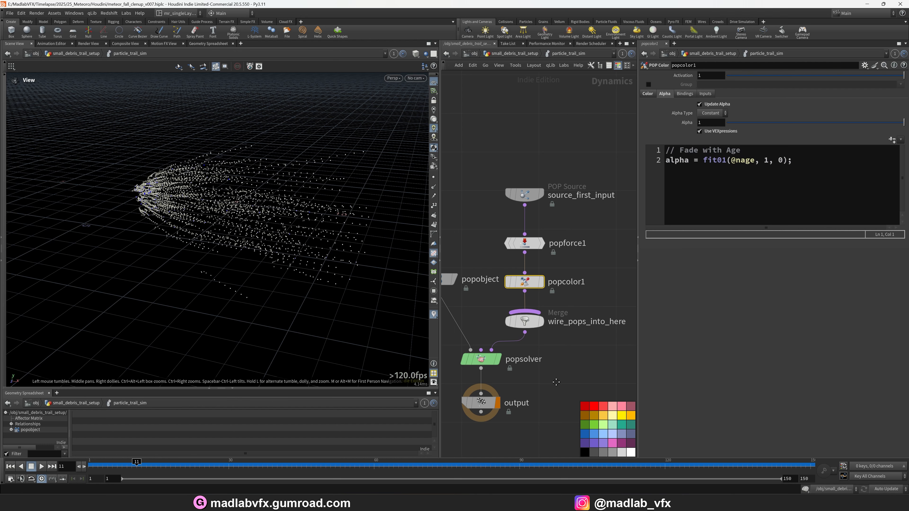
- Return to small_debris_trail_setup, select the cache_small_debris_particle_trail node to review its caching settings, and scrub through the cached particles
key(u)
middle_drag(622, 307, 629, 266)
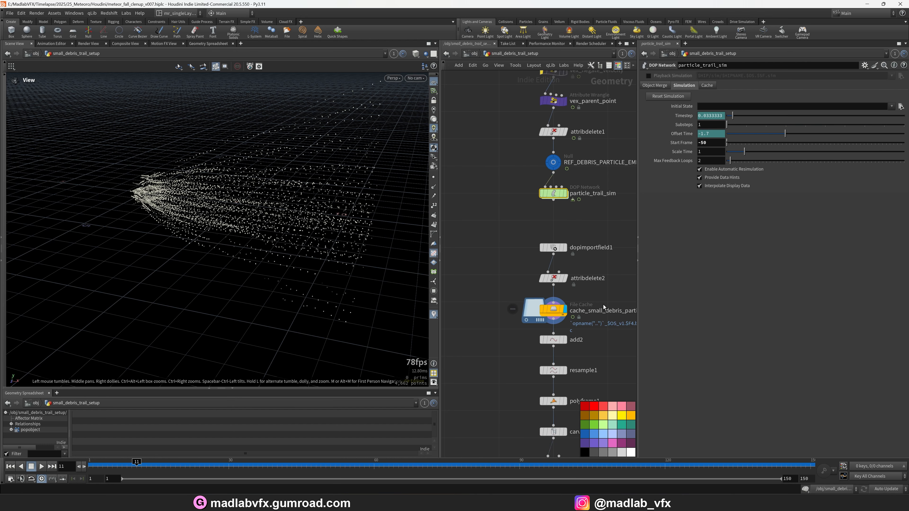
click(539, 318)
drag(639, 343, 694, 343)
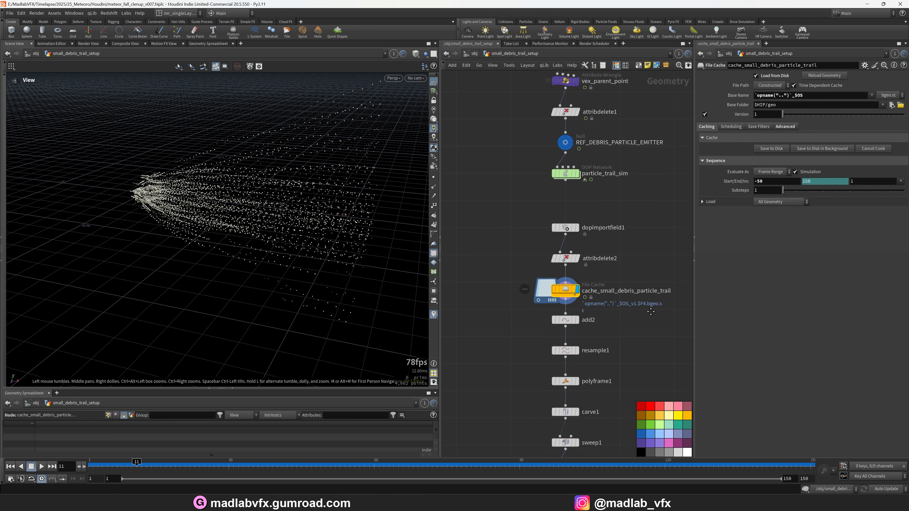
middle_drag(604, 304, 584, 283)
drag(508, 467, 538, 467)
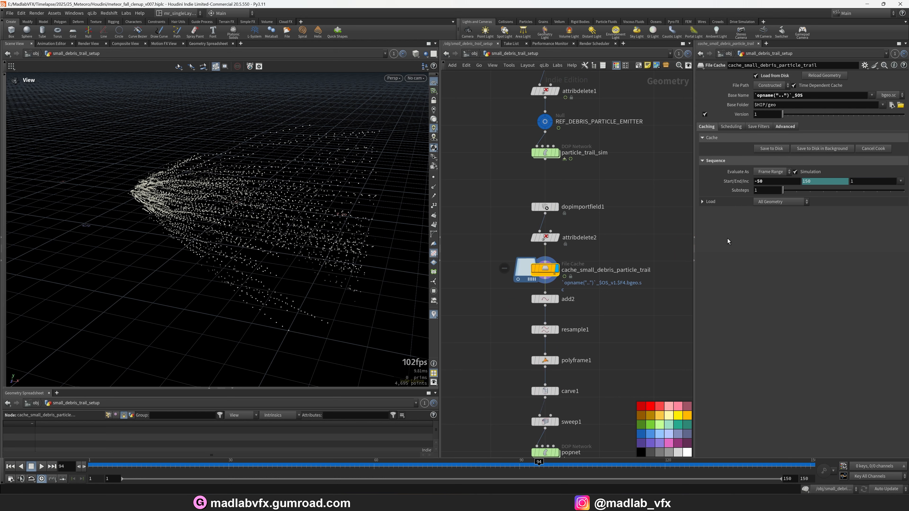
click(771, 151)
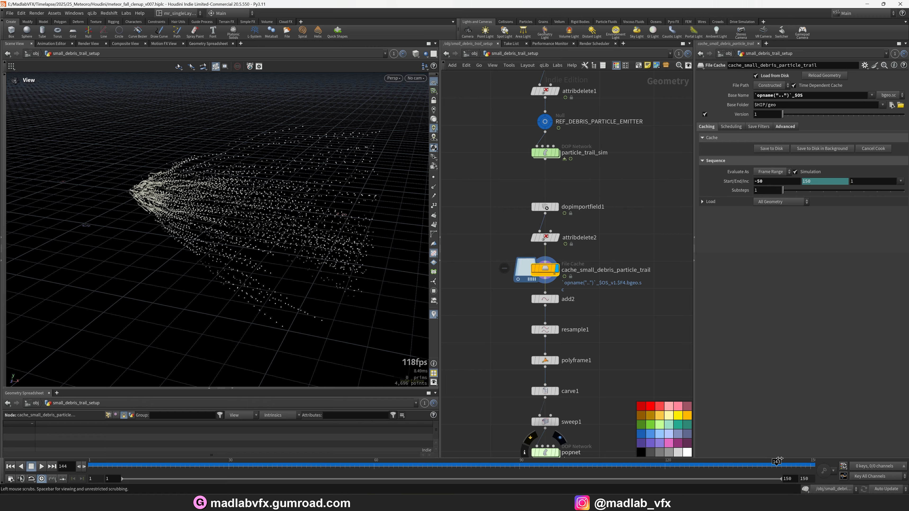
- Display and select add2 to review its by-attribute polygon settings and inspect the trail lines up close
scroll(569, 284, up, 3)
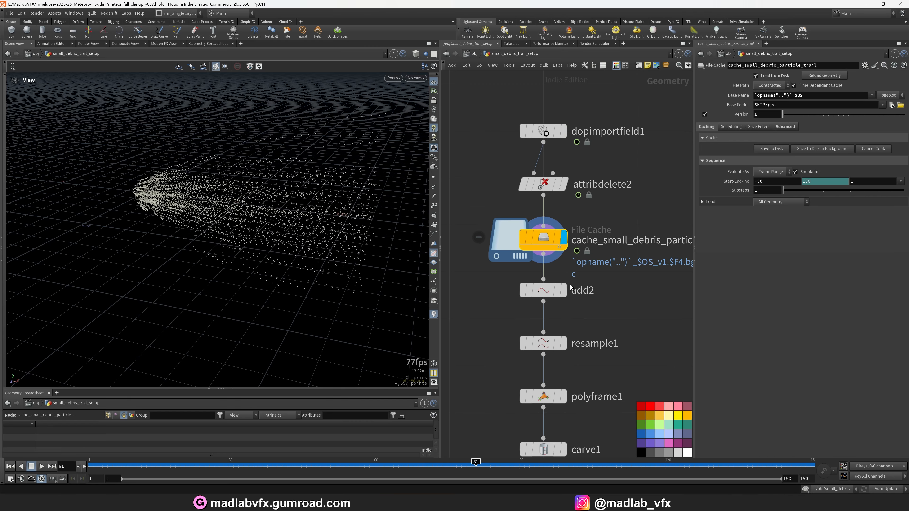
click(564, 291)
click(549, 291)
drag(266, 206, 285, 234)
right_drag(285, 235, 346, 232)
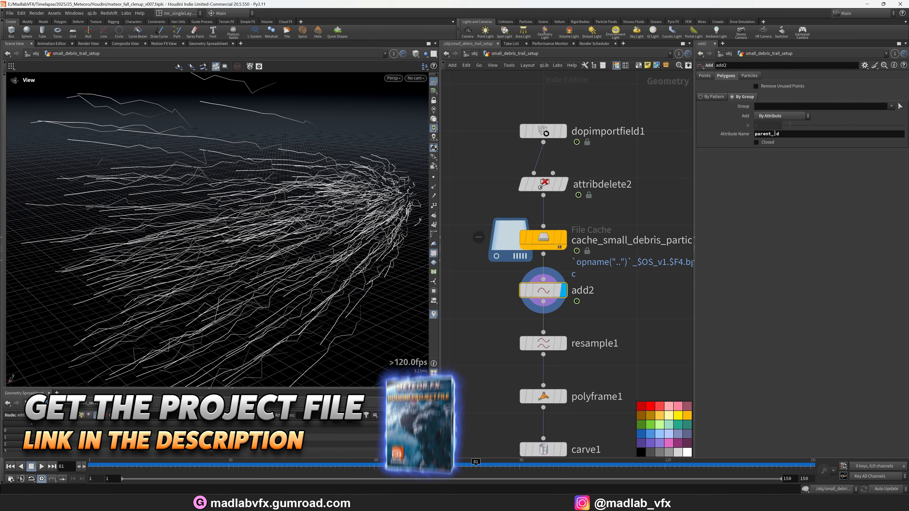
drag(246, 153, 113, 113)
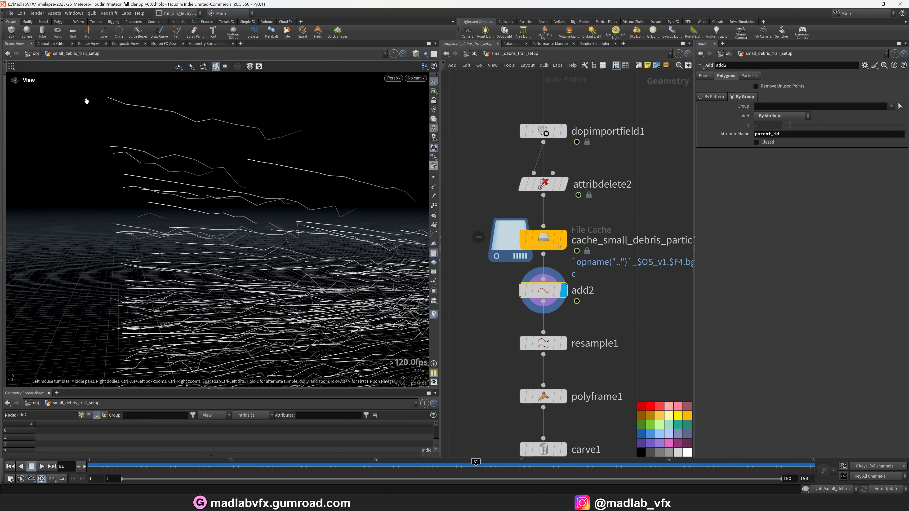
- Display and select resample1 to review its 0.05 segment length and Subdivision Curves setting, and inspect the smoothed trail curves
middle_drag(616, 306, 626, 258)
click(574, 296)
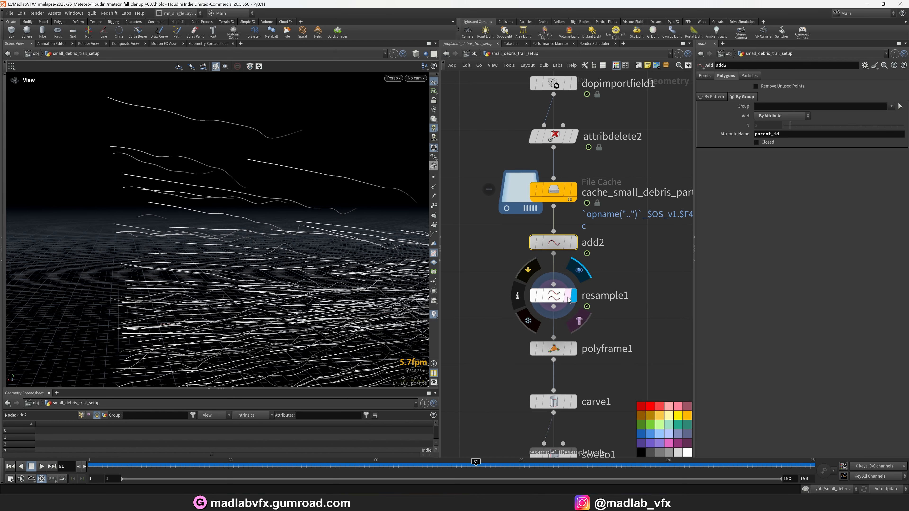
click(559, 296)
drag(268, 213, 307, 226)
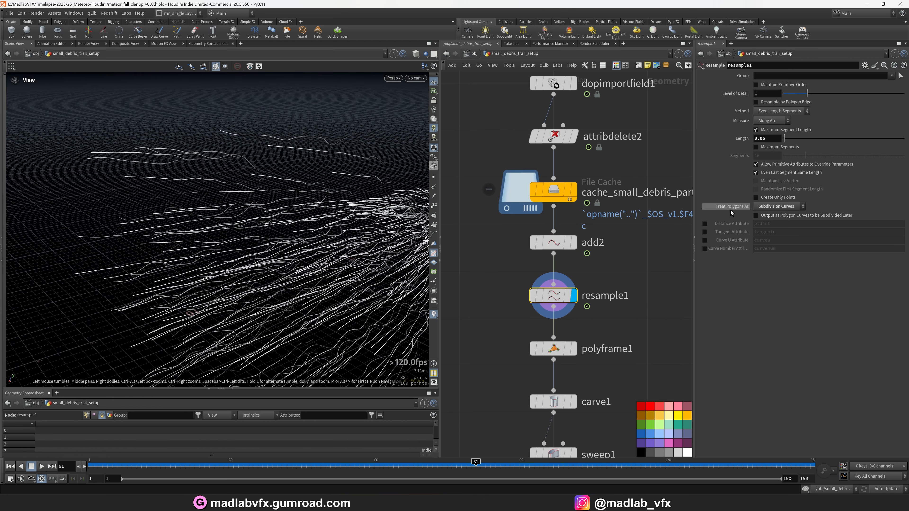
drag(272, 186, 237, 260)
- Display and select polyframe1 to review its tangent settings, and turn on the v Point Attribute visualizer
middle_drag(601, 314, 603, 278)
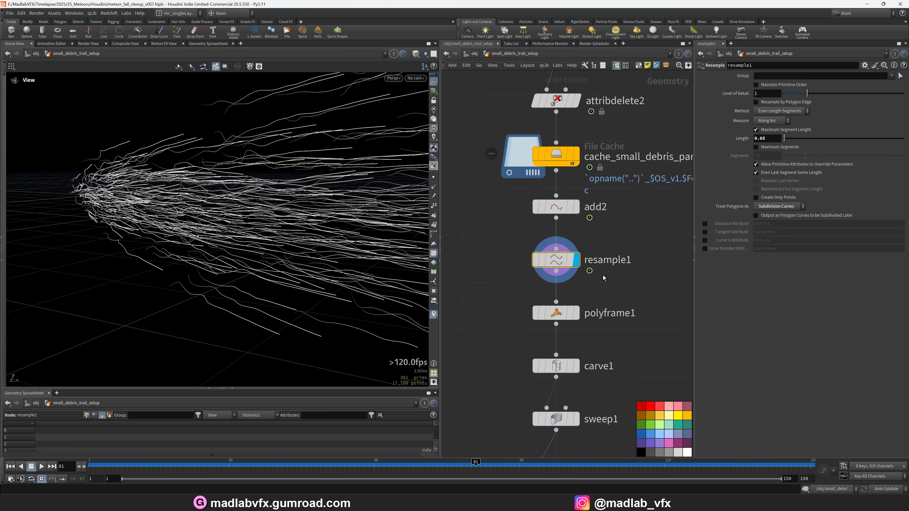
click(576, 313)
click(564, 313)
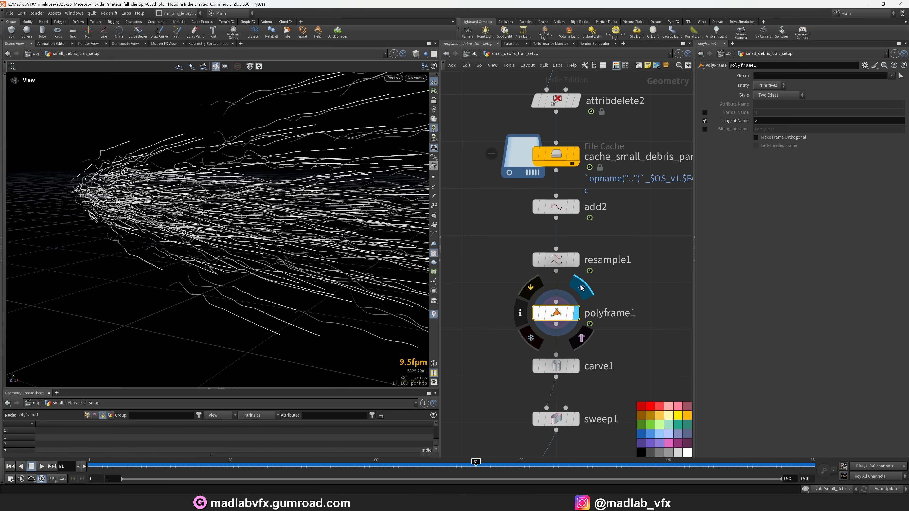
click(434, 314)
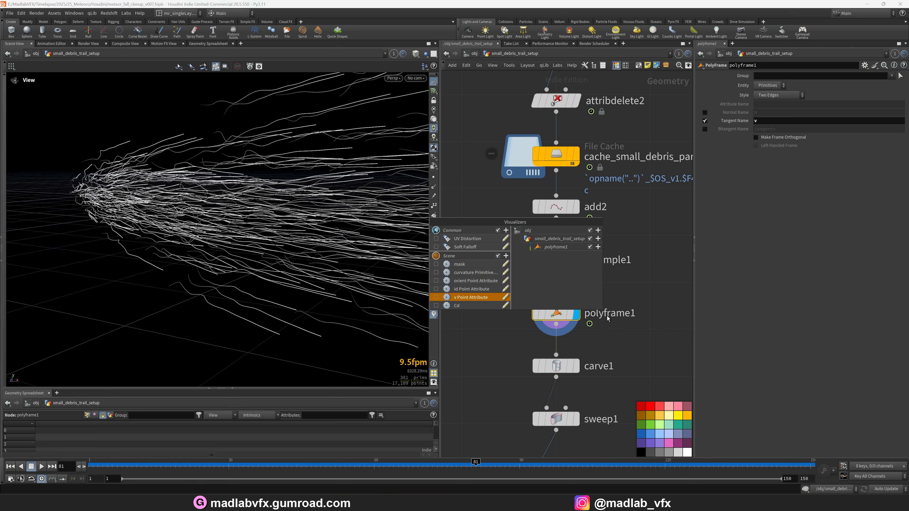
click(436, 297)
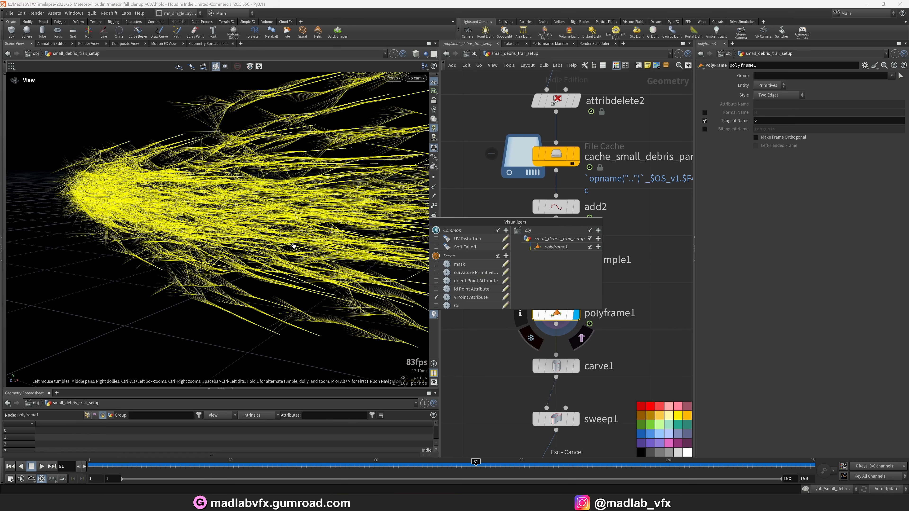
- Bypass polyframe1 and re-enable it to compare the trail's v vectors with and without the node
scroll(327, 237, up, 3)
drag(327, 238, 315, 243)
click(535, 312)
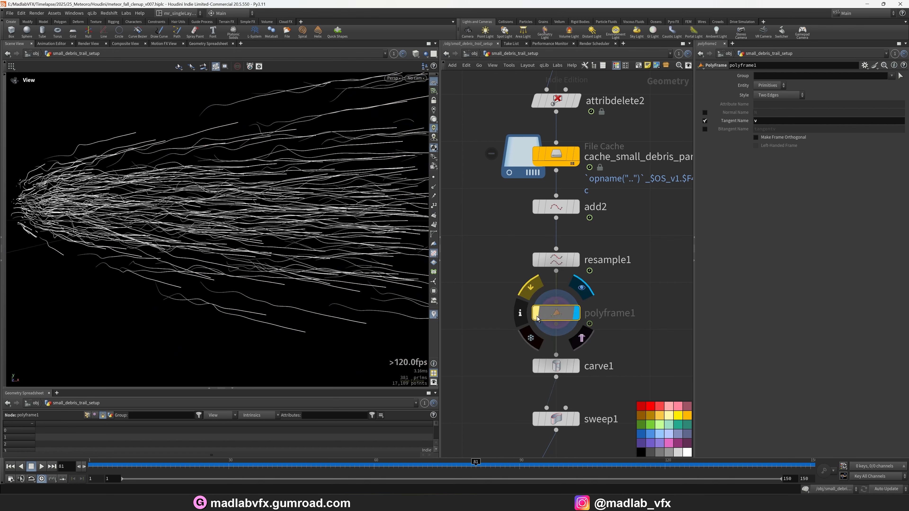
right_drag(327, 252, 327, 263)
click(536, 313)
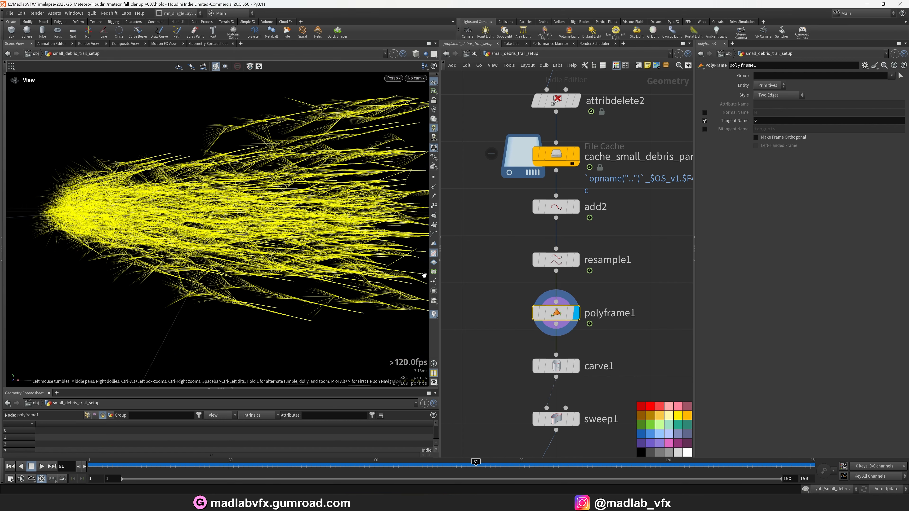
- Turn off the viewport visualizers and inspect the plain polyframe1 trail curves from other angles
click(434, 314)
drag(251, 229, 223, 232)
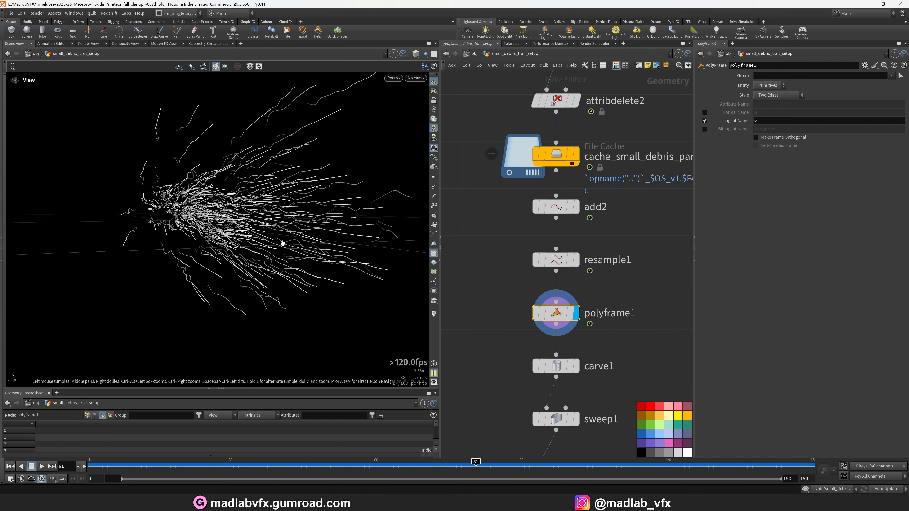
drag(283, 243, 268, 199)
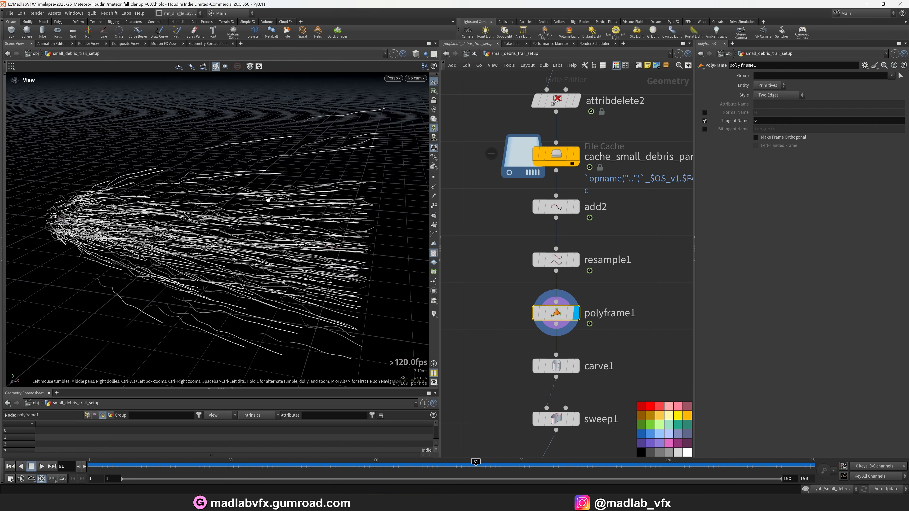
- Display the carve1 result and check the trimmed debris trails at frame 82
click(574, 365)
click(556, 366)
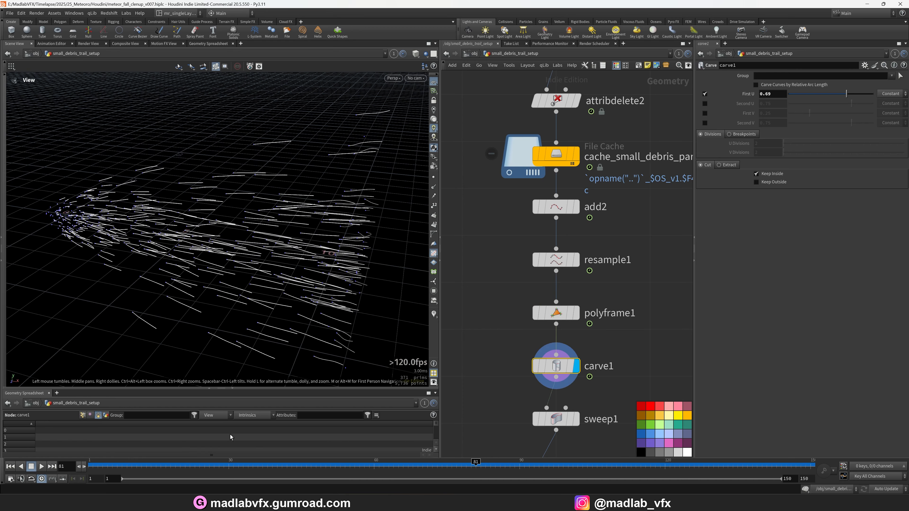
drag(94, 465, 482, 462)
middle_drag(640, 371, 630, 289)
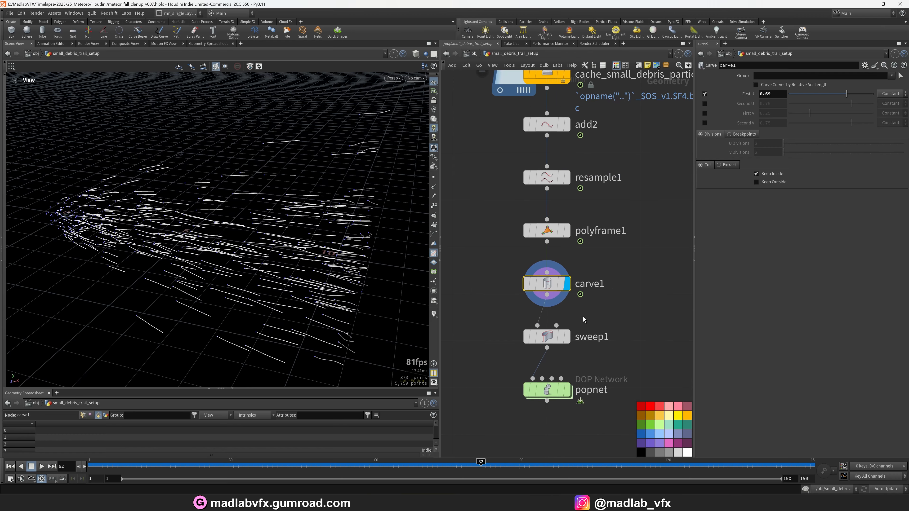
- Display the sweep1 tubes, inspect them from another angle, and return the timeline to frame 1
click(568, 337)
click(549, 337)
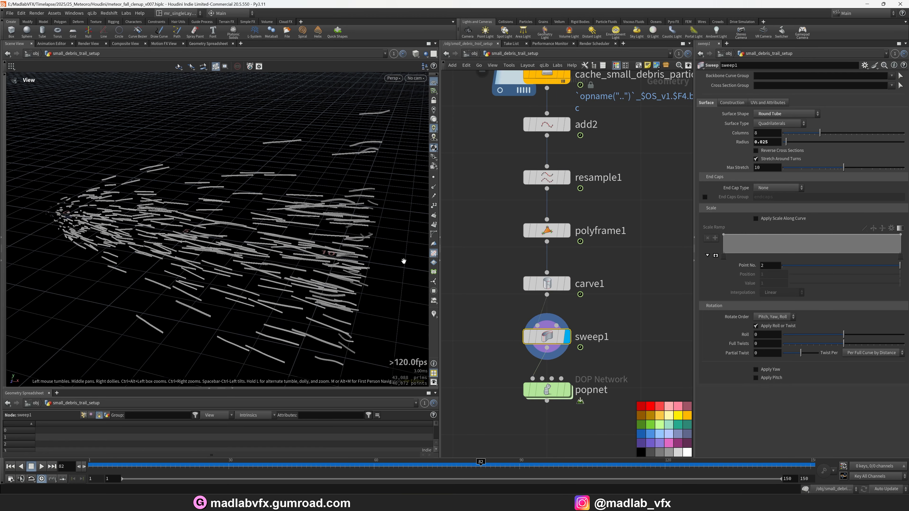
alt+drag(403, 260, 266, 230)
scroll(648, 340, down, 4)
middle_drag(648, 340, 626, 253)
scroll(604, 310, up, 2)
middle_drag(604, 305, 600, 289)
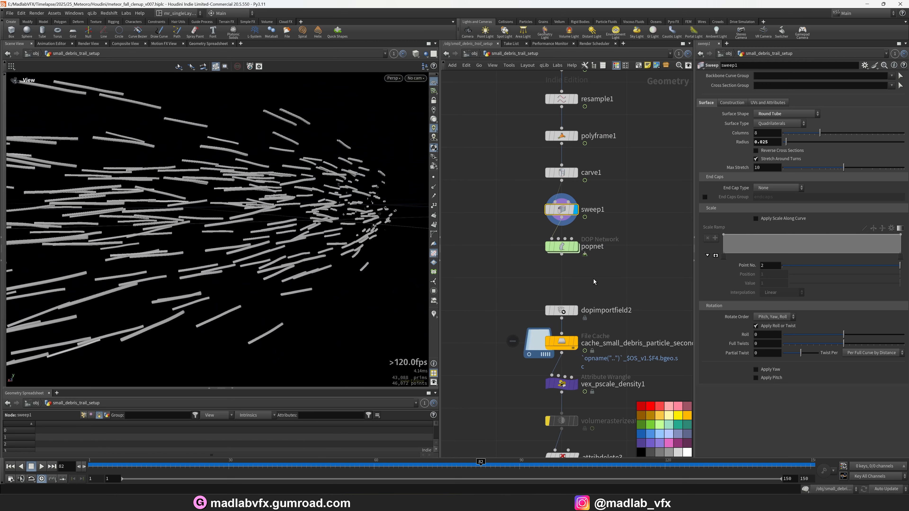
click(11, 466)
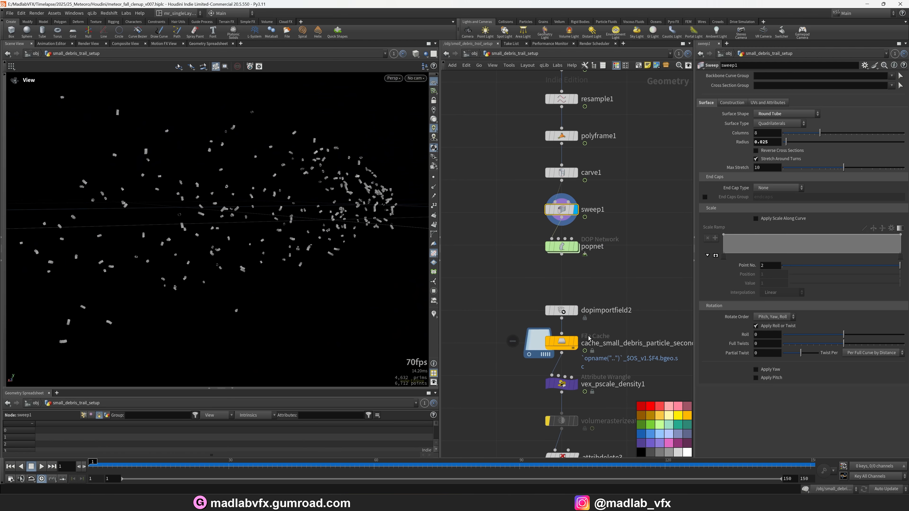
- Display the secondary small debris particle cache and scrub the timeline to frame 19
click(575, 342)
alt+drag(219, 247, 381, 275)
drag(111, 467, 178, 466)
- Open the popnet simulation network and inspect its emitted particles up close at frame 1
middle_drag(609, 274, 569, 253)
scroll(586, 304, up, 1)
double_click(557, 230)
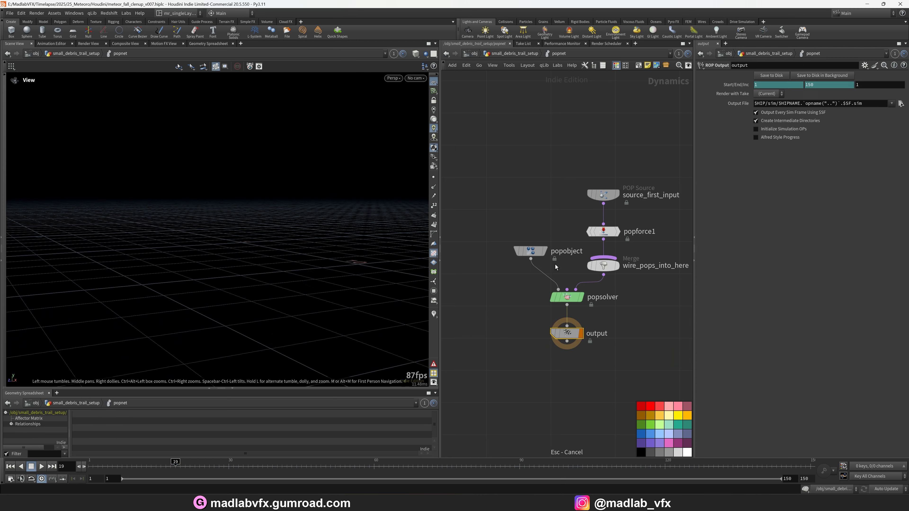
middle_drag(627, 322, 594, 329)
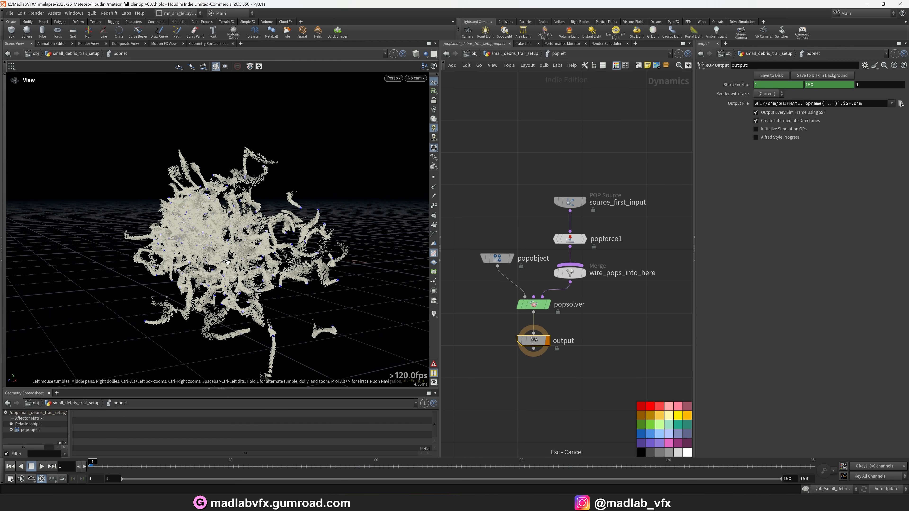
right_drag(216, 273, 294, 250)
middle_drag(324, 135, 286, 216)
right_drag(286, 216, 308, 203)
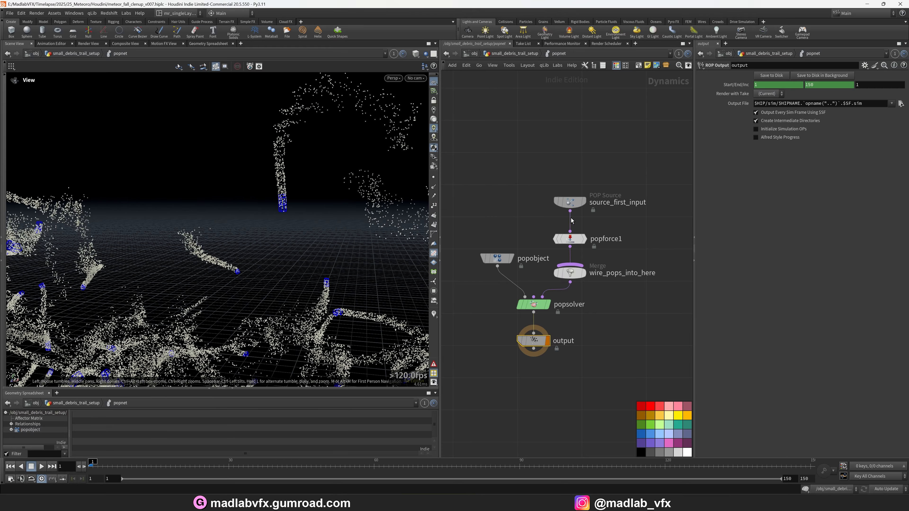
drag(270, 178, 216, 250)
- Review the popforce1 noise settings and go back up to the small debris trail network
click(574, 238)
scroll(274, 205, down, 6)
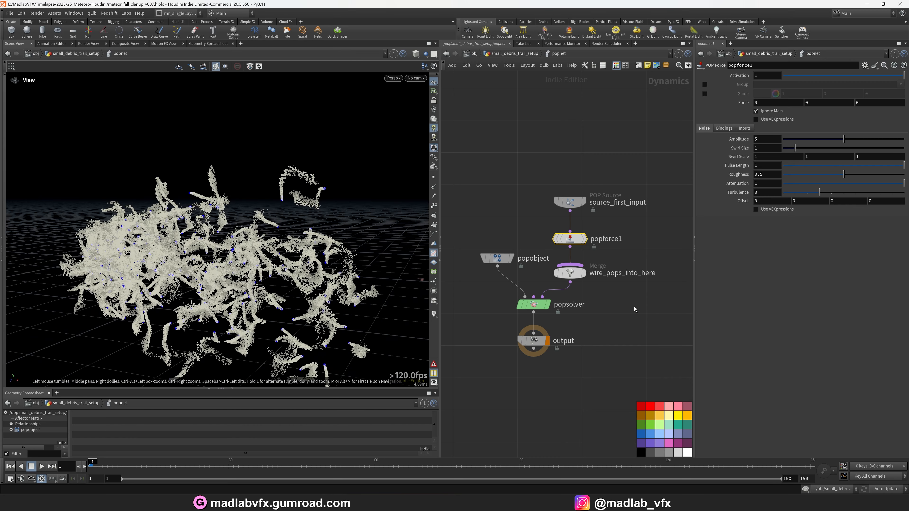
middle_drag(632, 271, 613, 267)
key(u)
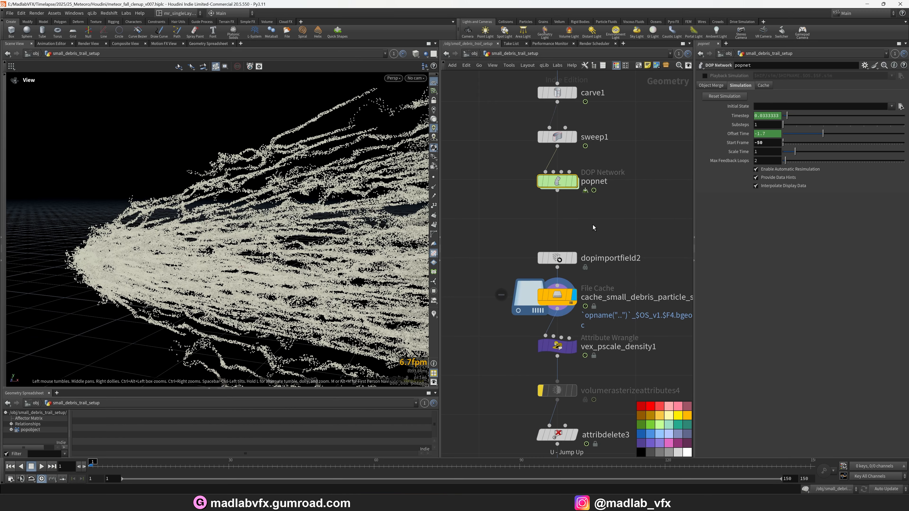
- Show the secondary debris particle cache settings and scrub its particles to frame 33
click(558, 294)
drag(229, 215, 193, 230)
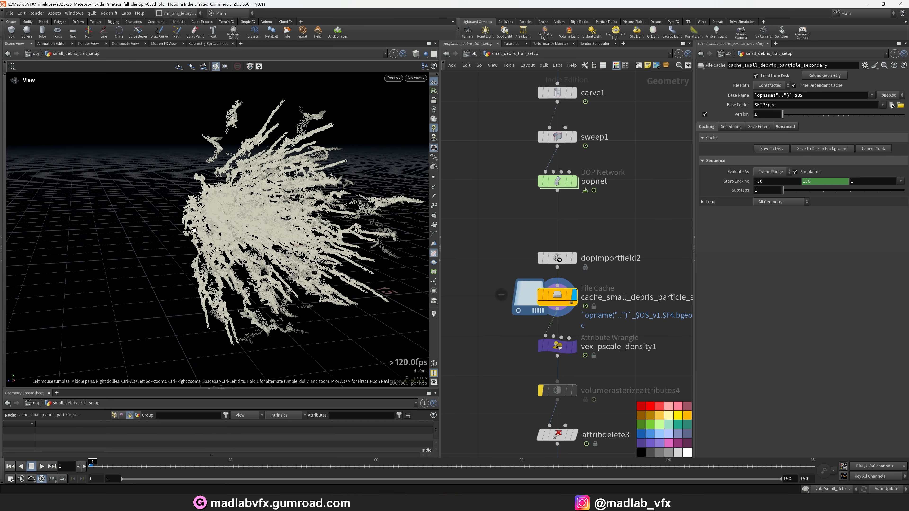
drag(94, 466, 244, 467)
- Look through camera_render and play the cached particle animation, stopping at frame 14
click(416, 78)
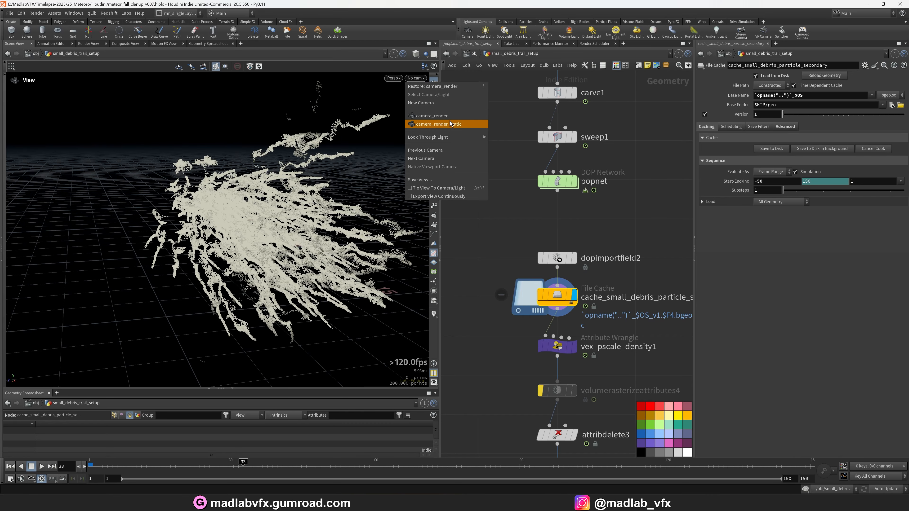
click(447, 116)
click(41, 467)
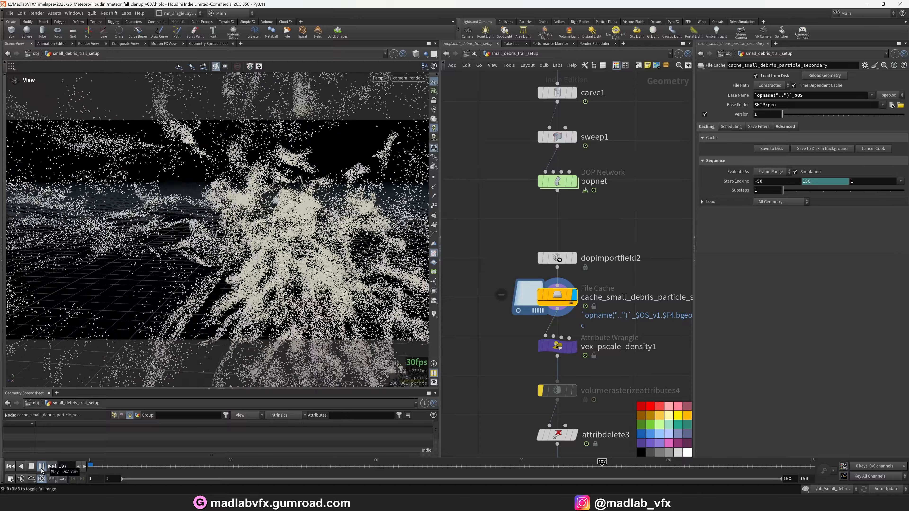
click(32, 467)
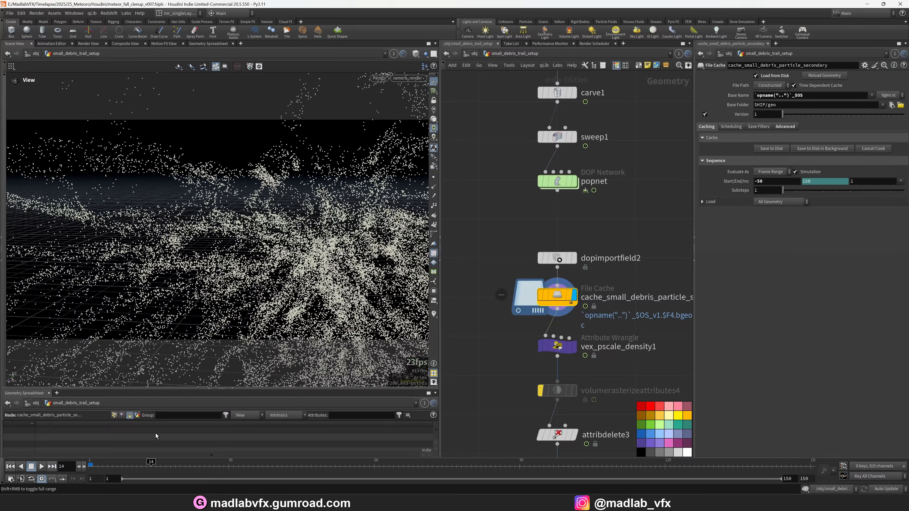
middle_drag(618, 370, 601, 306)
click(554, 263)
key(space+g)
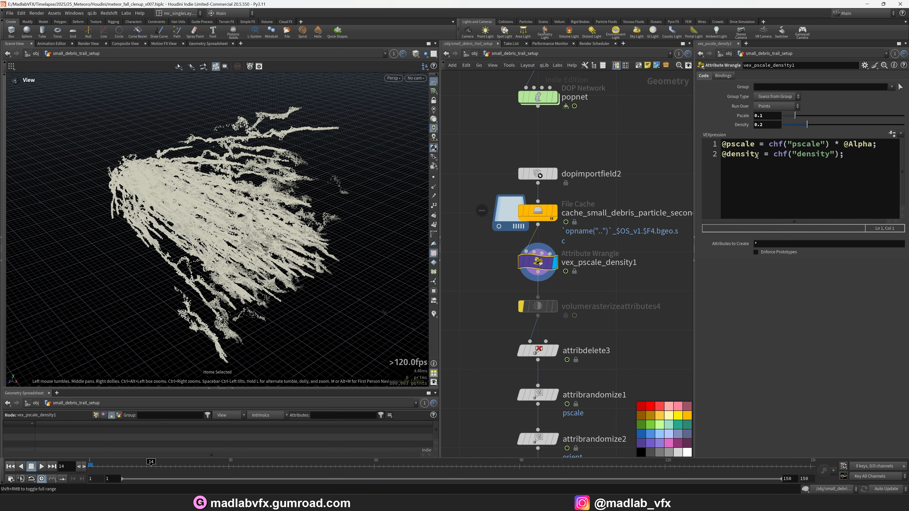
click(723, 154)
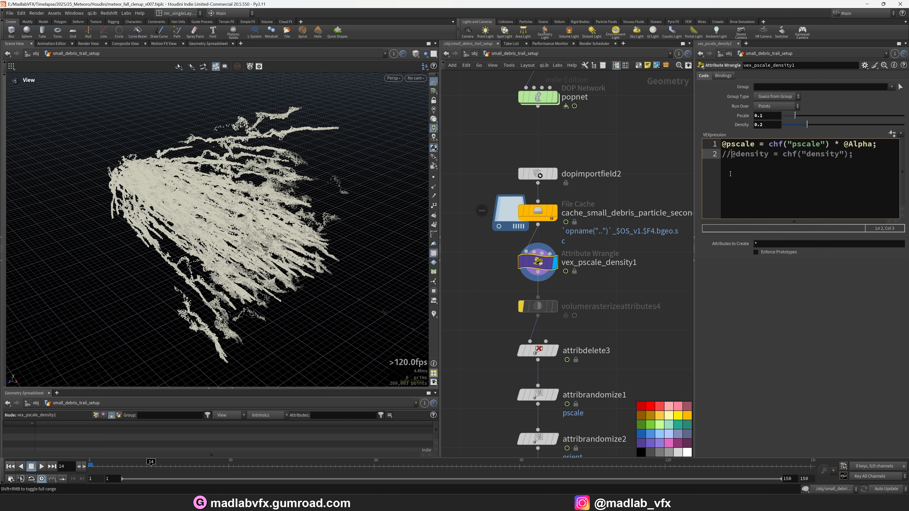
- Select the bypassed volumerasterizeattributes4 node and review its rasterization settings
middle_drag(641, 297, 644, 278)
drag(643, 278, 503, 290)
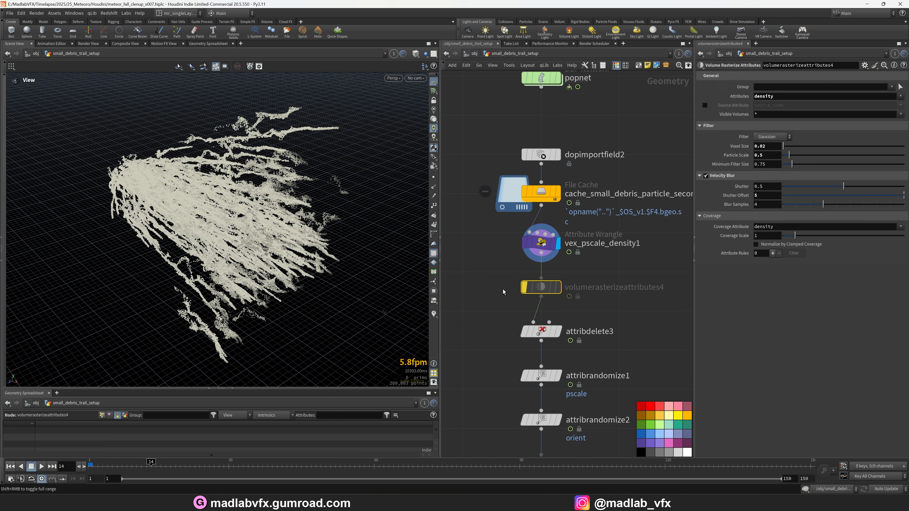
middle_drag(614, 297, 607, 292)
middle_drag(534, 264, 518, 235)
middle_drag(584, 277, 604, 260)
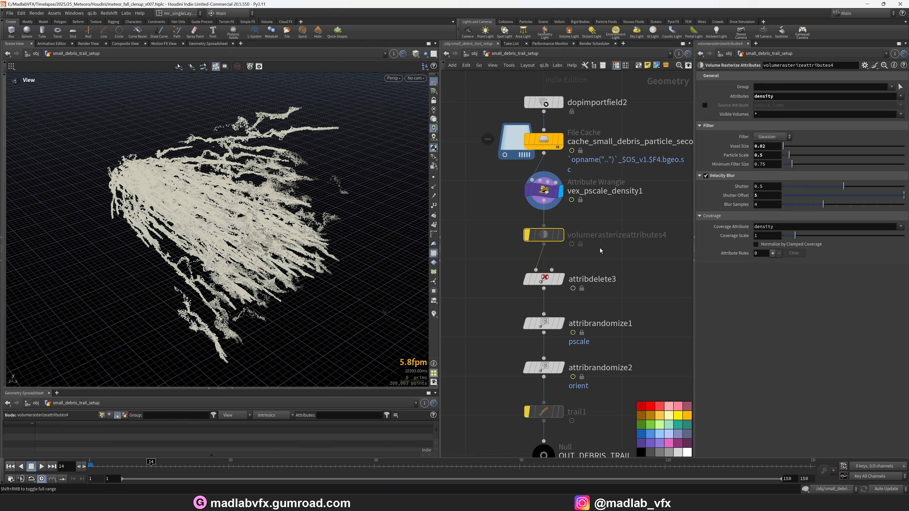
- Display attribdelete3, review its kept point attributes, and inspect the particles from another angle
click(583, 253)
click(561, 279)
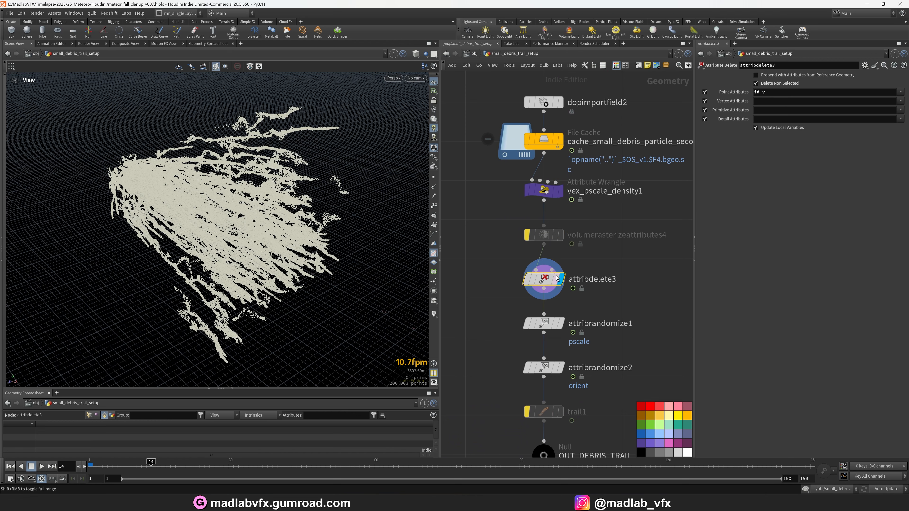
drag(397, 229, 310, 222)
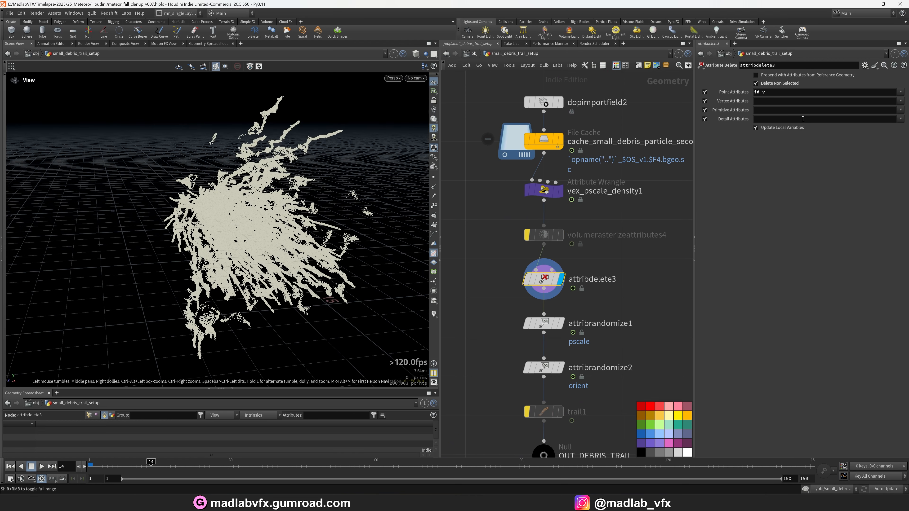
- Review the pscale randomization in attribrandomize1 and display the orient randomization of attribrandomize2
middle_drag(615, 326, 623, 276)
click(576, 283)
click(572, 289)
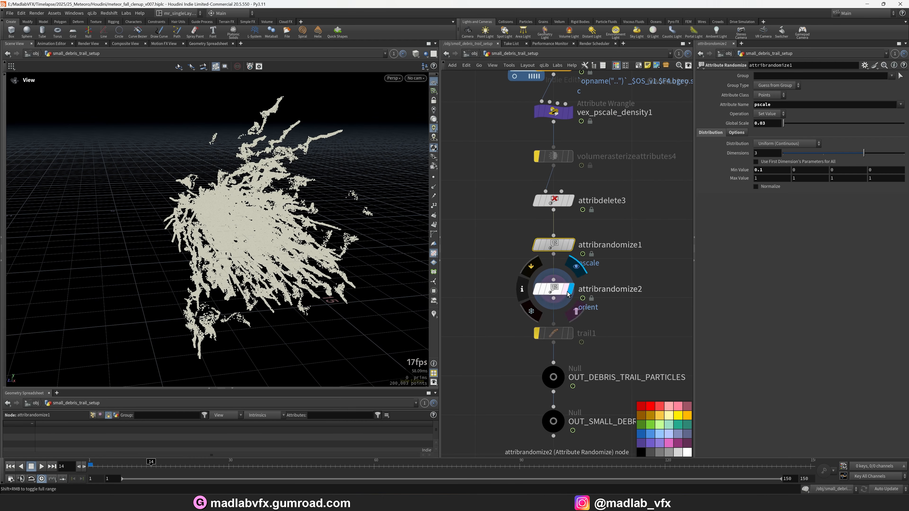
drag(343, 247, 379, 238)
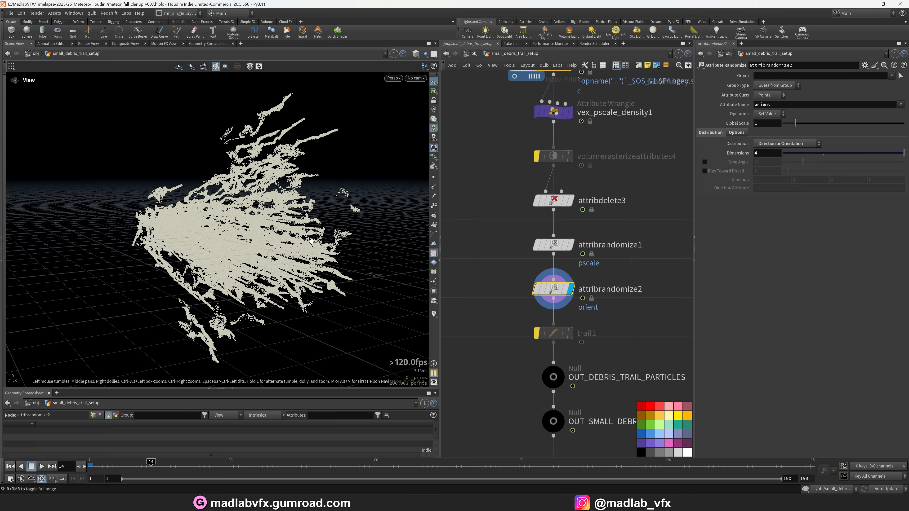
- Examine the randomized debris trail particles up close and the end of the node chain
drag(311, 242, 265, 233)
right_drag(265, 233, 223, 199)
middle_drag(224, 199, 270, 250)
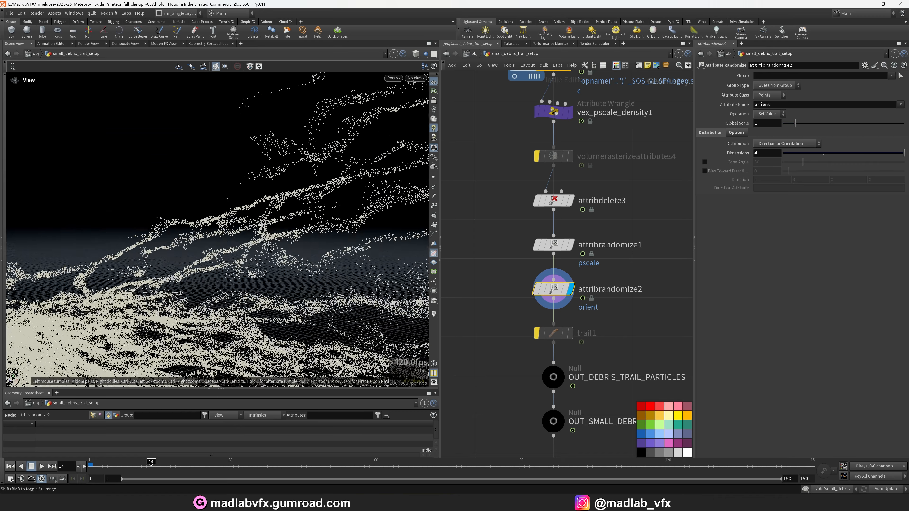
right_drag(271, 250, 272, 208)
middle_drag(272, 208, 257, 231)
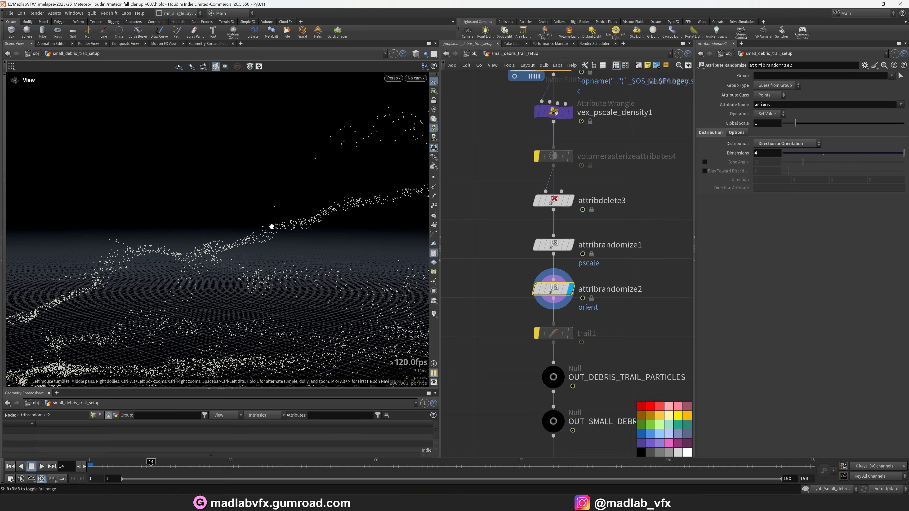
right_drag(269, 226, 334, 225)
middle_drag(334, 225, 333, 208)
scroll(576, 304, down, 3)
middle_drag(556, 295, 560, 258)
middle_drag(601, 325, 599, 305)
scroll(600, 305, up, 4)
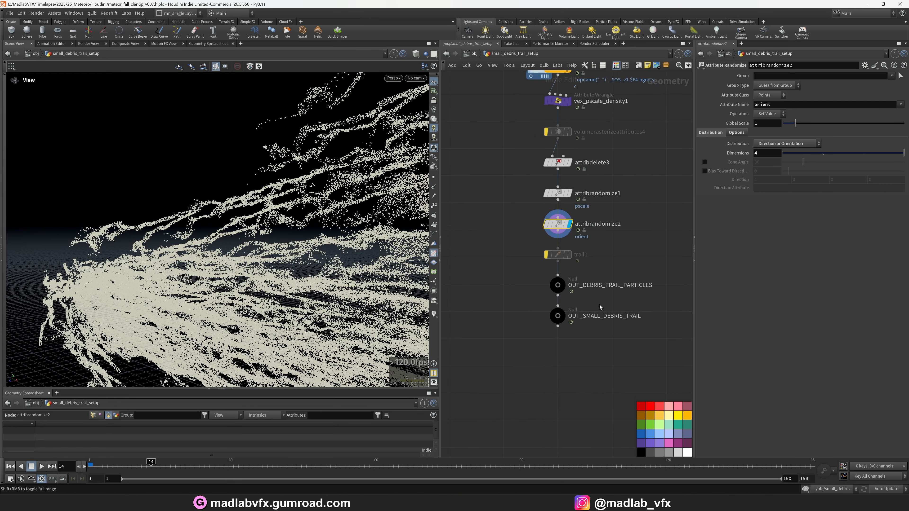
- Select the OUT_DEBRIS_TRAIL_PARTICLES null and view the particle trails from a different angle
drag(576, 283, 526, 267)
scroll(576, 308, down, 1)
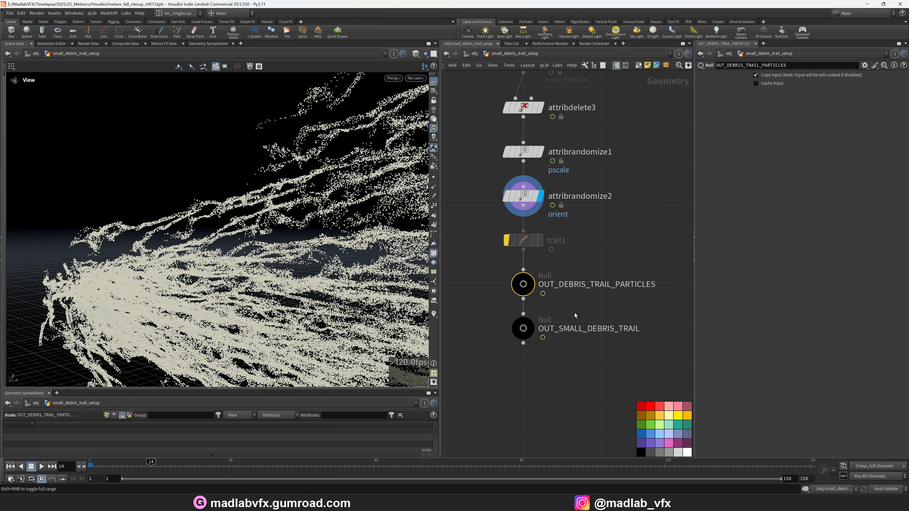
middle_drag(583, 267, 597, 268)
drag(241, 228, 326, 252)
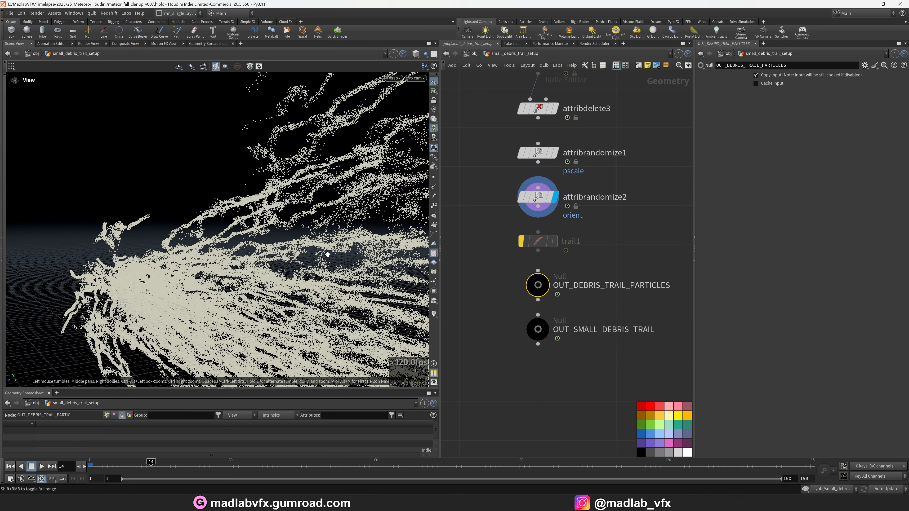
- Return to the object level and open the sparks_setup network
middle_drag(604, 252, 596, 256)
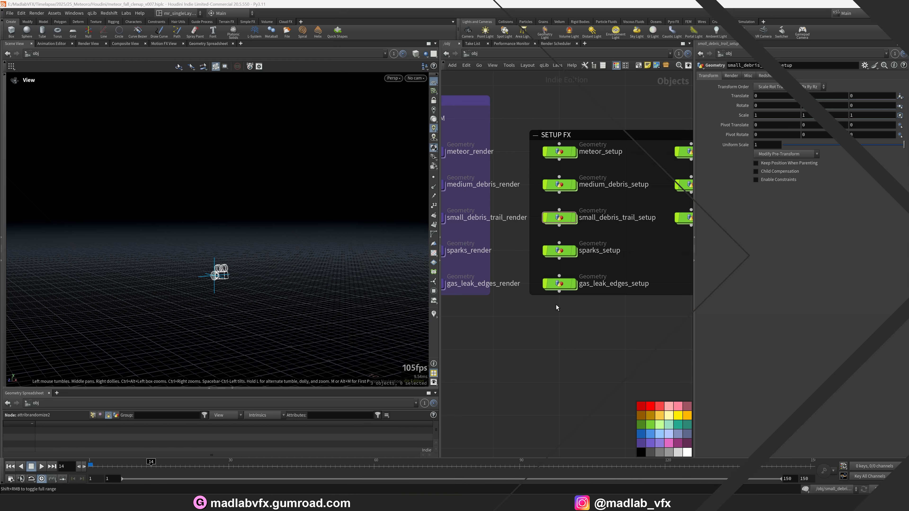
scroll(586, 351, up, 3)
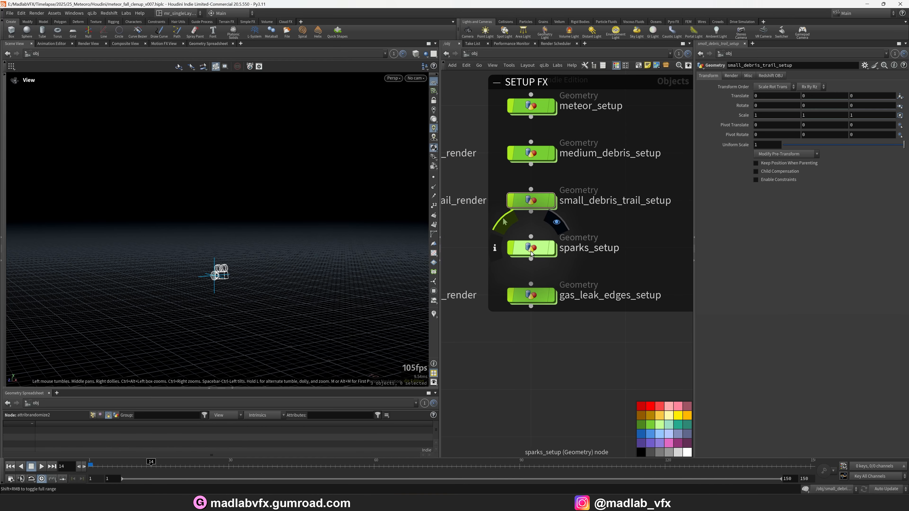
double_click(533, 253)
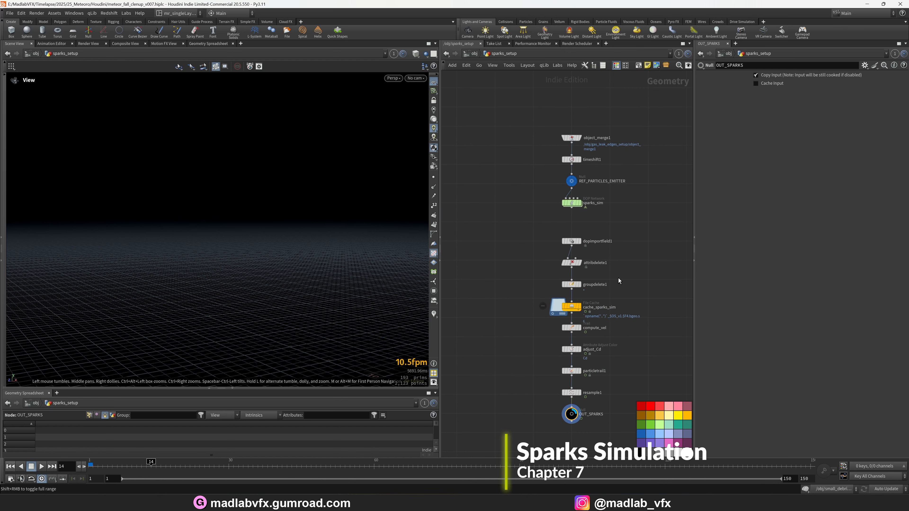
- Display object_merge1 in the sparks network and review its merged source geometry and the downstream nodes
scroll(618, 277, up, 3)
middle_drag(604, 221, 608, 208)
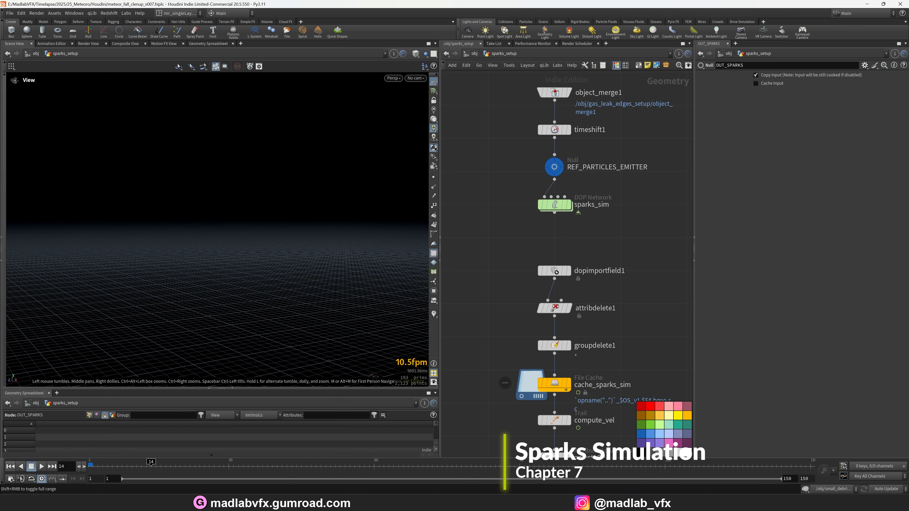
middle_drag(587, 102, 584, 186)
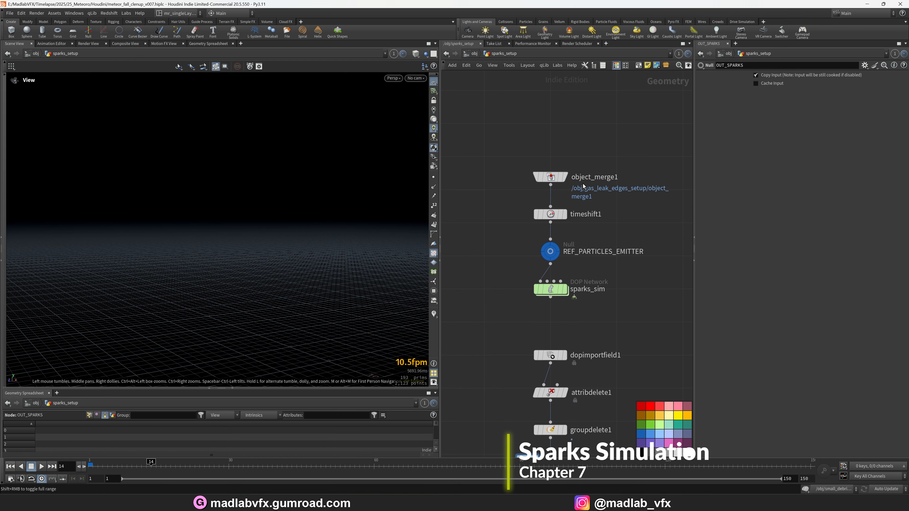
click(564, 178)
middle_drag(593, 452, 587, 268)
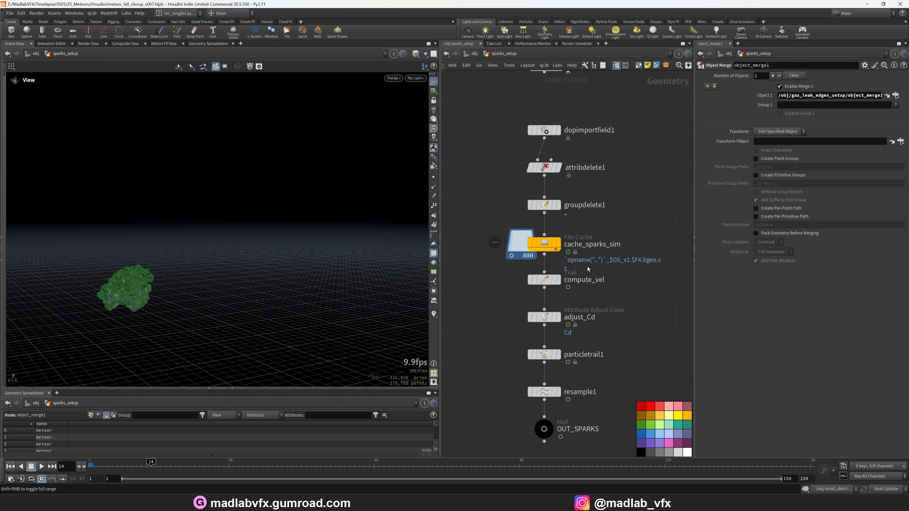
- Display the cache_sparks_sim particles and the resample1 trails, framing the resampled result in the view
click(557, 243)
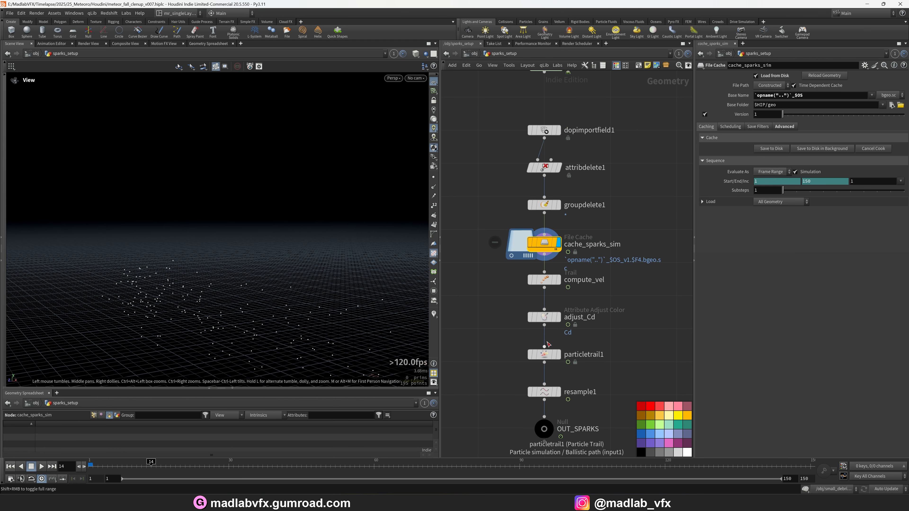
click(559, 392)
key(space+h)
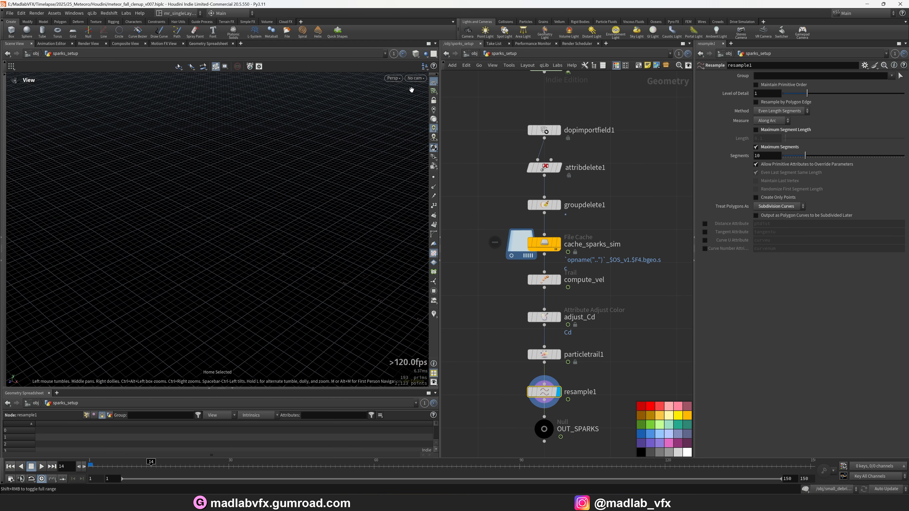
- Look through camera_render and play back the resampled spark trails from frame 24
click(417, 78)
click(433, 117)
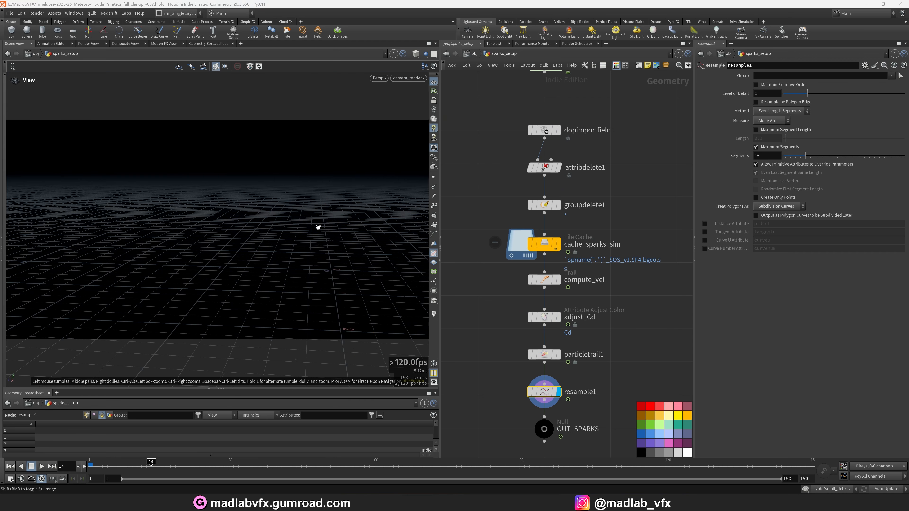
drag(178, 470, 202, 469)
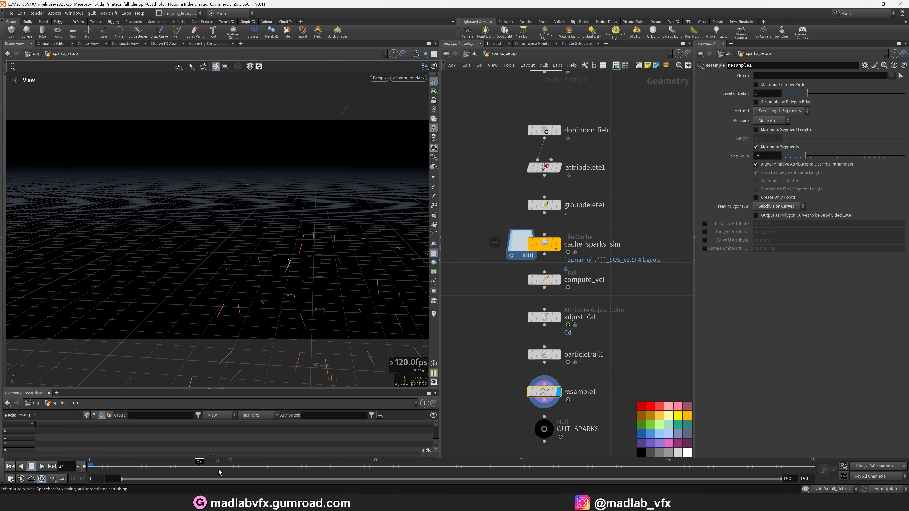
click(43, 467)
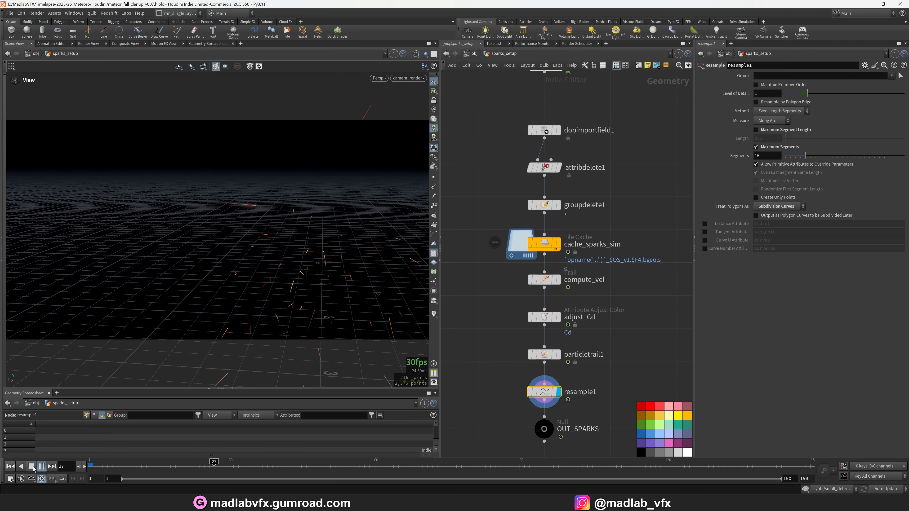
click(43, 467)
- Display the meteor geometry of object_merge1 as shaded and scrub through its motion to frame 31
scroll(592, 146, up, 5)
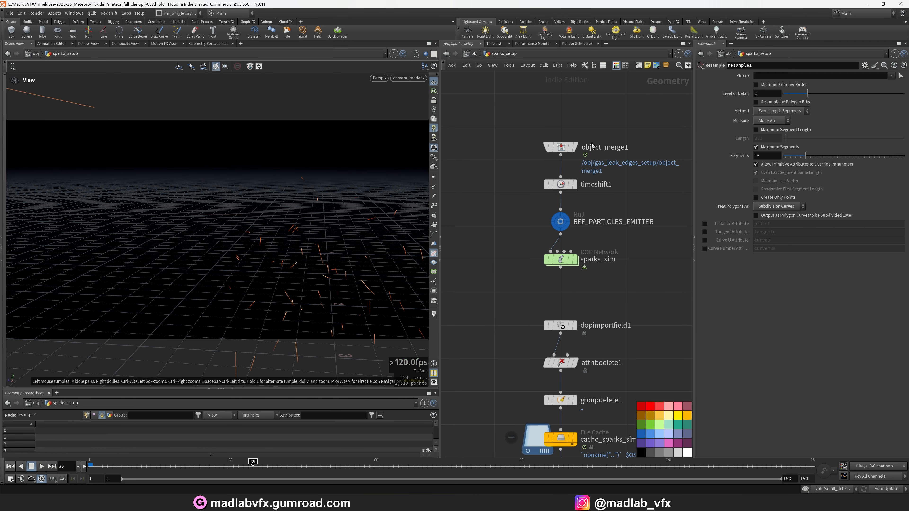
click(575, 147)
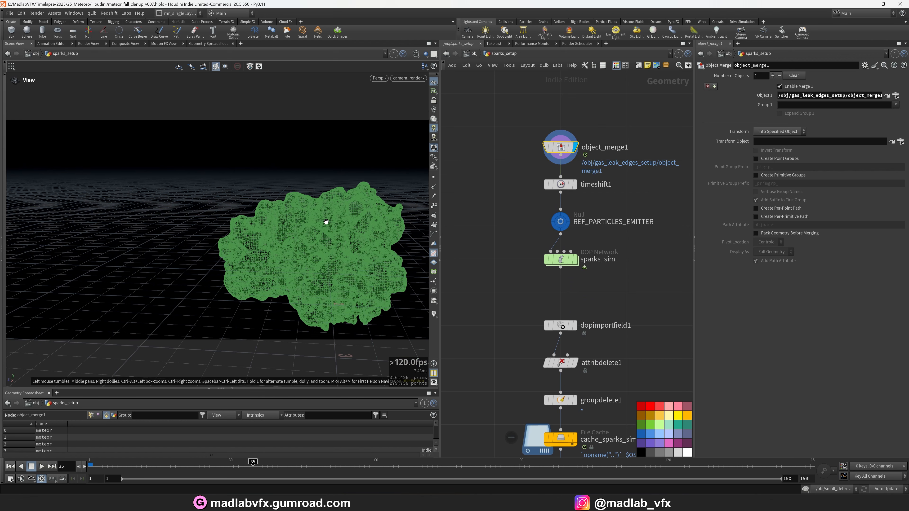
key(w)
drag(153, 468, 234, 468)
- Display timeshift1, review its frame settings and return to frame 1
click(577, 184)
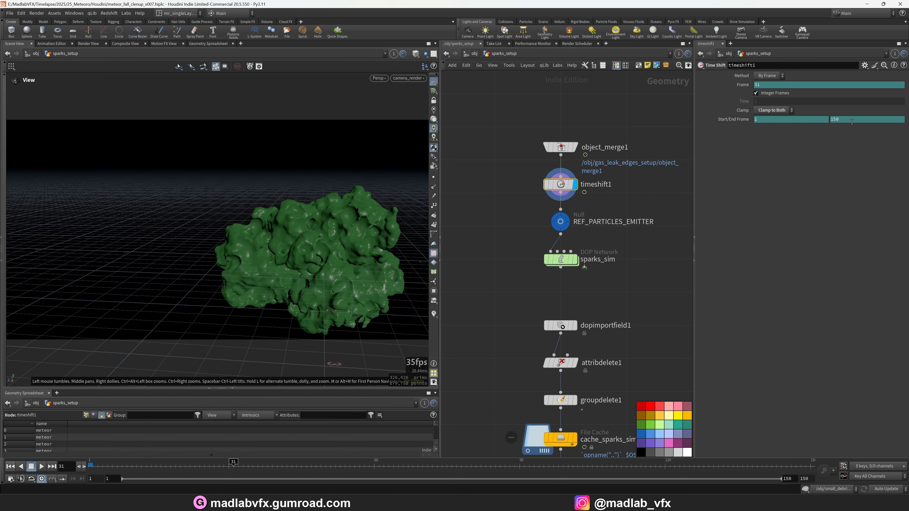
middle_drag(611, 274, 614, 239)
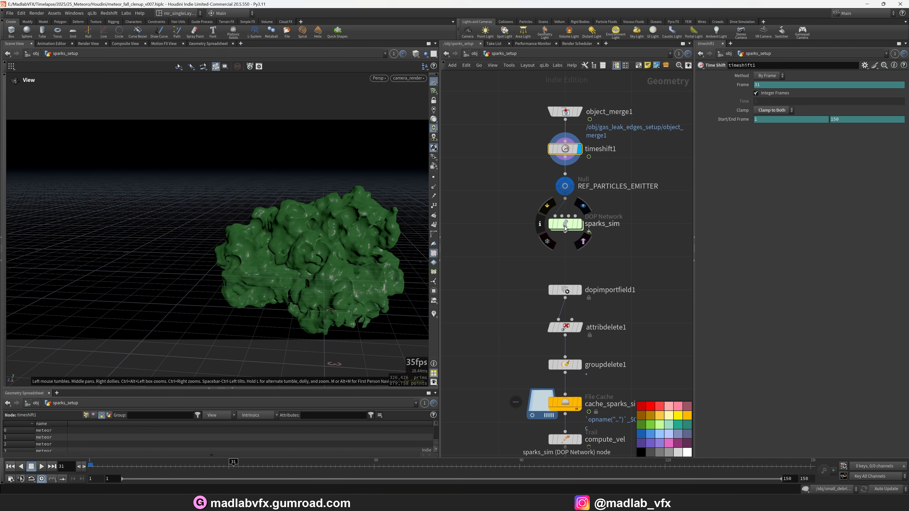
click(10, 466)
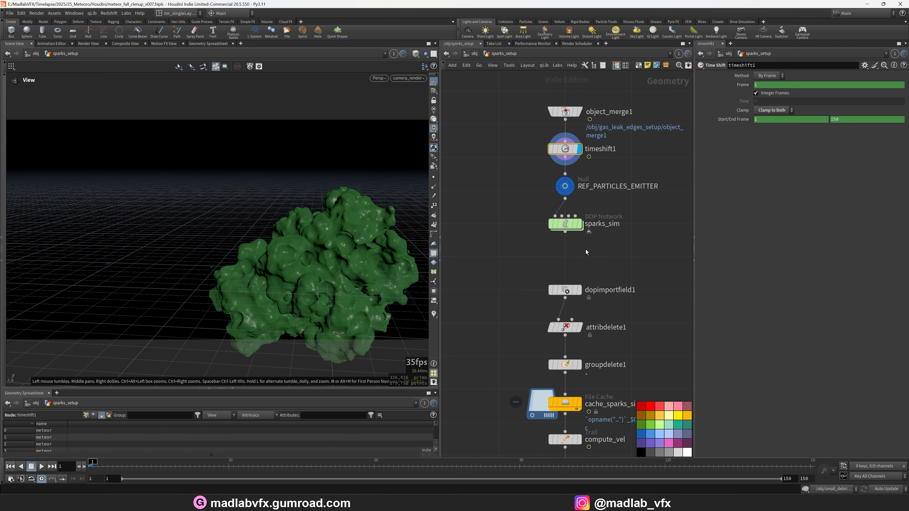
- Inside sparks_sim, review popforce1 and popdrag1, move the wire_pops_into_here merge lower, and return to sparks_setup
middle_drag(586, 249, 576, 171)
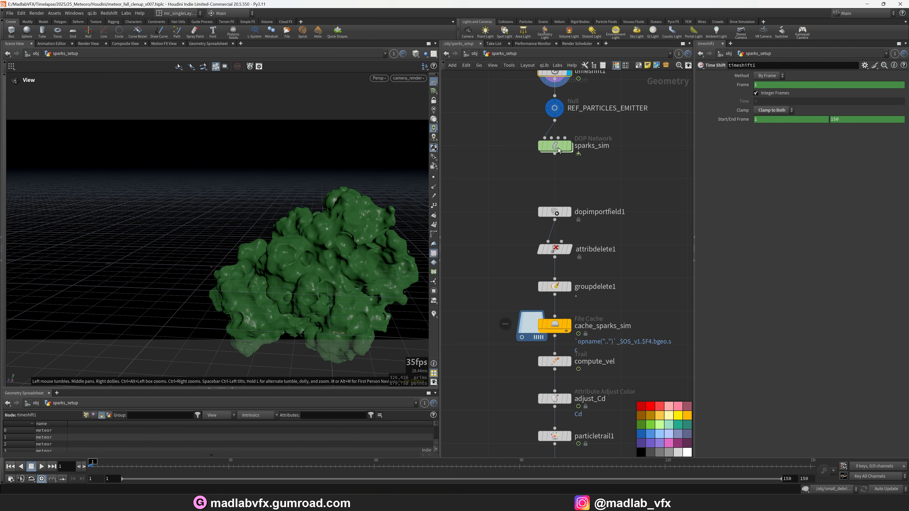
middle_drag(572, 260, 532, 268)
click(589, 227)
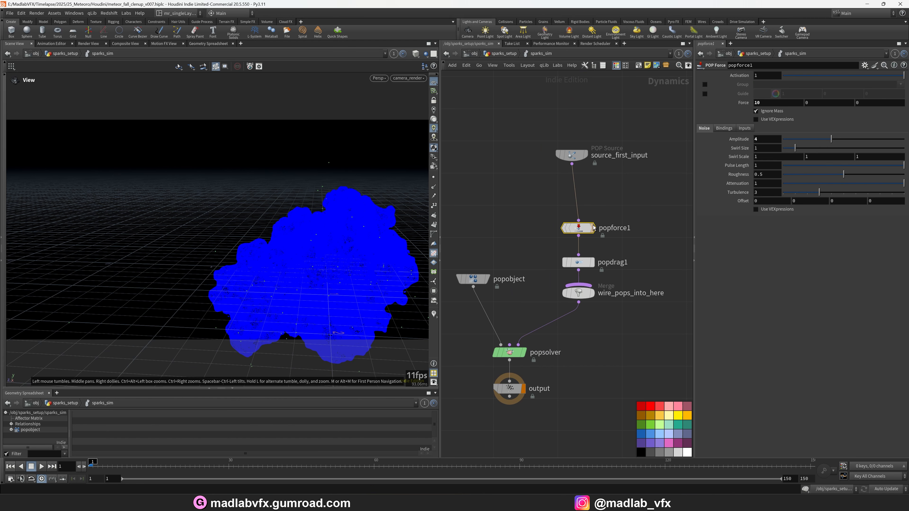
click(578, 262)
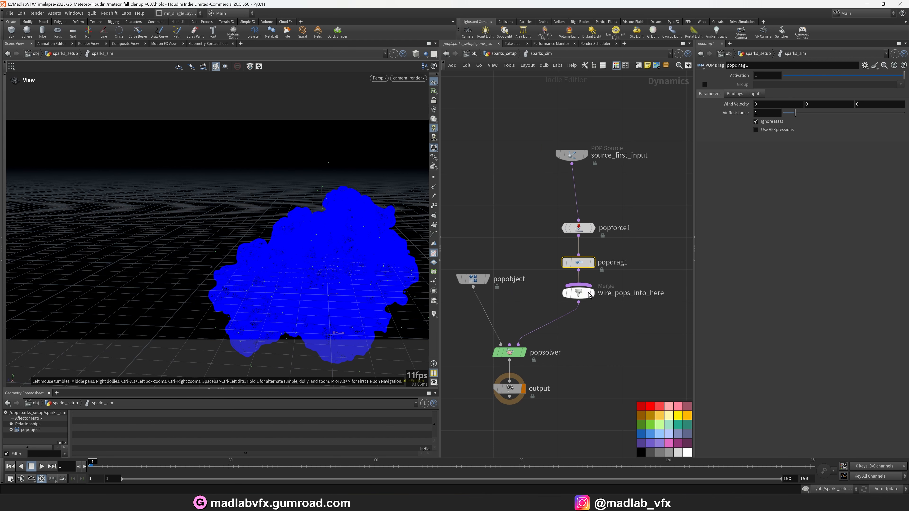
drag(589, 294, 588, 320)
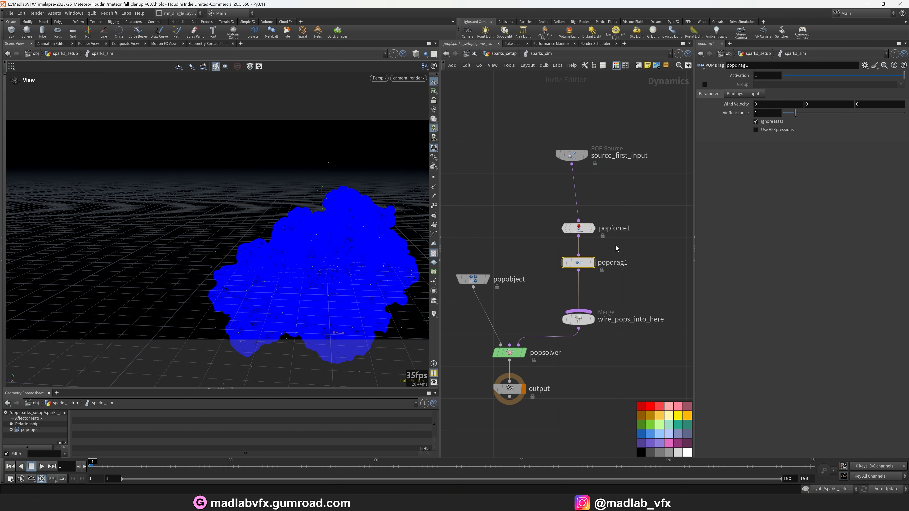
key(u)
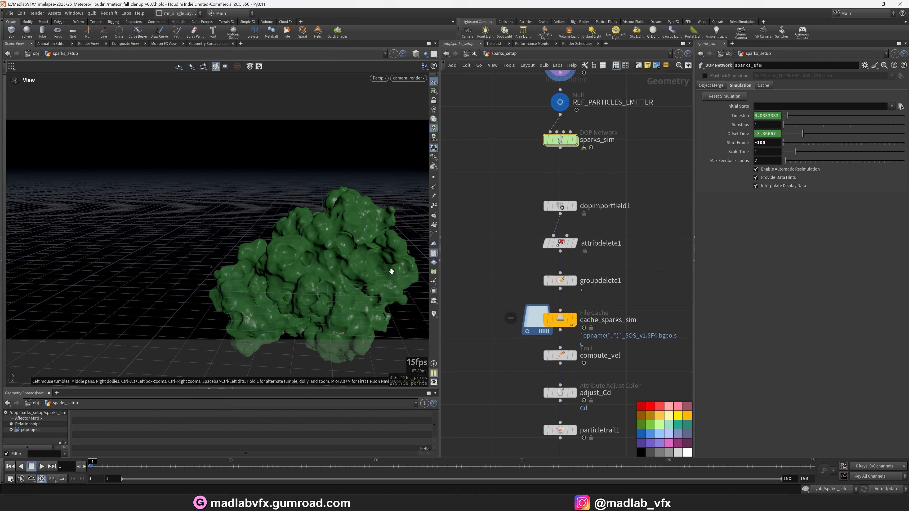
- Display the cache_sparks_sim particles and play them back from frame 1
middle_drag(639, 279, 632, 257)
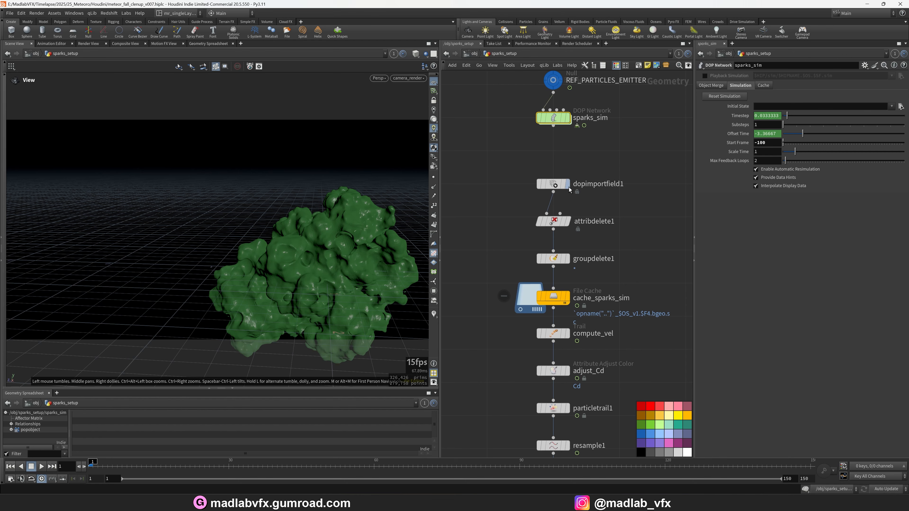
click(567, 298)
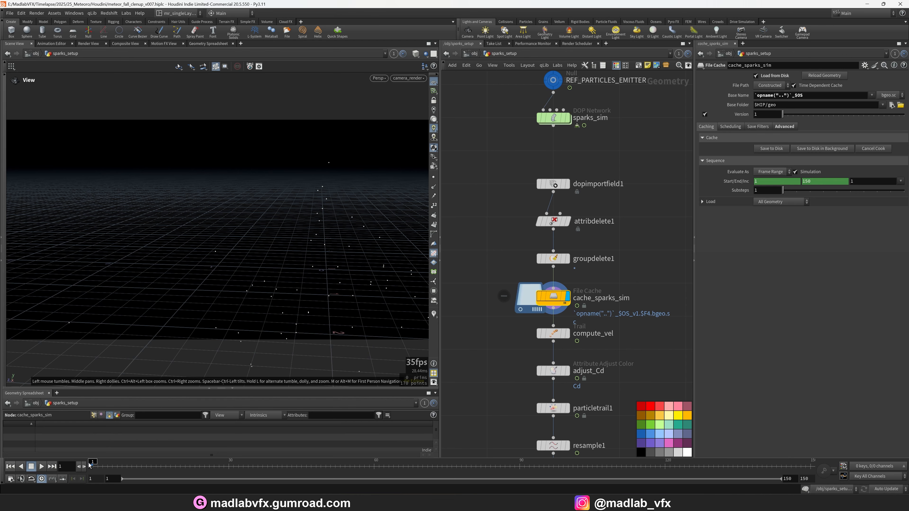
click(41, 466)
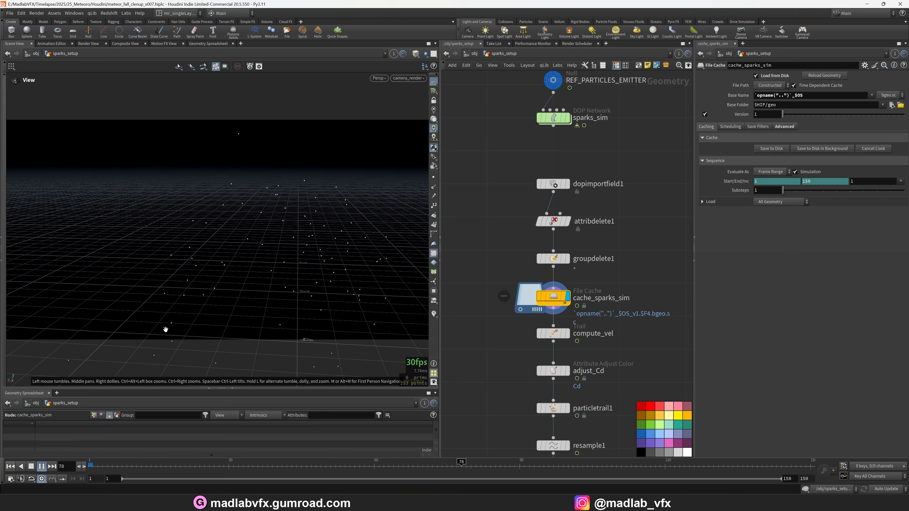
click(41, 466)
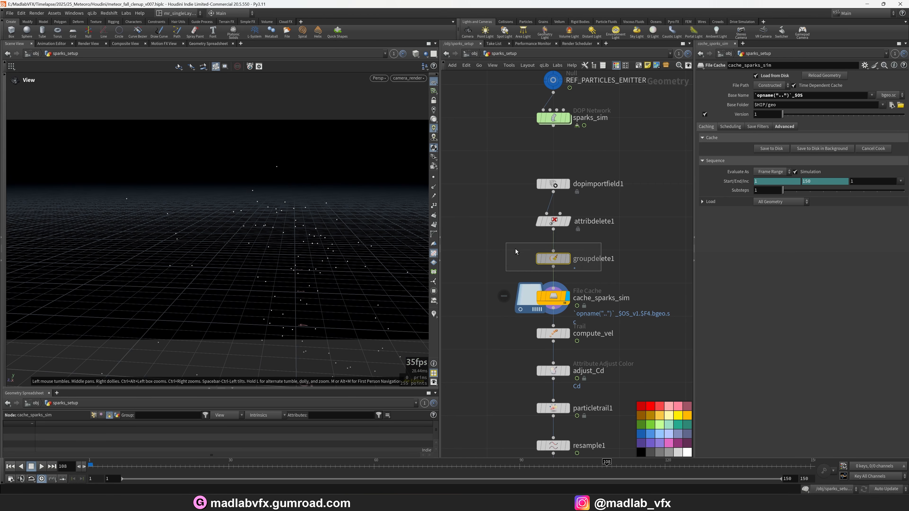
- Check the group deletion settings of groupdelete1 above the cache and reselect cache_sparks_sim
drag(611, 236, 600, 236)
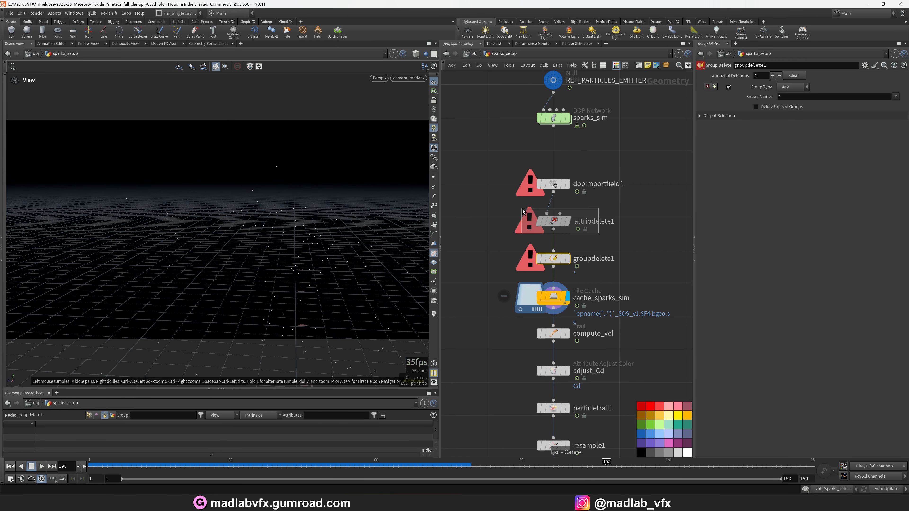
drag(523, 212, 523, 211)
drag(512, 246, 611, 273)
click(558, 296)
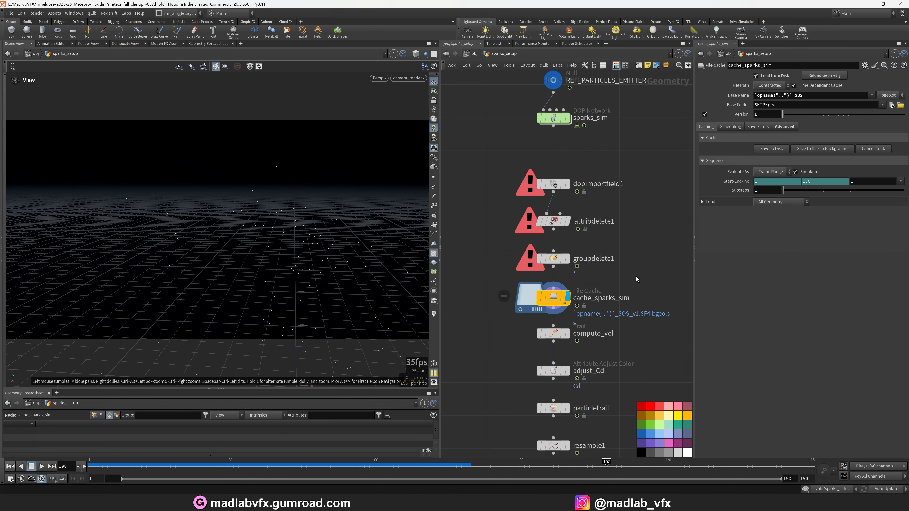
- Display compute_vel, review its Compute Velocity settings and scrub to frame 32
middle_drag(639, 317, 627, 243)
click(541, 260)
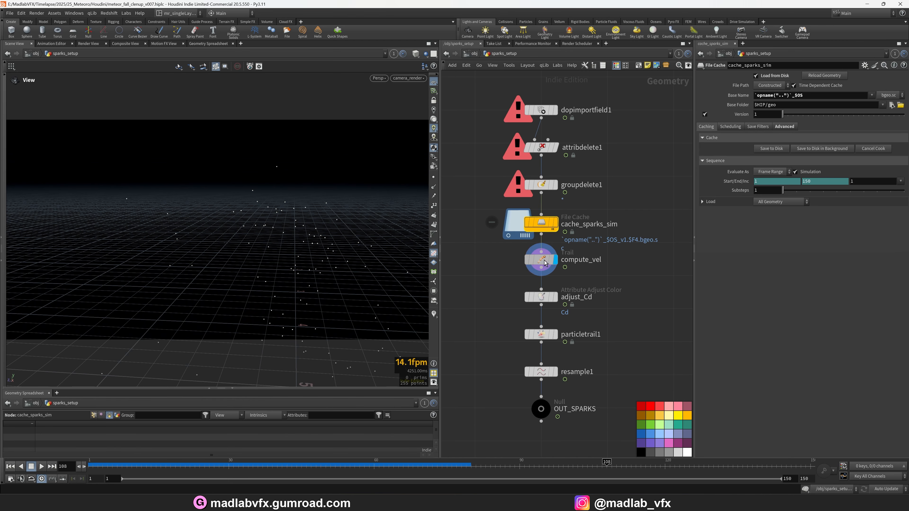
drag(115, 471, 239, 470)
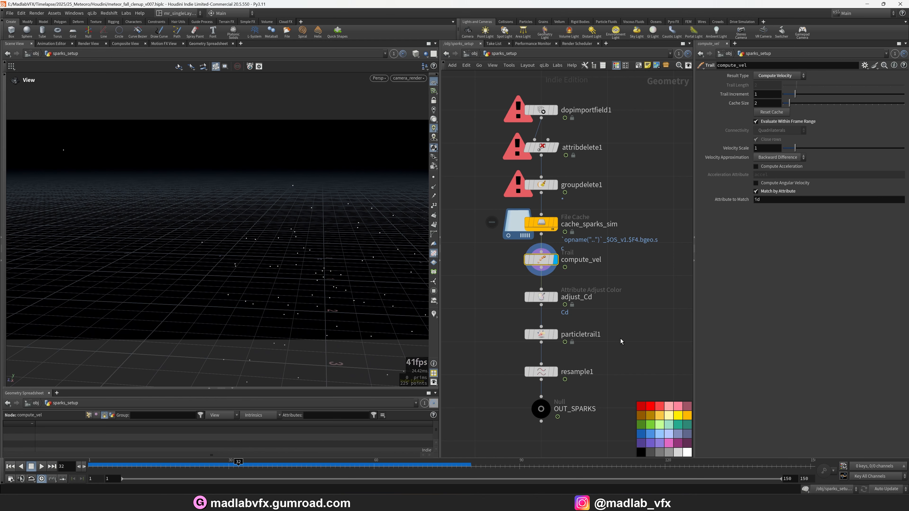
- Display adjust_Cd, review its random color ramp and scrub the colored spark particles to frame 38
click(556, 298)
click(541, 299)
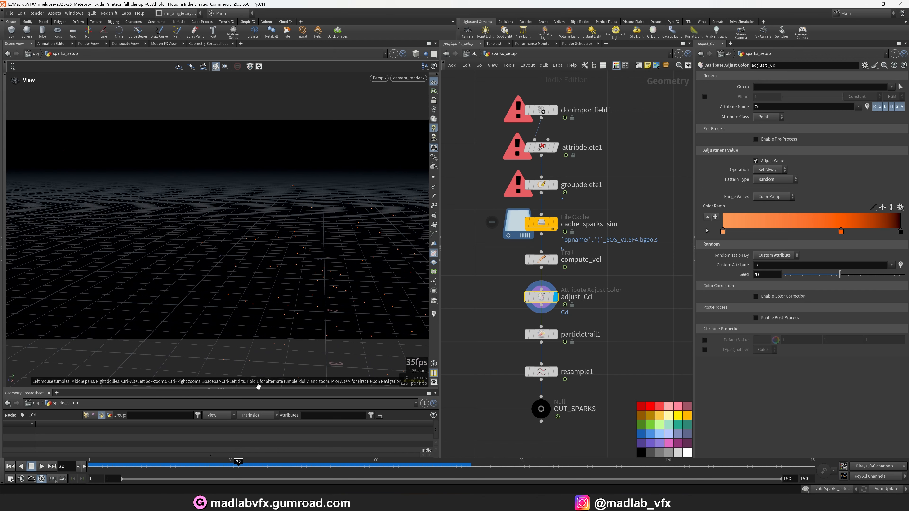
click(173, 469)
drag(174, 469, 267, 469)
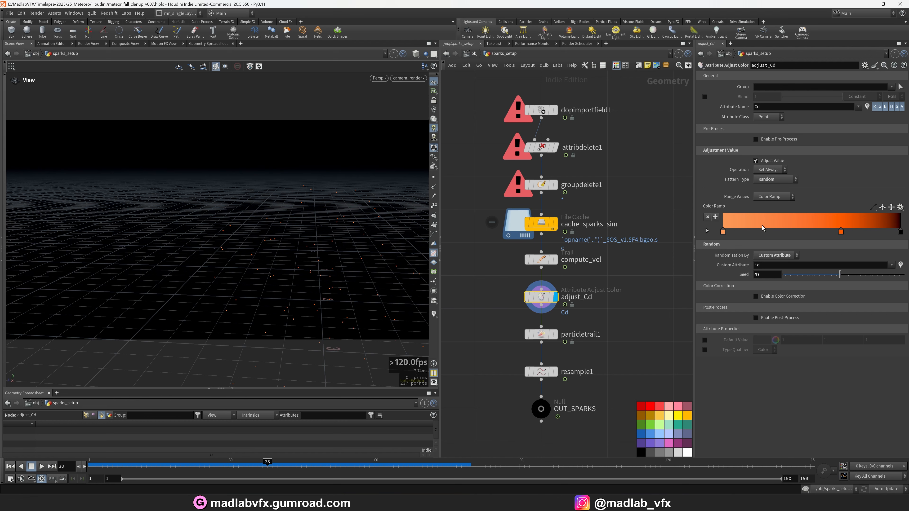
- Display particletrail1, review its trail shape settings and play the spark trails from the start
click(556, 335)
click(541, 334)
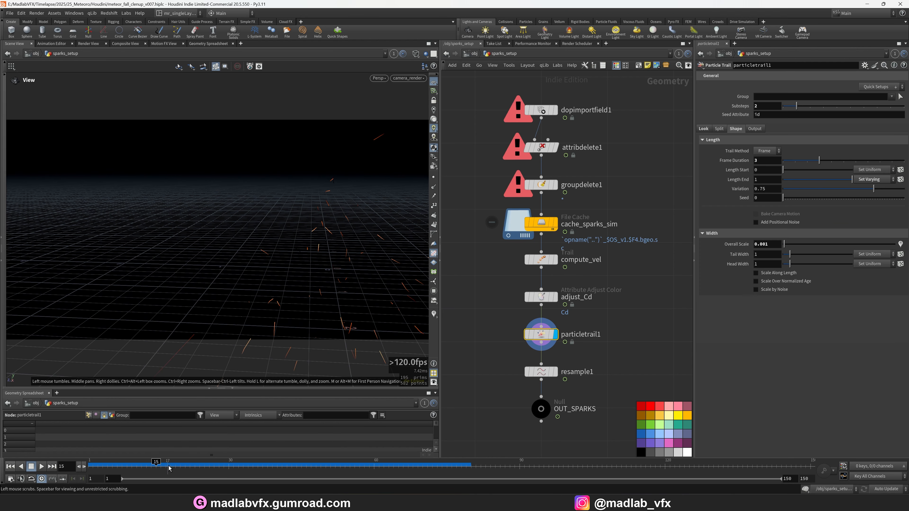
drag(109, 466, 91, 465)
click(42, 466)
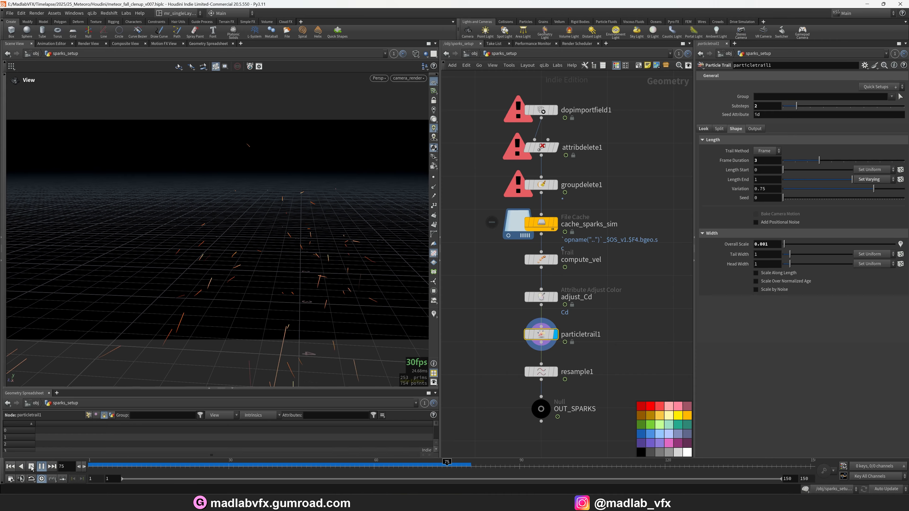
click(31, 467)
- Display resample1, inspect the points along its trails from a free view and switch back to camera_render
click(558, 357)
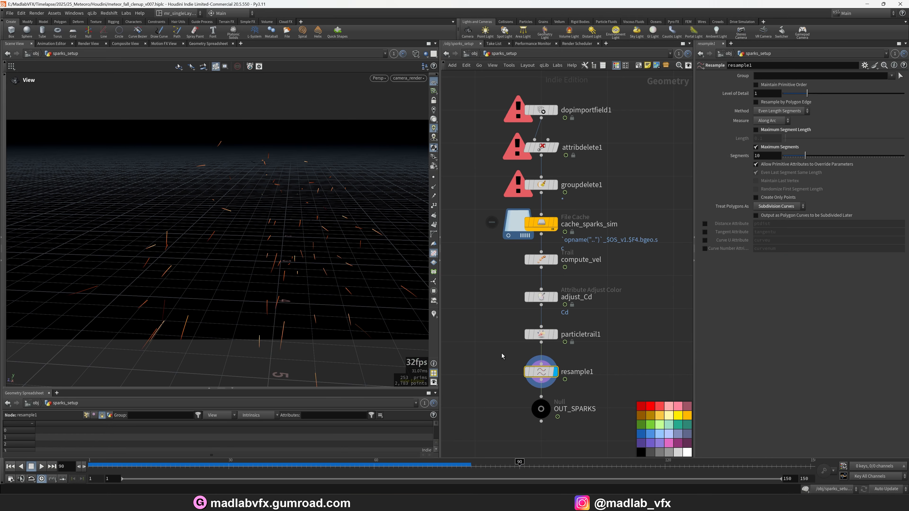
key(shift+w)
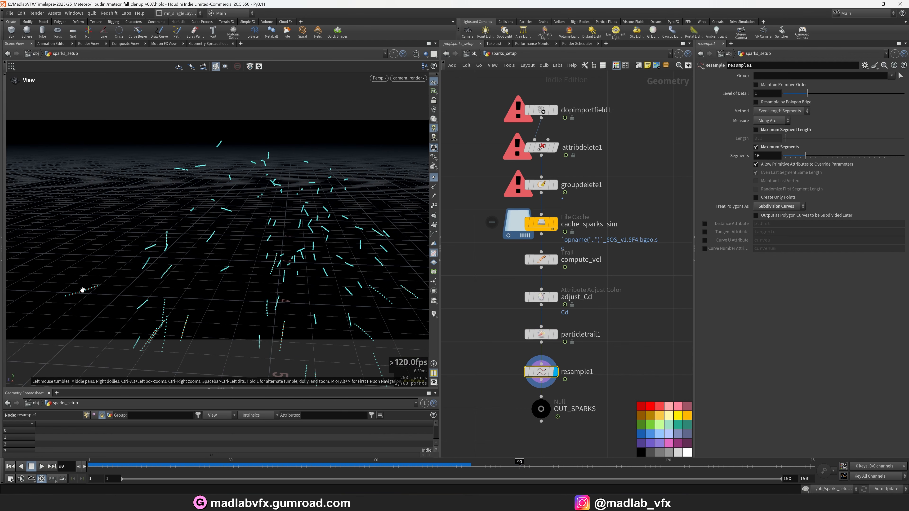
middle_drag(140, 267, 374, 166)
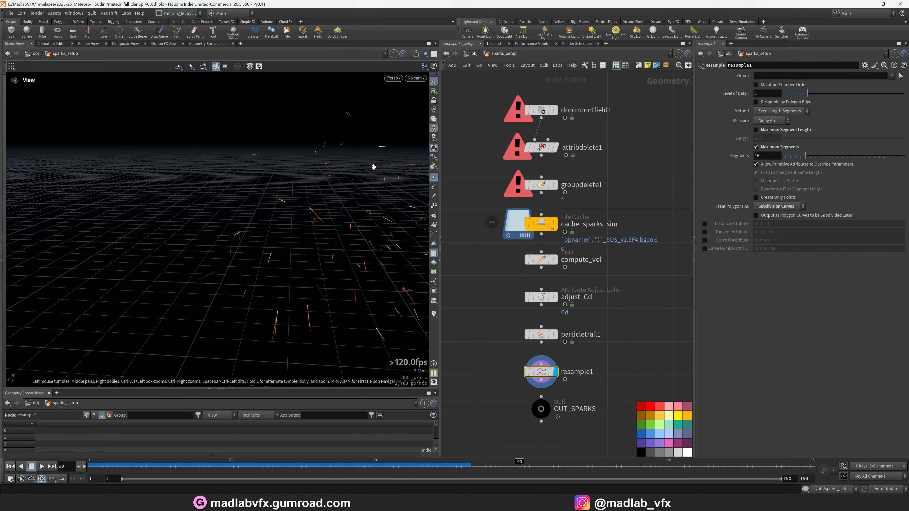
click(418, 78)
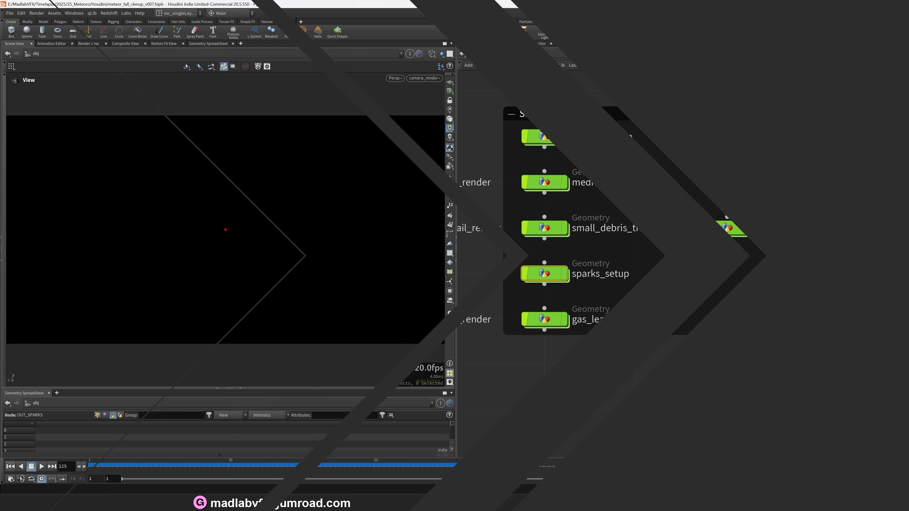
- Open the gas_leak_edges_setup network and view the cached gas volume through the render camera at frame 18
mouse_move(560, 322)
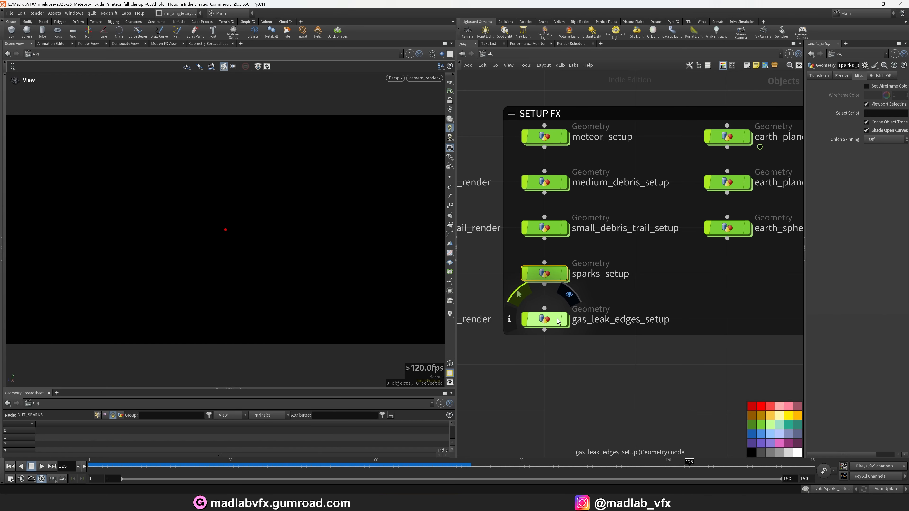
scroll(519, 370, down, 3)
middle_drag(519, 370, 563, 367)
double_click(586, 335)
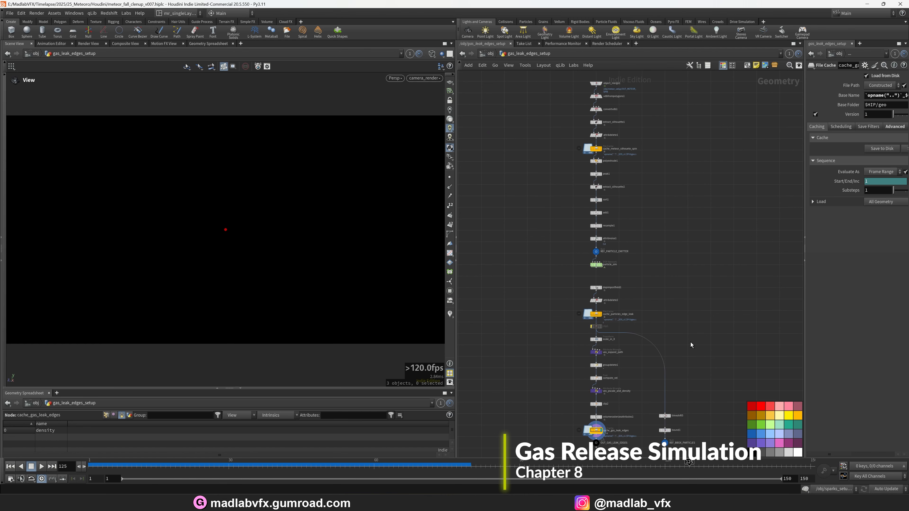
middle_drag(690, 344, 685, 293)
click(131, 466)
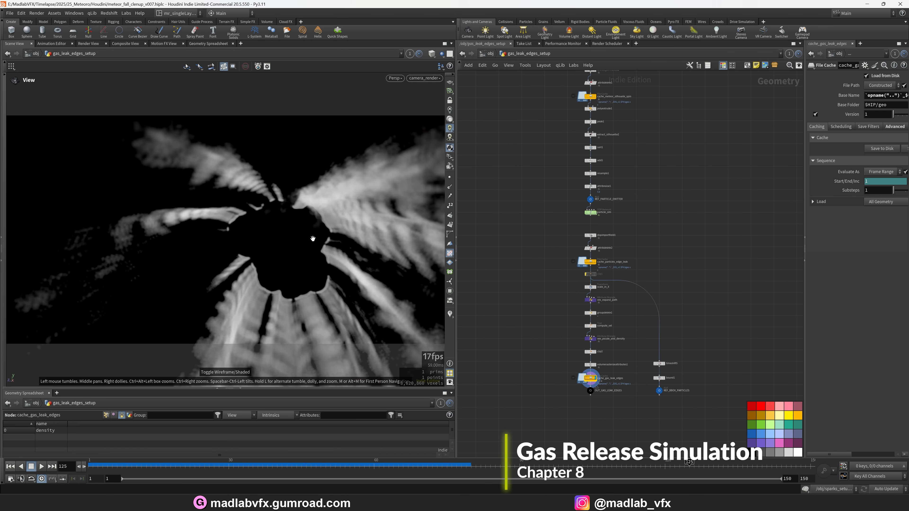
click(173, 465)
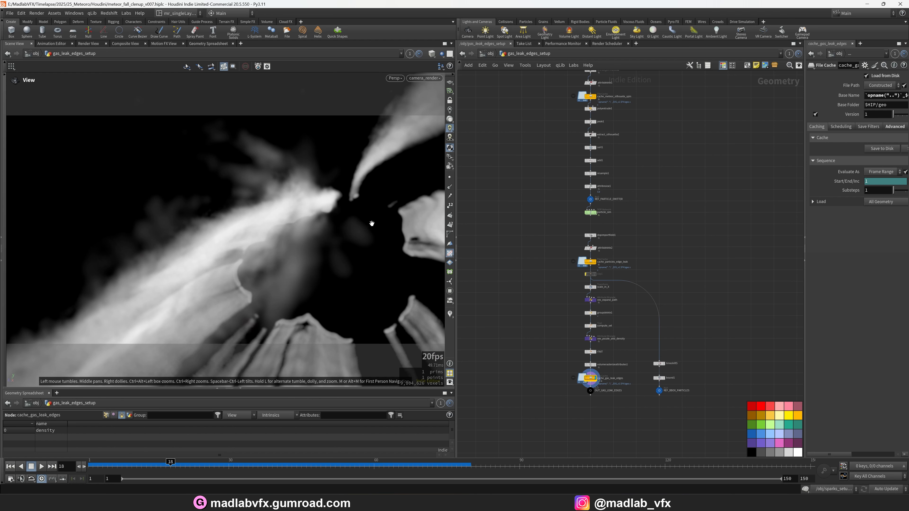
- Examine the cached gas streams from other angles and locate object_merge1 at the start of the node chain
key(g)
drag(294, 244, 242, 269)
scroll(617, 220, down, 1)
middle_drag(638, 161, 637, 314)
scroll(604, 218, up, 6)
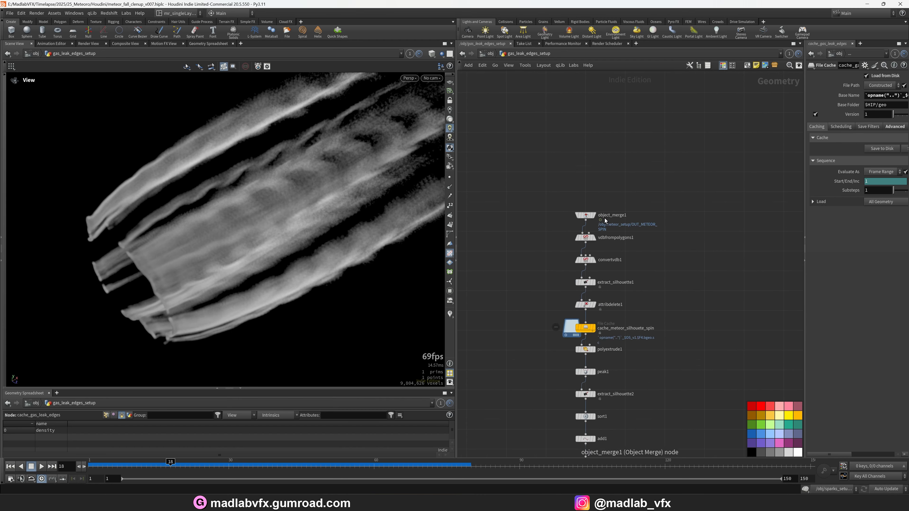
mouse_move(229, 187)
mouse_down()
mouse_move(264, 157)
mouse_move(236, 186)
mouse_up()
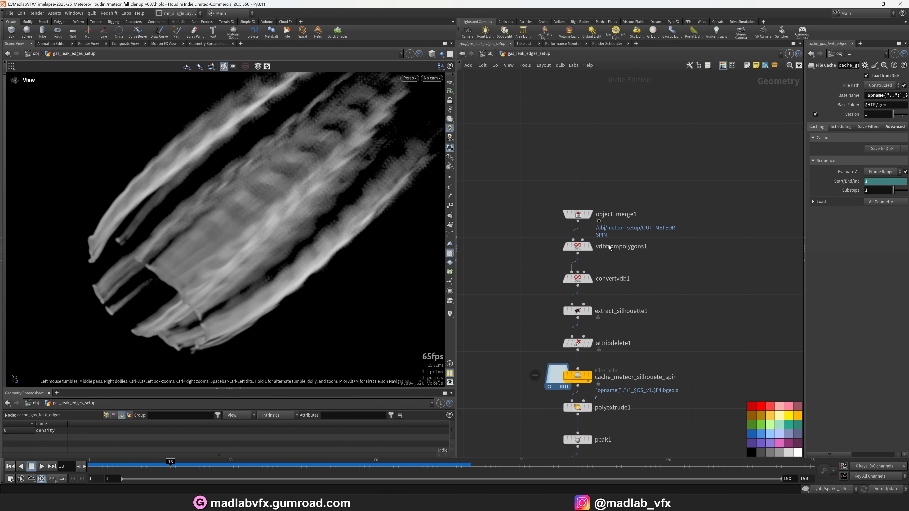
- Display object_merge1, frame the imported meteor mesh, turn on the reference grid and inspect the mesh from other angles
scroll(606, 189, up, 2)
click(586, 177)
key(g)
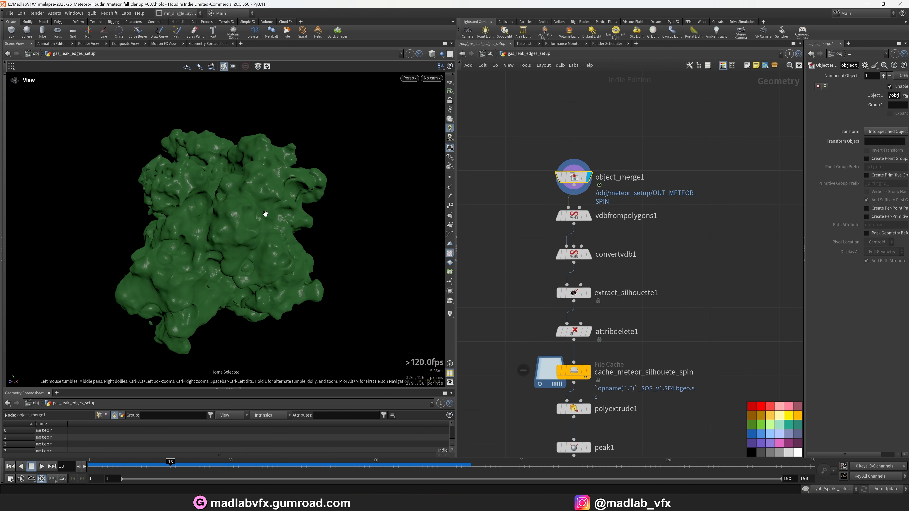
drag(310, 212, 208, 235)
click(449, 82)
drag(365, 144, 324, 200)
- Display vdbfrompolygons1 with a wider parameter area, and inspect the rebuilt mesh of convertvdb1 in wireframe
click(589, 216)
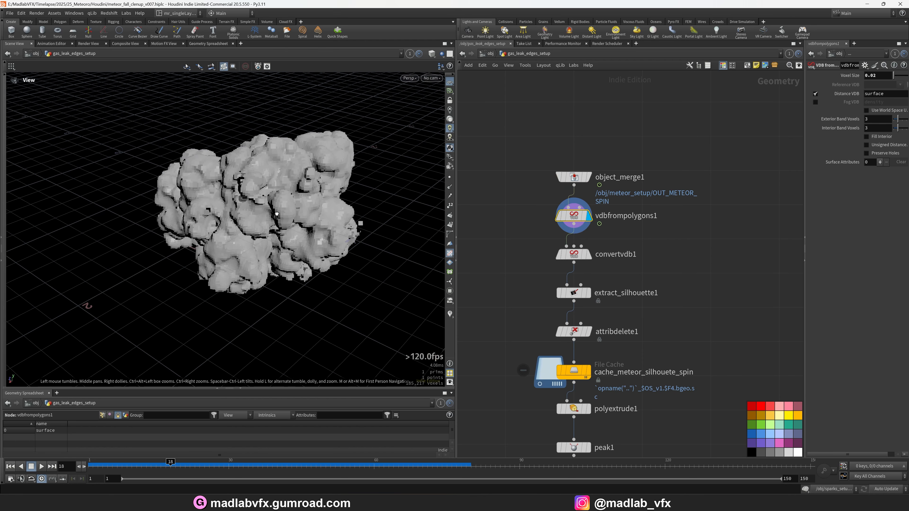
drag(807, 277, 685, 277)
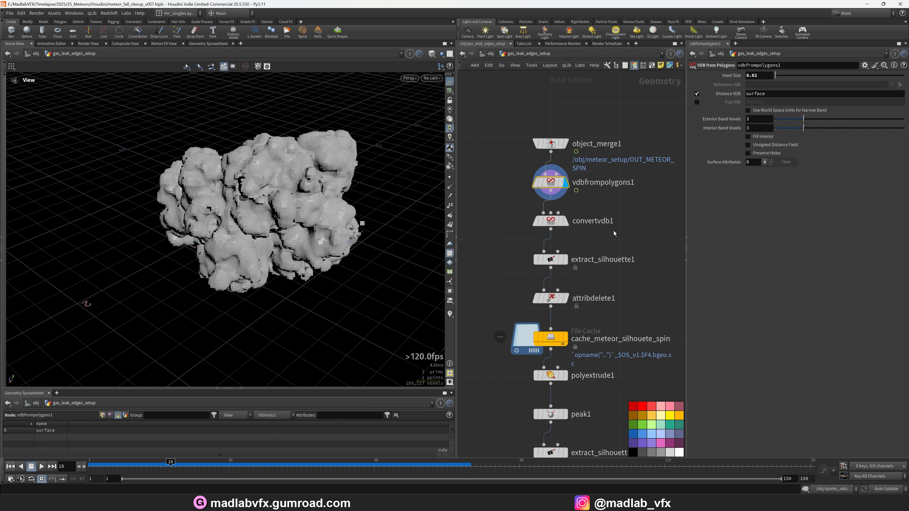
click(567, 225)
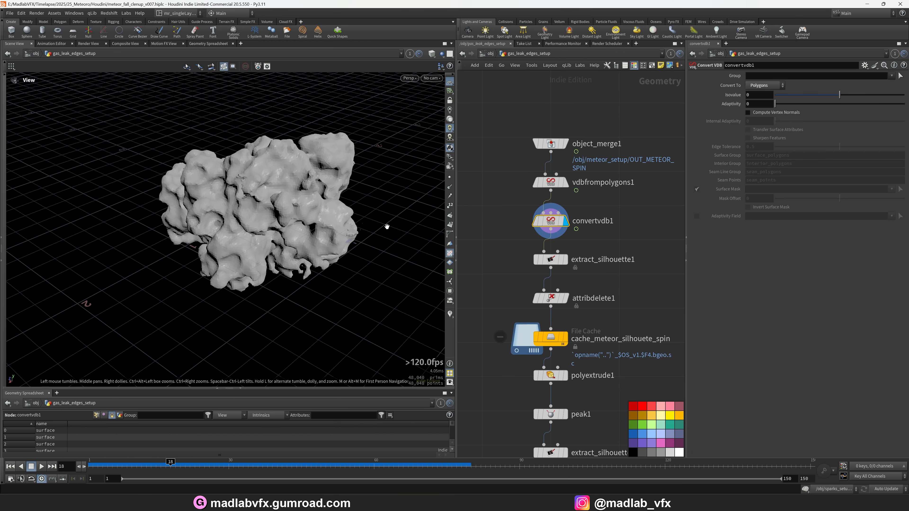
key(shift+w)
key(shift+w)
mouse_move(247, 197)
mouse_down()
mouse_move(230, 196)
mouse_move(335, 204)
mouse_move(269, 219)
mouse_move(275, 214)
mouse_up()
scroll(334, 204, up, 3)
key(shift+w)
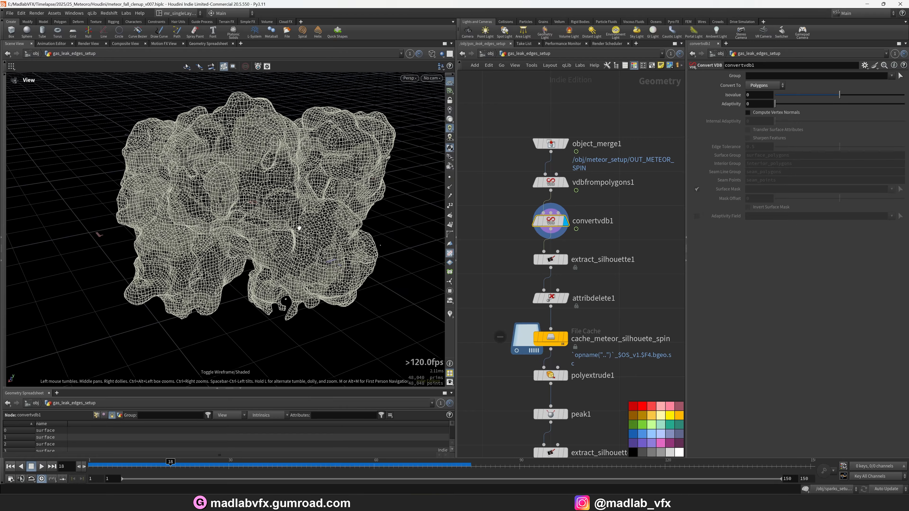
- Display extract_silhouette1 and inspect the meteor outline from a frontal angle
click(550, 259)
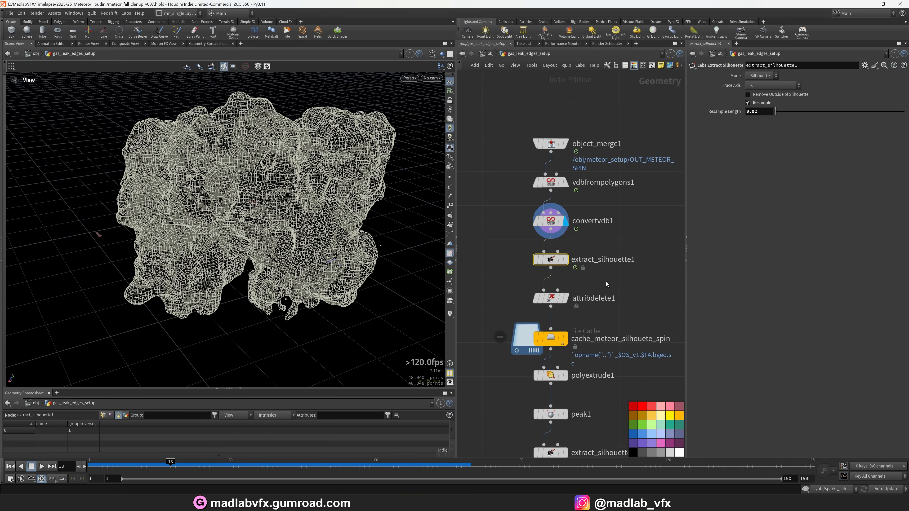
click(564, 259)
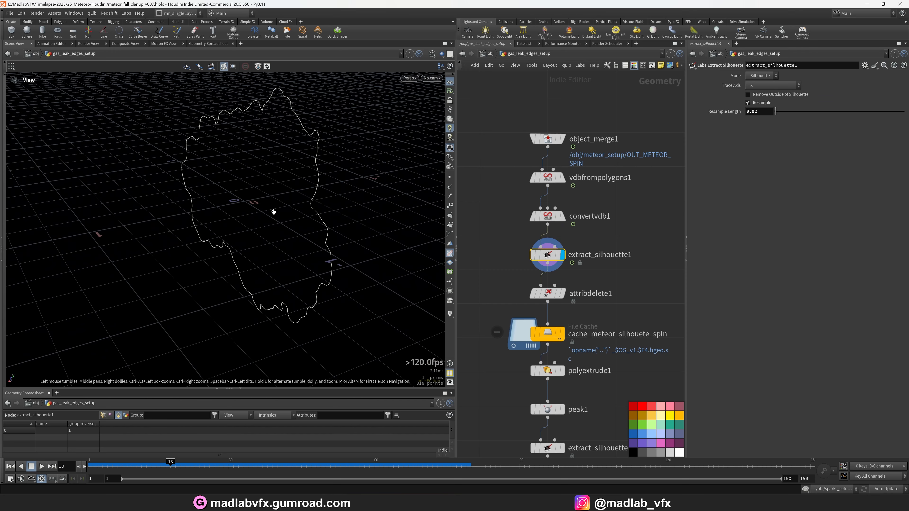
drag(274, 212, 267, 141)
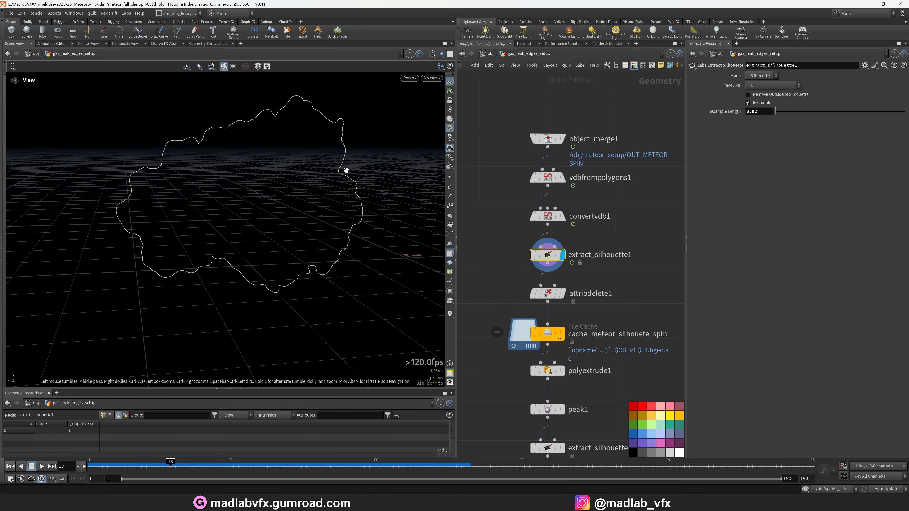
- Display attribdelete1 and cache_meteor_silhouete_spin, and play the cached silhouette animation from frame 1
click(563, 293)
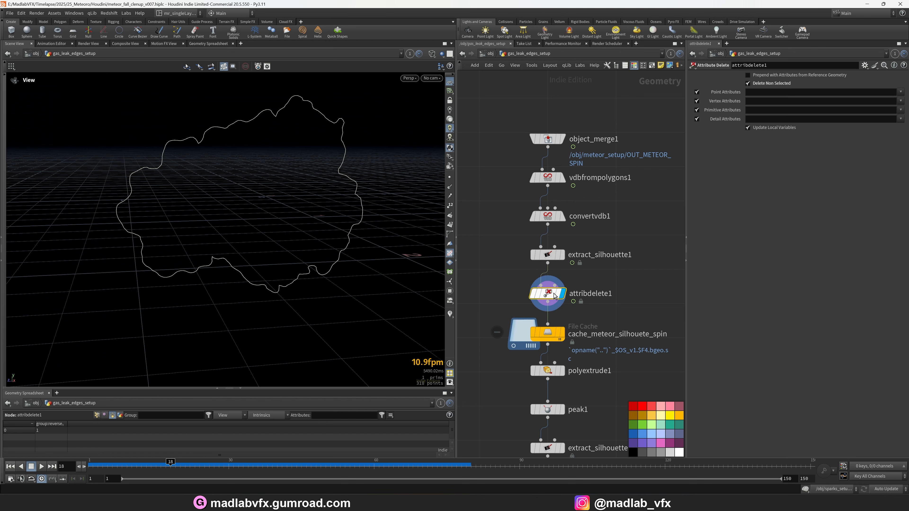
middle_drag(629, 326, 631, 297)
click(565, 302)
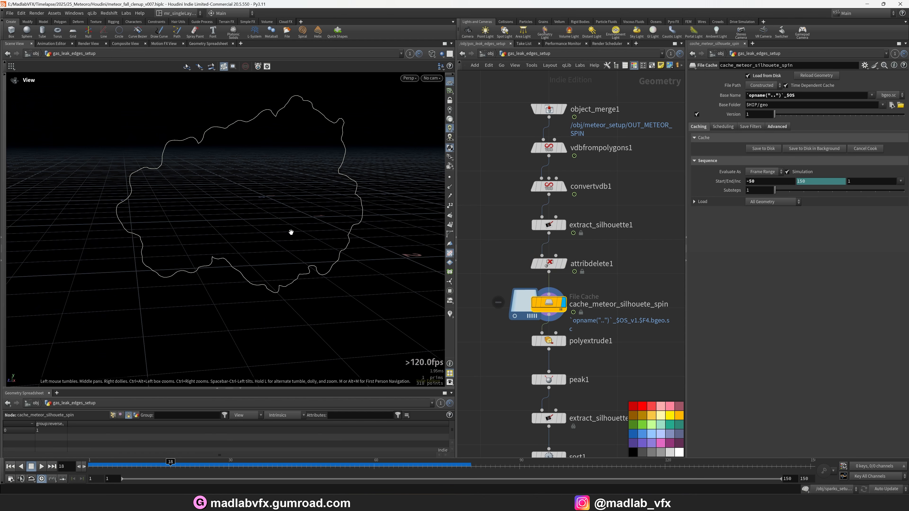
drag(290, 230, 233, 244)
drag(137, 472, 49, 466)
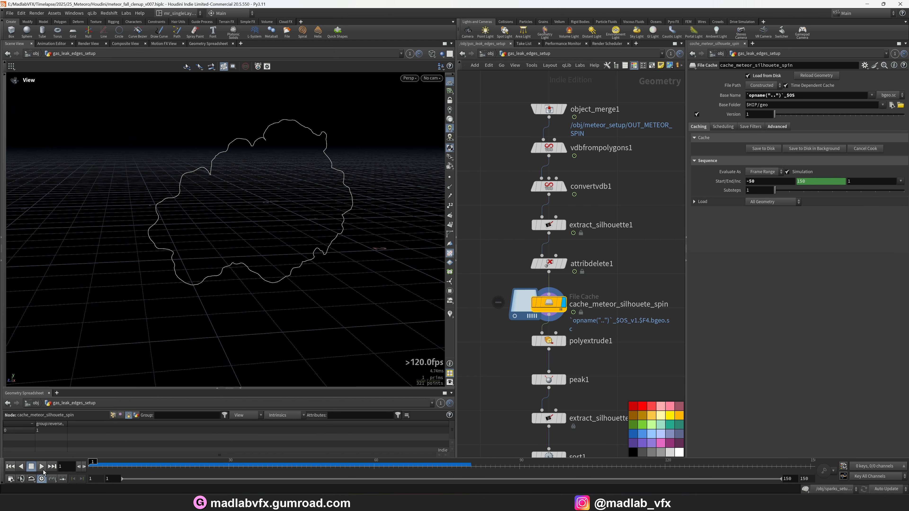
click(42, 469)
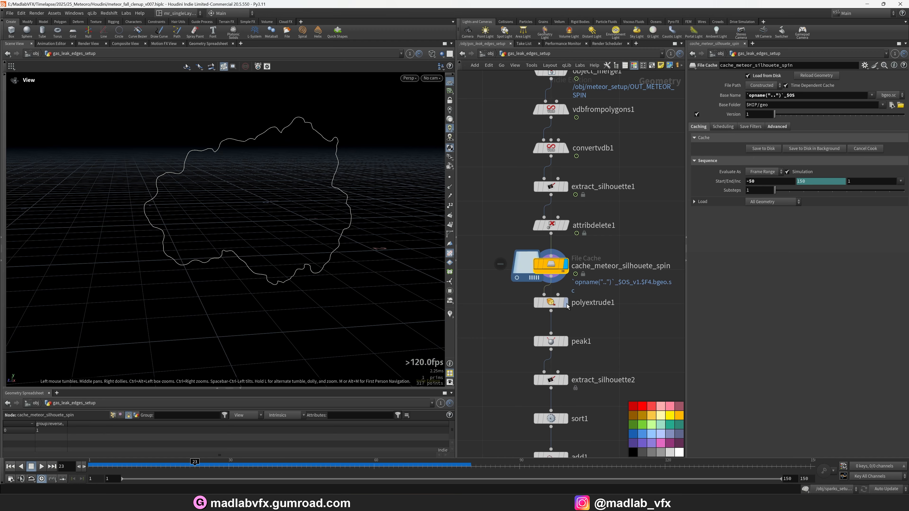
- Display polyextrude1, review its extrusion settings and view the extruded silhouette shaded from an angle
click(565, 303)
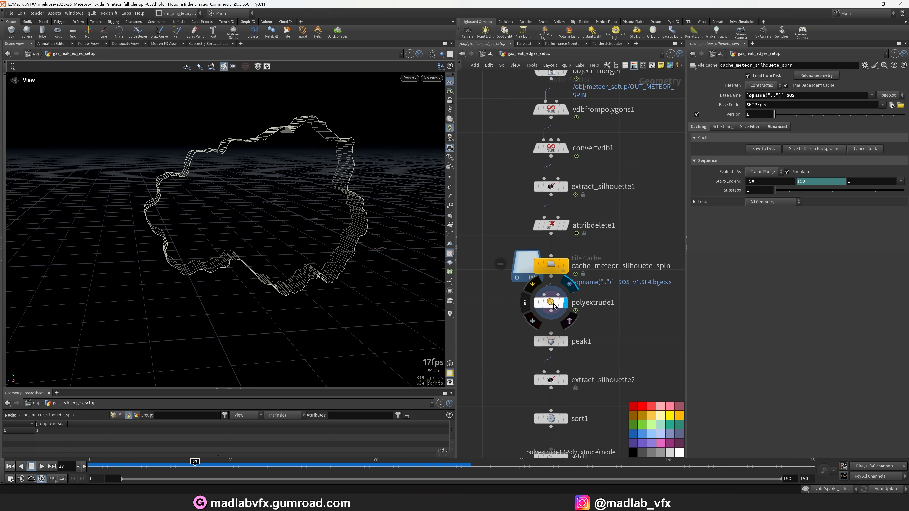
click(554, 306)
mouse_move(304, 199)
mouse_down()
mouse_move(337, 203)
mouse_move(344, 222)
mouse_move(389, 203)
mouse_move(410, 206)
mouse_move(304, 209)
mouse_move(278, 252)
mouse_move(213, 257)
mouse_up()
key(shift+w)
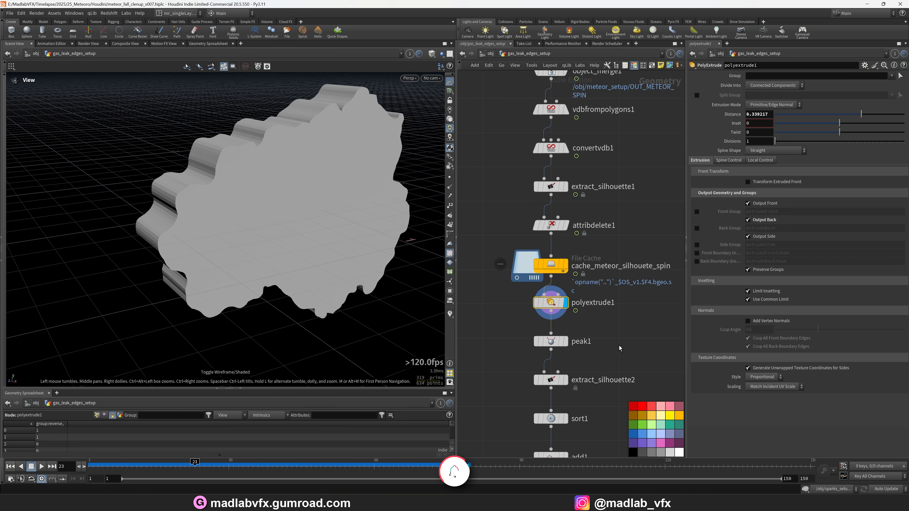
- Display peak1, check its distance setting and view the expanded silhouette in wireframe
click(580, 345)
click(566, 341)
key(shift+w)
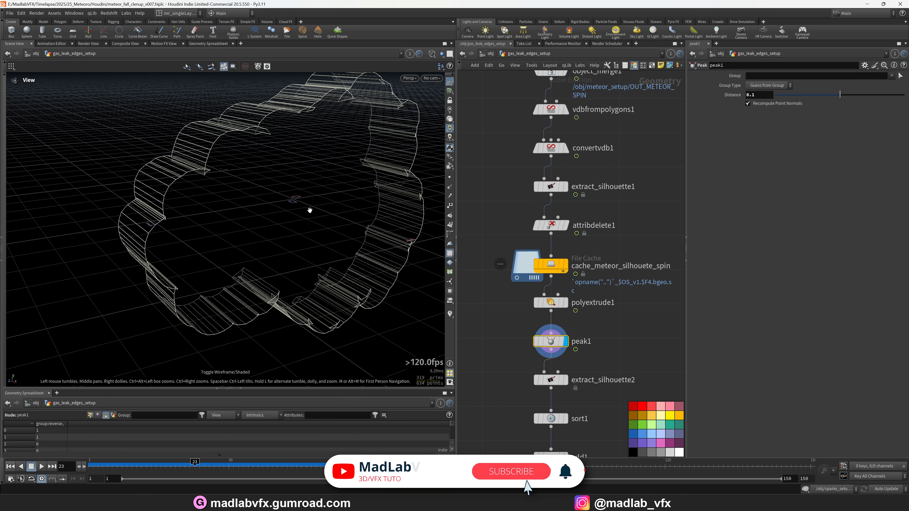
drag(309, 210, 251, 215)
- Display extract_silhouette2, inspect the smoothed outline and review the silhouette nodes before it in the chain
click(550, 380)
click(565, 380)
middle_drag(601, 379, 602, 341)
drag(314, 225, 359, 237)
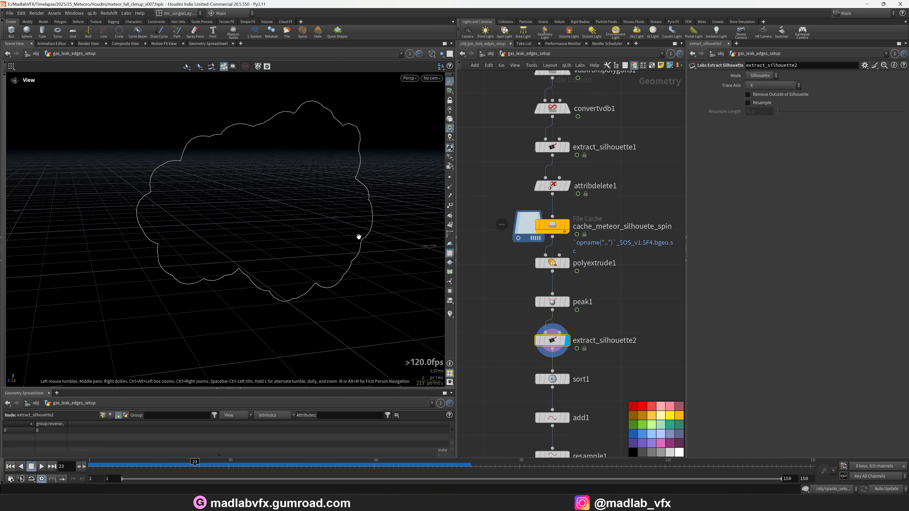
scroll(560, 136, down, 1)
middle_drag(560, 136, 560, 215)
mouse_move(562, 228)
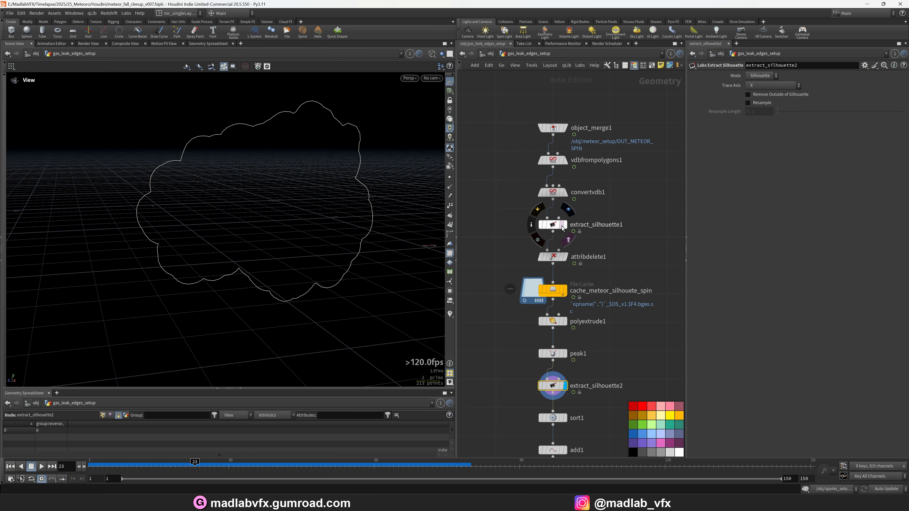
click(563, 294)
click(723, 197)
scroll(577, 317, up, 5)
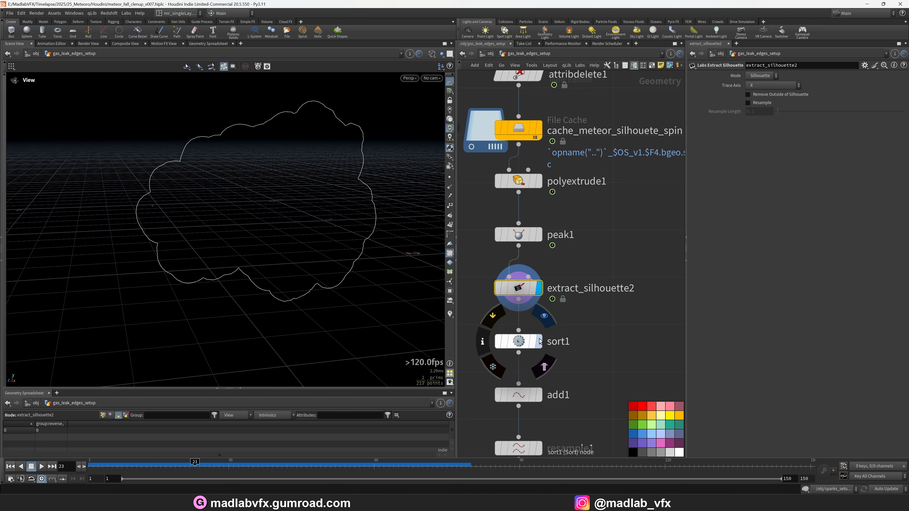
- Display sort1 and review its vertex-order point sorting on the outline
click(518, 342)
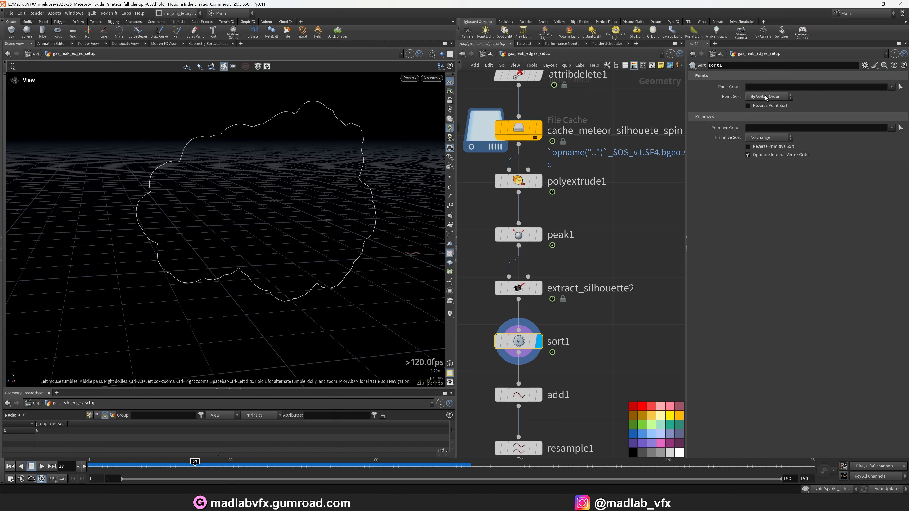
middle_drag(568, 304, 579, 274)
drag(354, 196, 317, 197)
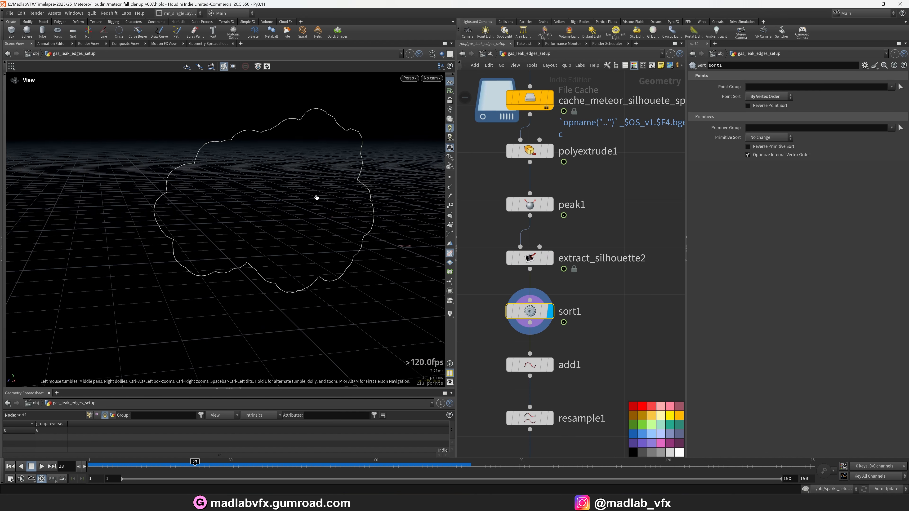
- Display add1 and examine how the outline points are rebuilt into a single curve
middle_drag(628, 354, 631, 322)
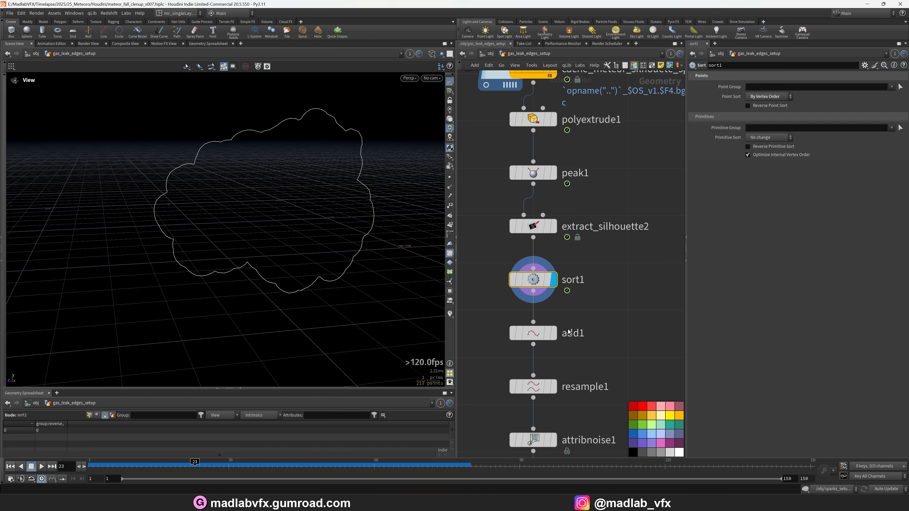
click(539, 336)
drag(231, 207, 209, 199)
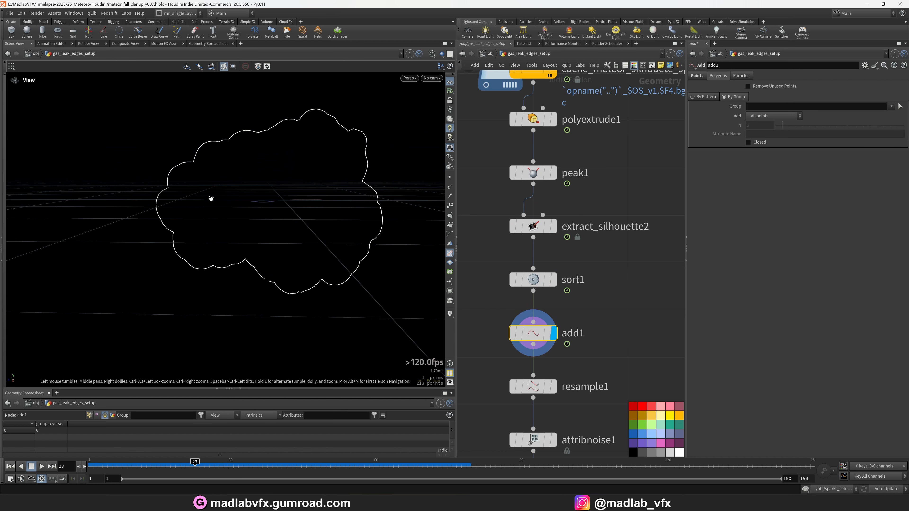
- Display resample1, review its segment length and inspect the resampled outline curve
middle_drag(621, 343, 618, 267)
click(530, 311)
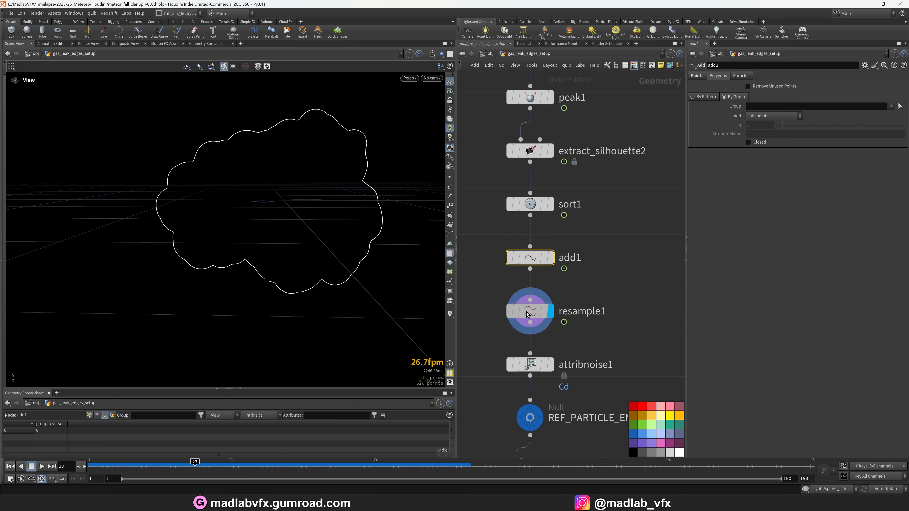
drag(325, 248, 352, 229)
key(w)
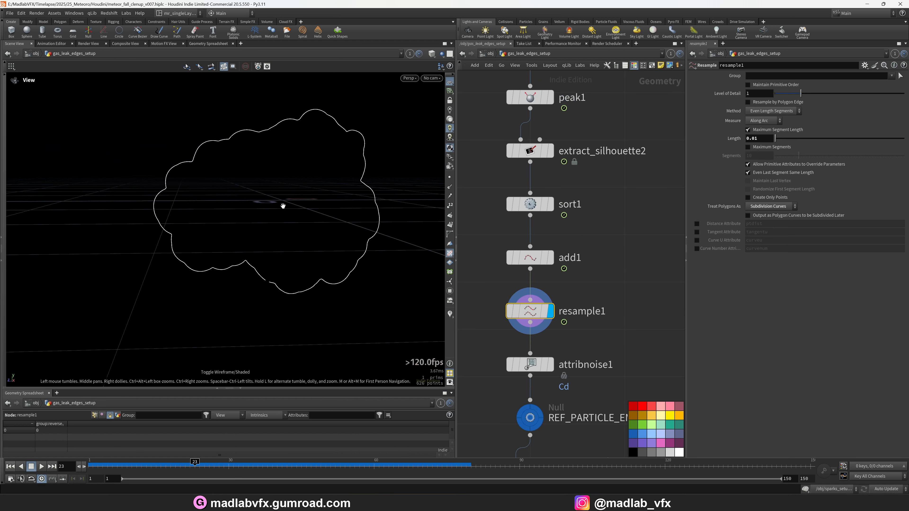
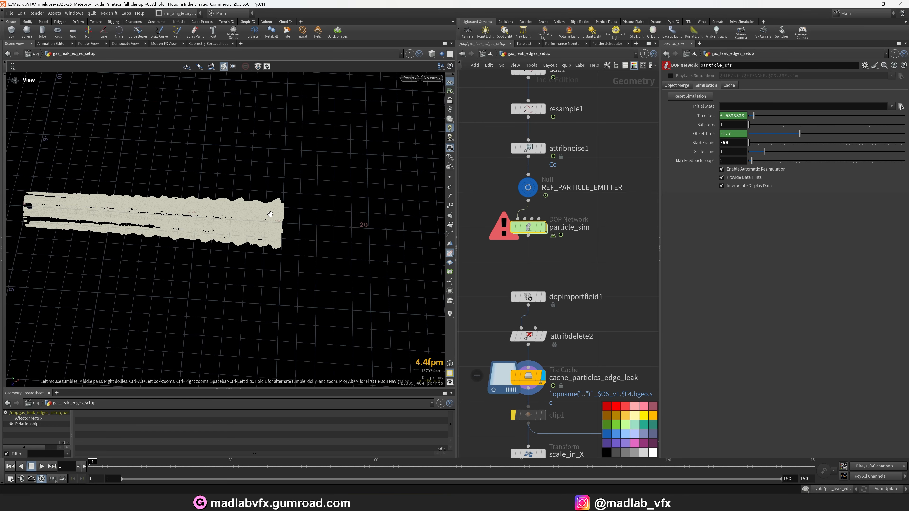
- Switch the viewport shading mode and inspect the cached edge-leak particles up close
key(shift+w)
scroll(292, 219, up, 8)
middle_drag(358, 247, 246, 242)
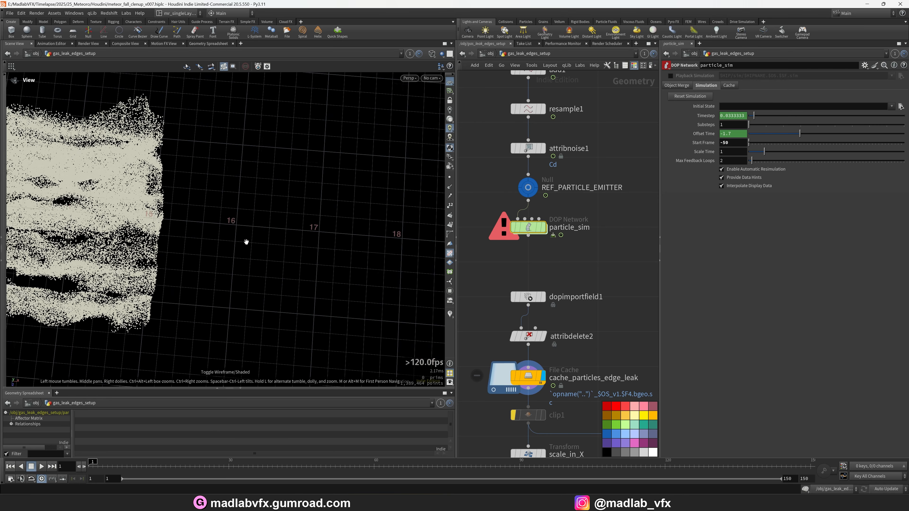
- Display scale_in_X, frame its particles and scrub the timeline to frame 30
scroll(268, 228, down, 6)
middle_drag(587, 358, 591, 234)
click(533, 330)
click(548, 331)
key(space+g)
drag(286, 229, 257, 256)
drag(143, 471, 229, 471)
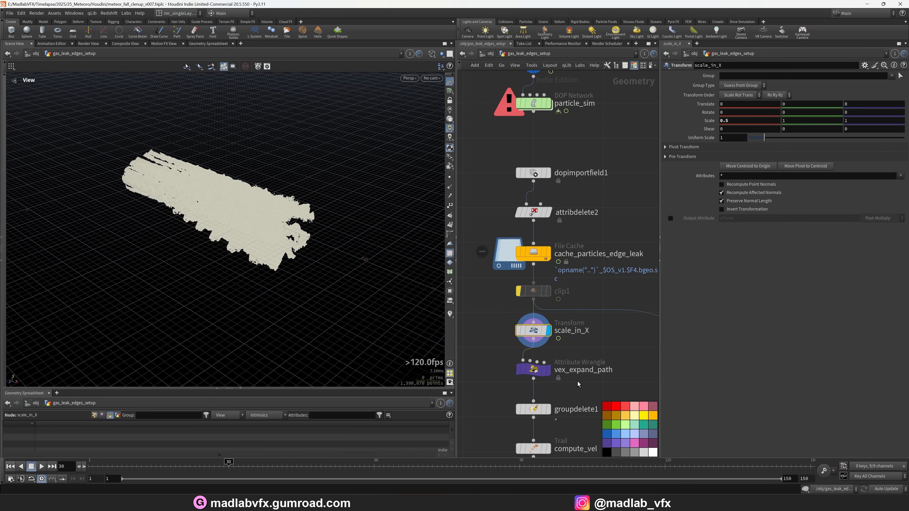
- Display vex_expand_path, review its ramp and VEX code, and view the expanded particles side-on
middle_drag(552, 371, 546, 327)
click(543, 326)
click(533, 326)
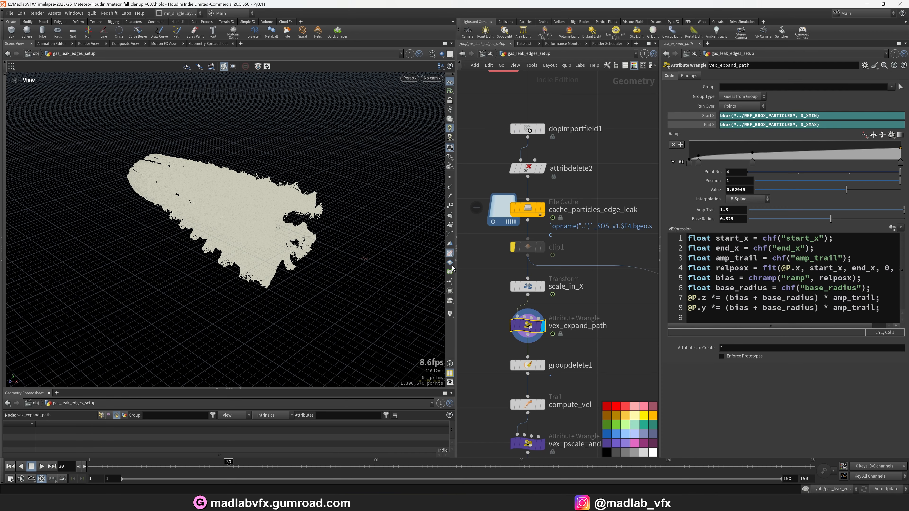
drag(315, 258, 289, 187)
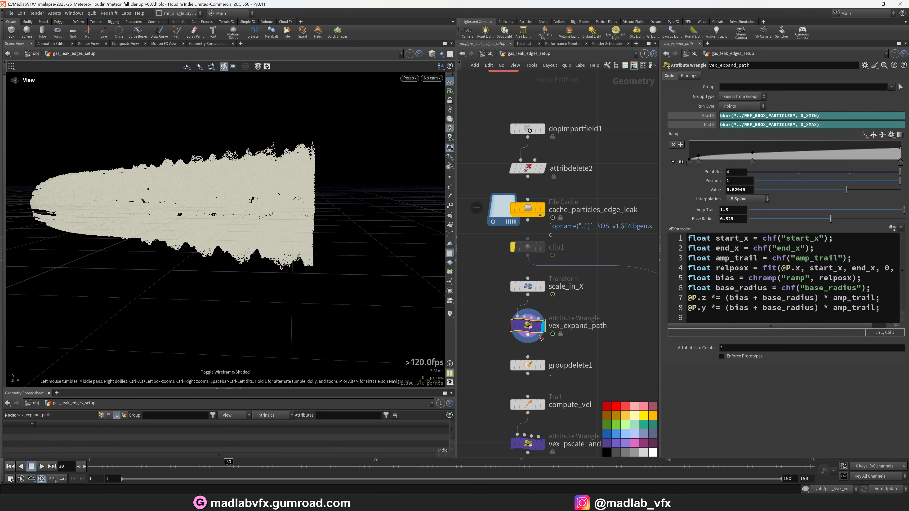
- Bypass and re-enable vex_expand_path to compare the particle shape with and without the expansion
click(513, 326)
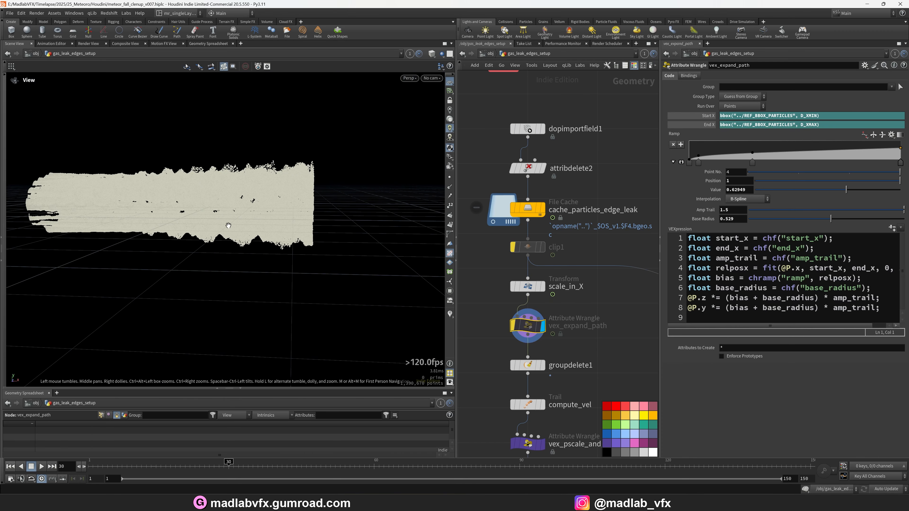
click(512, 327)
drag(304, 202, 199, 220)
- View the expanded particles through camera_render and scrub the timeline to frame 49
click(432, 78)
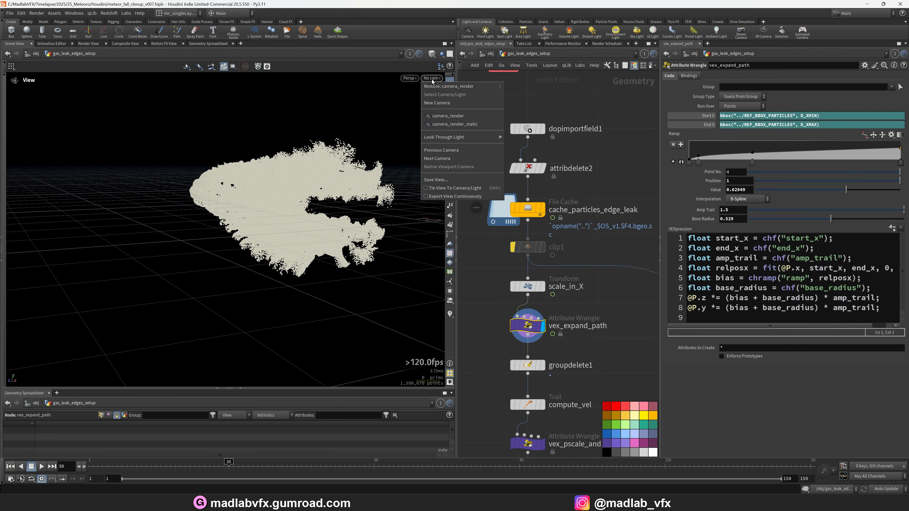
click(447, 122)
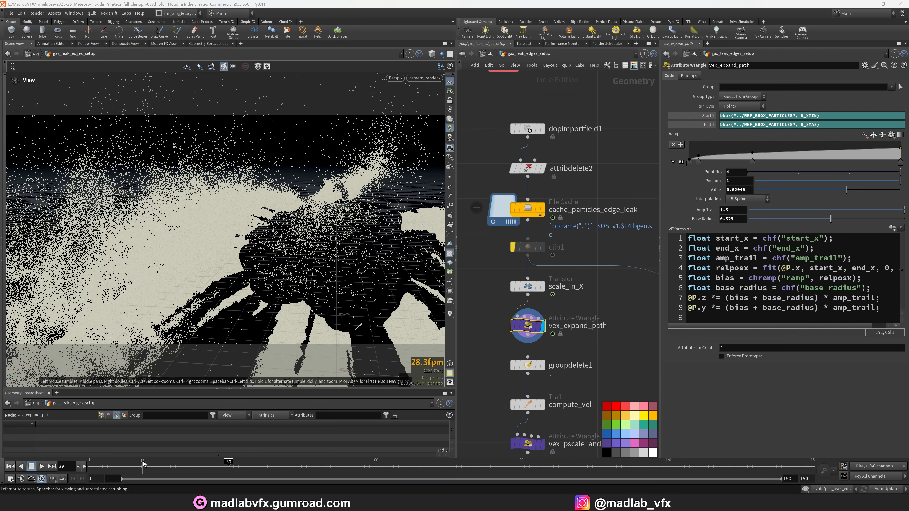
drag(144, 465, 320, 477)
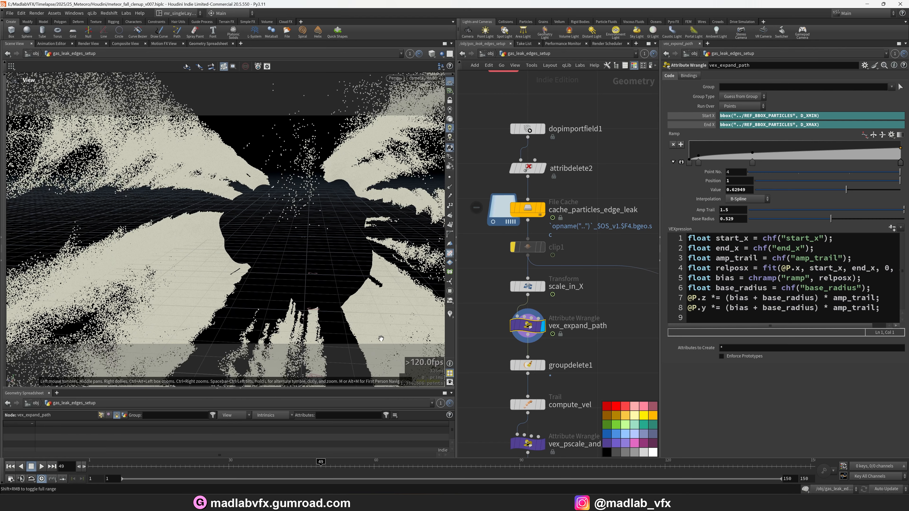
- Review the parameters of groupdelete1 and the velocity settings of compute_vel
middle_drag(599, 368, 593, 270)
click(565, 269)
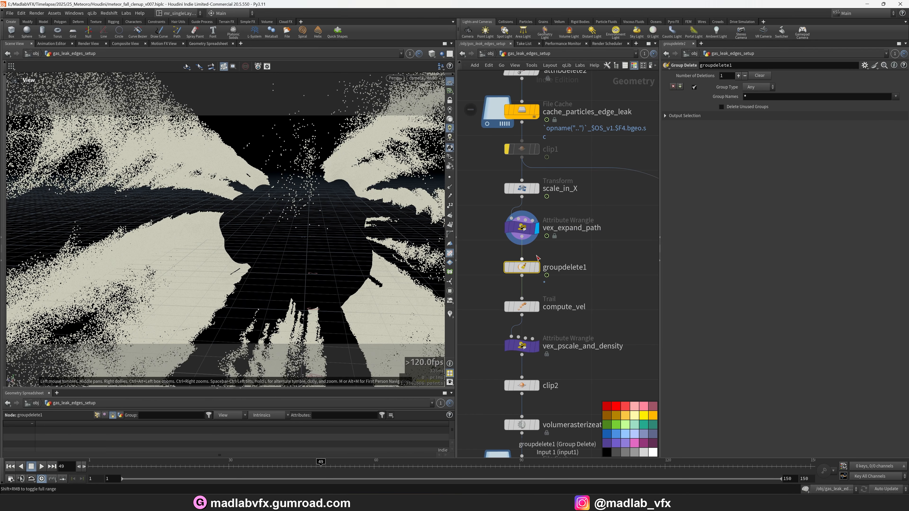
middle_drag(565, 313, 565, 294)
click(567, 285)
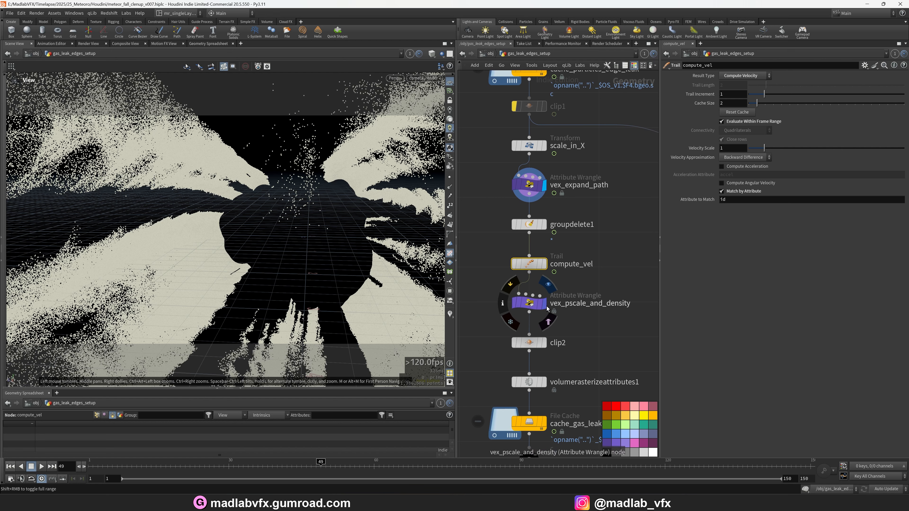
- Display vex_pscale_and_density and review its point scale and density settings
click(596, 295)
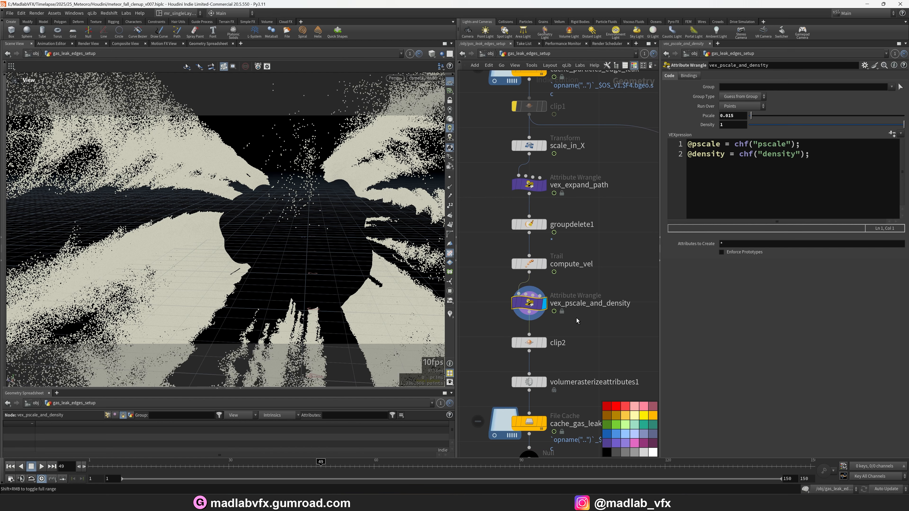
middle_drag(591, 332, 591, 317)
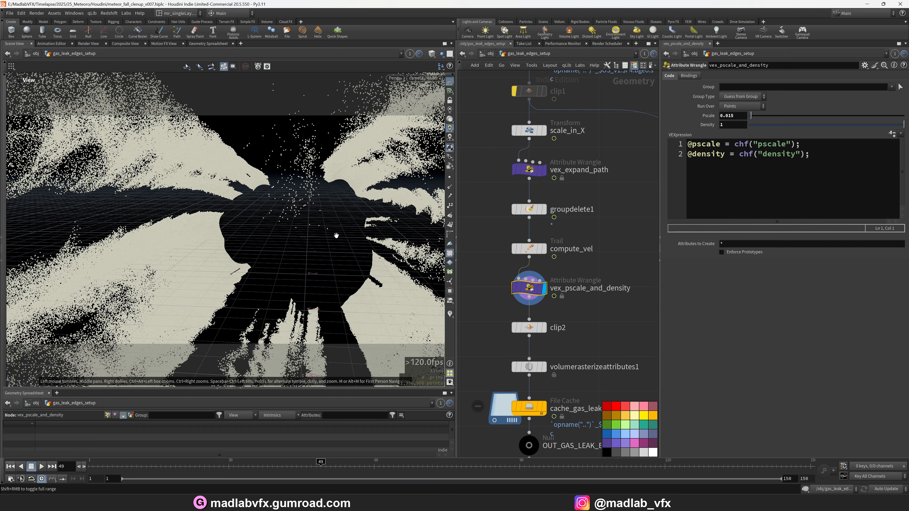
drag(355, 220, 244, 209)
- Display clip2, review its clipping parameters, and view the clipped particles from the side
middle_drag(551, 328, 557, 282)
click(550, 282)
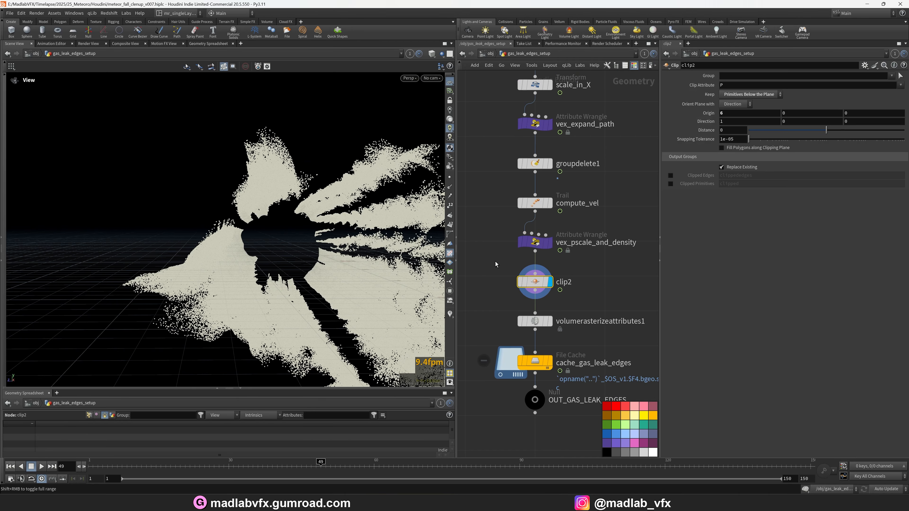
drag(168, 225, 248, 247)
right_drag(249, 247, 234, 258)
middle_drag(234, 258, 299, 266)
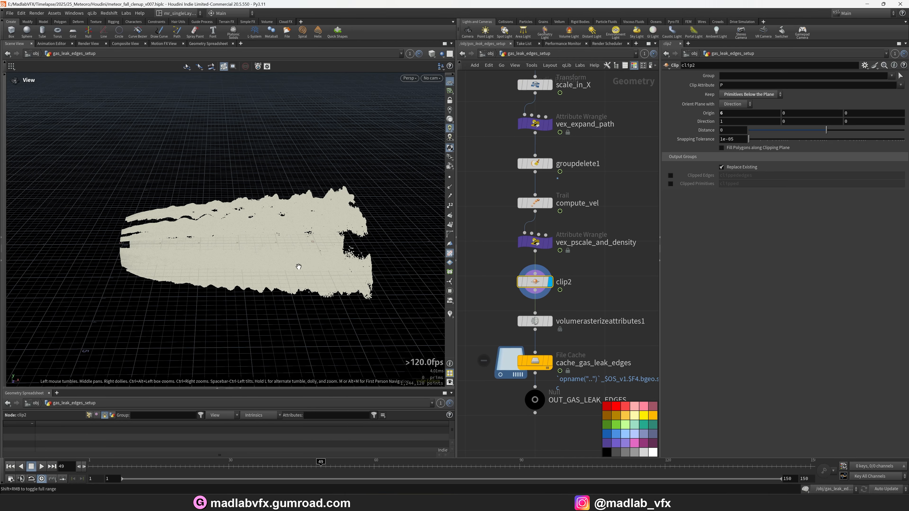
- Bypass and re-enable clip2 to compare the particle trail with and without the clipping
click(520, 281)
click(521, 281)
drag(327, 227, 468, 293)
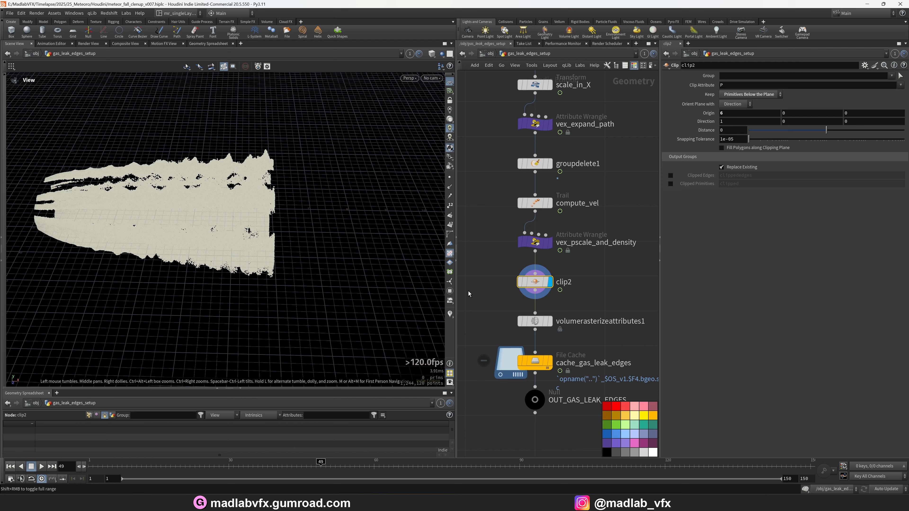
click(519, 282)
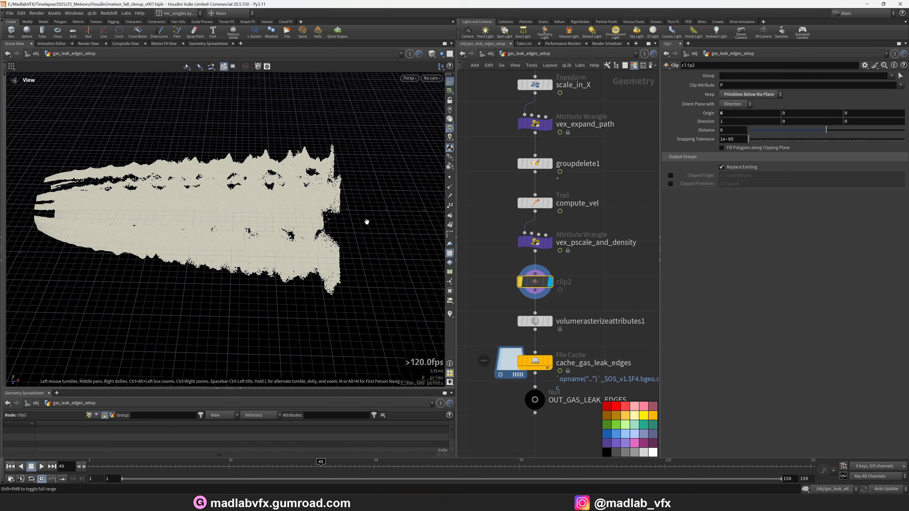
click(523, 290)
drag(298, 227, 250, 225)
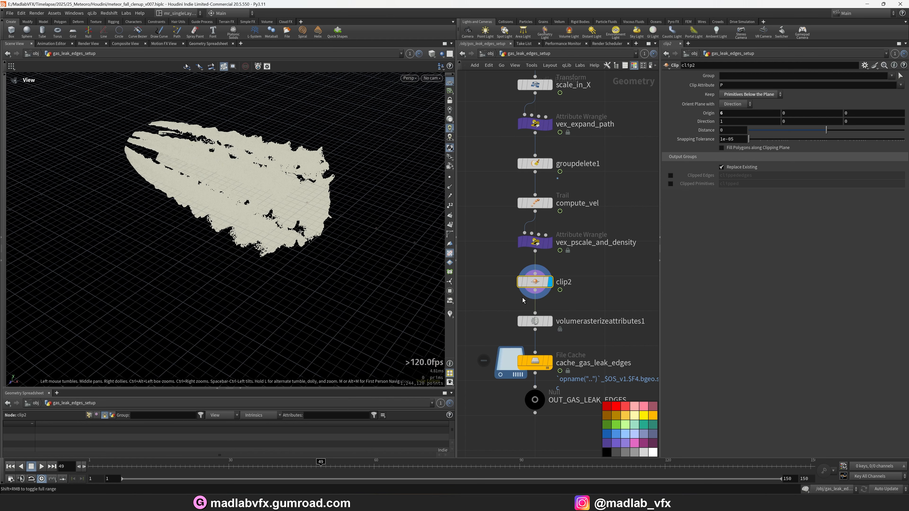
- Display volumerasterizeattributes1 and inspect the rasterized density volume side-on and from the front
middle_drag(572, 337, 546, 307)
scroll(546, 307, up, 2)
click(519, 285)
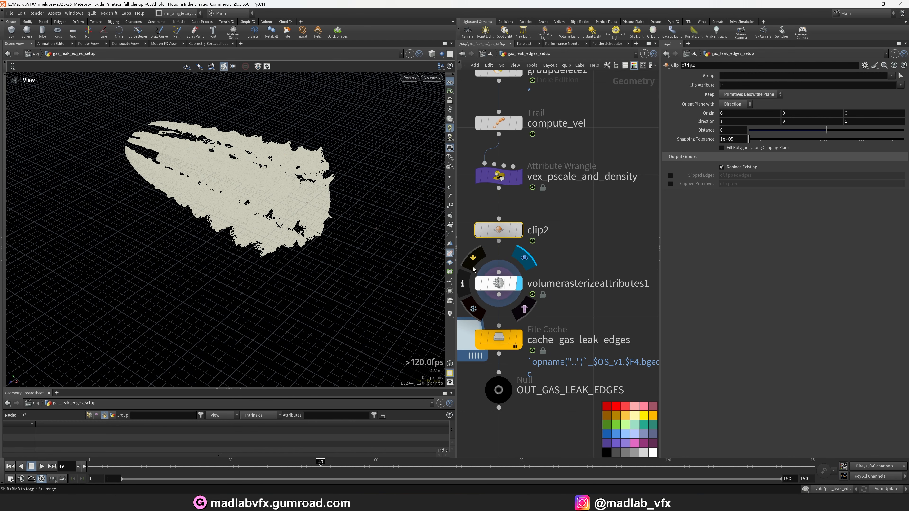
drag(262, 201, 297, 181)
right_drag(297, 181, 347, 189)
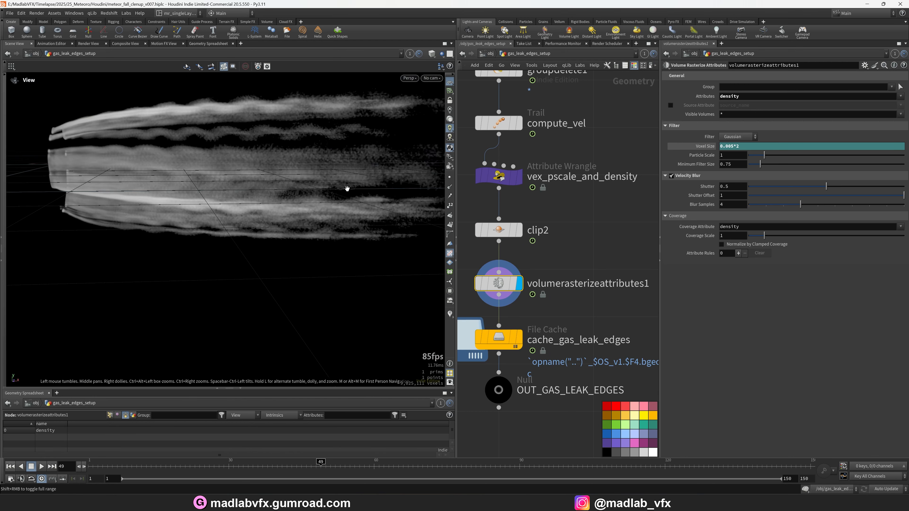
drag(347, 188, 218, 190)
drag(321, 196, 218, 209)
- Display cache_gas_leak_edges and view the cached volume through camera_render
mouse_move(510, 337)
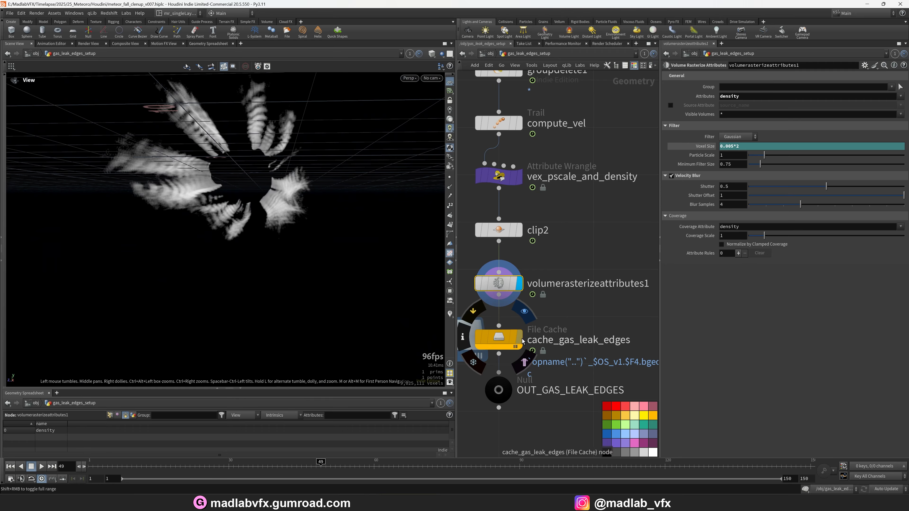
drag(301, 215, 355, 182)
click(431, 78)
click(447, 116)
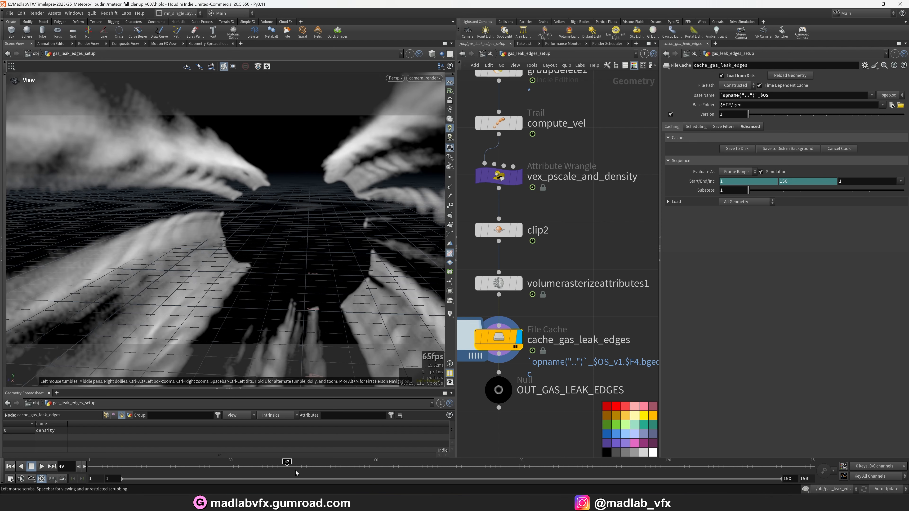
- Scrub the cached volume to frame 102 and display OUT_GAS_LEAK_EDGES without the viewport grid
click(288, 473)
click(482, 475)
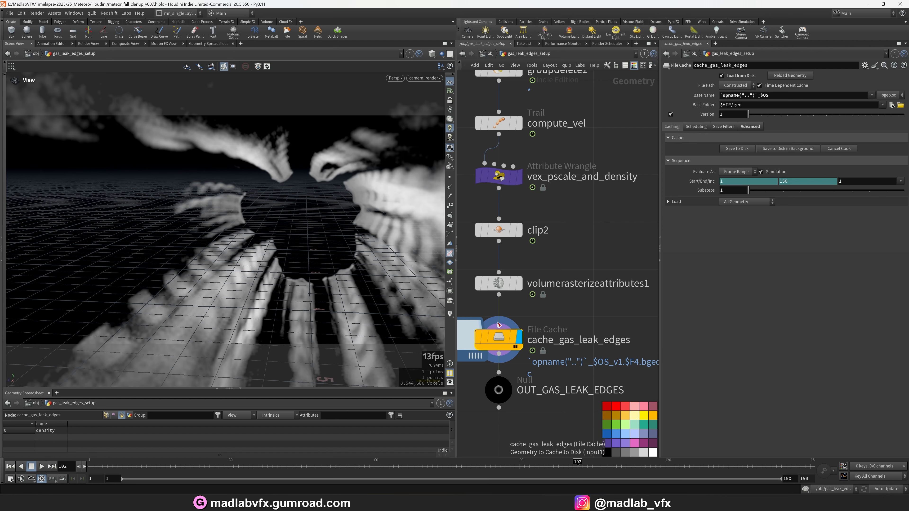
click(450, 83)
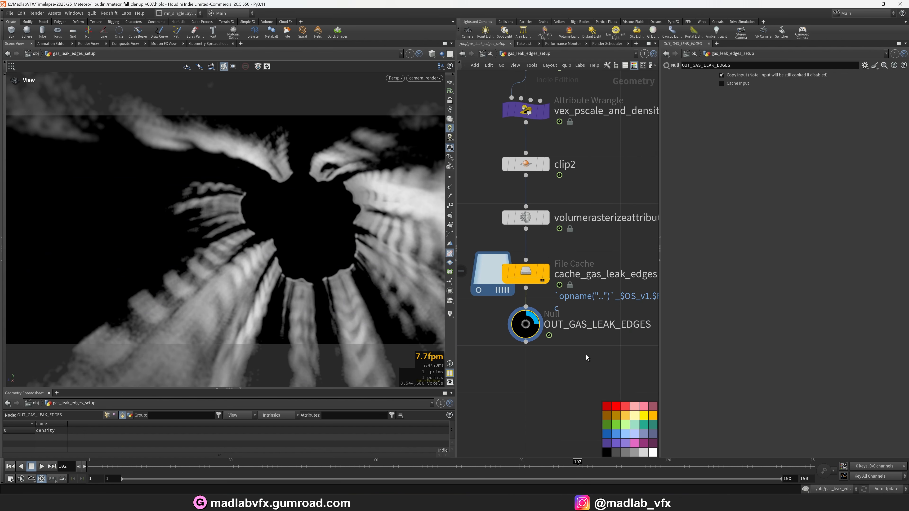
middle_drag(582, 355, 534, 349)
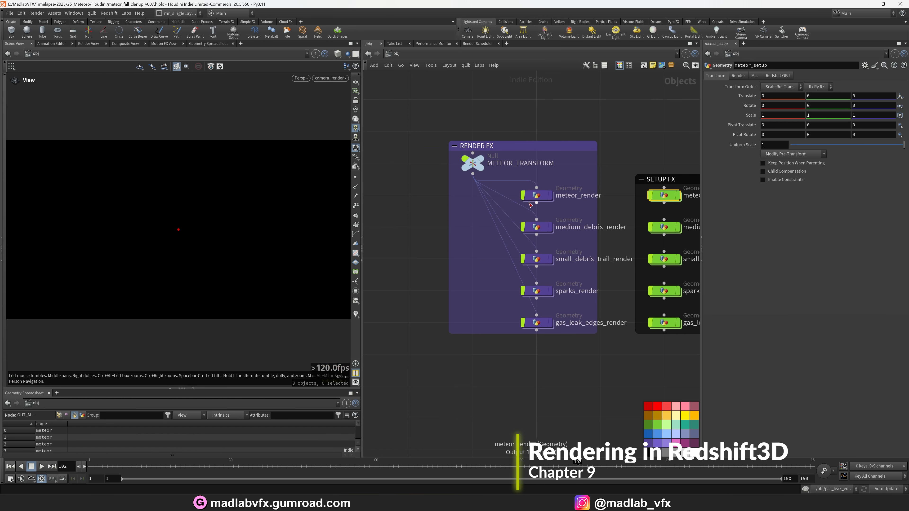
- Show the five RENDER FX geometry objects together in the viewport, and hide them again
drag(575, 357, 518, 186)
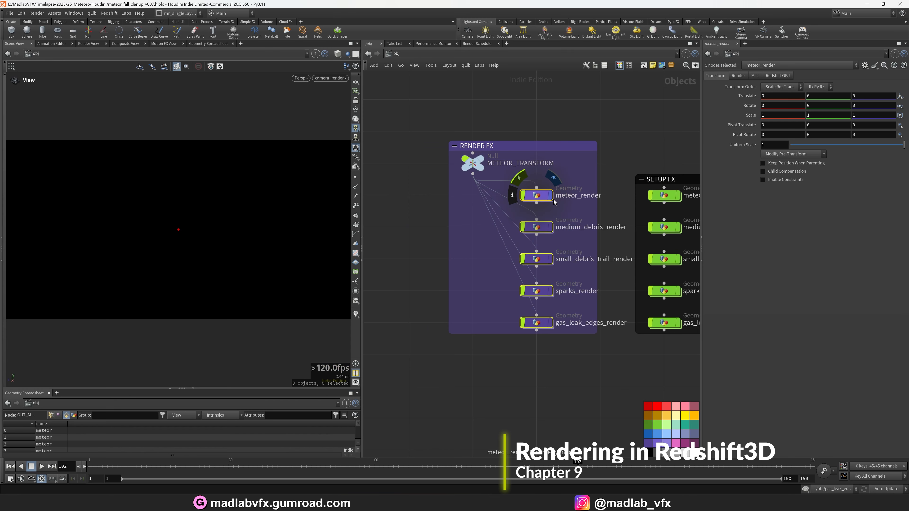
middle_drag(489, 374, 523, 375)
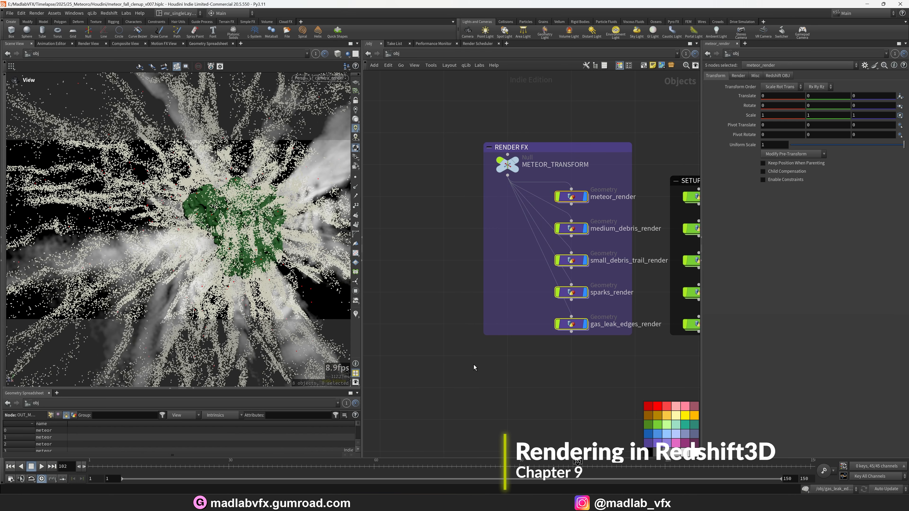
click(475, 367)
drag(613, 369, 570, 185)
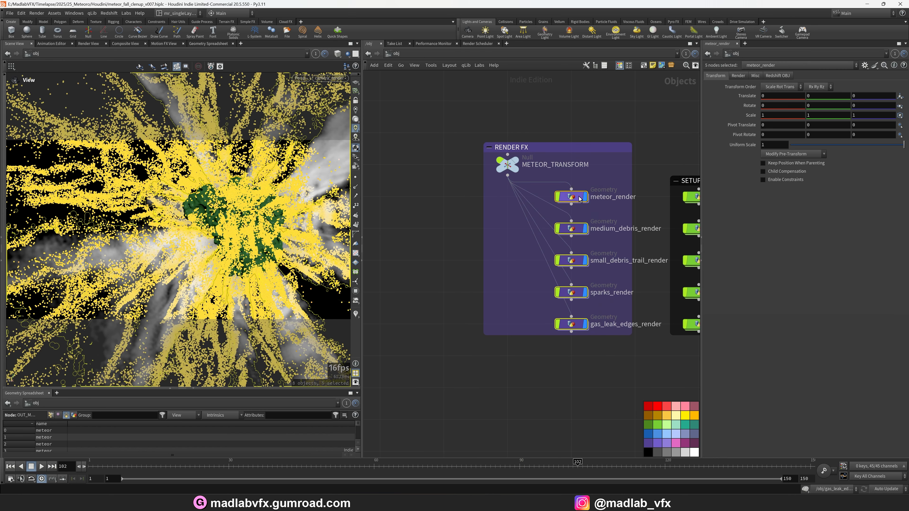
click(588, 199)
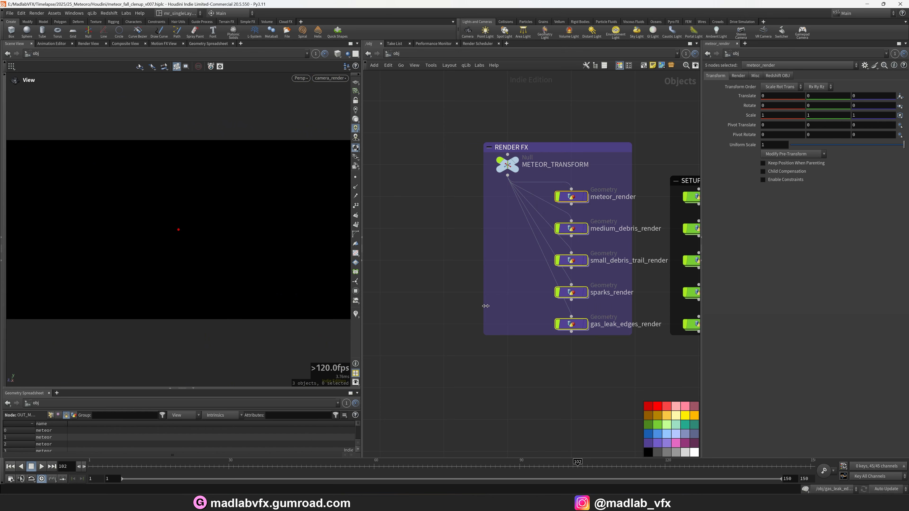
- Turn on display one by one for meteor_render, medium_debris_render, small_debris_trail_render, sparks_render and gas_leak_edges_render
click(586, 199)
click(585, 200)
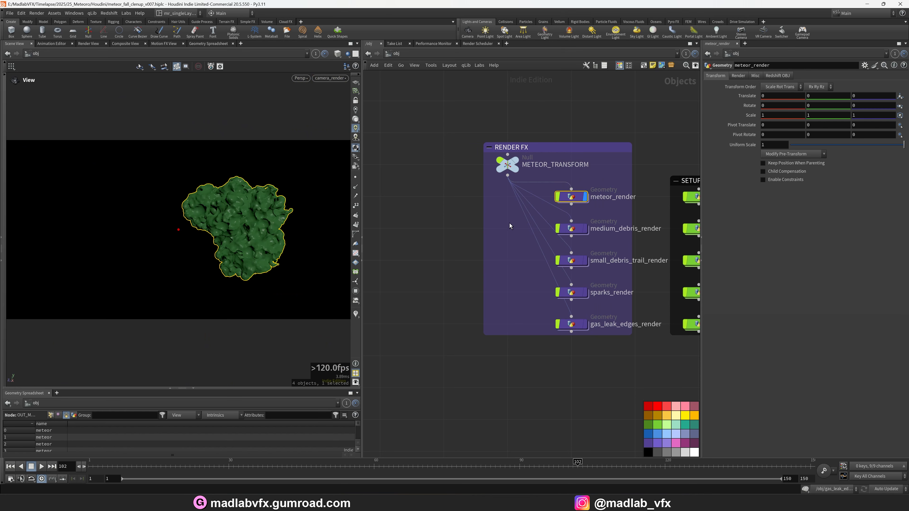
click(588, 228)
click(585, 228)
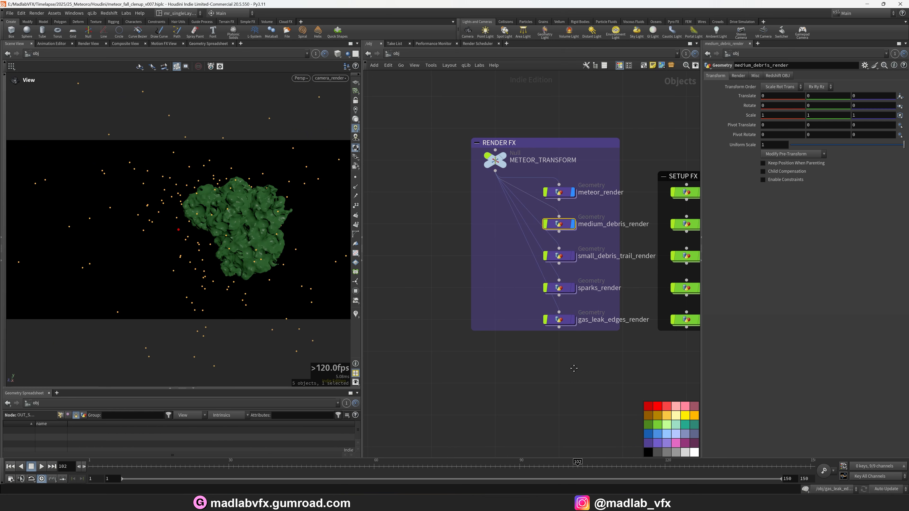
click(567, 254)
click(564, 255)
click(566, 287)
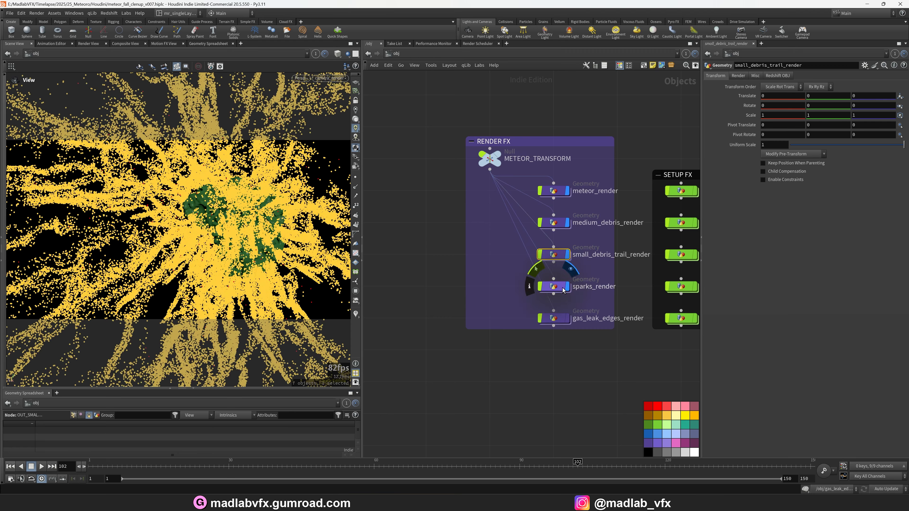
click(563, 290)
click(567, 318)
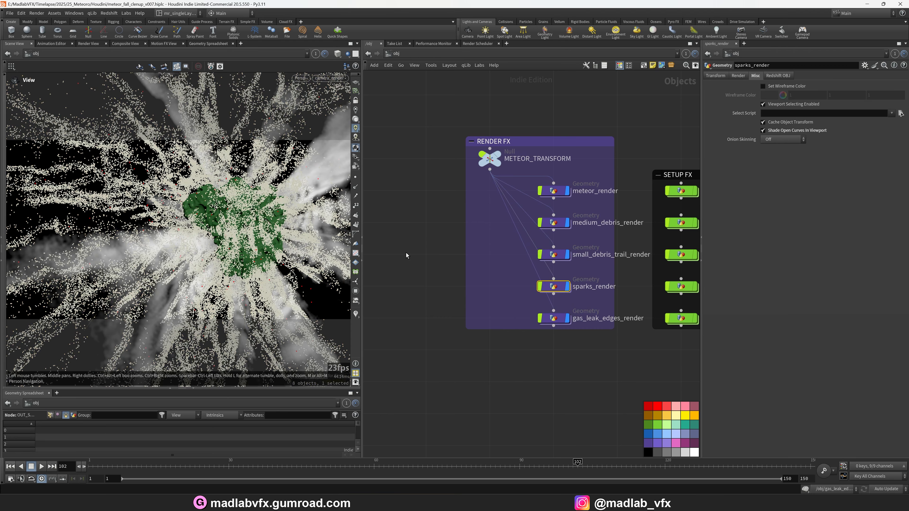
- Orbit around the combined meteor effect and return the view to camera_render
mouse_move(497, 159)
drag(235, 216, 93, 245)
click(337, 78)
click(358, 117)
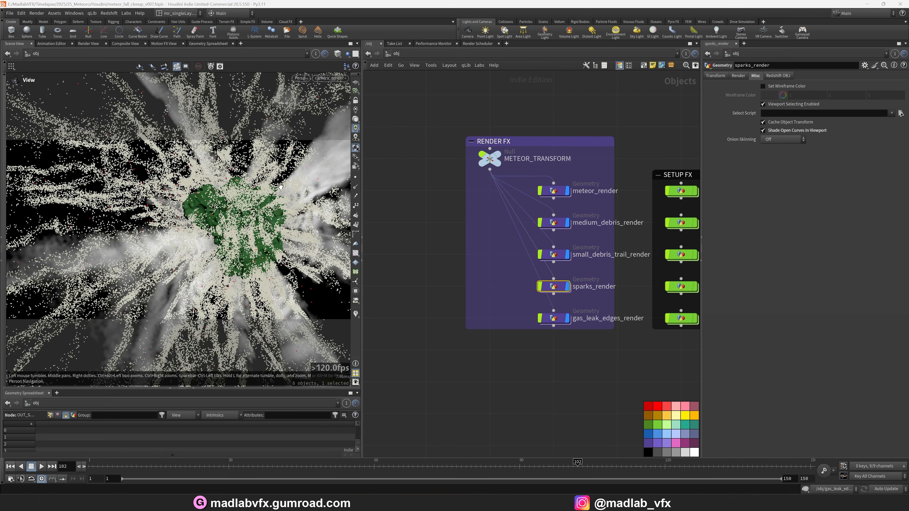
- Open meteor_render, review its object merge of OUT_METEOR_SPIN, and return to the object level
scroll(626, 361, down, 2)
middle_drag(626, 362, 529, 331)
click(525, 326)
scroll(471, 255, up, 3)
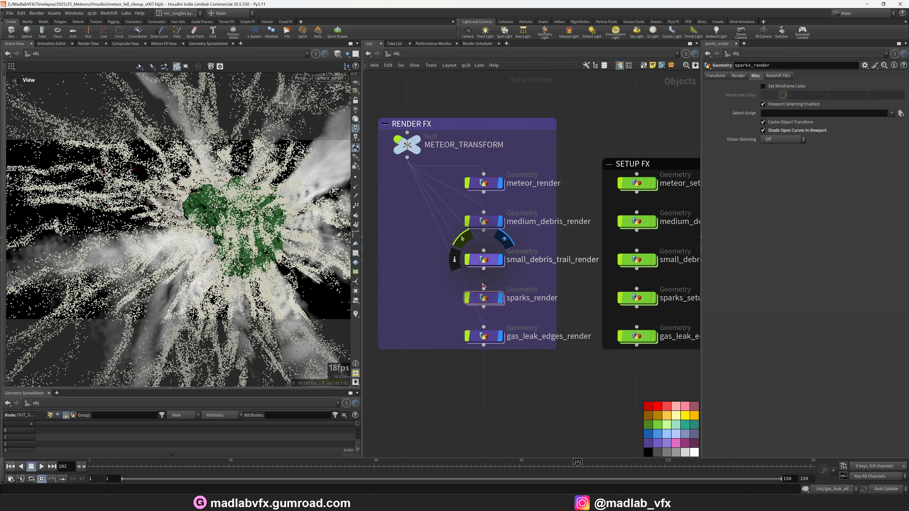
double_click(484, 184)
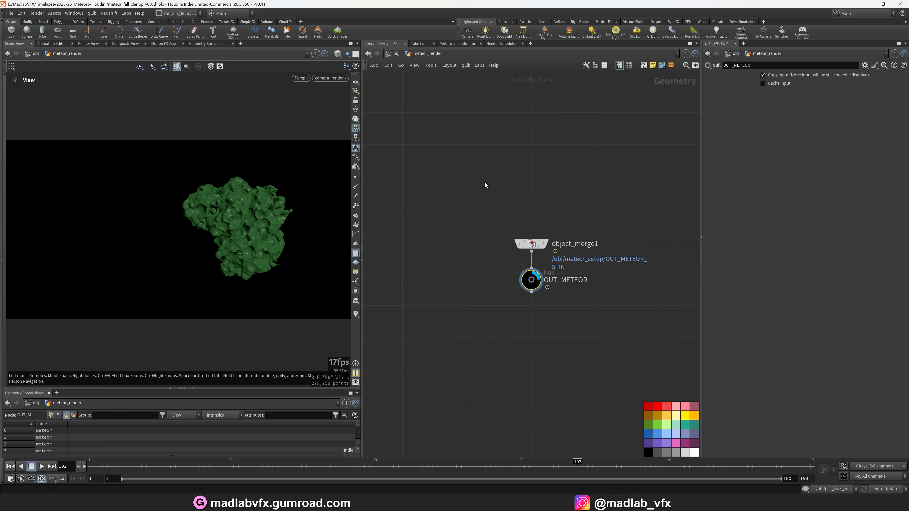
scroll(570, 313, up, 2)
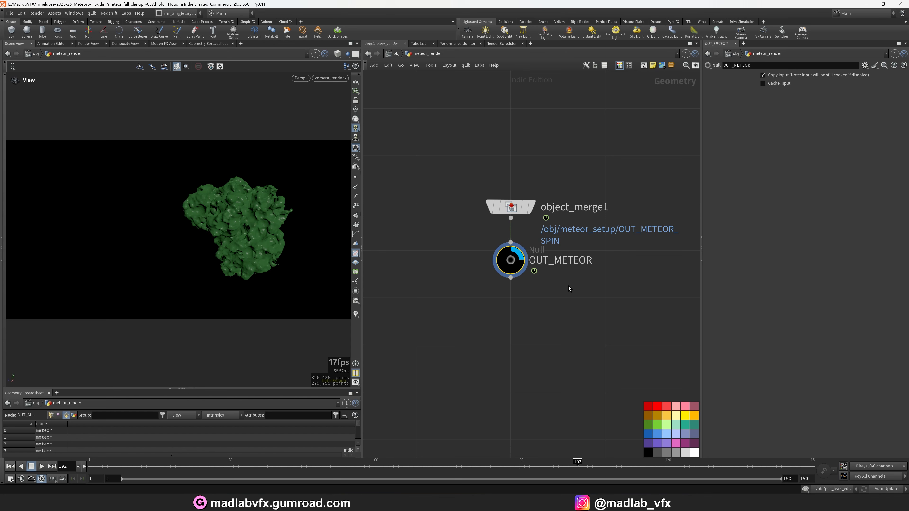
middle_drag(589, 279, 583, 282)
key(u)
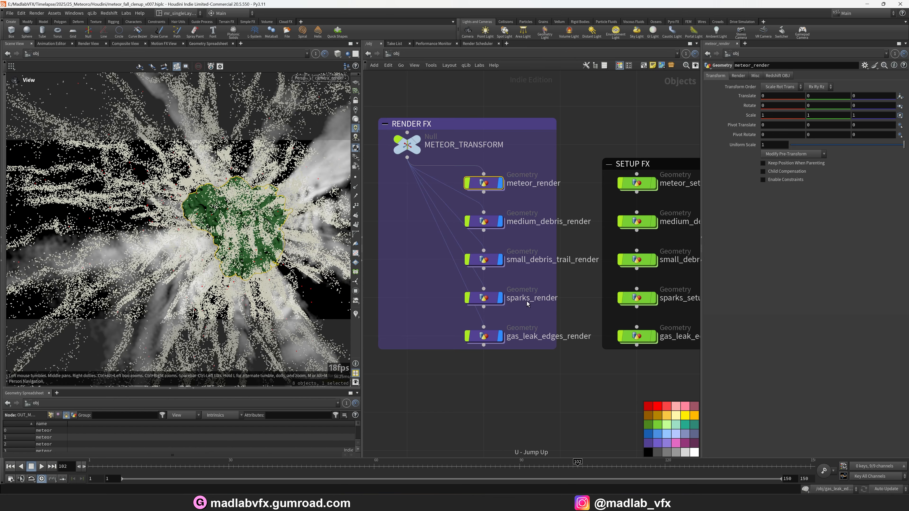
- Find the LOOKDEV group at the object level and open the LOOKDEV_Meteor LOP network
scroll(621, 395, down, 3)
middle_drag(620, 396, 487, 372)
click(483, 366)
middle_drag(638, 337, 506, 330)
scroll(501, 261, up, 3)
middle_drag(577, 245, 567, 282)
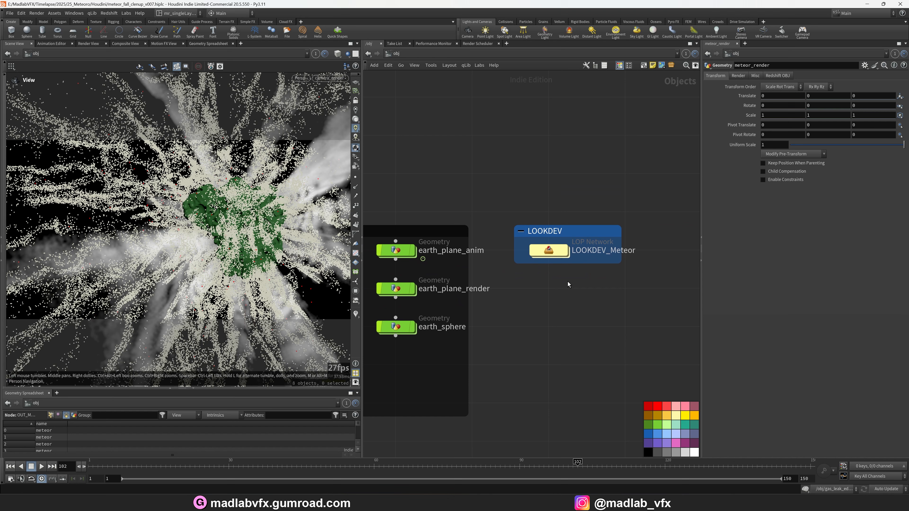
double_click(549, 252)
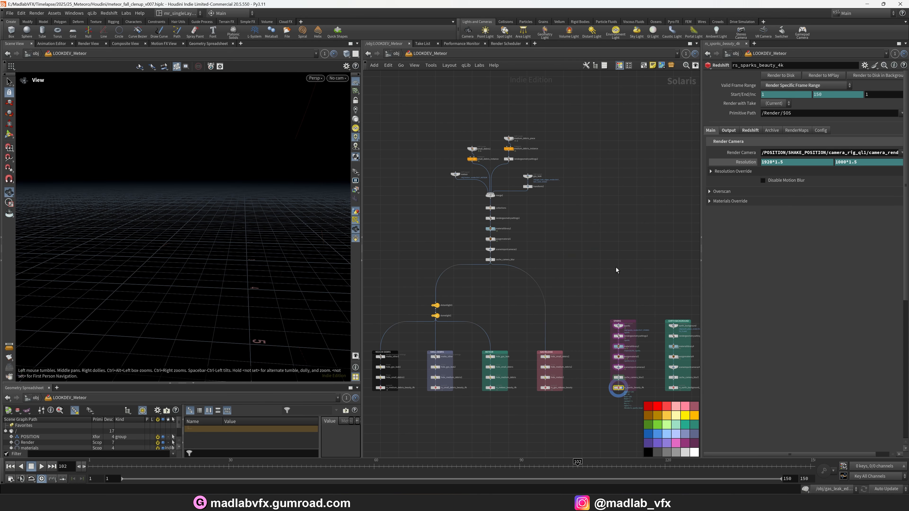
- Locate the EARTH BACKGROUND branch beside SPARKS and display its earth_background SOP import
middle_drag(615, 267, 552, 236)
scroll(626, 368, up, 2)
scroll(564, 359, up, 3)
scroll(564, 359, up, 1)
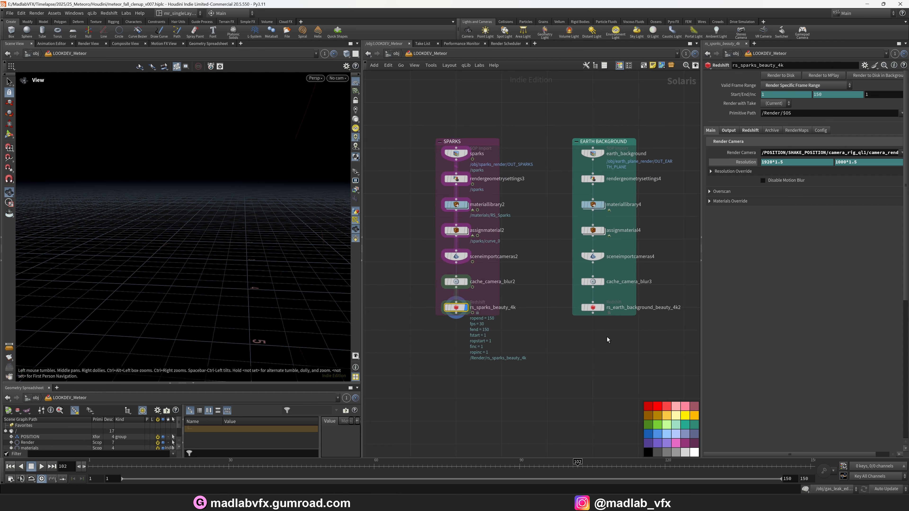
middle_drag(607, 337, 558, 347)
scroll(597, 211, up, 2)
middle_drag(631, 241, 635, 245)
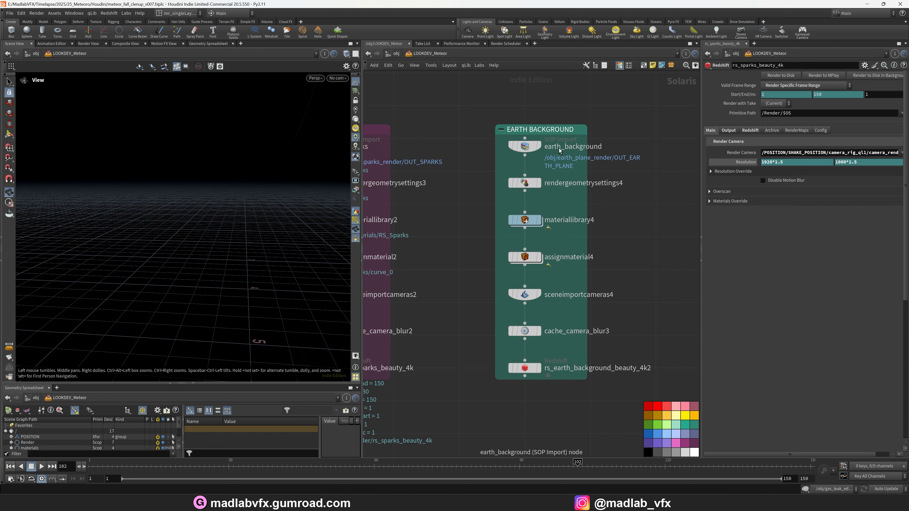
click(538, 146)
- Switch the viewport to wireframe shading and view the whole imported earth plane
click(339, 78)
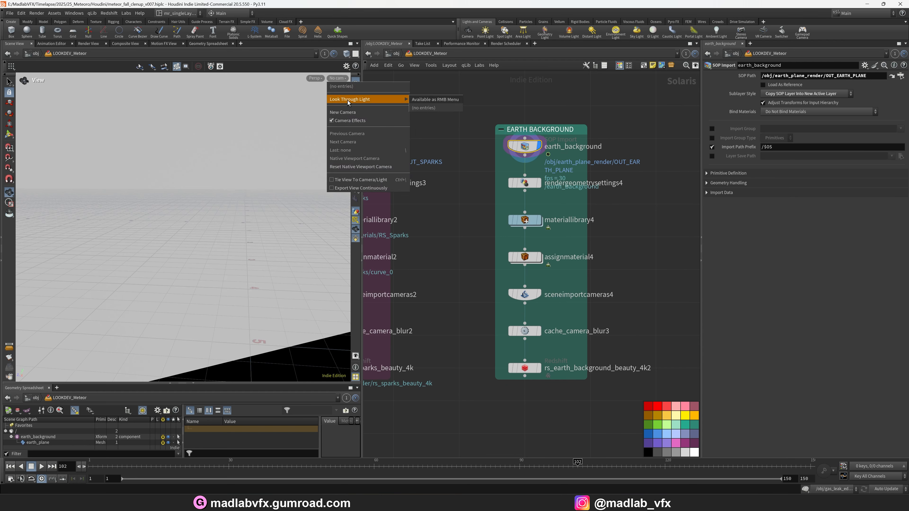
click(602, 213)
key(shift+w)
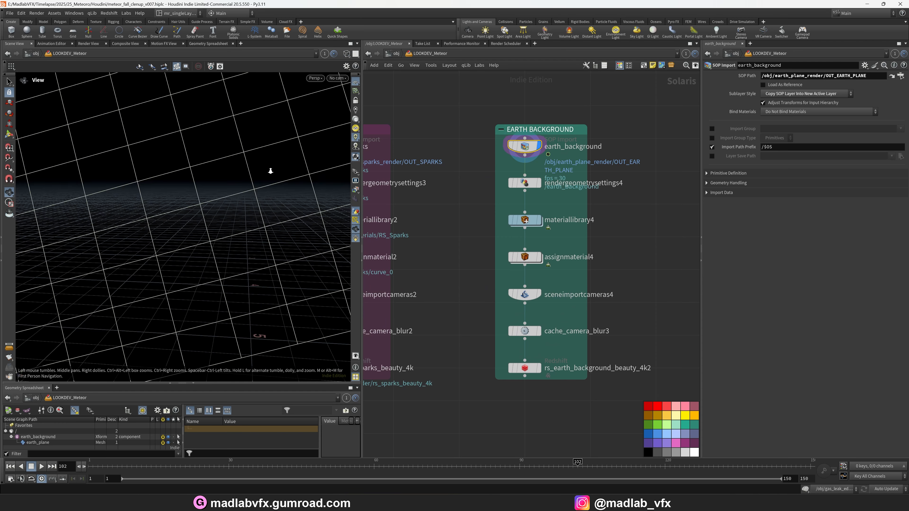
mouse_move(270, 171)
right_down()
mouse_move(217, 170)
mouse_move(178, 198)
right_up()
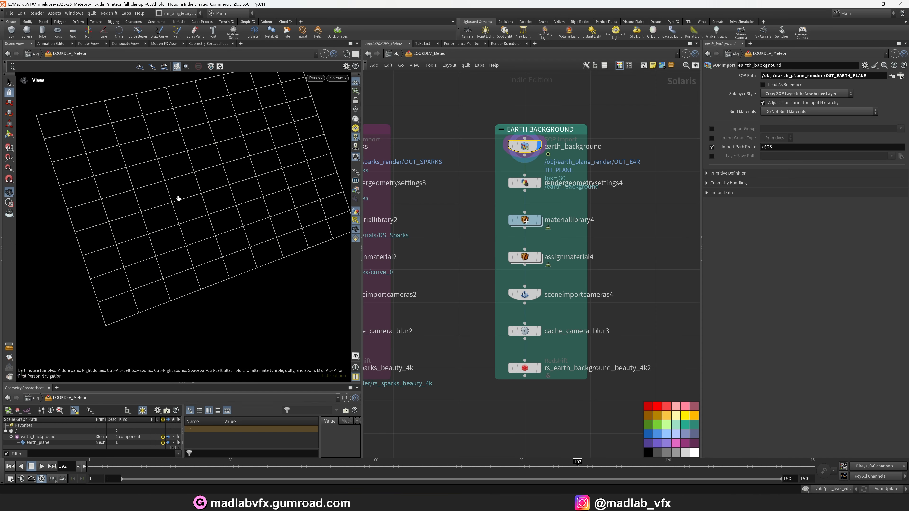
- Display rendergeometrysettings4 and review its Redshift motion blur settings for the earth plane
click(519, 185)
scroll(515, 186, up, 2)
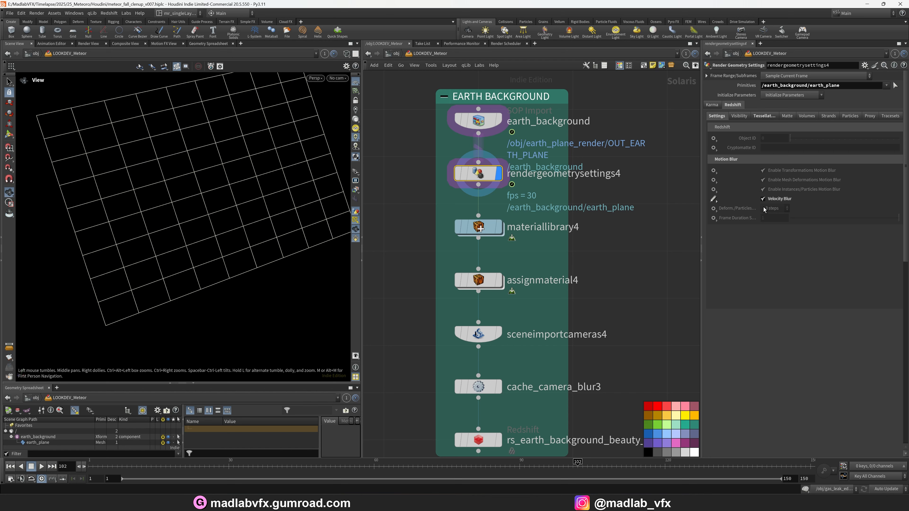
- Display the sceneimportcameras4 node and look through its imported camera_render camera in the viewport
drag(221, 181, 235, 196)
click(337, 78)
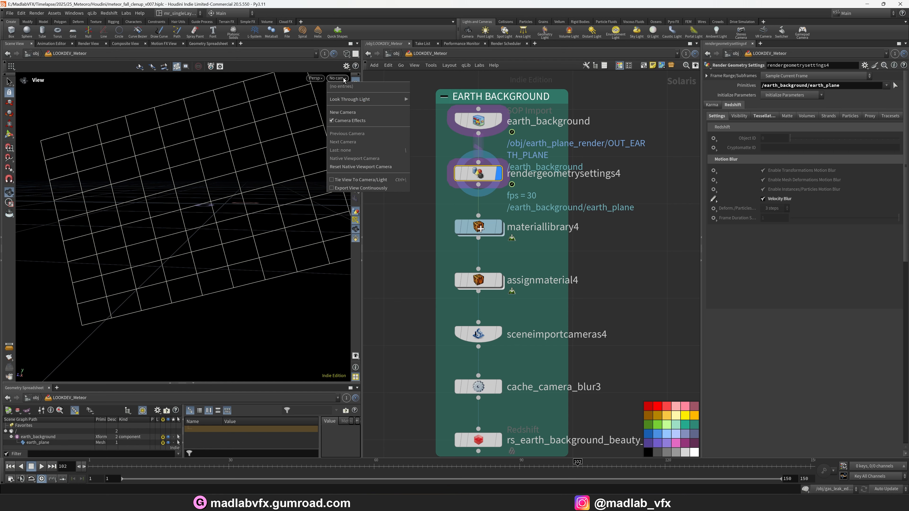
click(608, 282)
middle_drag(528, 243, 536, 233)
middle_drag(637, 326, 636, 298)
click(504, 296)
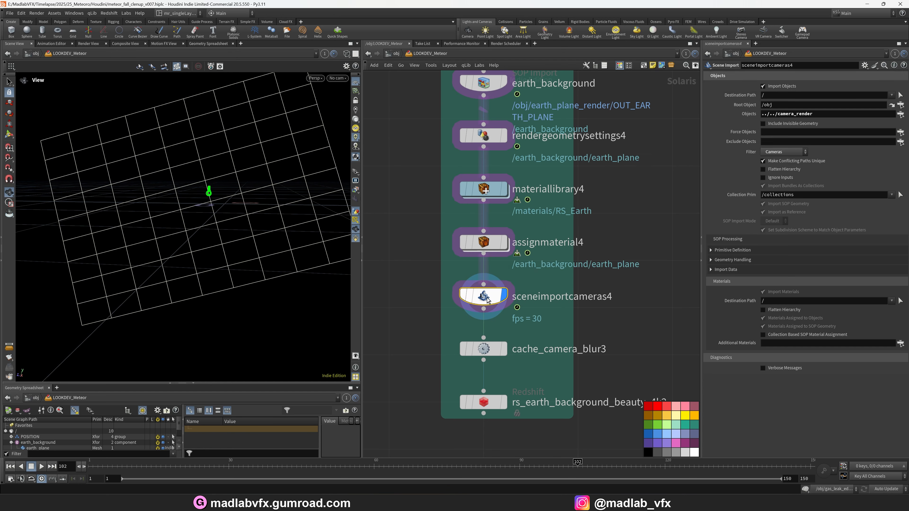
click(338, 78)
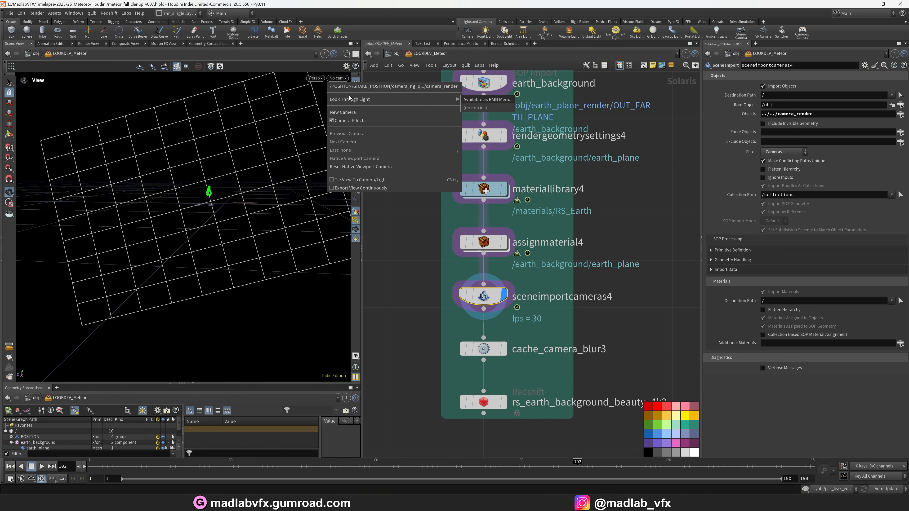
click(487, 102)
- Open the RS_Earth material inside materiallibrary4 and inspect the diffuse RS Texture's settings
middle_drag(618, 228, 613, 250)
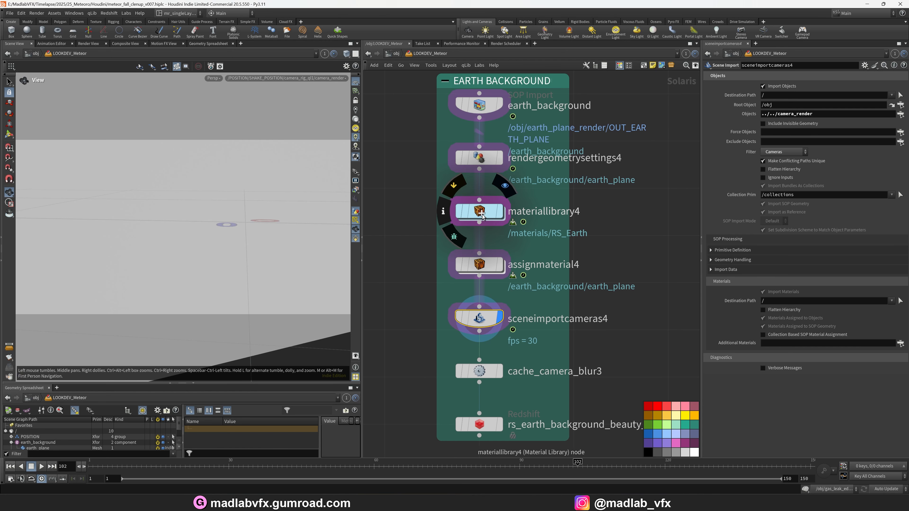
click(481, 214)
double_click(481, 214)
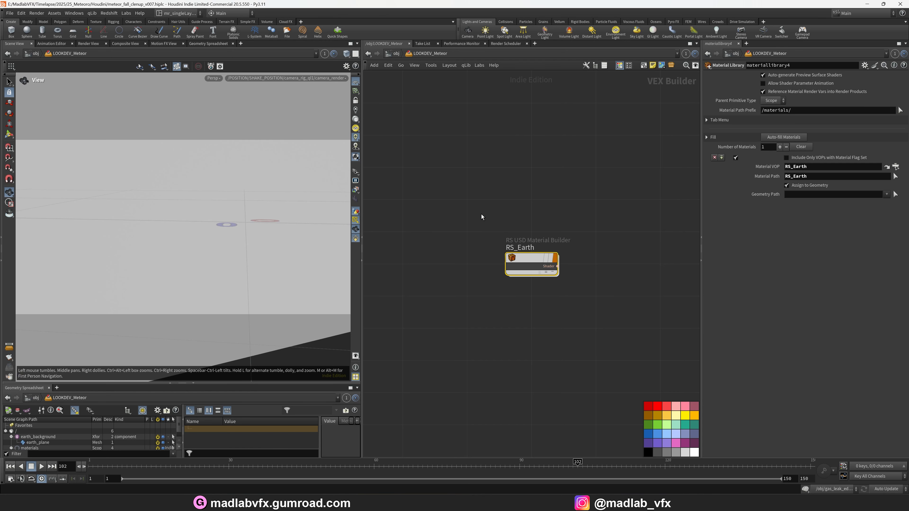
click(530, 258)
double_click(529, 257)
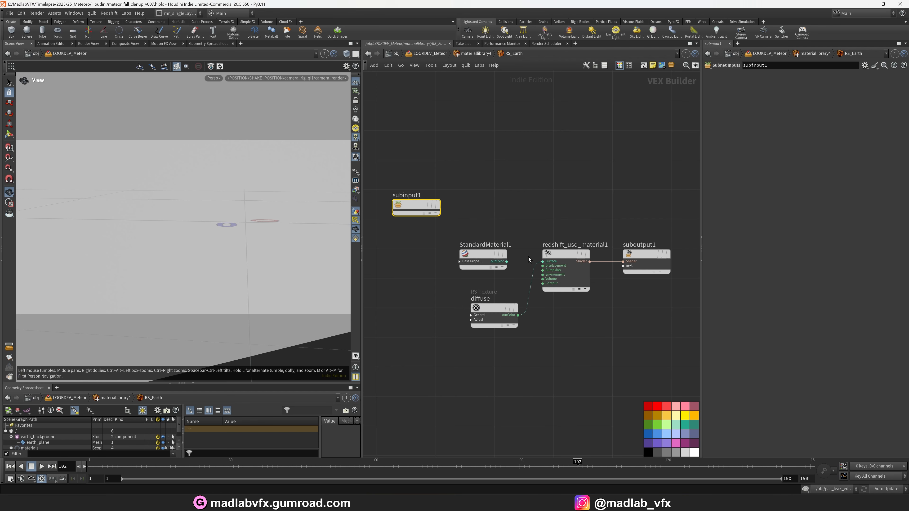
click(514, 324)
middle_drag(490, 288, 484, 286)
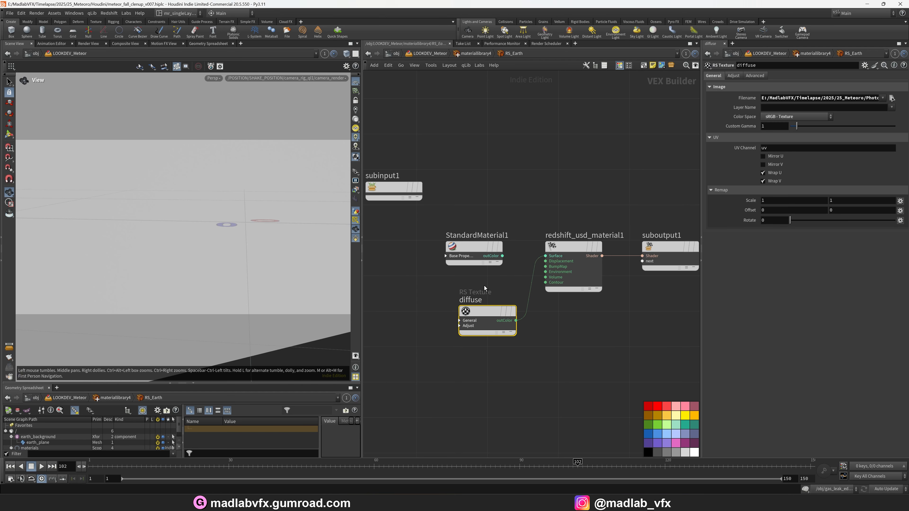
- Open the diffuse texture's image file in MPlay, examine the extended earth background up close and close it
click(806, 101)
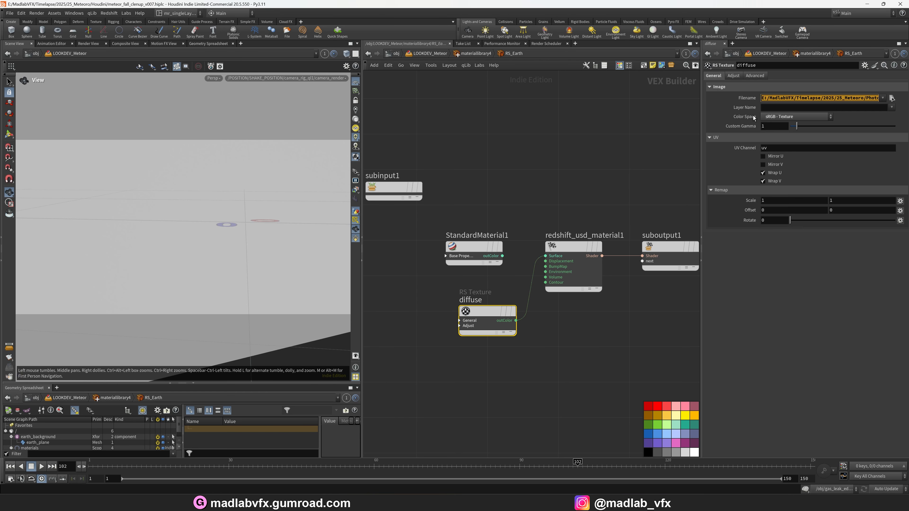
click(604, 133)
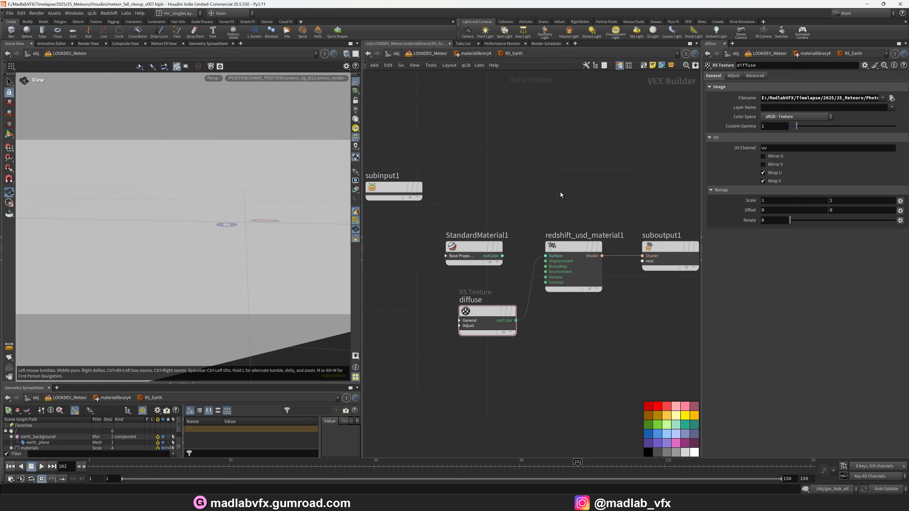
click(33, 16)
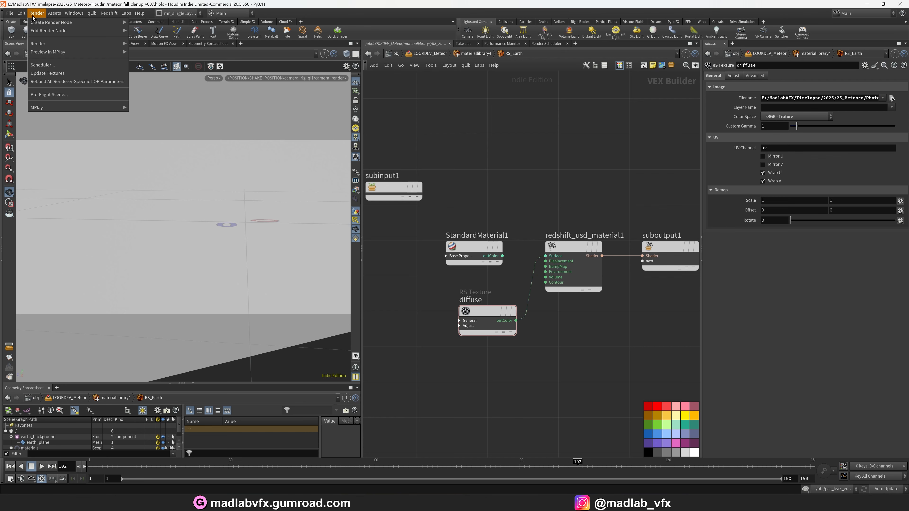
mouse_move(42, 107)
drag(446, 204, 435, 231)
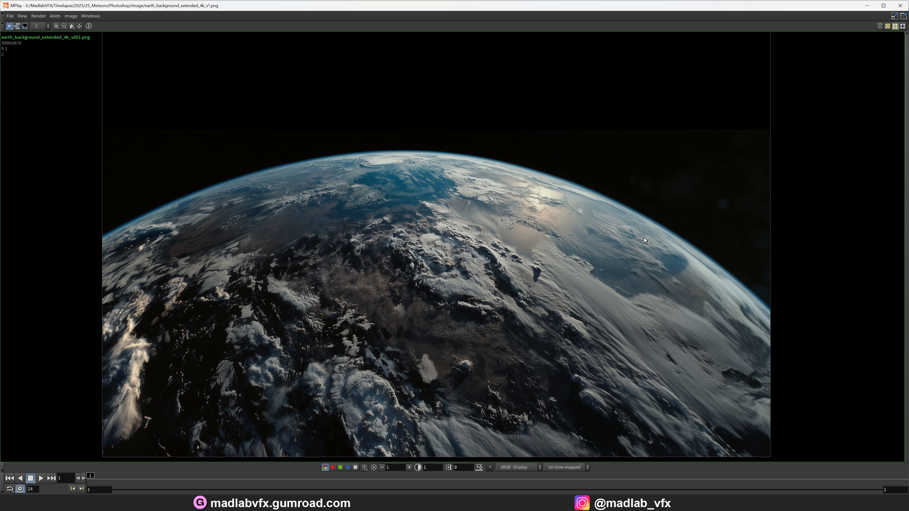
scroll(503, 271, up, 1)
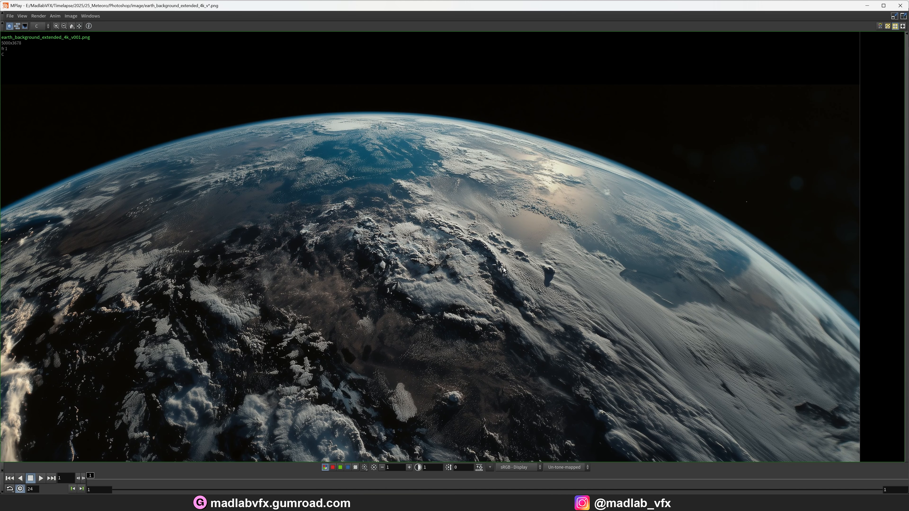
click(900, 5)
- Return to the LOOKDEV_Meteor network, display cache_camera_blur3 and compare its subframe sampling with the camera import settings
middle_drag(553, 306, 555, 297)
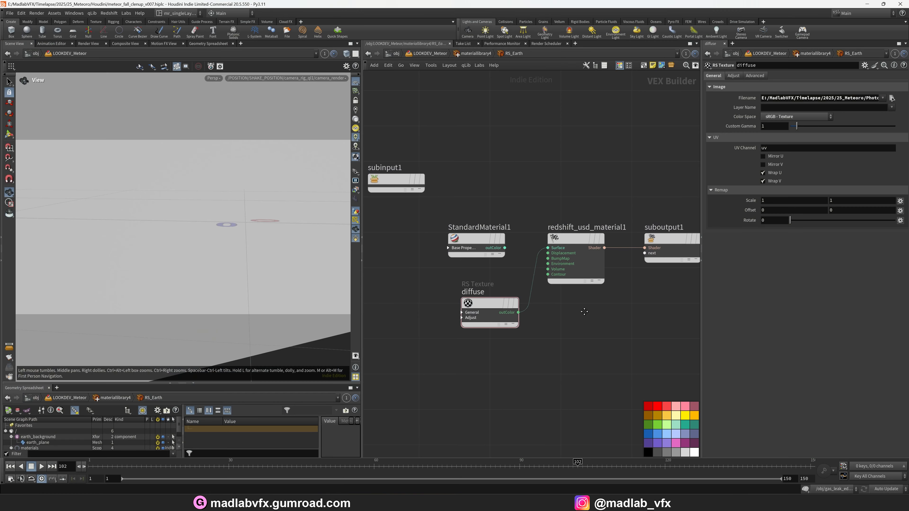
key(u)
key(u)
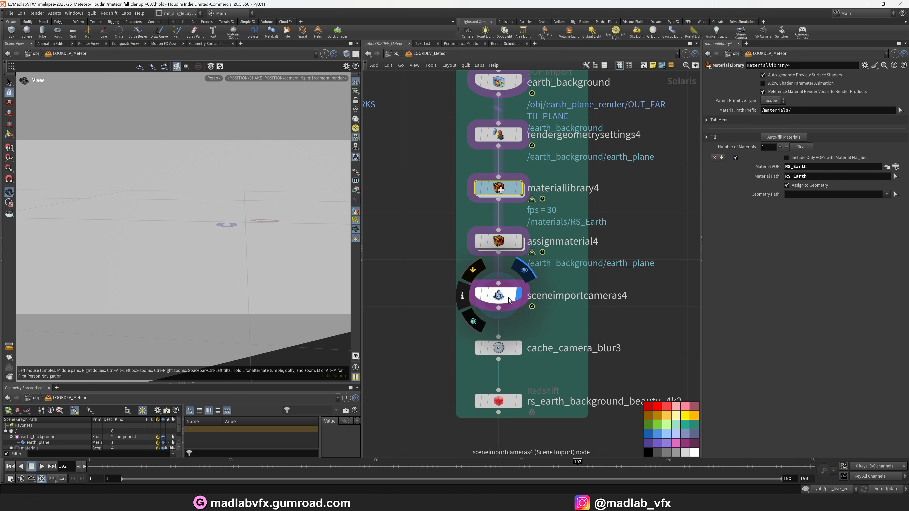
click(507, 351)
middle_drag(601, 341, 581, 324)
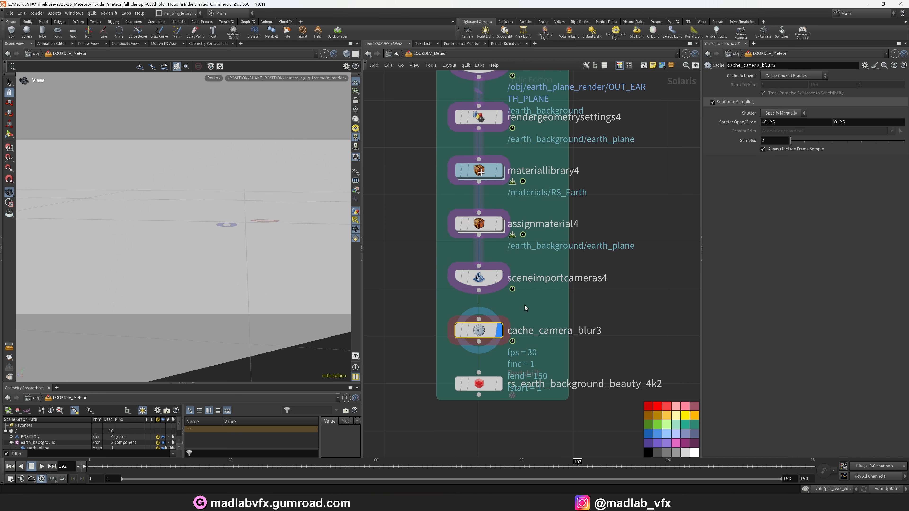
key(Up)
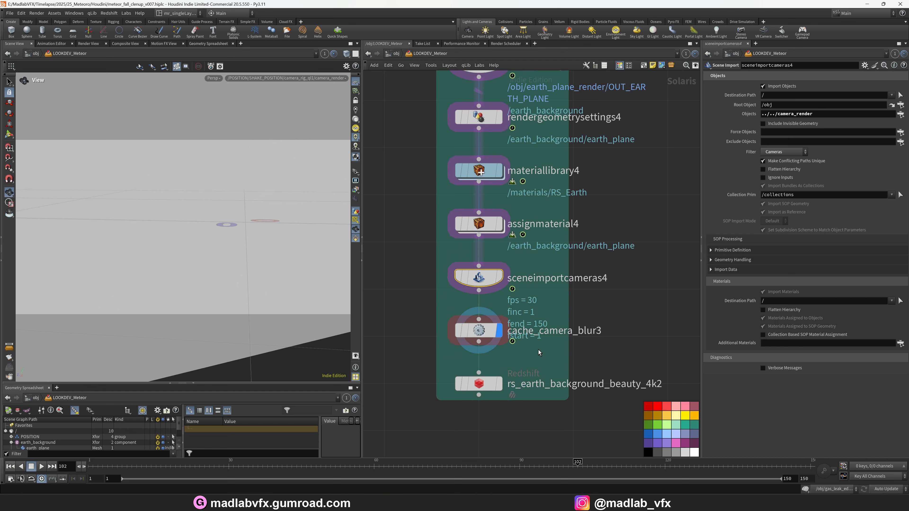
key(Down)
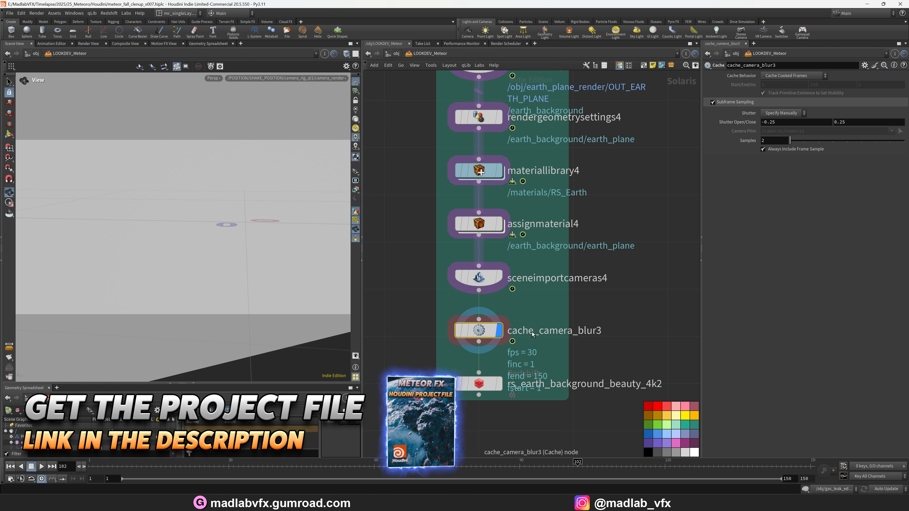
- Check the camera_render object in the operator list of sceneimportcameras4's Objects parameter, keeping the existing pattern
middle_drag(600, 304, 593, 304)
click(459, 267)
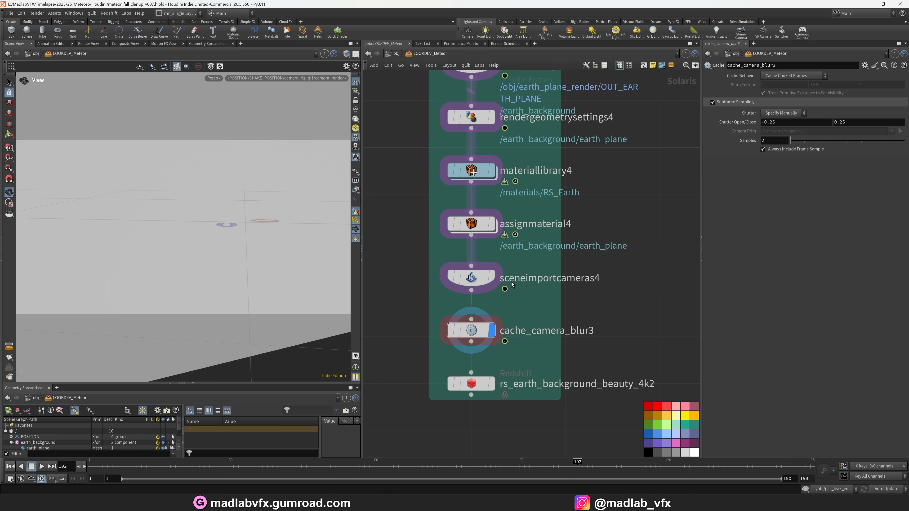
middle_drag(541, 247, 542, 255)
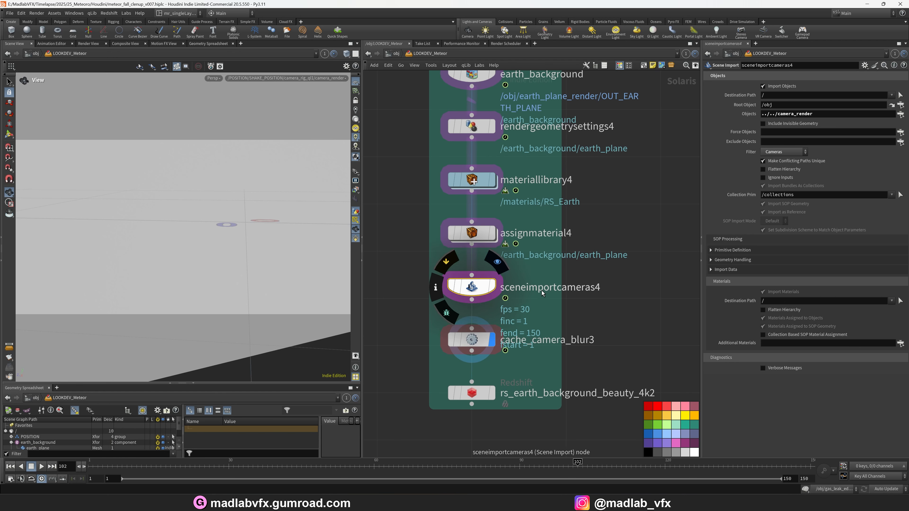
click(901, 114)
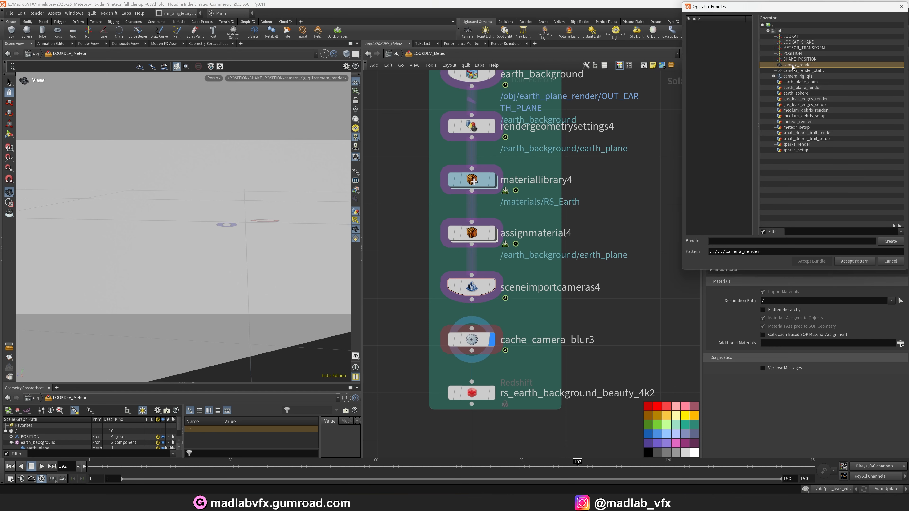
click(891, 264)
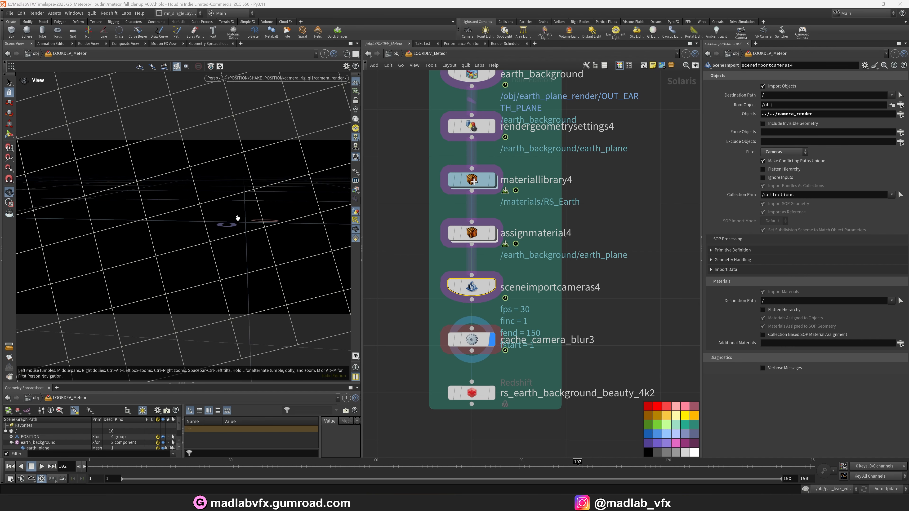
- Display rs_earth_background_beauty_4k2 and review its render camera, resolution and image output settings
scroll(609, 285, down, 4)
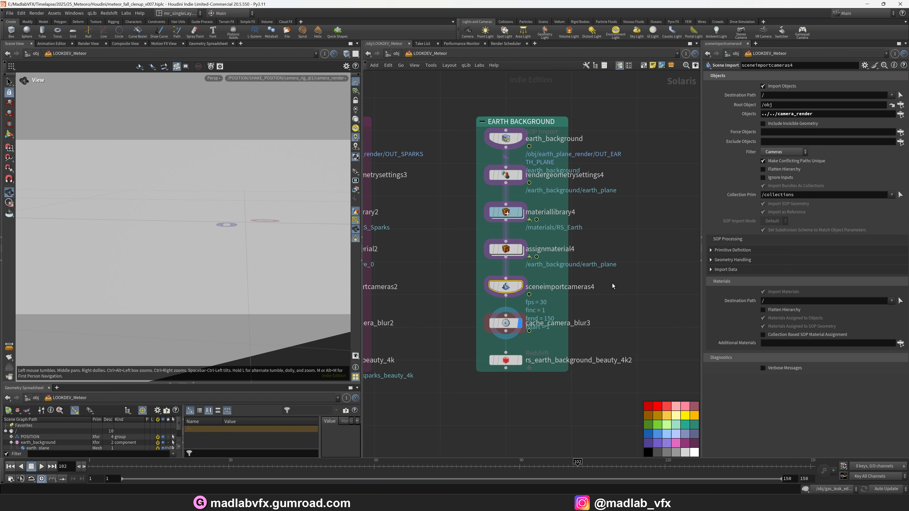
middle_drag(612, 283, 614, 273)
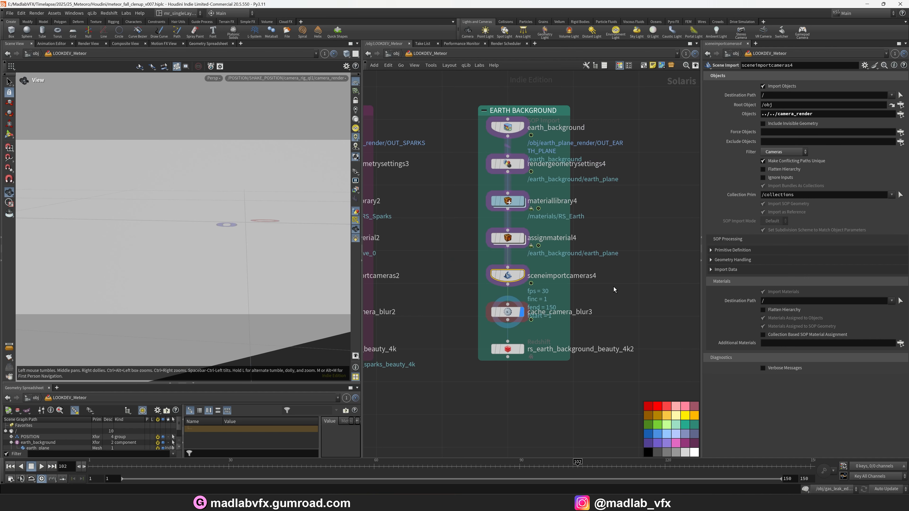
click(613, 287)
click(522, 349)
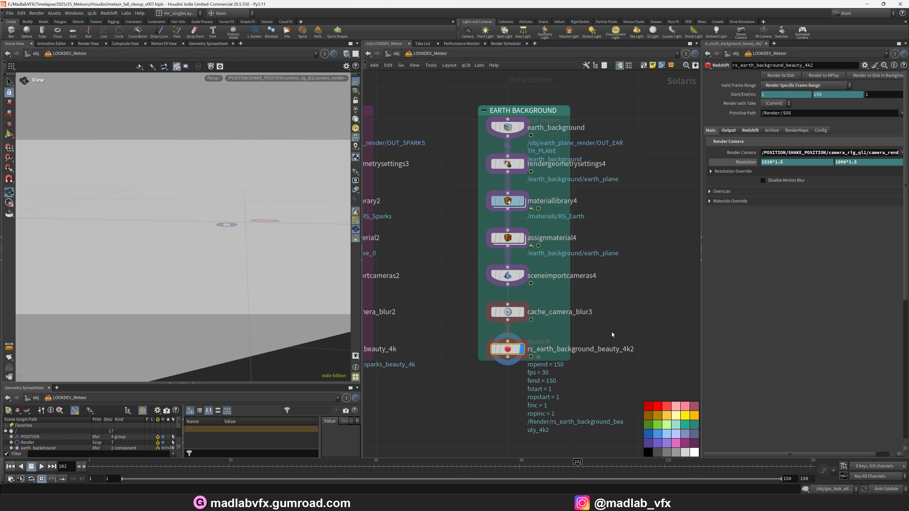
drag(702, 279, 628, 281)
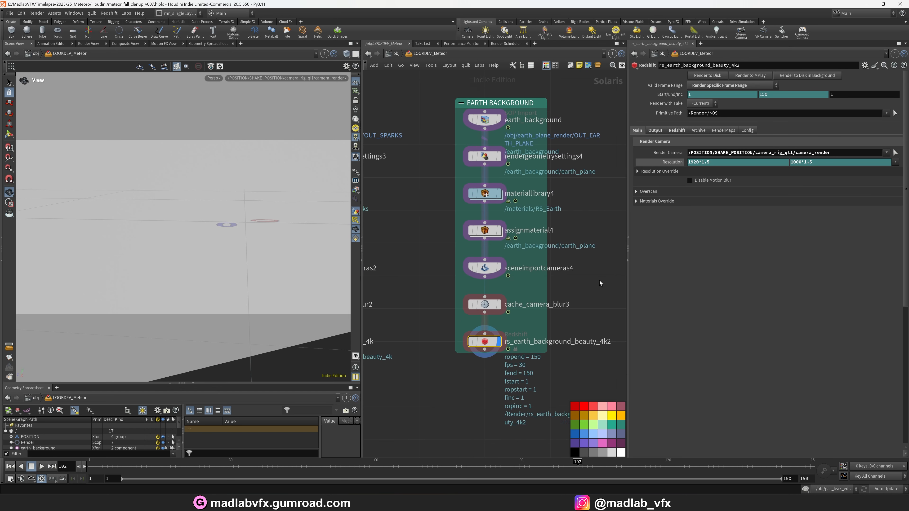
click(668, 129)
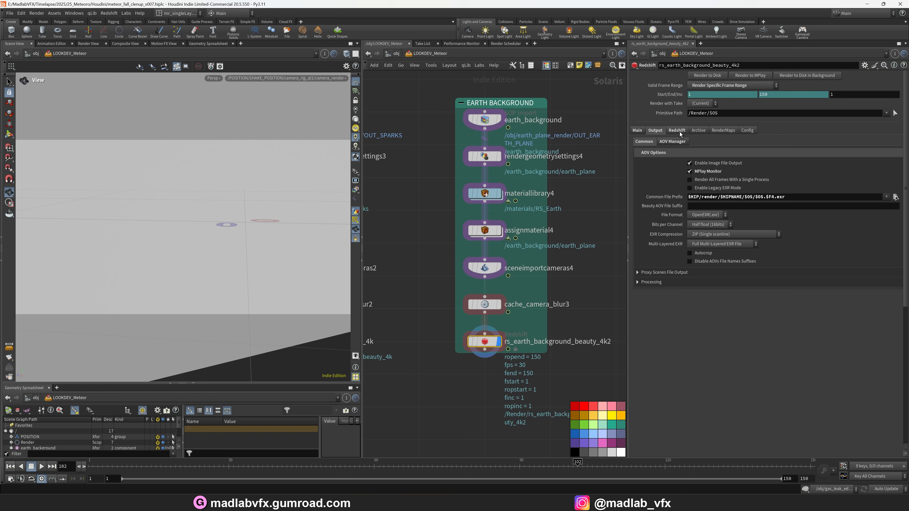
- Enlarge the viewport and switch its renderer to Redshift to preview the earth background
drag(362, 324, 440, 320)
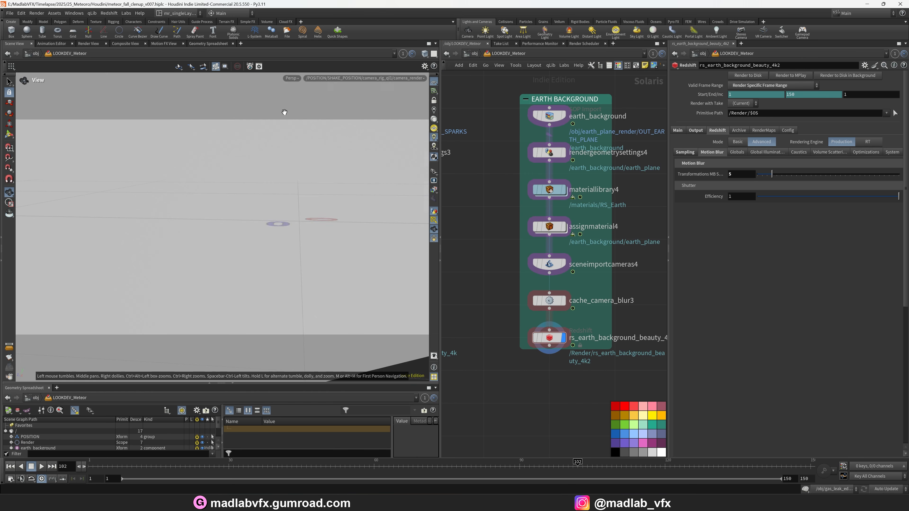
click(292, 78)
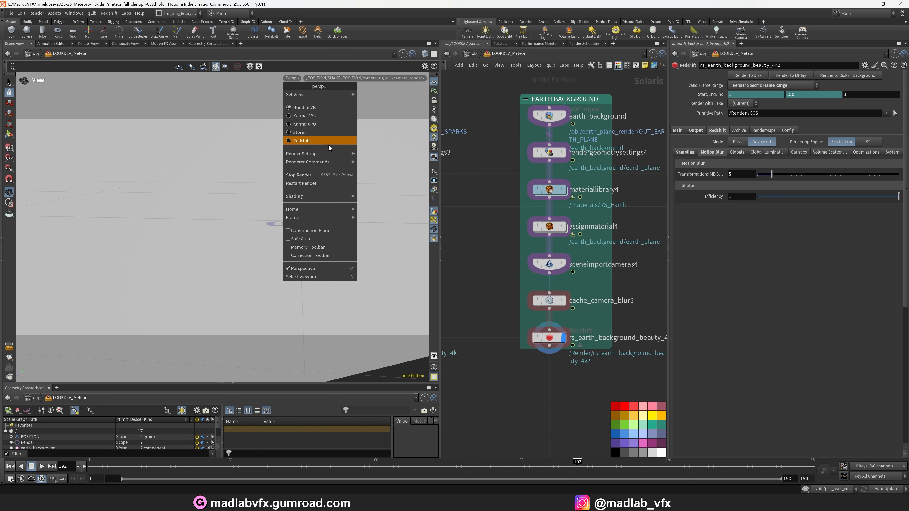
click(301, 140)
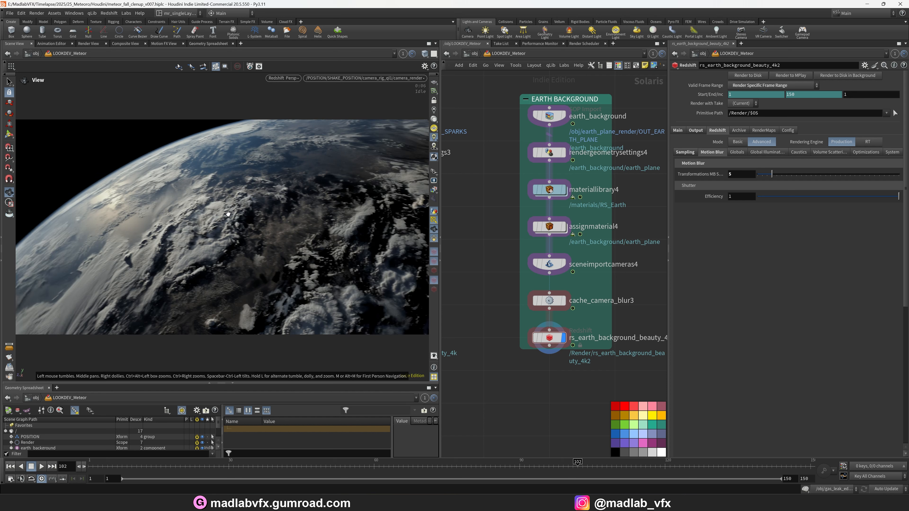
scroll(506, 273, down, 3)
middle_drag(487, 284, 566, 273)
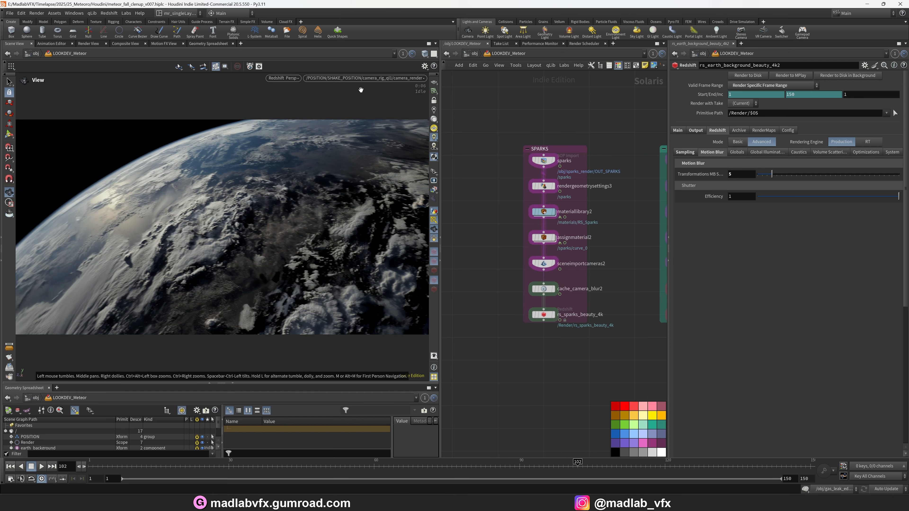
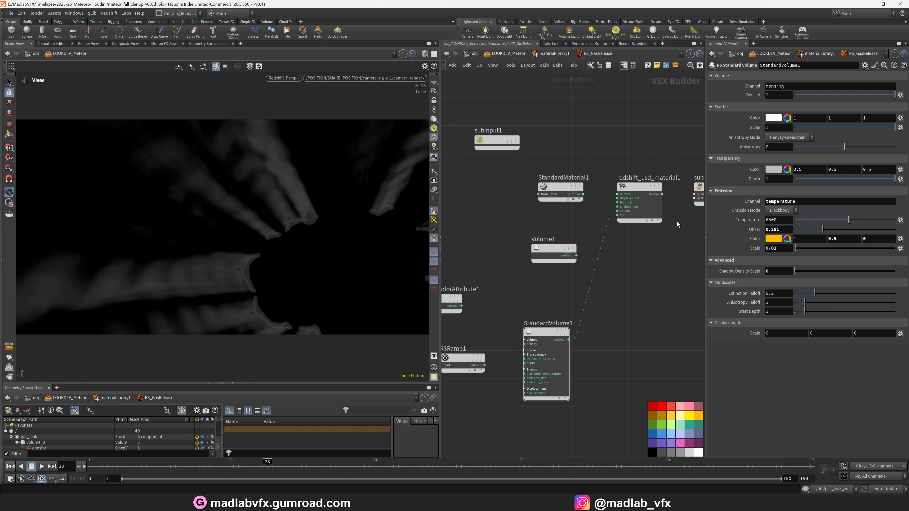
- Review how StandardVolume1 feeds the RS_GasRelease material and go back up one network level
middle_drag(641, 290, 636, 278)
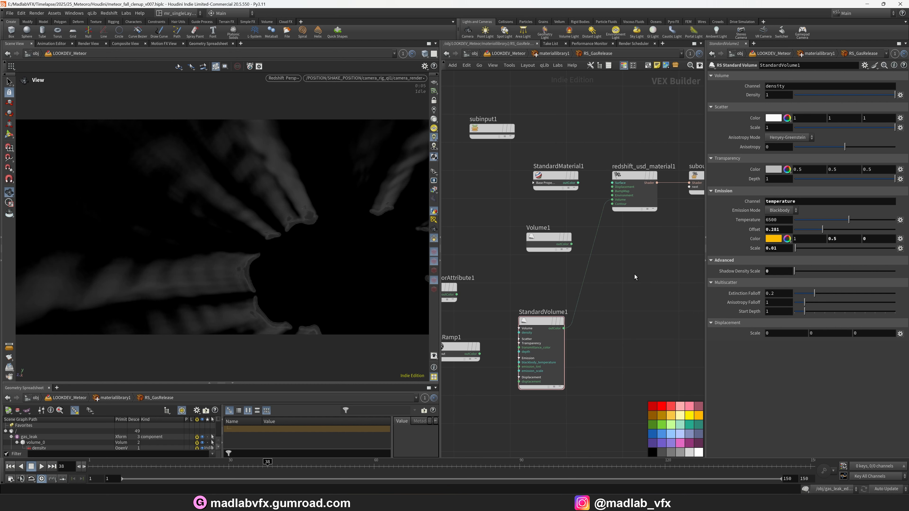
middle_drag(607, 307, 619, 264)
key(u)
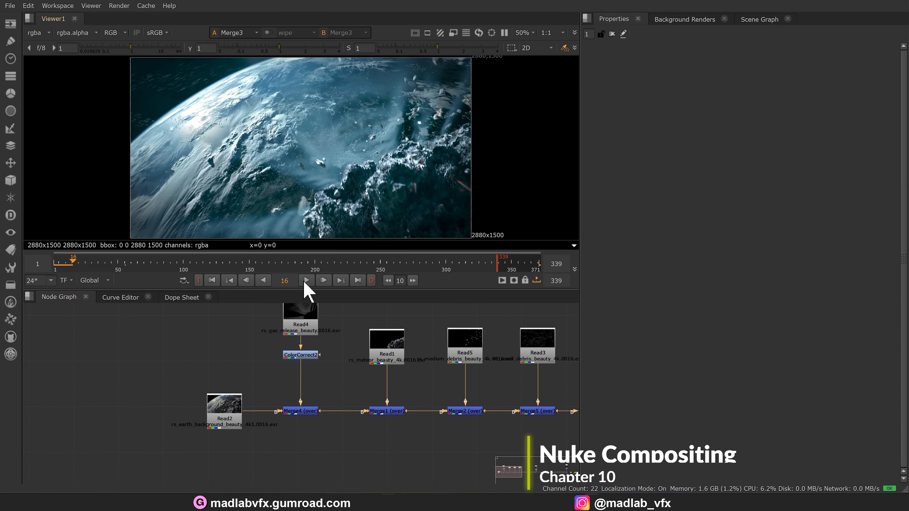
- Switch to Nuke and play the composited meteor sequence in the viewer, stopping at frame 211
click(307, 281)
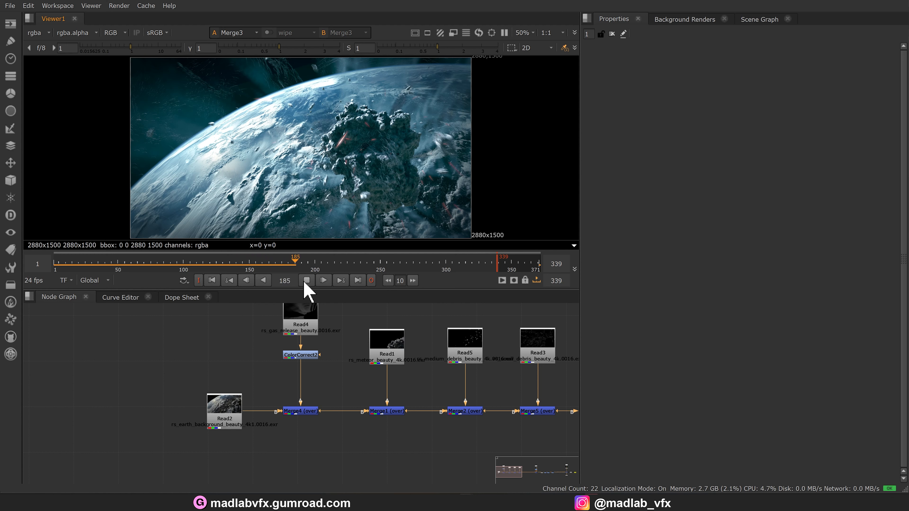
click(306, 280)
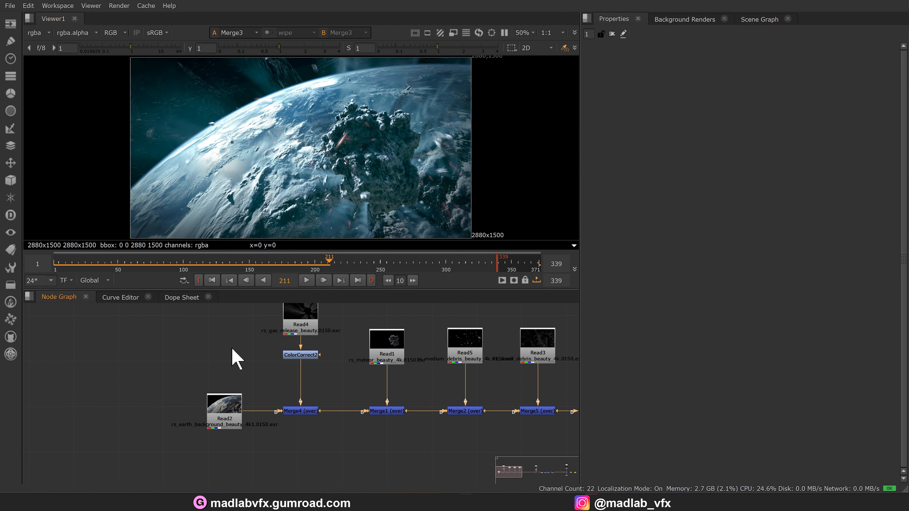
- Set the project frame range's end to 150 and play the composite from frame 1
key(s)
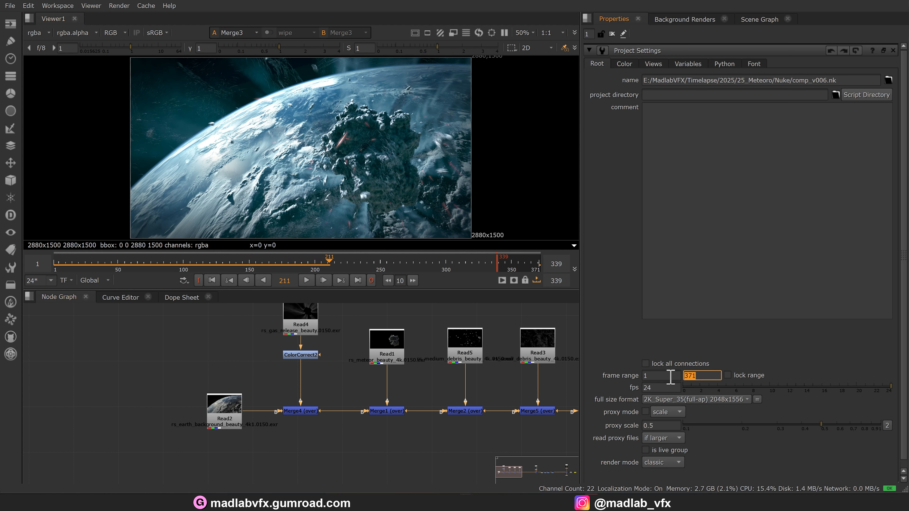
key(Return)
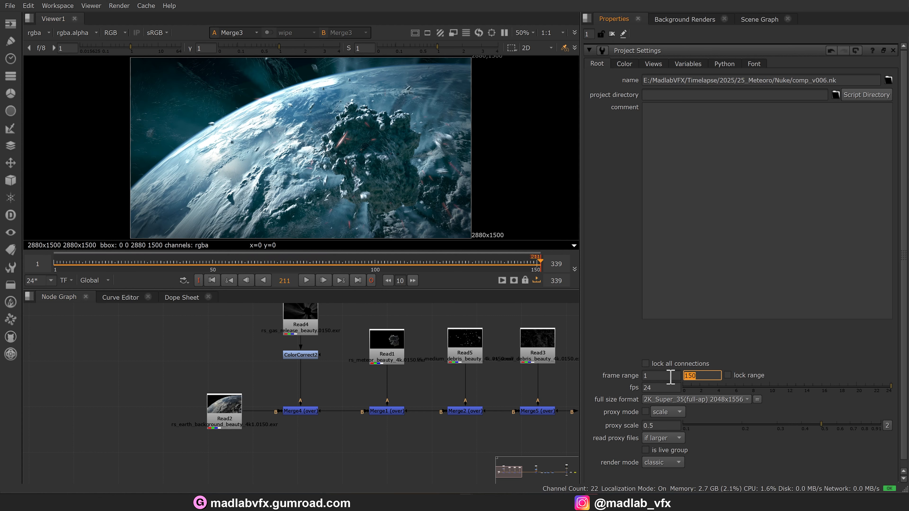
click(308, 282)
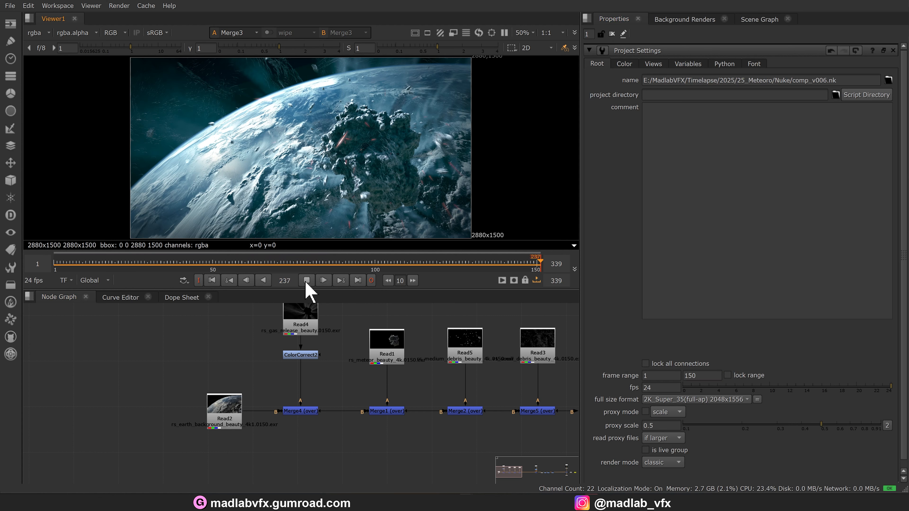
click(55, 264)
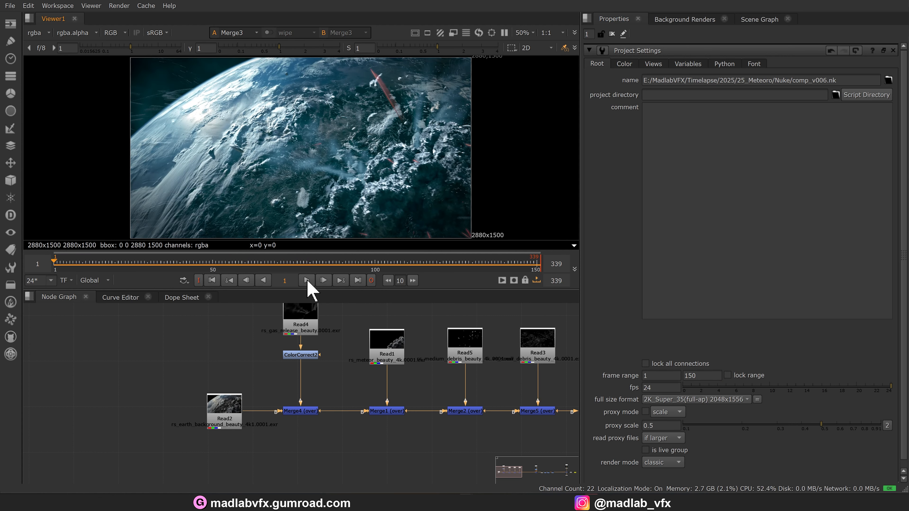
click(307, 281)
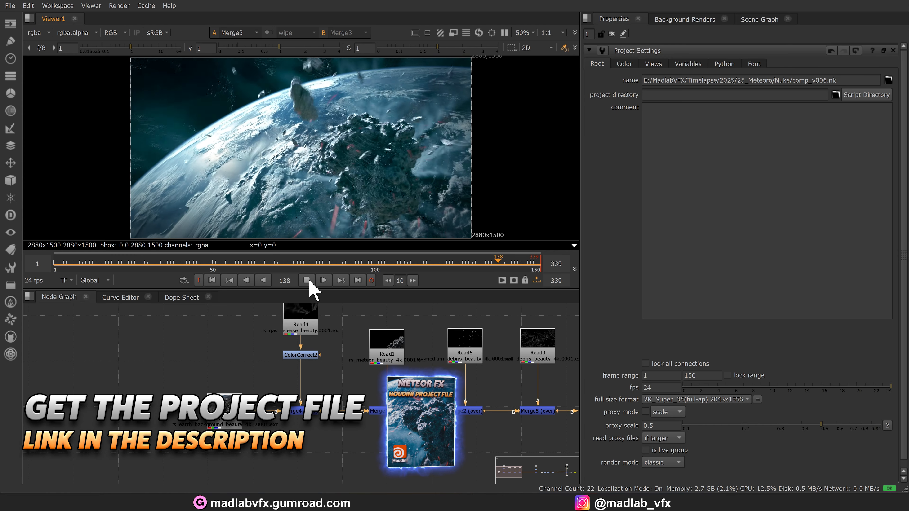
click(308, 281)
- View the Read2 earth background render on its own and scrub through its frames
middle_drag(260, 380, 273, 365)
click(244, 388)
key(1)
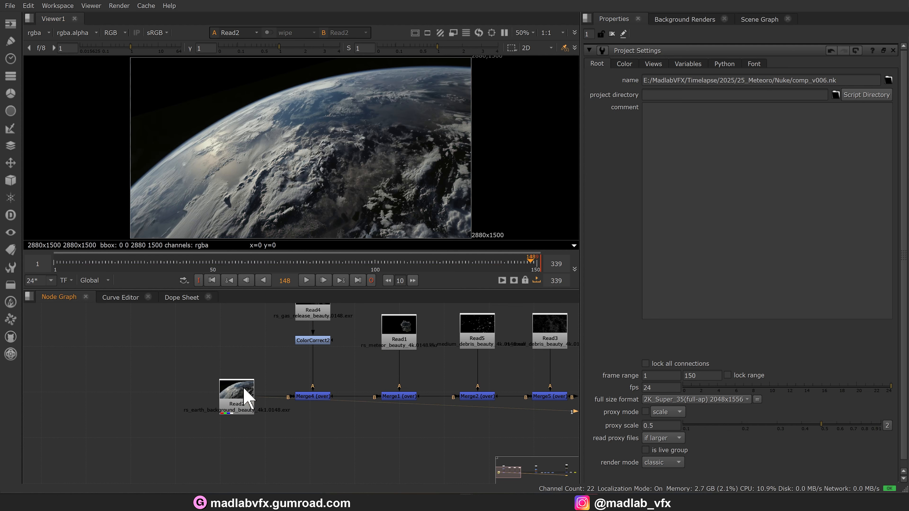
drag(70, 262, 340, 267)
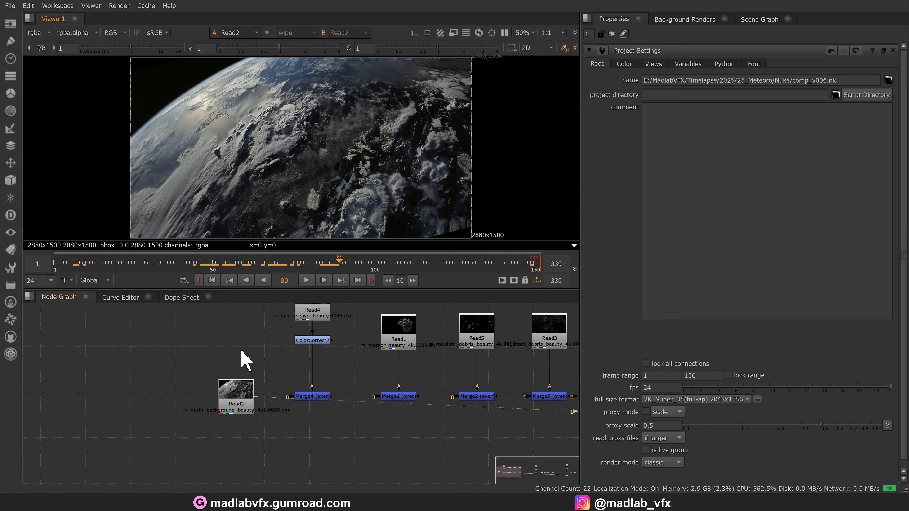
- View the Read4 gas release render and its ColorCorrect2 result, scrubbing through frames of each
middle_drag(242, 359, 227, 403)
click(295, 342)
key(1)
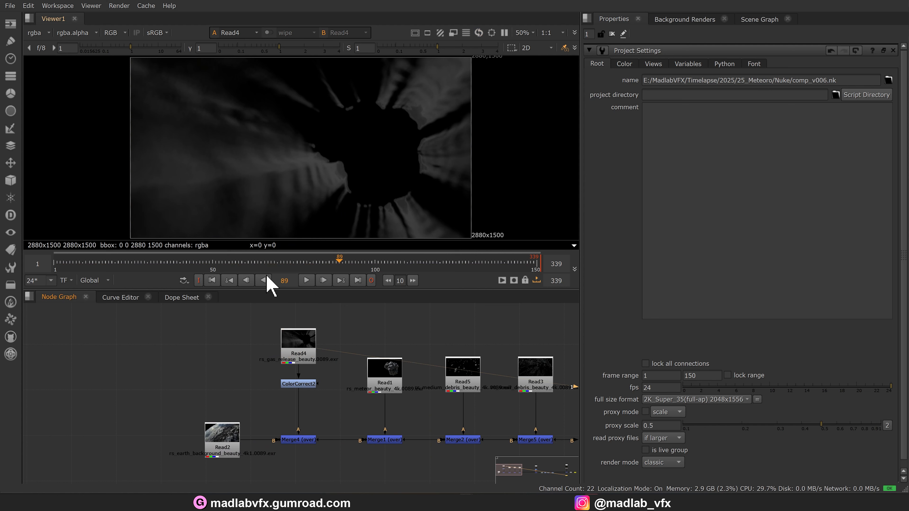
drag(270, 264, 242, 264)
key(1)
click(344, 324)
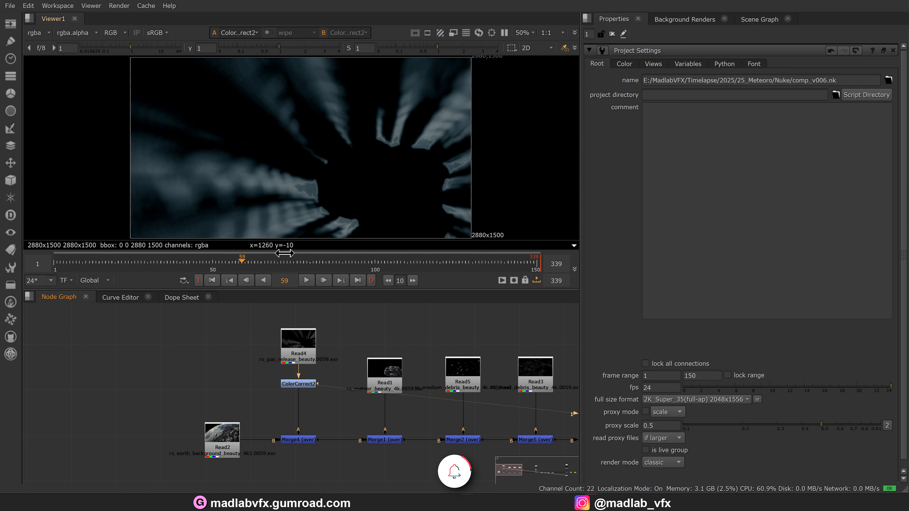
drag(239, 265, 267, 264)
- View Merge4 to examine the gas release composited over the earth background across several frames
scroll(324, 424, up, 1)
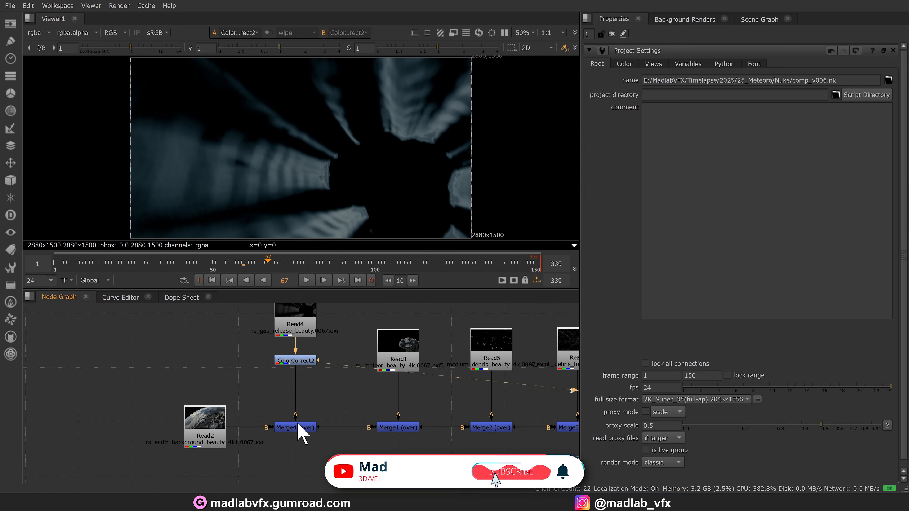
click(304, 429)
key(1)
click(208, 263)
drag(206, 264, 291, 265)
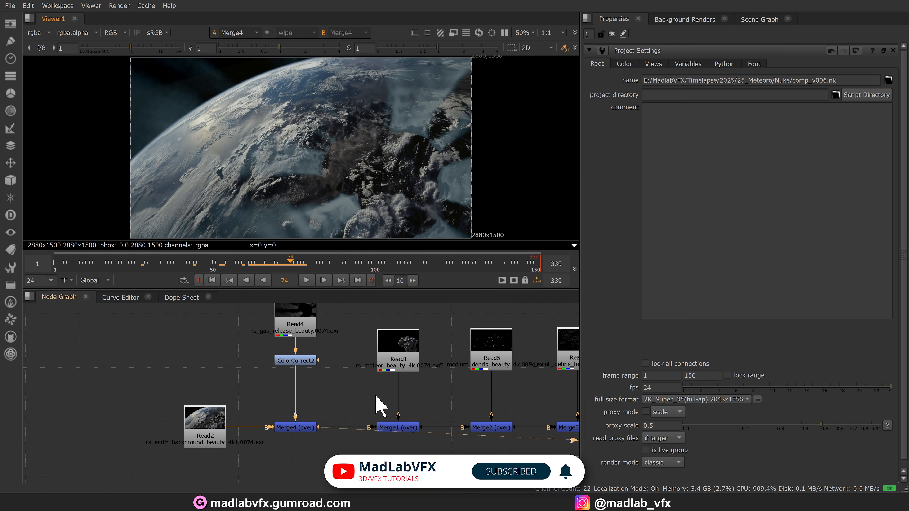
click(361, 405)
- View the Read1 meteor render on its own and scrub to frame 100
middle_drag(358, 408, 334, 390)
click(374, 340)
key(1)
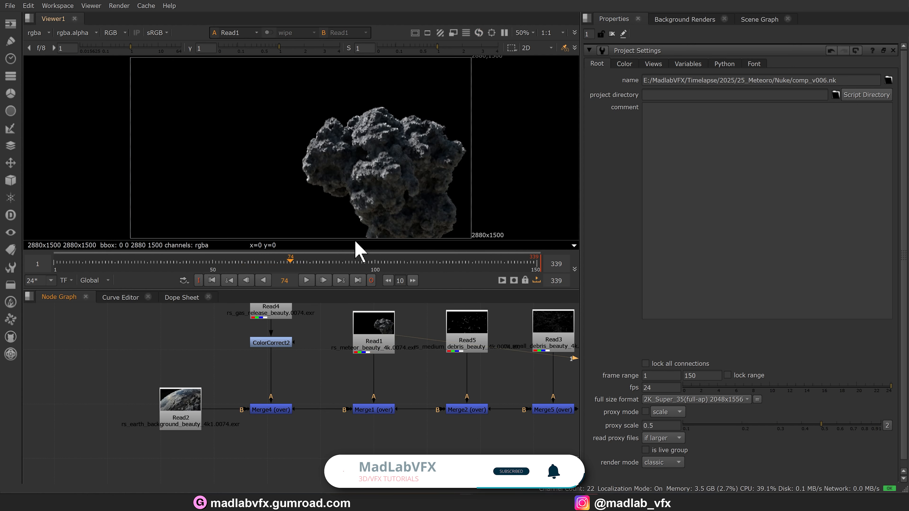
click(155, 263)
drag(155, 264, 375, 264)
- View Merge1 and scrub back to frame 78 to examine the meteor over the background
click(390, 409)
key(1)
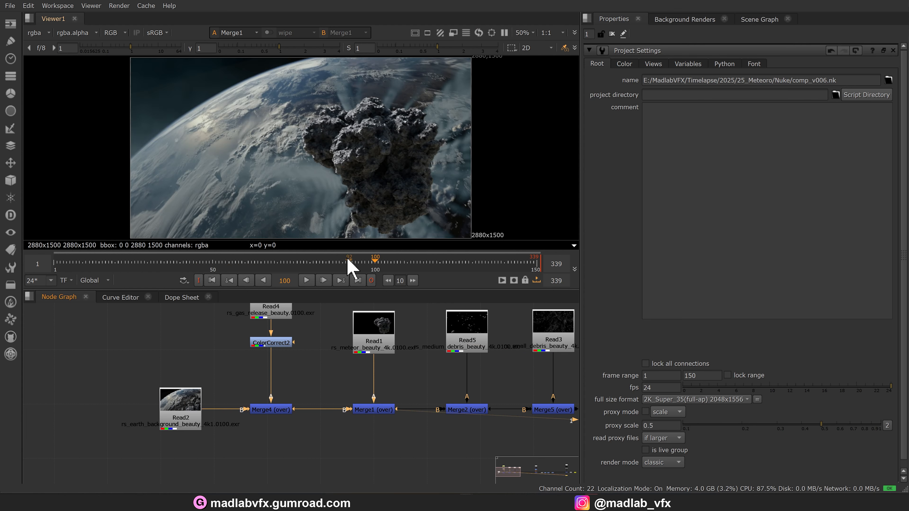
mouse_move(294, 265)
mouse_down()
mouse_move(170, 263)
mouse_move(304, 265)
mouse_up()
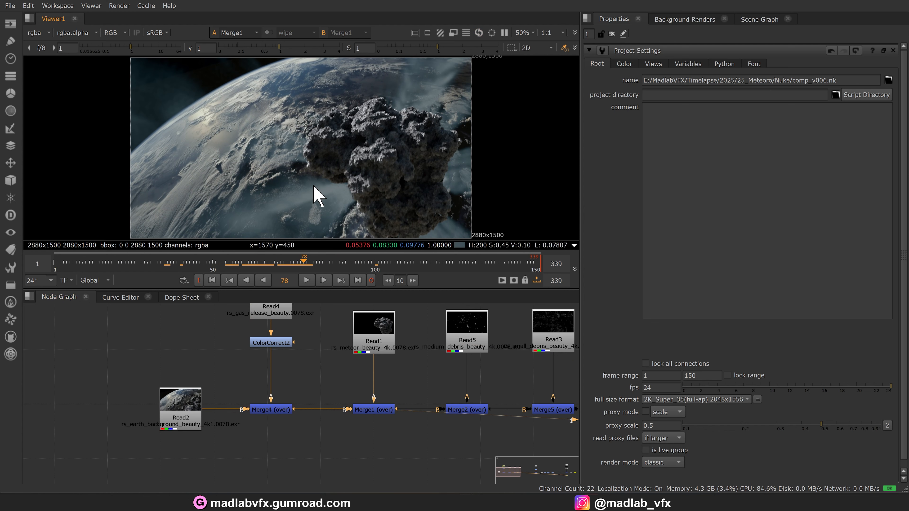
- View the Read5 medium debris render on its own and scrub back to frame 68
middle_drag(332, 374, 254, 368)
middle_drag(370, 342, 365, 352)
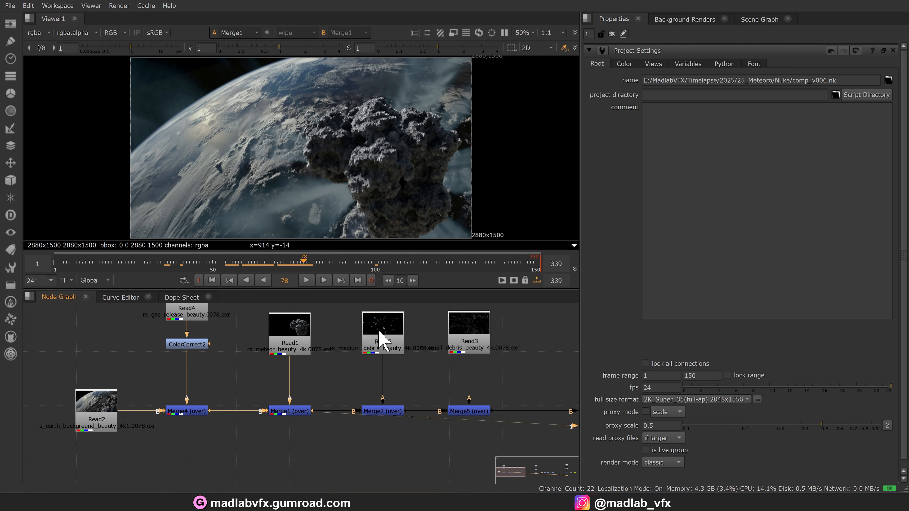
click(379, 331)
key(1)
click(345, 317)
drag(327, 264, 271, 264)
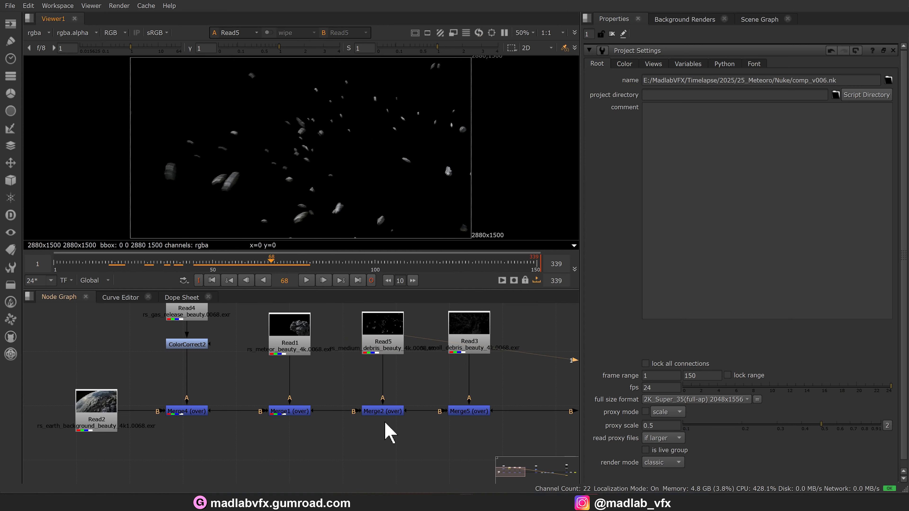
- View Merge2 and scrub to frame 83 to examine the medium debris in the composite
click(390, 410)
key(1)
drag(300, 263, 322, 264)
- View the Read3 small debris render, enlarge the viewer slightly and scrub to frame 70
middle_drag(447, 399, 327, 386)
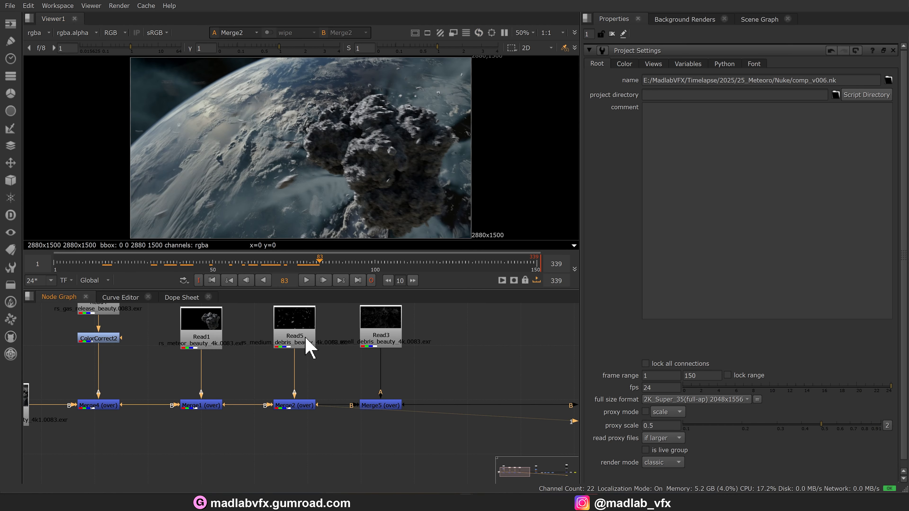
click(393, 340)
key(1)
drag(330, 264, 261, 264)
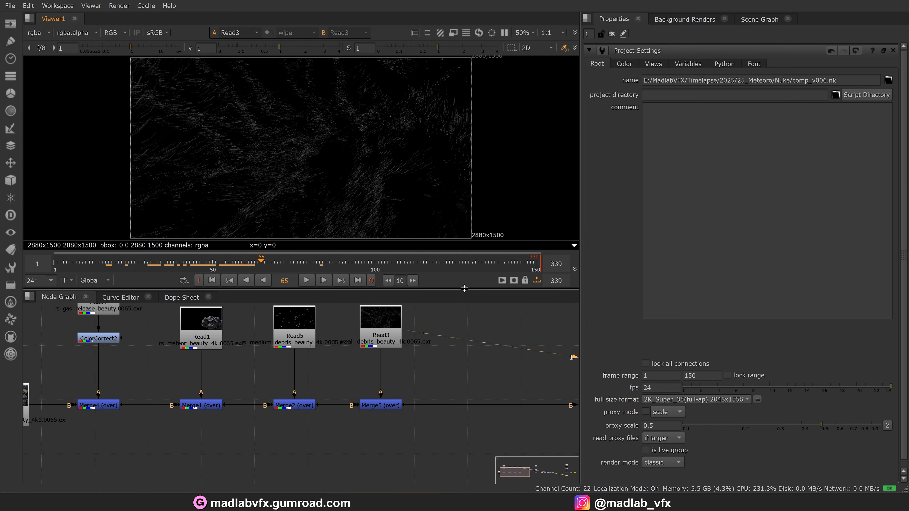
drag(464, 288, 445, 303)
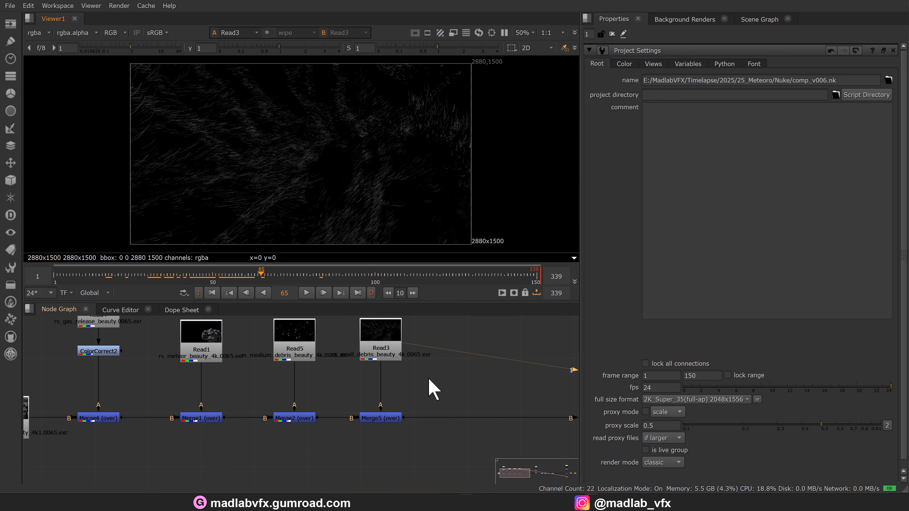
middle_drag(429, 379, 446, 382)
drag(273, 275, 277, 274)
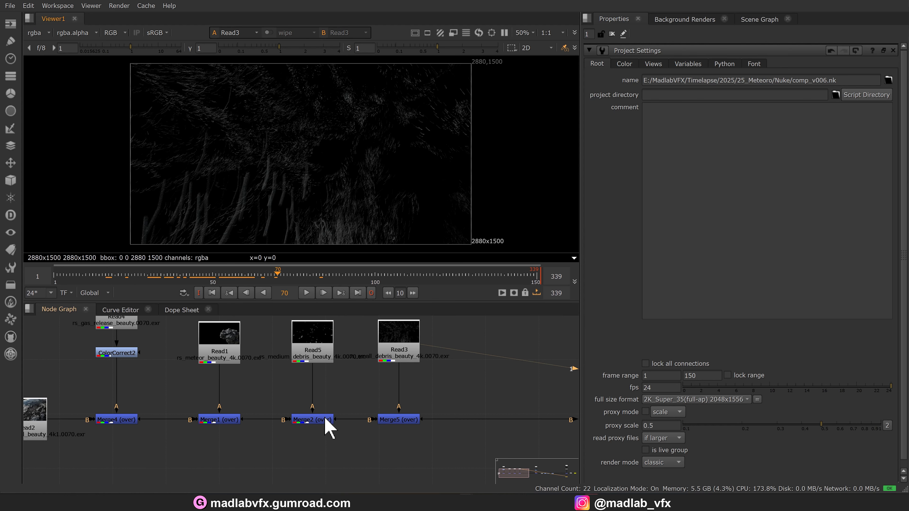
- View Merge5 and play the composite with the small debris included
click(394, 421)
key(1)
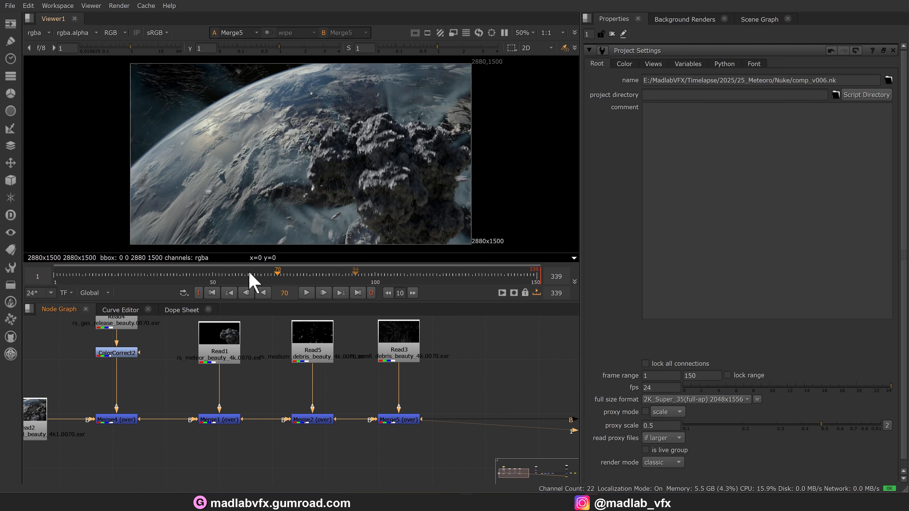
click(306, 292)
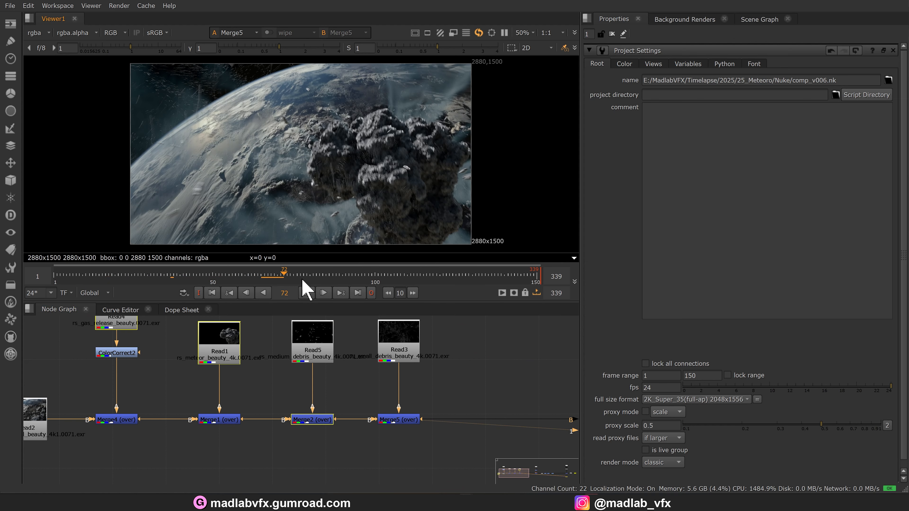
scroll(473, 377, down, 1)
- View the Read6 sparks render on its own and scrub to frame 89
middle_drag(473, 377, 304, 379)
middle_drag(368, 383, 286, 407)
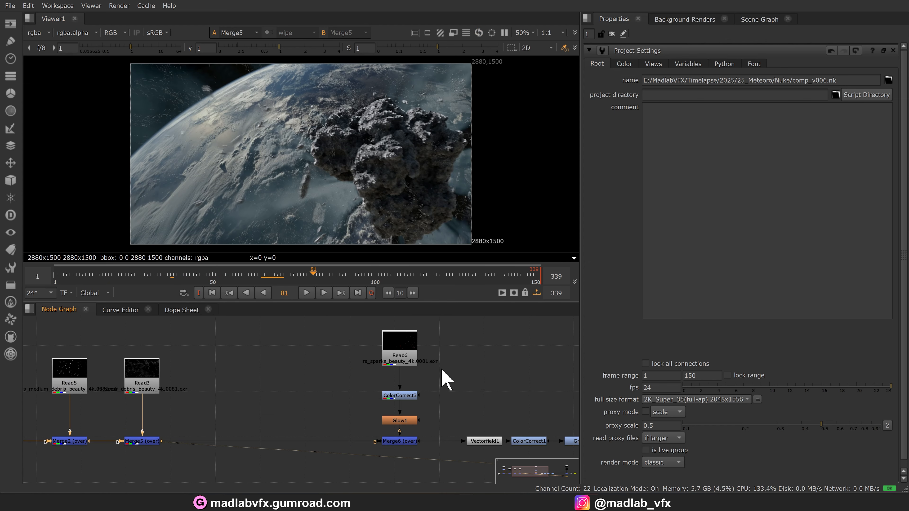
scroll(440, 355, up, 1)
click(385, 349)
key(1)
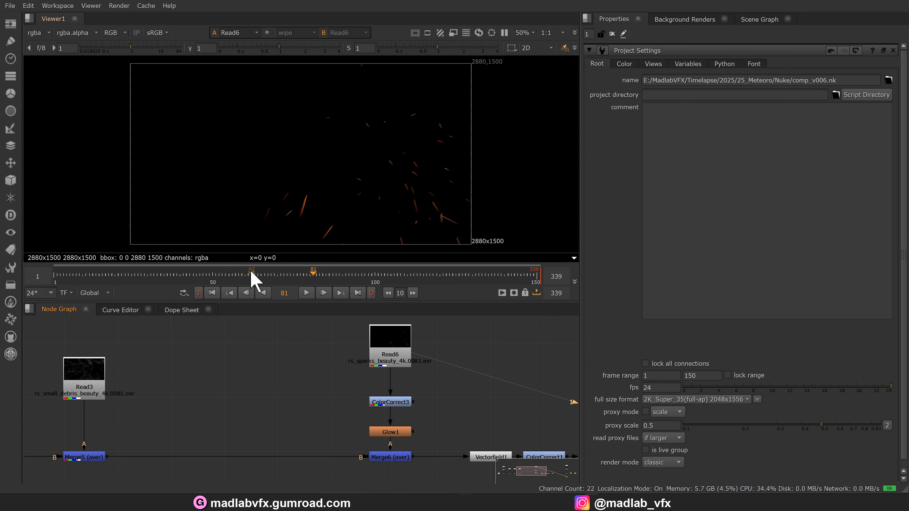
scroll(444, 379, up, 2)
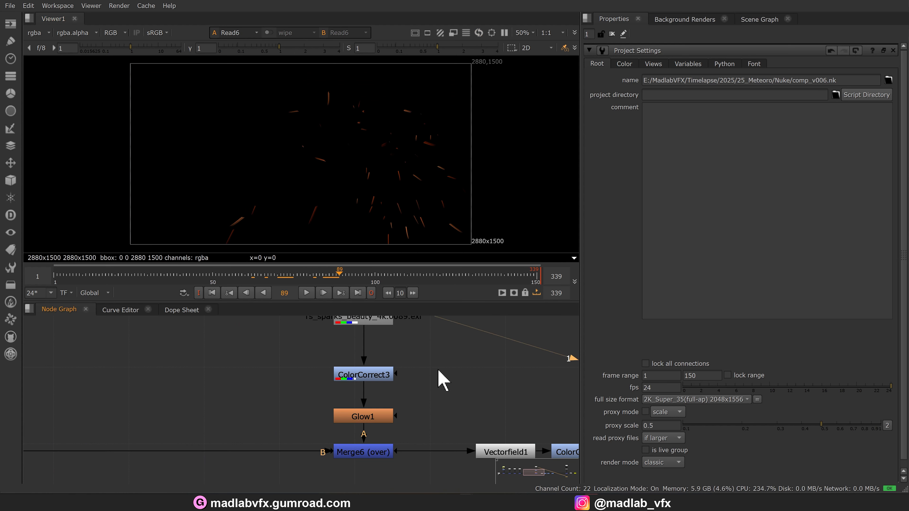
- View the sparks after ColorCorrect3 and again after Glow1 to compare the two results
click(383, 373)
key(1)
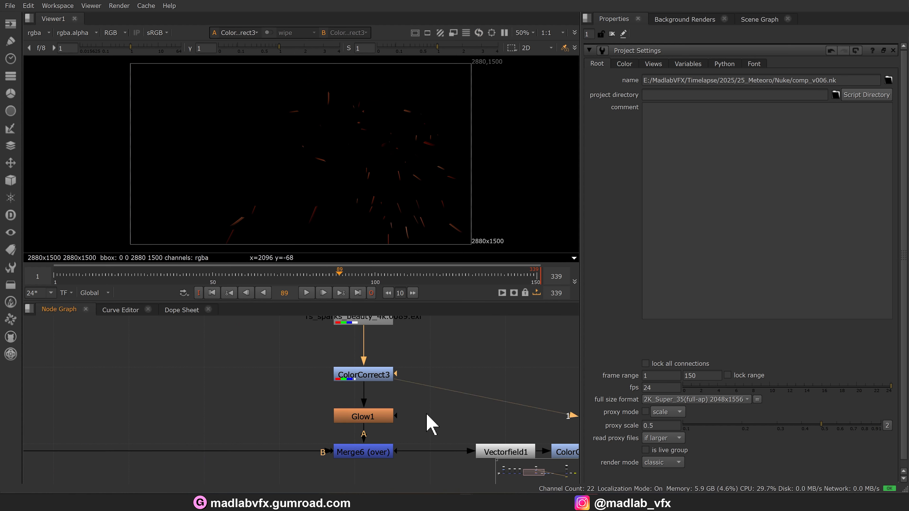
middle_drag(380, 418, 381, 385)
click(381, 384)
key(1)
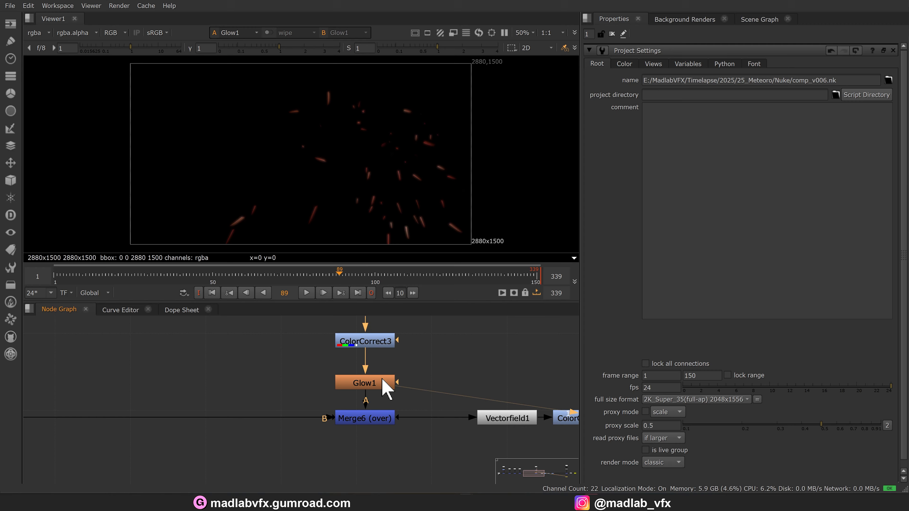
- View Merge6 and scrub to frame 32 to examine the glowing sparks in the composite
click(363, 420)
key(1)
click(171, 276)
drag(173, 281, 153, 280)
- View Vectorfield1 to examine its LUT on the composite and play the sequence from frame 14
scroll(473, 390, down, 2)
middle_drag(473, 389, 354, 393)
scroll(356, 394, up, 3)
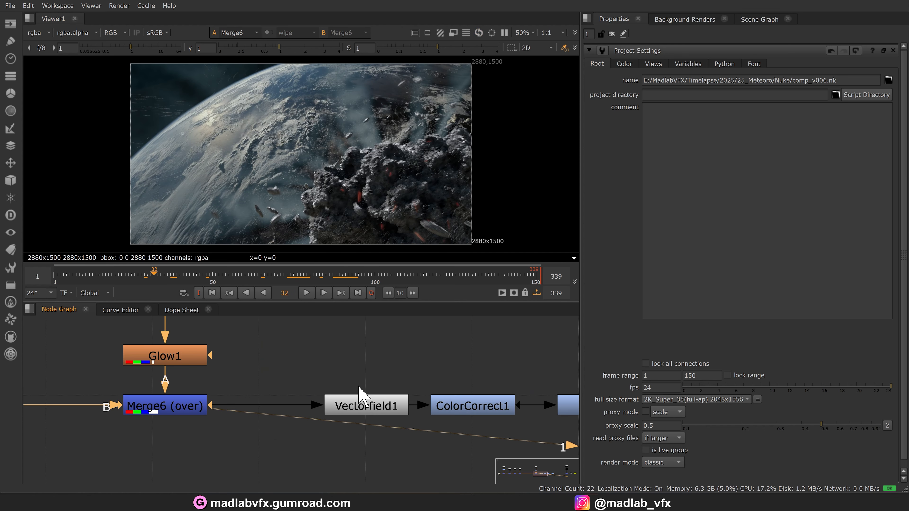
click(365, 408)
key(1)
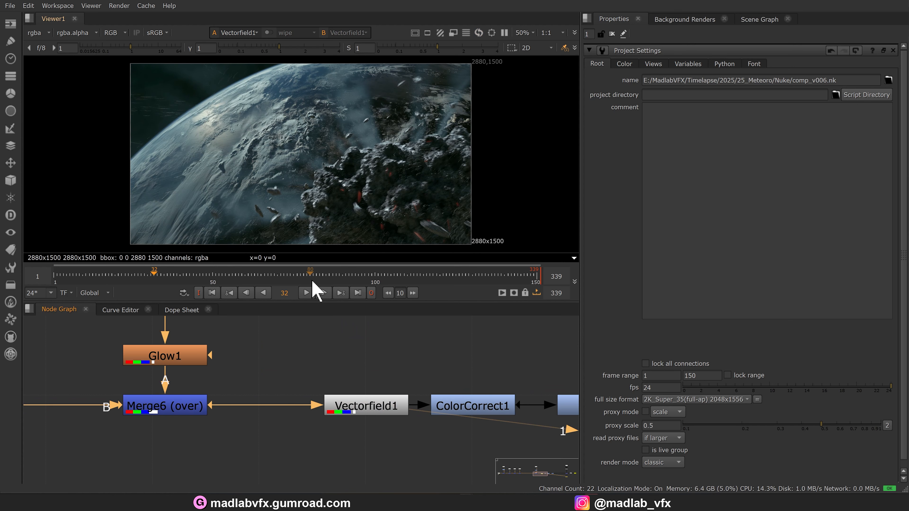
click(97, 271)
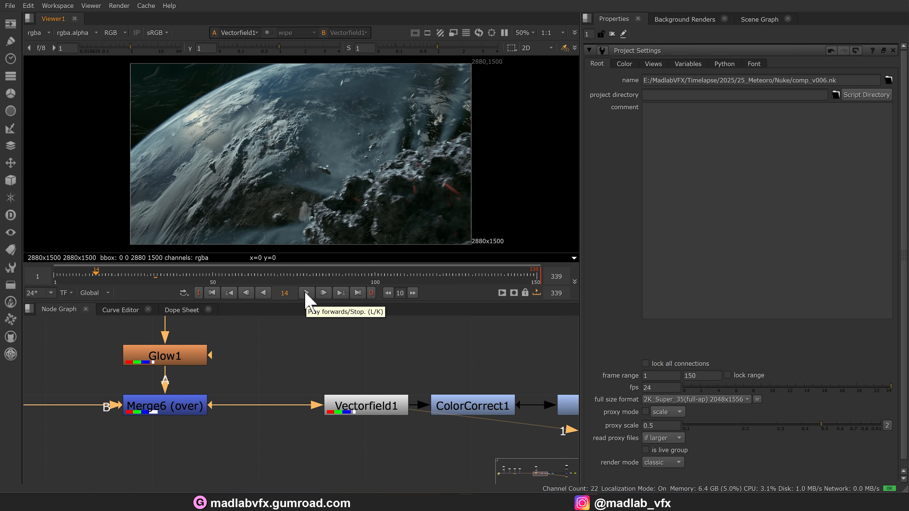
click(306, 293)
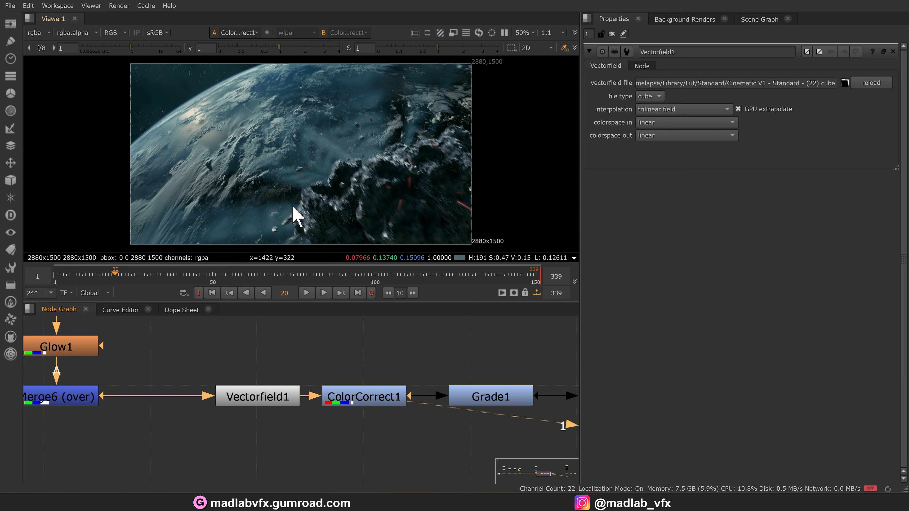
- Open ColorCorrect1's settings to review its master contrast, and view the Grade1 result
double_click(389, 400)
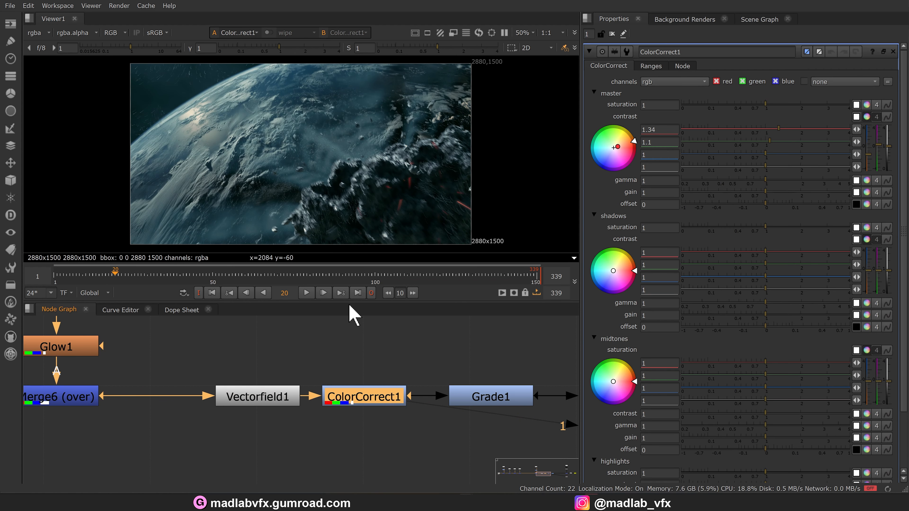
middle_drag(451, 368, 283, 366)
click(320, 396)
key(1)
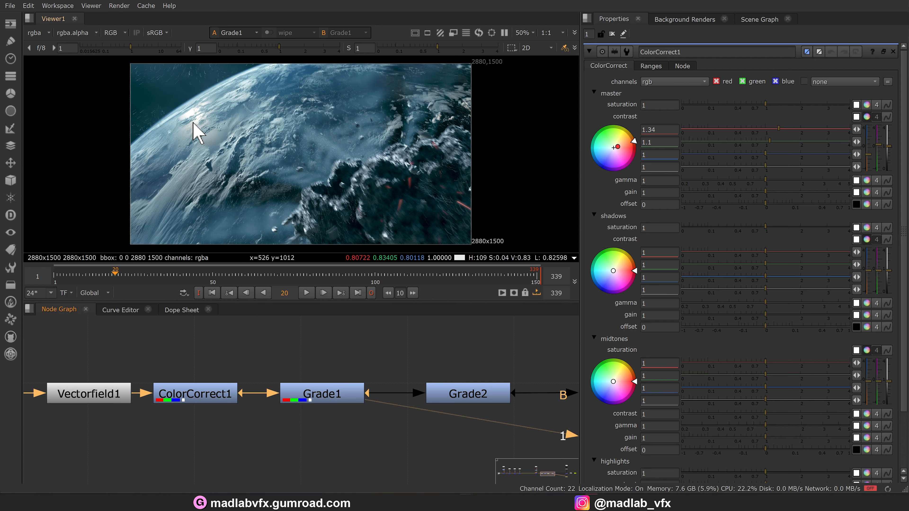
- View the Grade2 result following Grade1 in the node chain
middle_drag(481, 391, 413, 387)
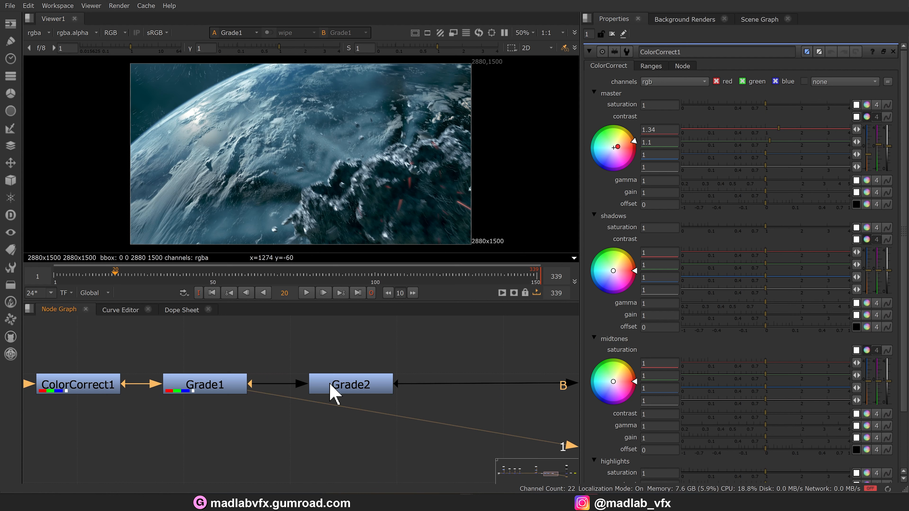
click(340, 392)
key(1)
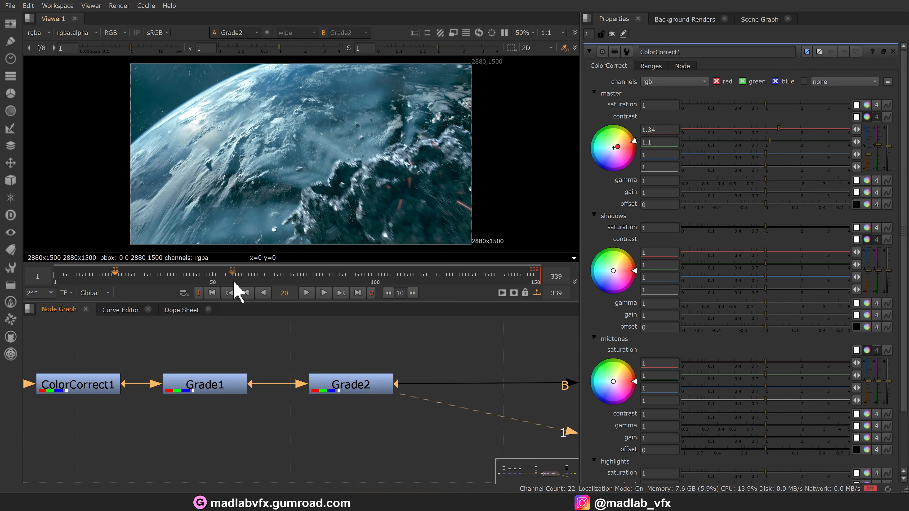
- View the Constant1 node that feeds the Radial1 branch after Grade2
scroll(478, 365, down, 2)
middle_drag(478, 365, 251, 397)
scroll(354, 370, down, 1)
scroll(329, 378, down, 2)
middle_drag(329, 379, 304, 423)
scroll(372, 338, up, 5)
middle_drag(373, 339, 387, 365)
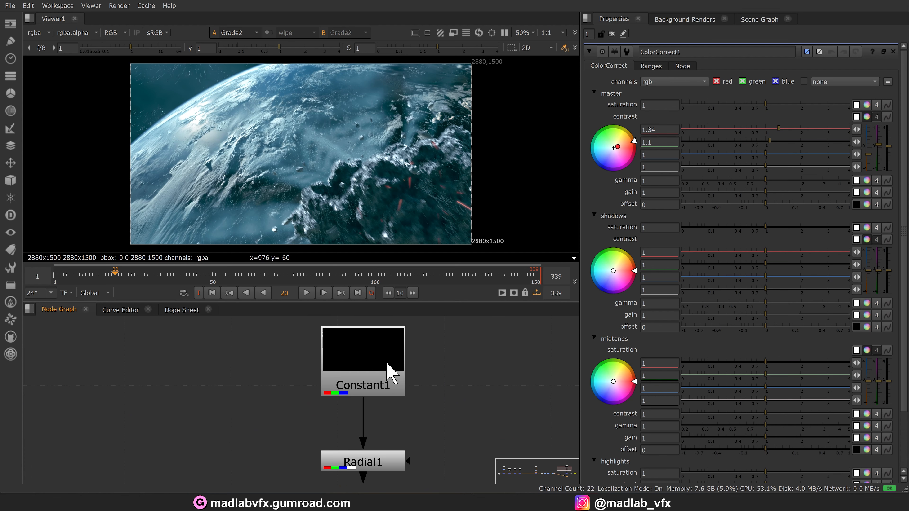
click(372, 369)
key(1)
- View the Radial1 vignette mask and its multiply over the graded composite in Merge3
scroll(446, 370, down, 3)
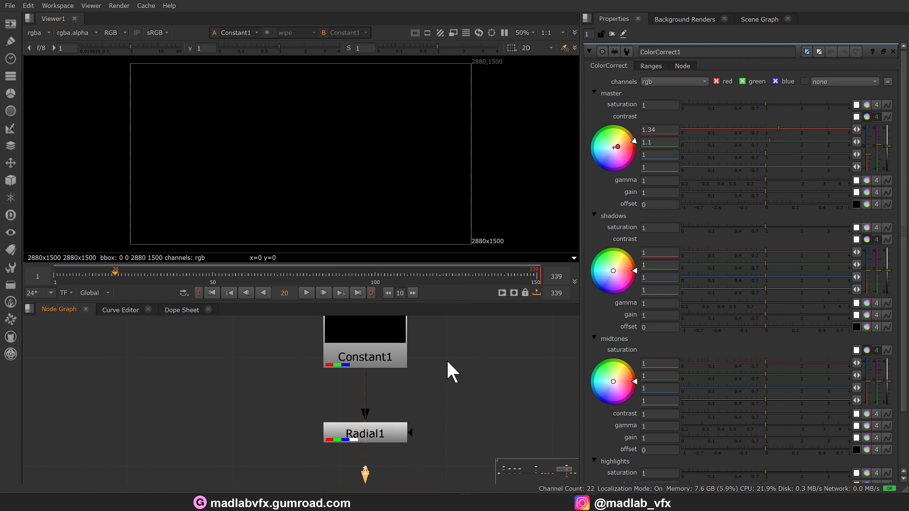
click(402, 392)
key(1)
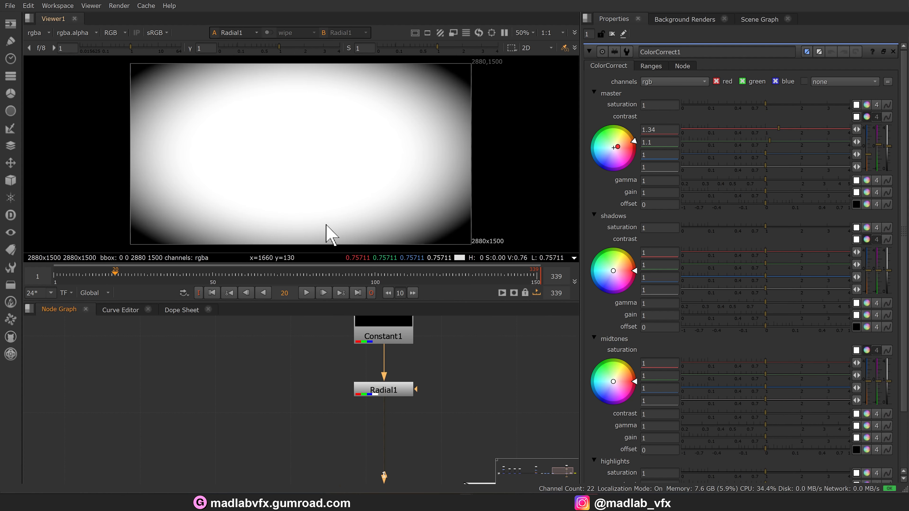
middle_drag(483, 346, 476, 304)
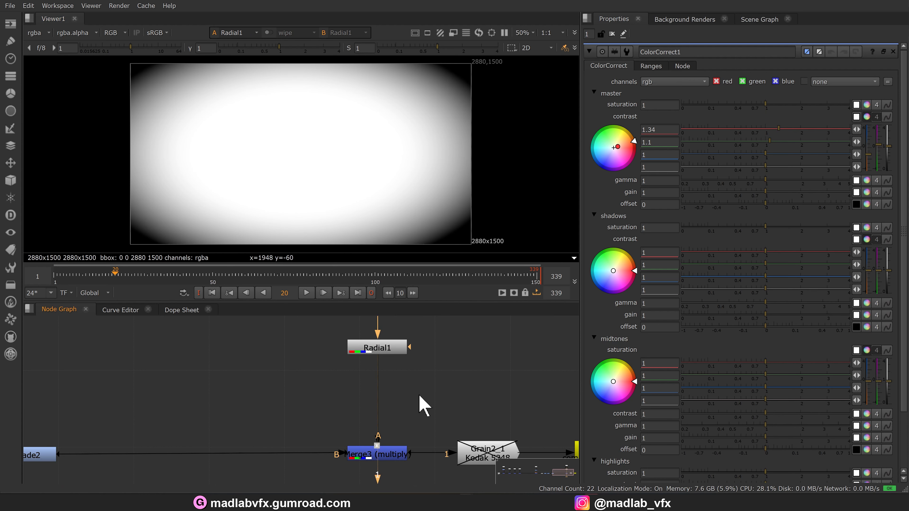
click(391, 456)
key(1)
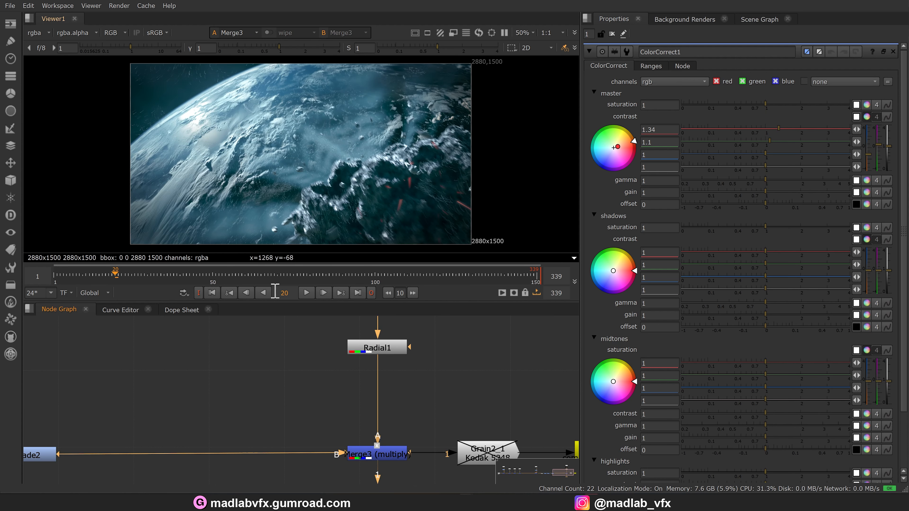
- Enable the Grain2_1 node after Merge3 and view its Kodak 5248 grain on the composite
middle_drag(492, 383, 369, 342)
click(372, 419)
key(1)
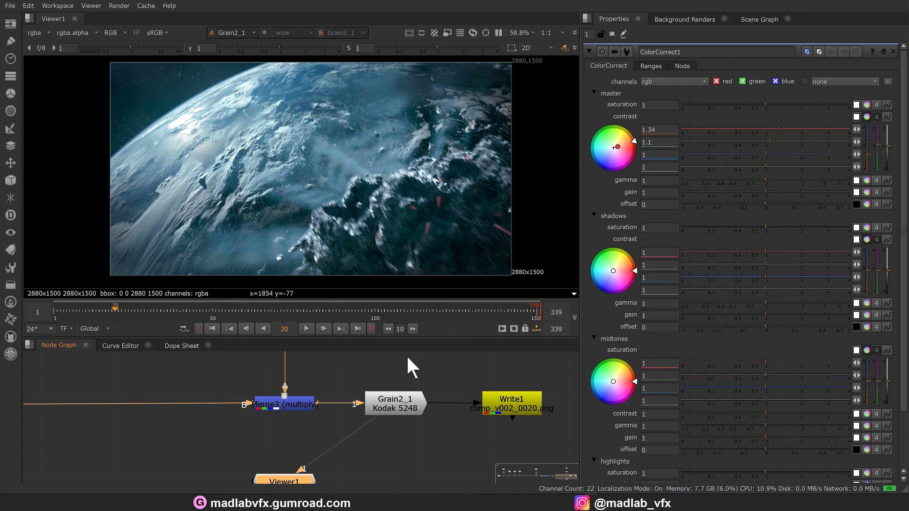
scroll(408, 447, up, 5)
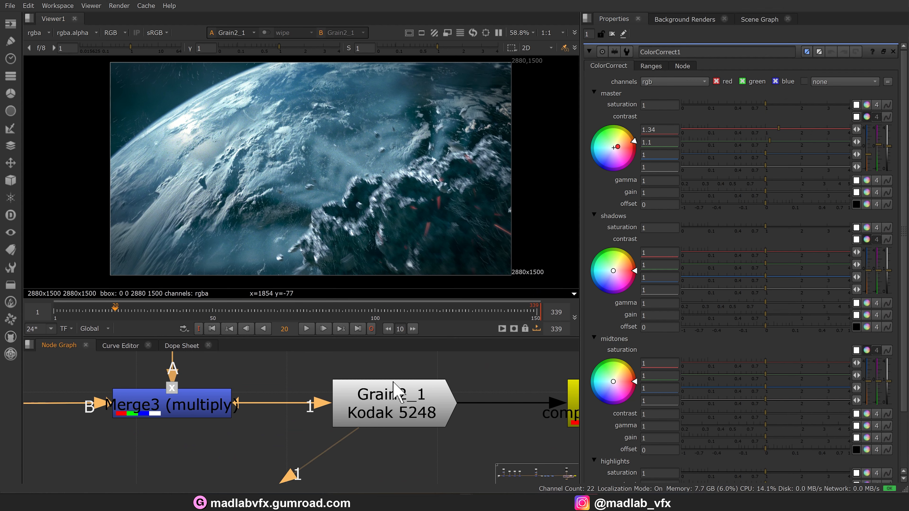
scroll(235, 182, up, 2)
scroll(237, 183, down, 2)
middle_drag(262, 187, 254, 187)
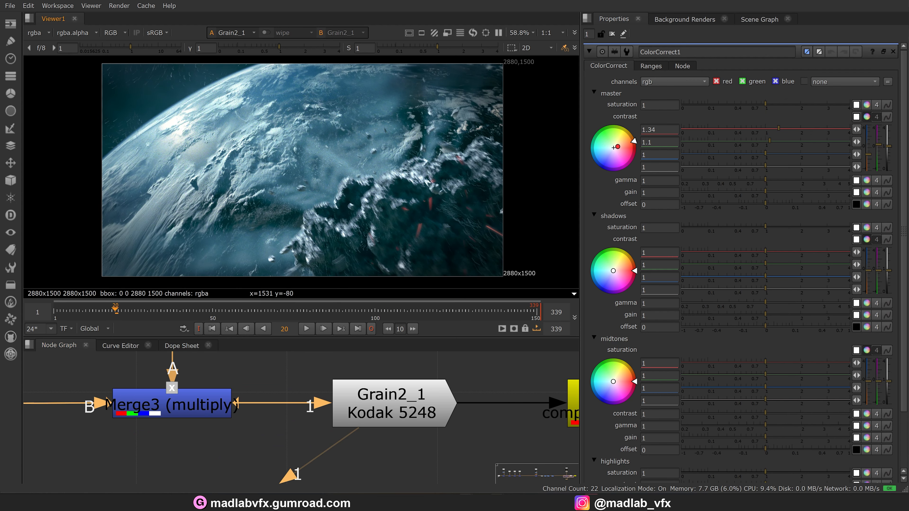
- Switch to djv_view to review the rendered comp_v002 image sequence
mouse_move(498, 502)
click(474, 460)
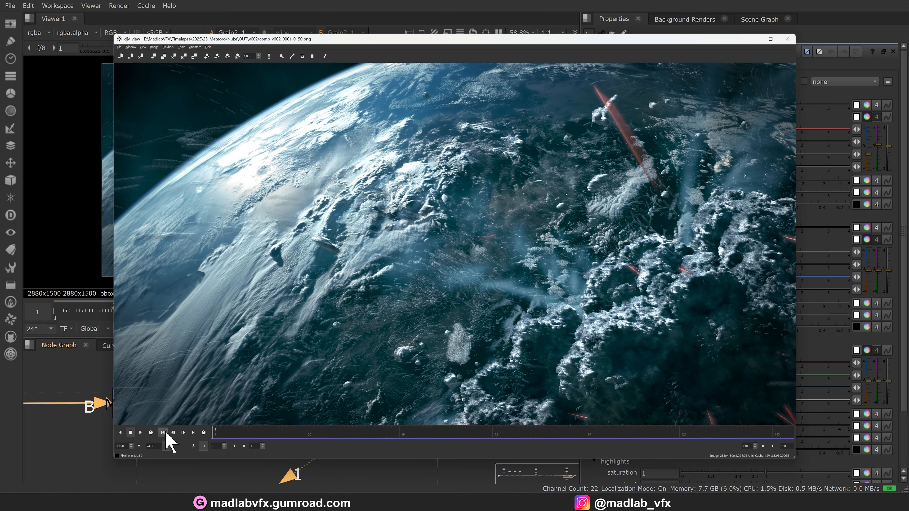